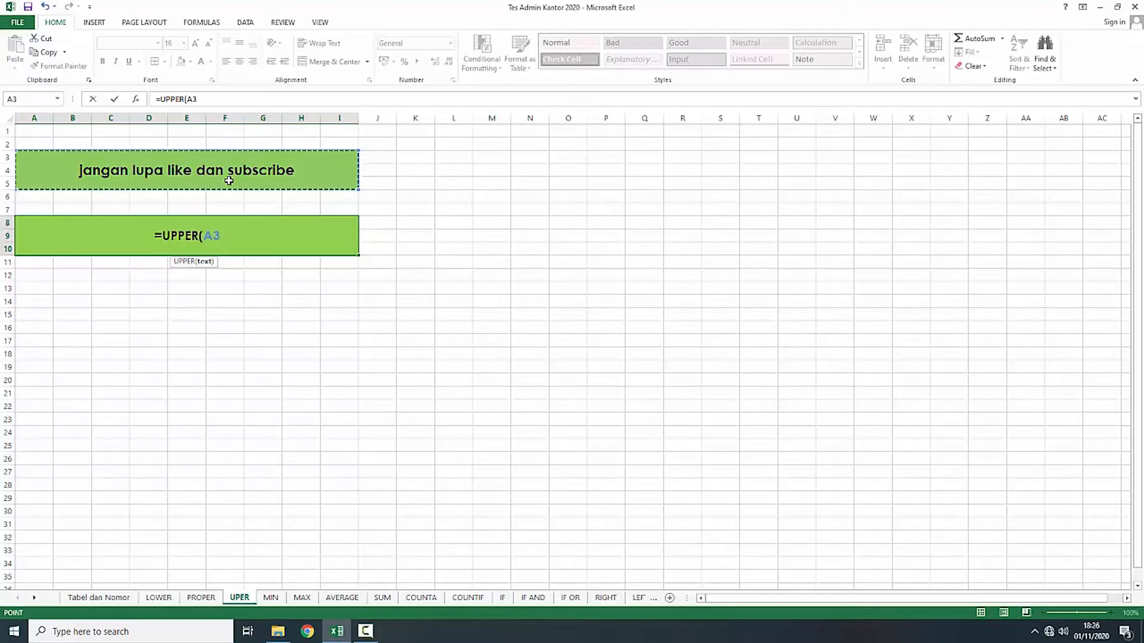
Step: Complete the =UPPER(A3) formula in merged cell A8 to convert the sentence above to capitals
text())
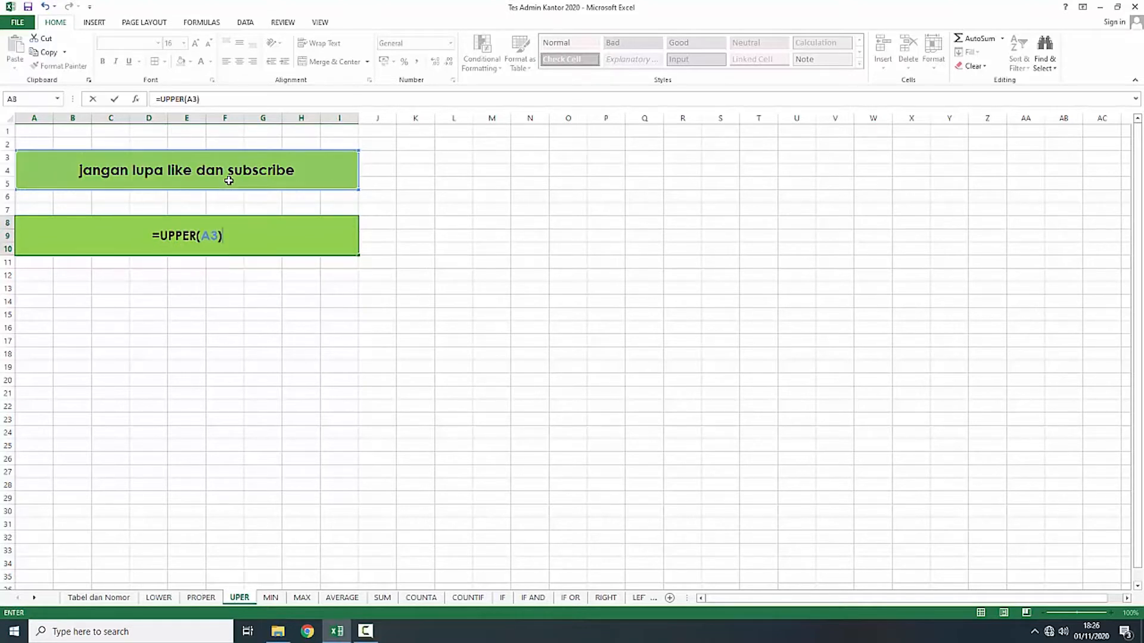
key(Return)
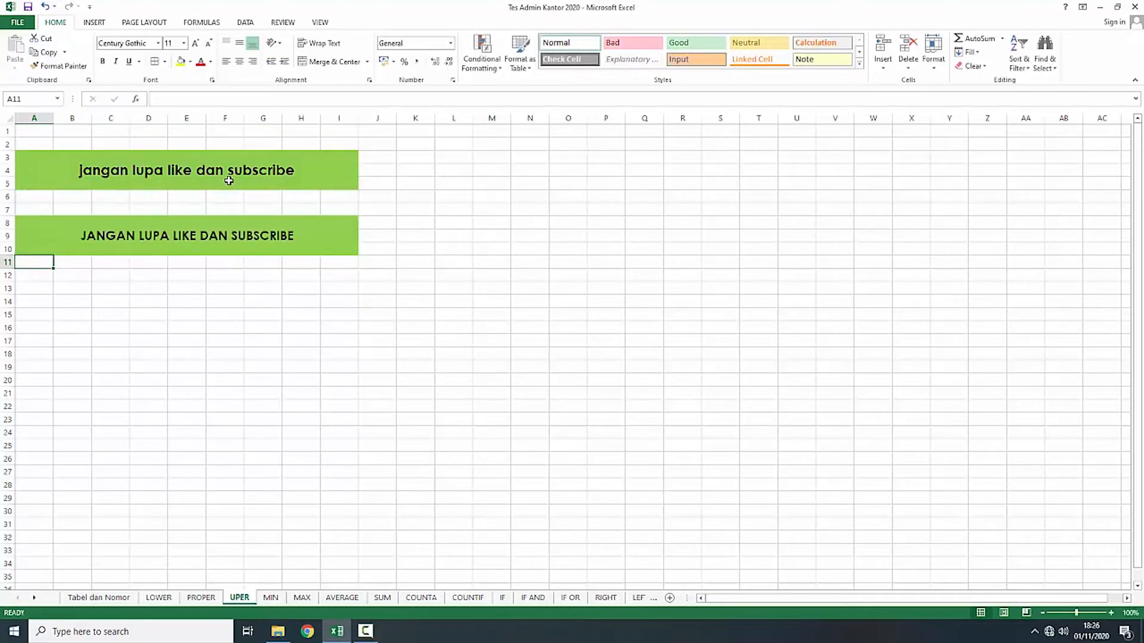
click(230, 233)
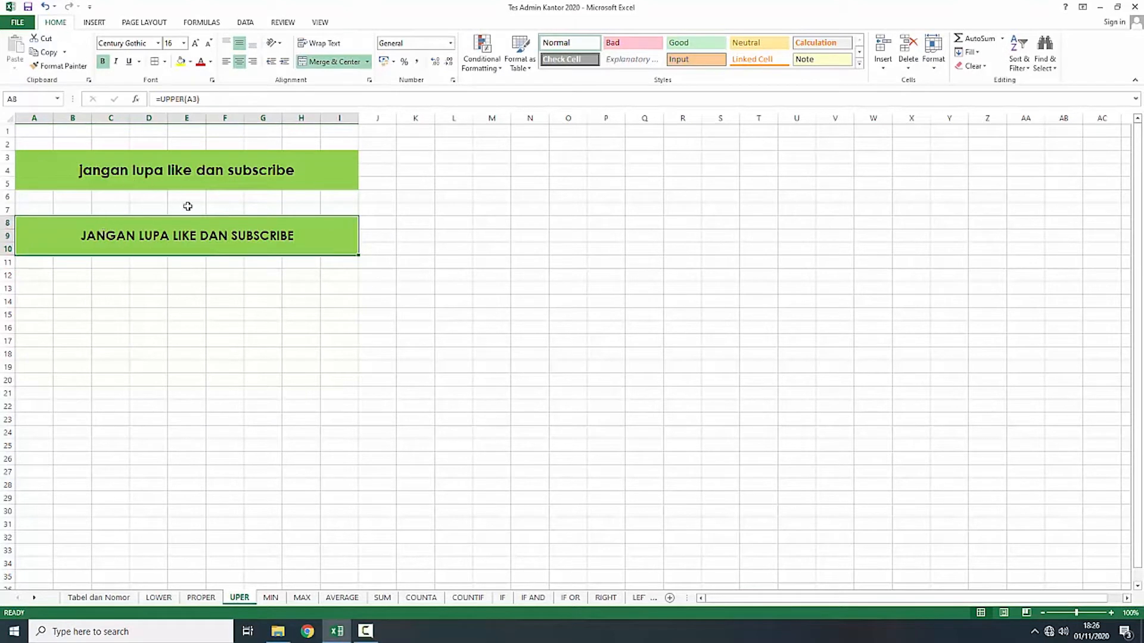
click(225, 313)
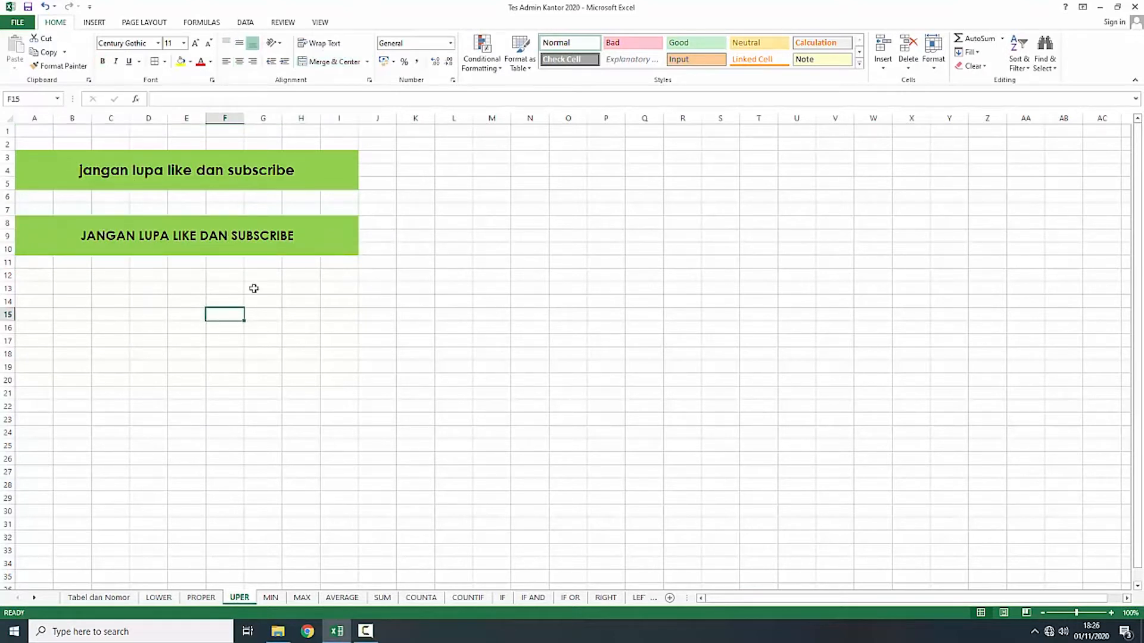
Step: On the MIN sheet, calculate the lowest NILAI UJIAN score in D24 with =MIN(D8:D22)
click(271, 598)
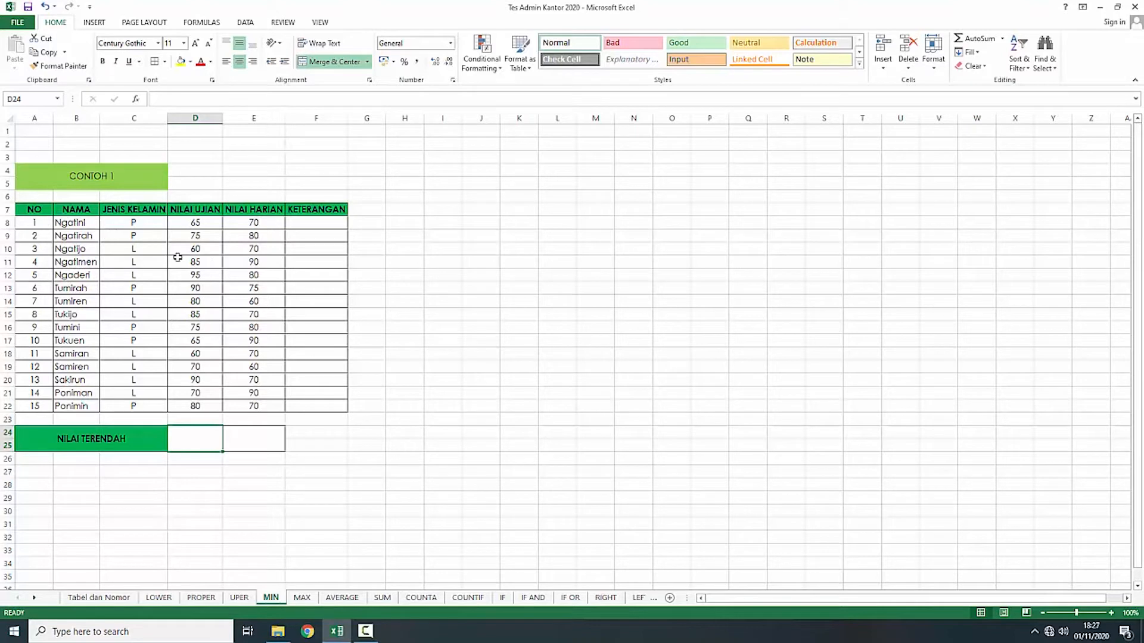
click(182, 472)
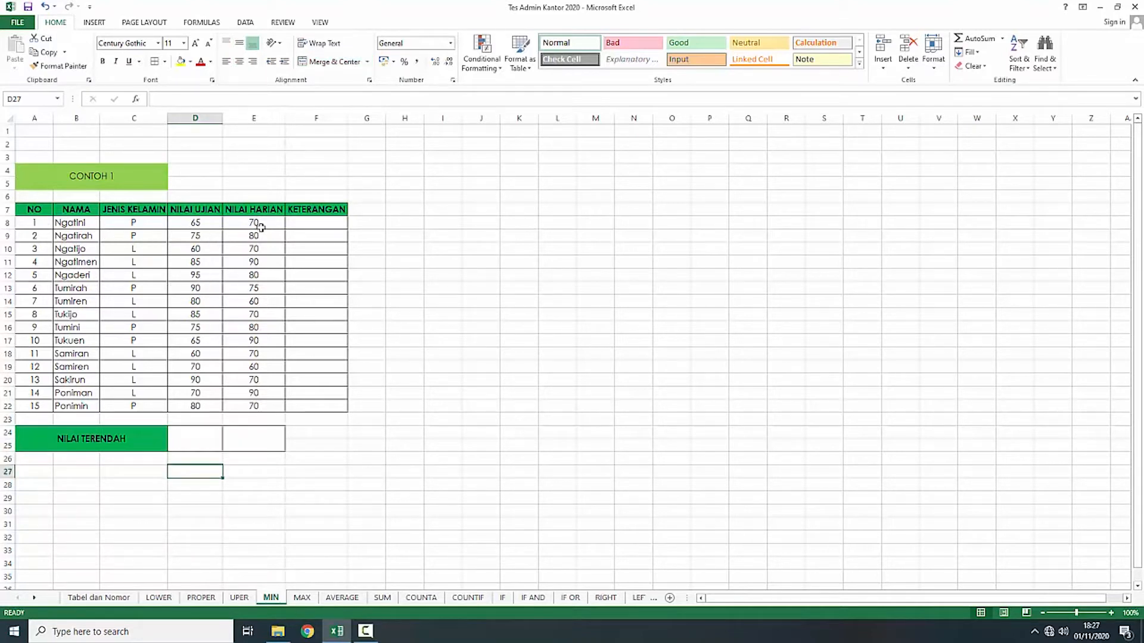
click(192, 438)
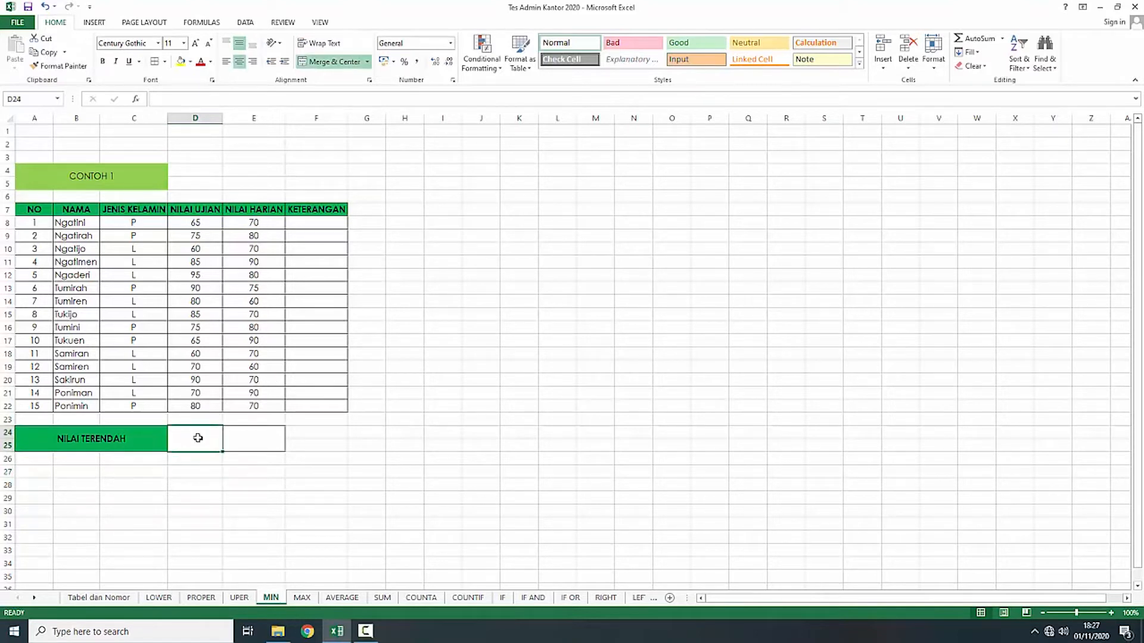
text(=)
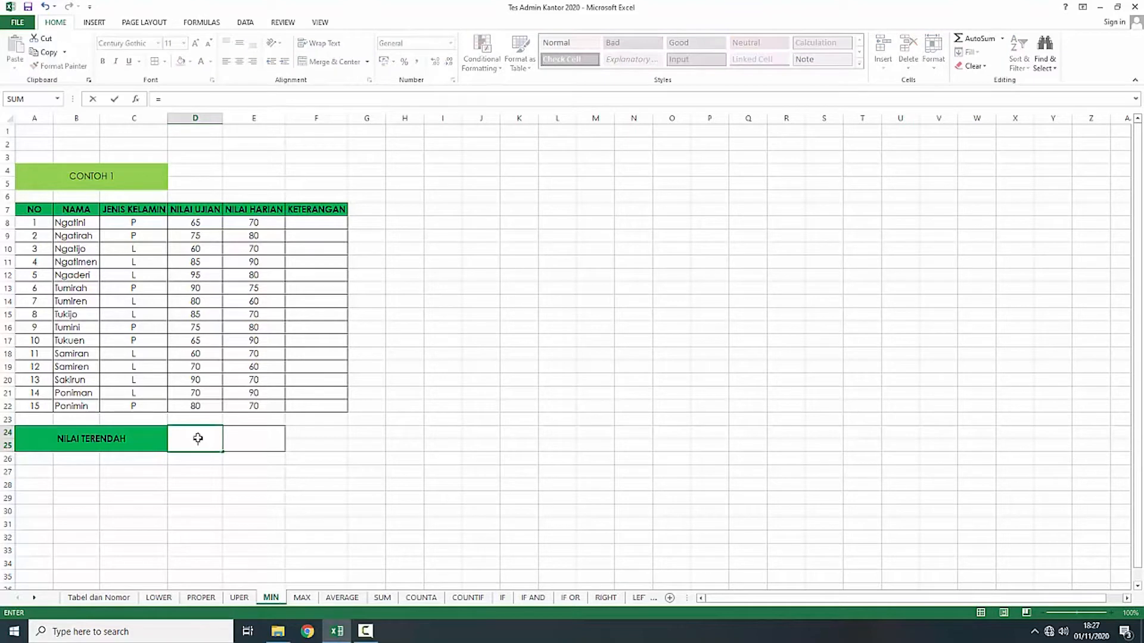
text(MIN)
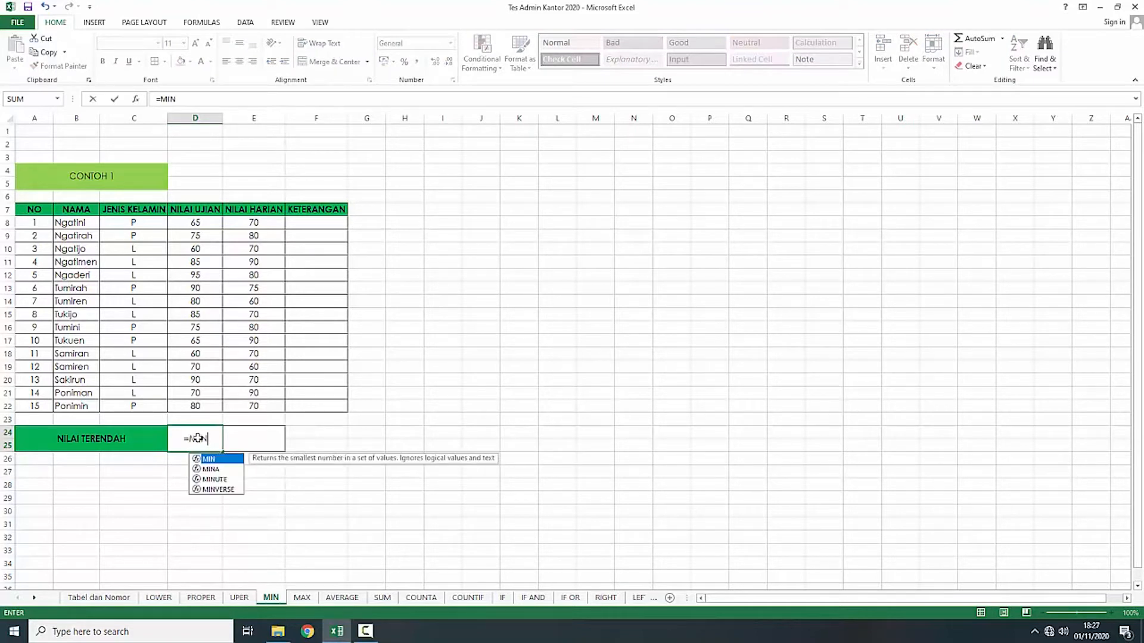
text(()
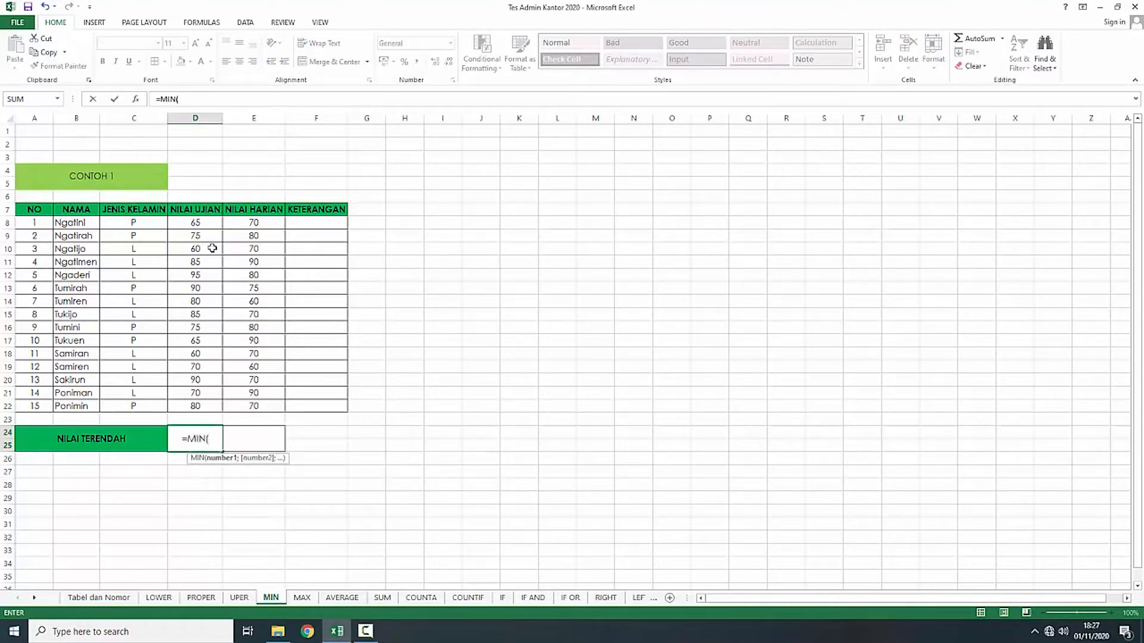
drag(202, 222, 206, 406)
text())
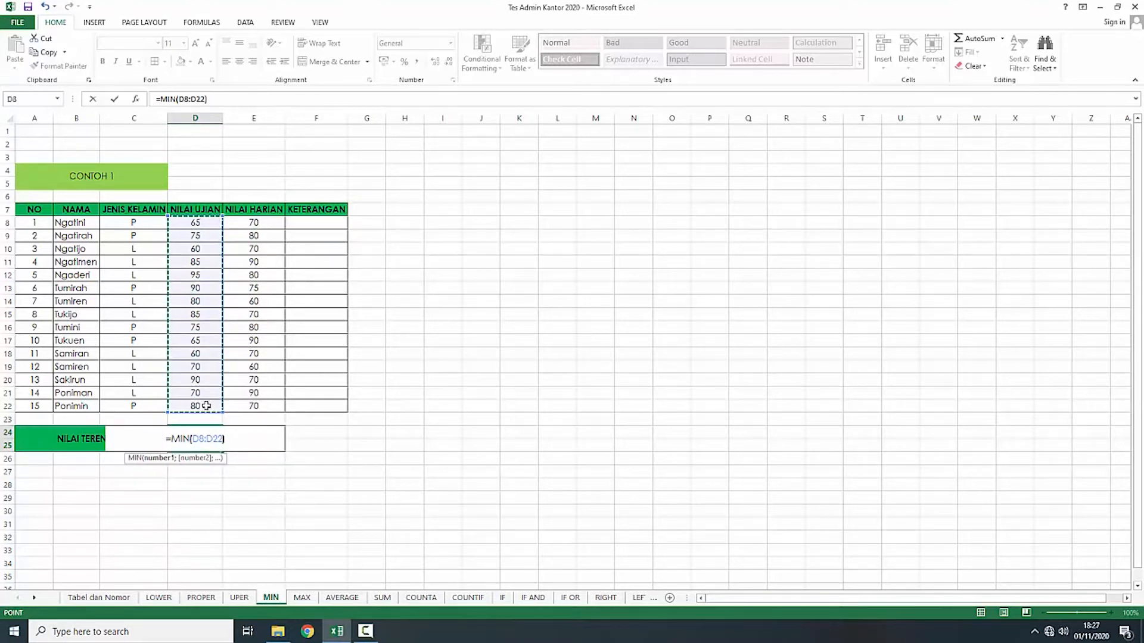
key(Return)
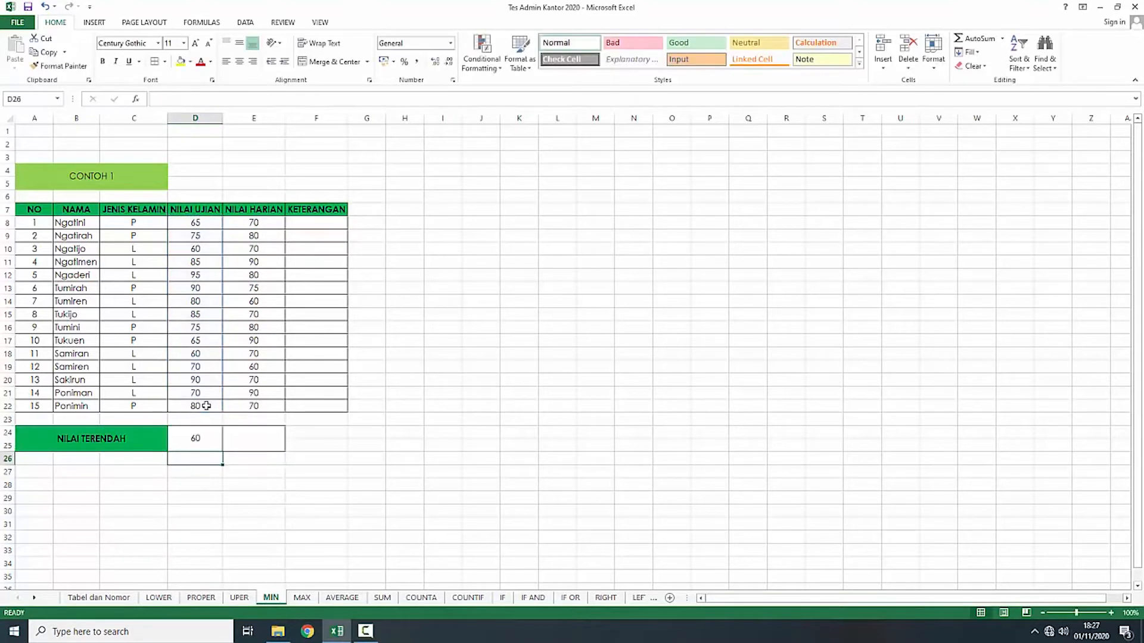
click(206, 443)
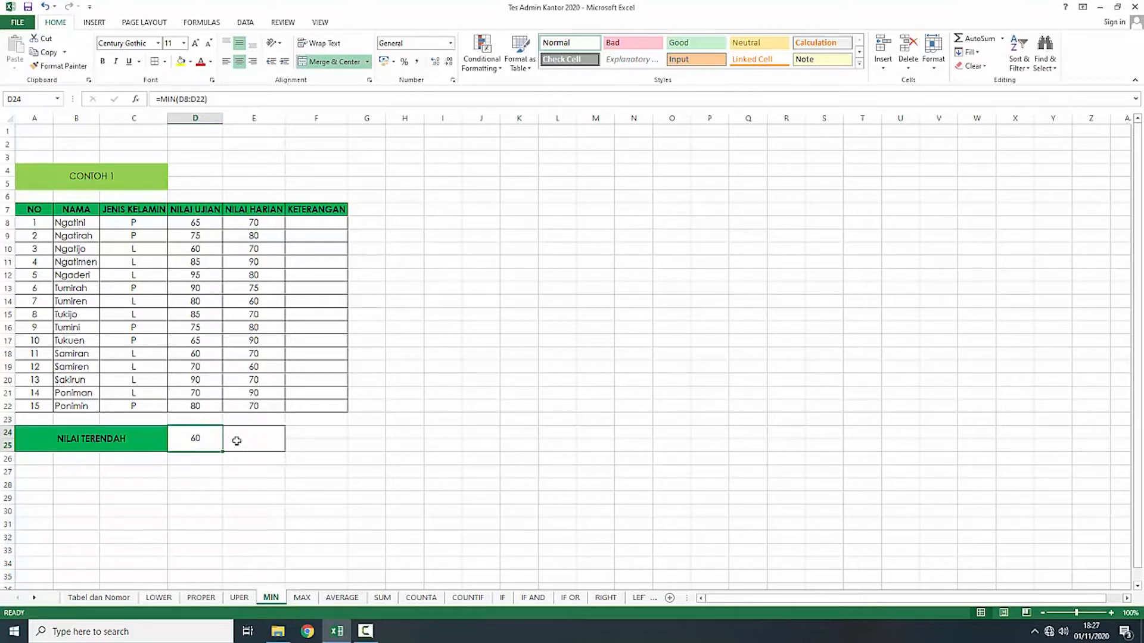
click(234, 481)
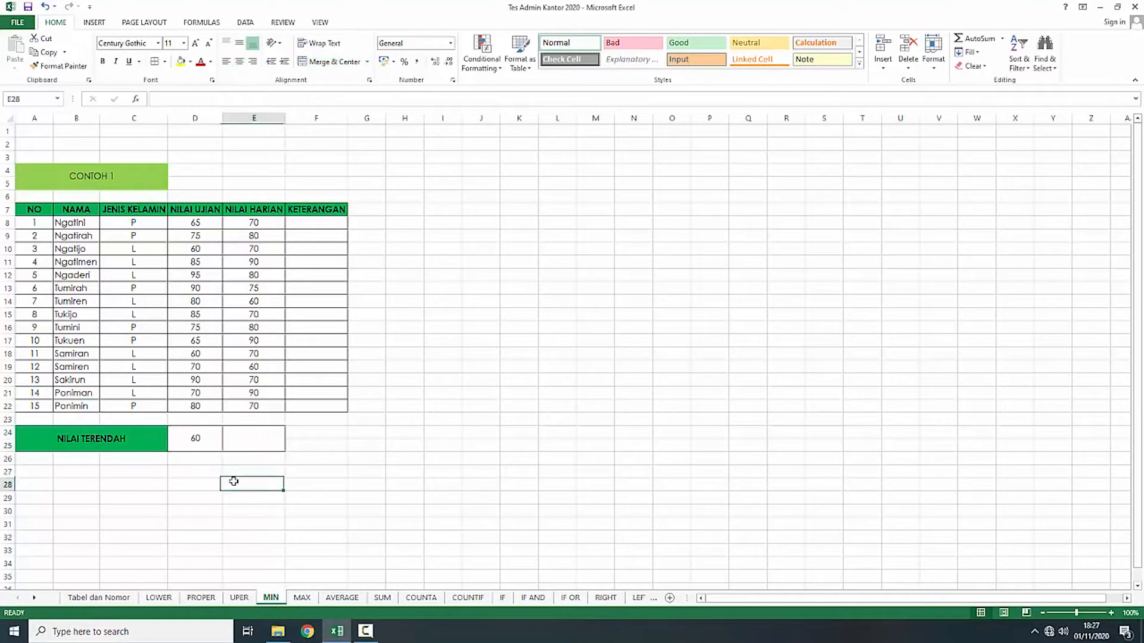
Step: Calculate the lowest NILAI HARIAN score in E24 with =MIN(E8:E22)
click(231, 447)
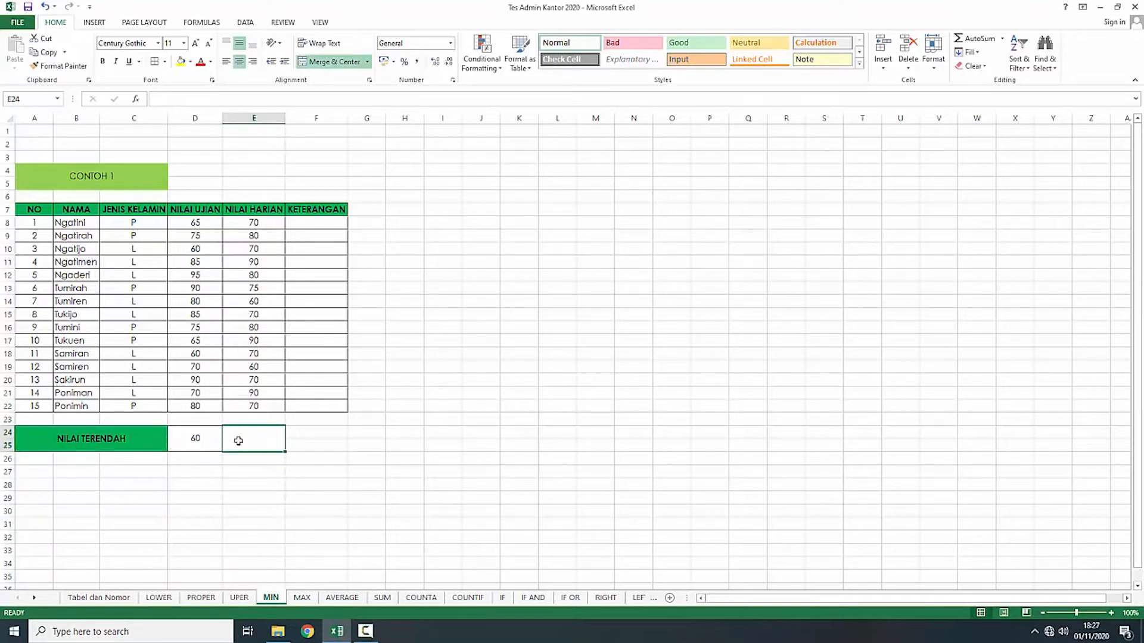
text(=)
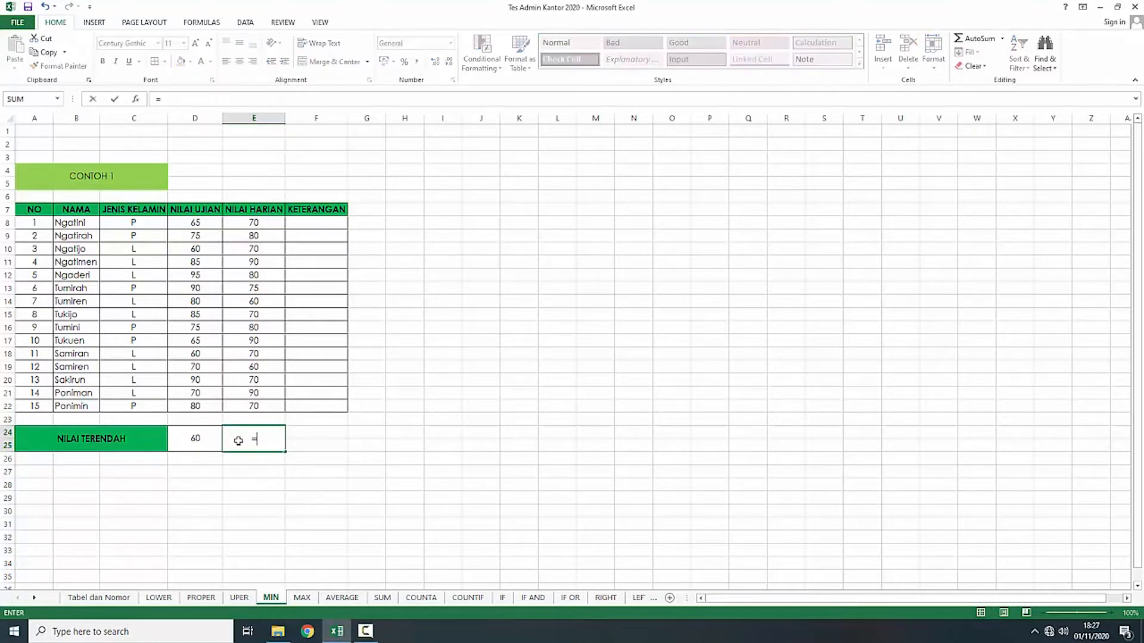
text(MIN()
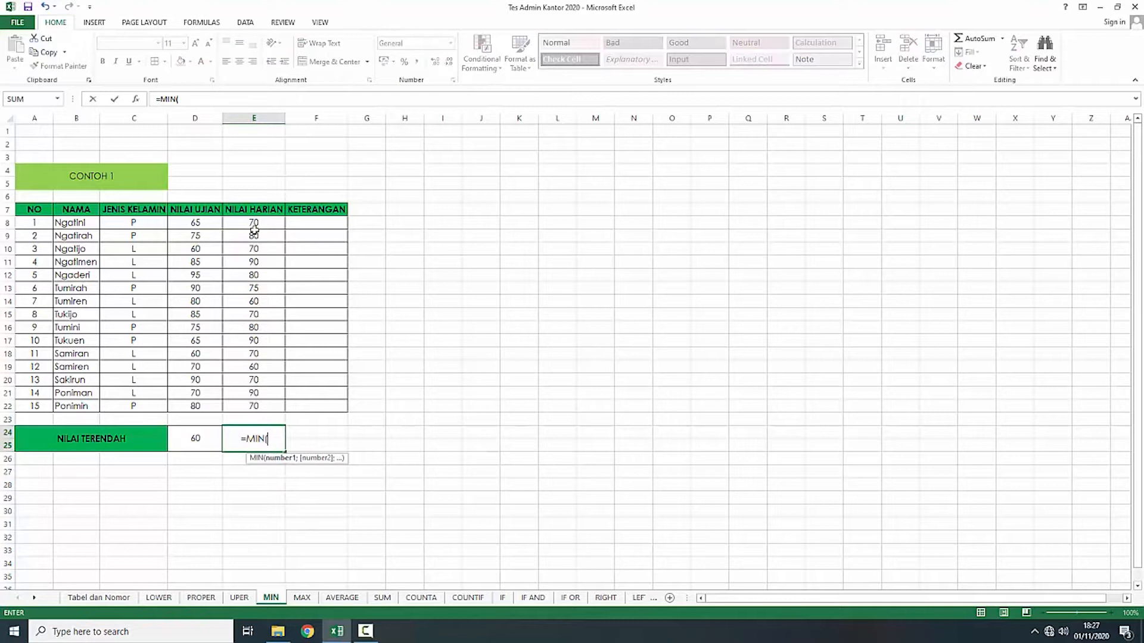
drag(254, 229, 259, 405)
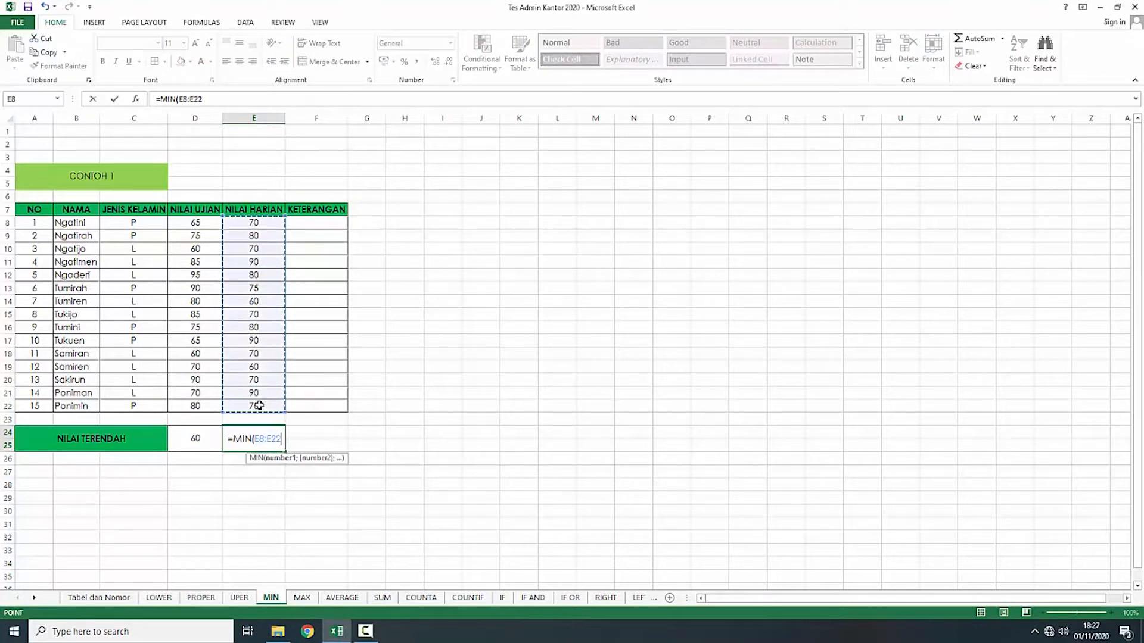
text())
key(Return)
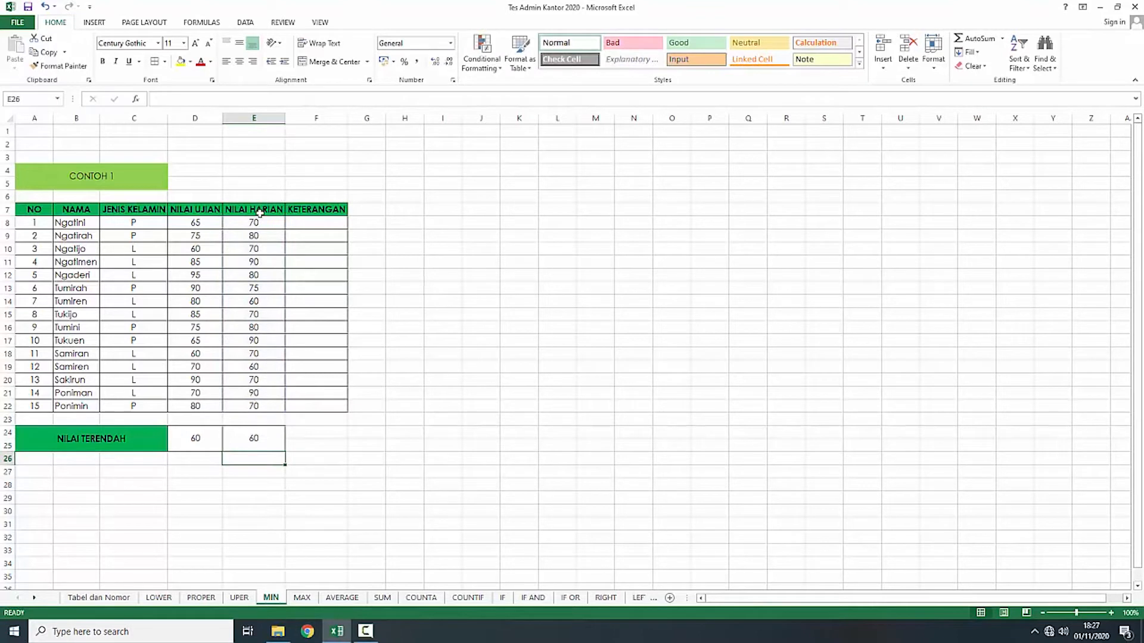
click(255, 439)
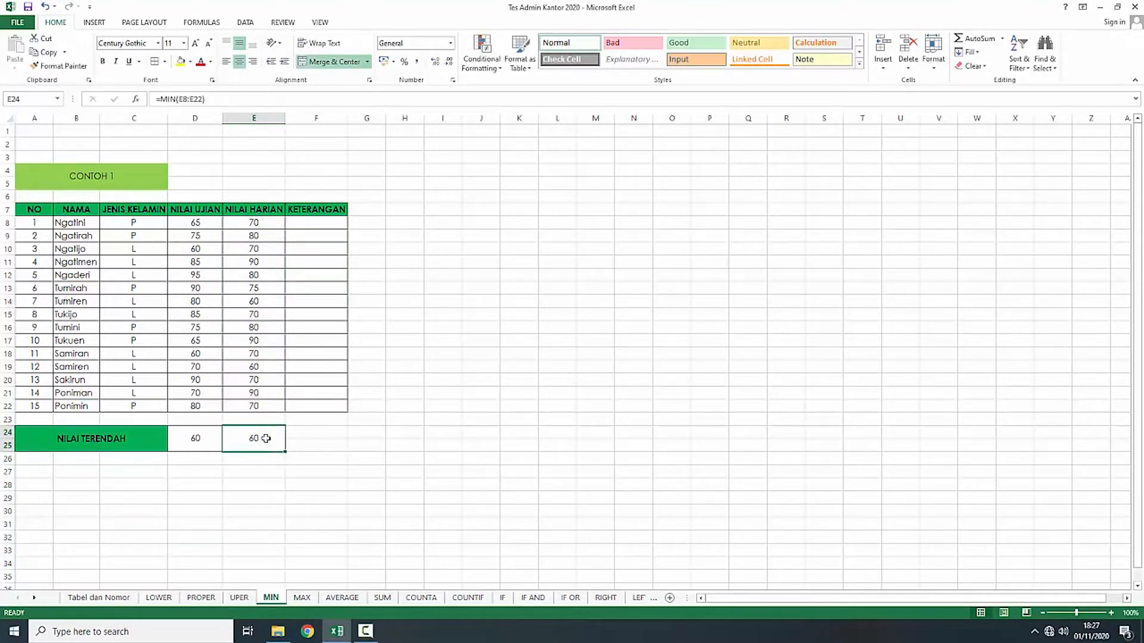
click(268, 471)
Step: Delete the NILAI HARIAN minimum formula from E24
click(259, 440)
key(Delete)
click(216, 539)
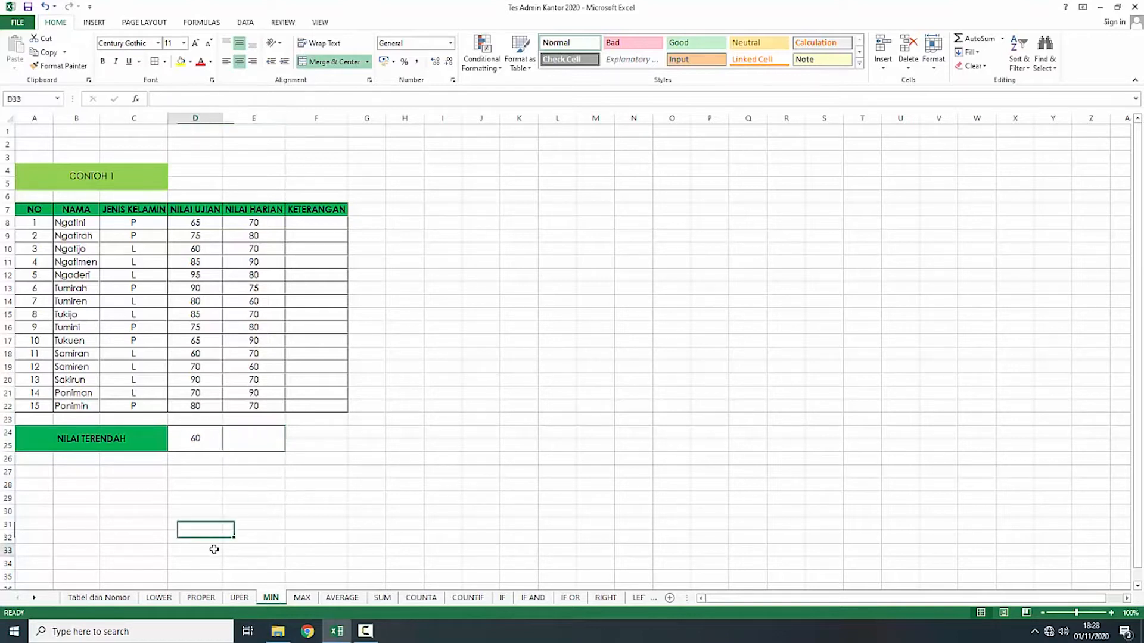
click(244, 368)
click(245, 439)
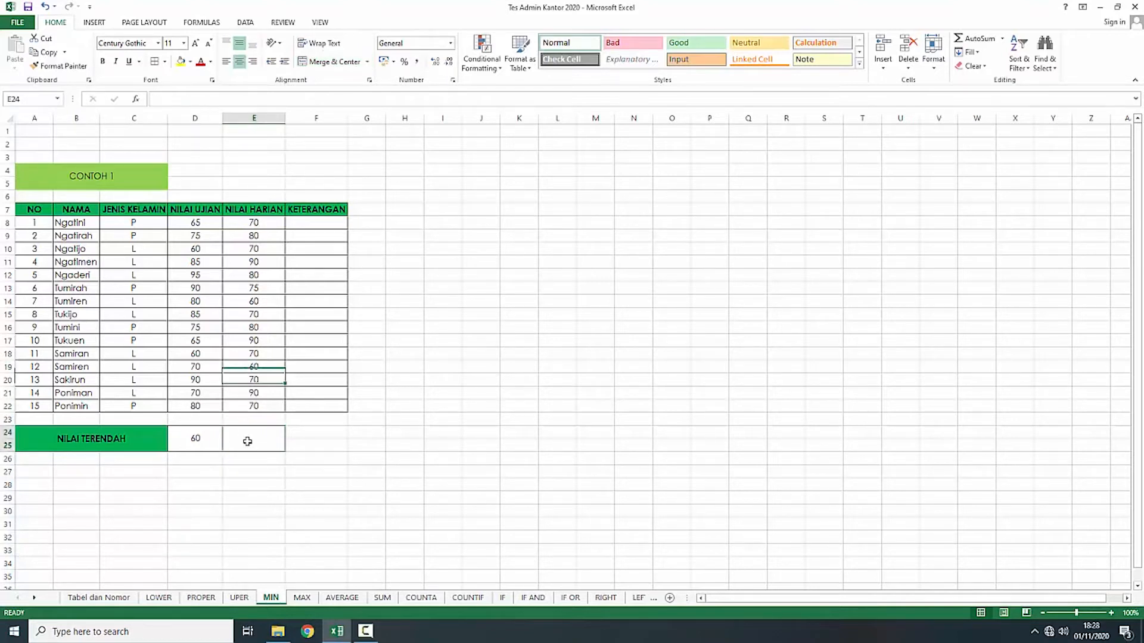
Step: Examine which cell range the NILAI TERENDAH formula in D24 refers to, leaving the formula as it is
click(204, 440)
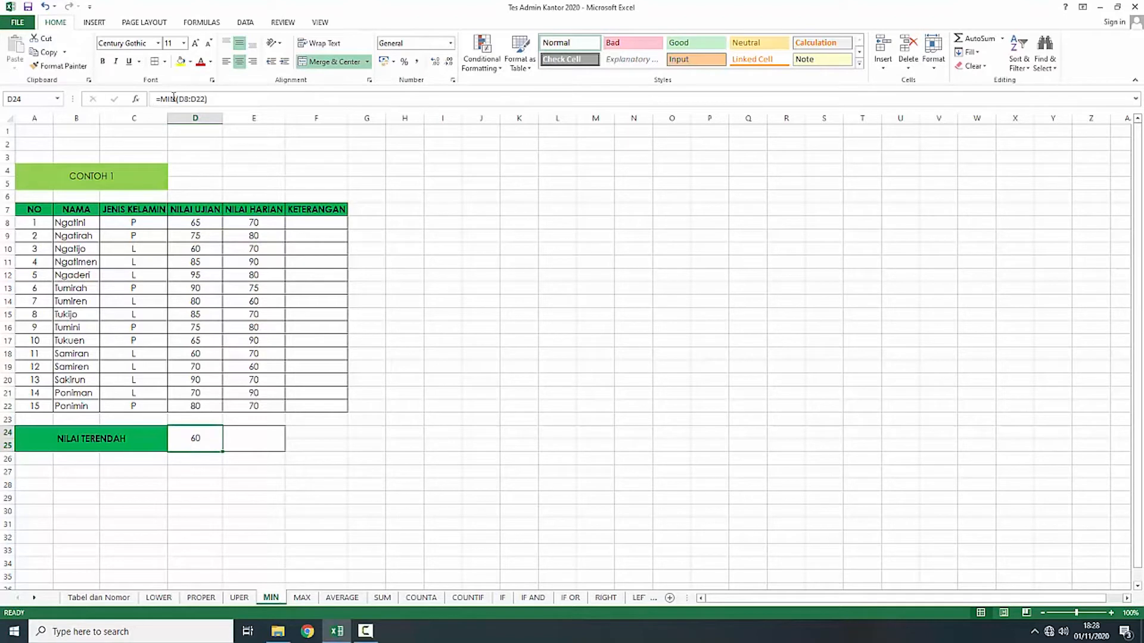
click(223, 101)
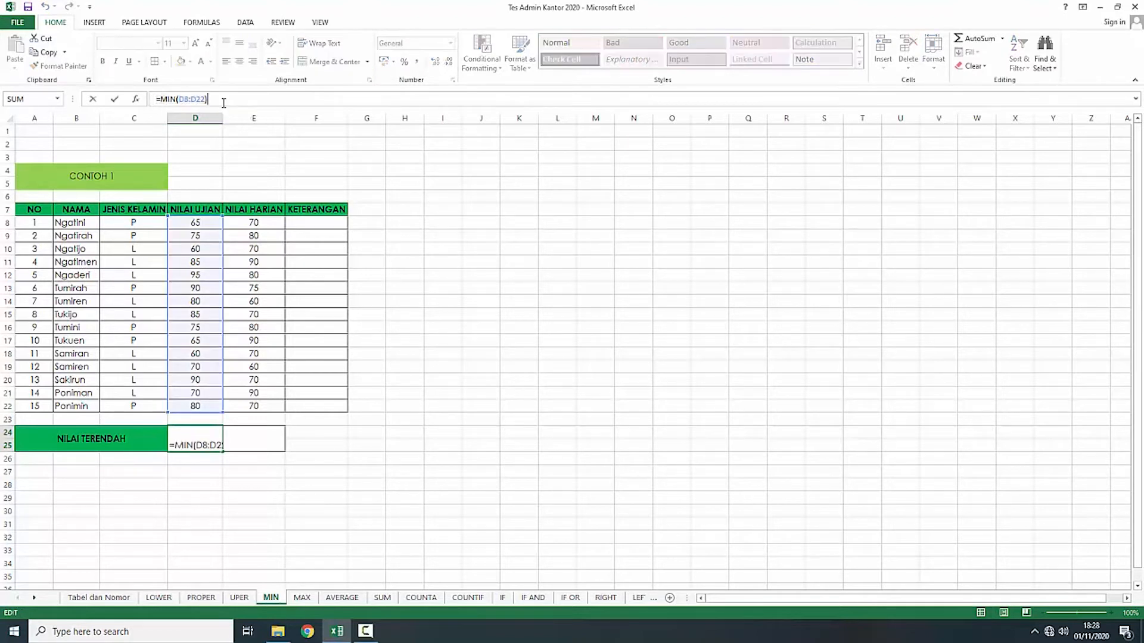
key(Return)
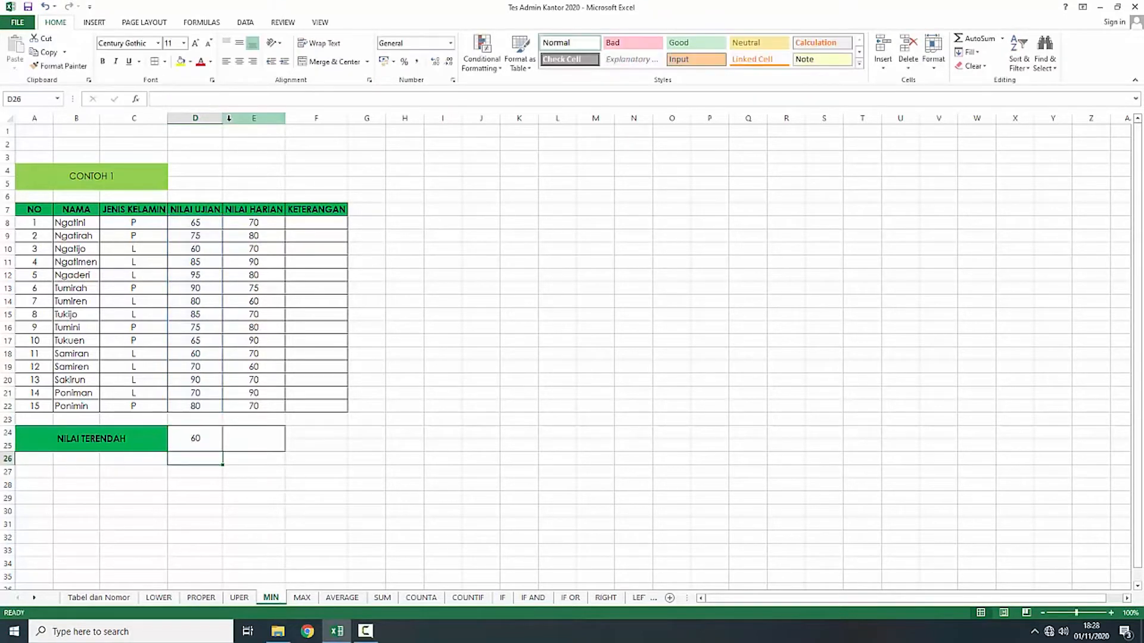
click(187, 439)
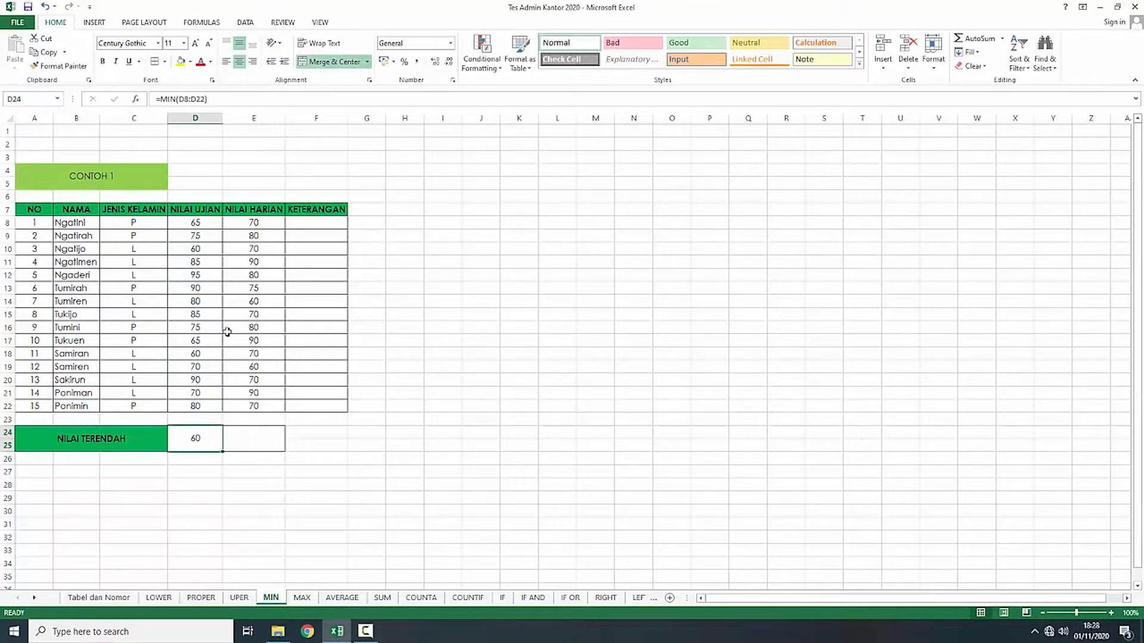
click(249, 438)
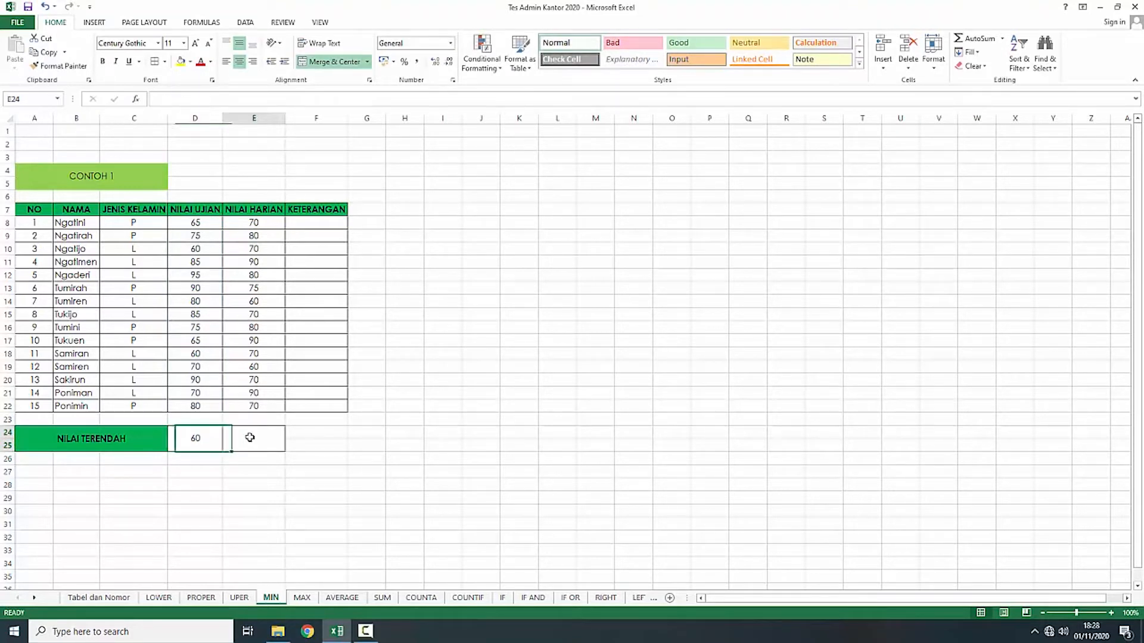
Step: Fill the MIN formula from D24 across to E24 for NILAI HARIAN and check the copied formula's range
click(208, 443)
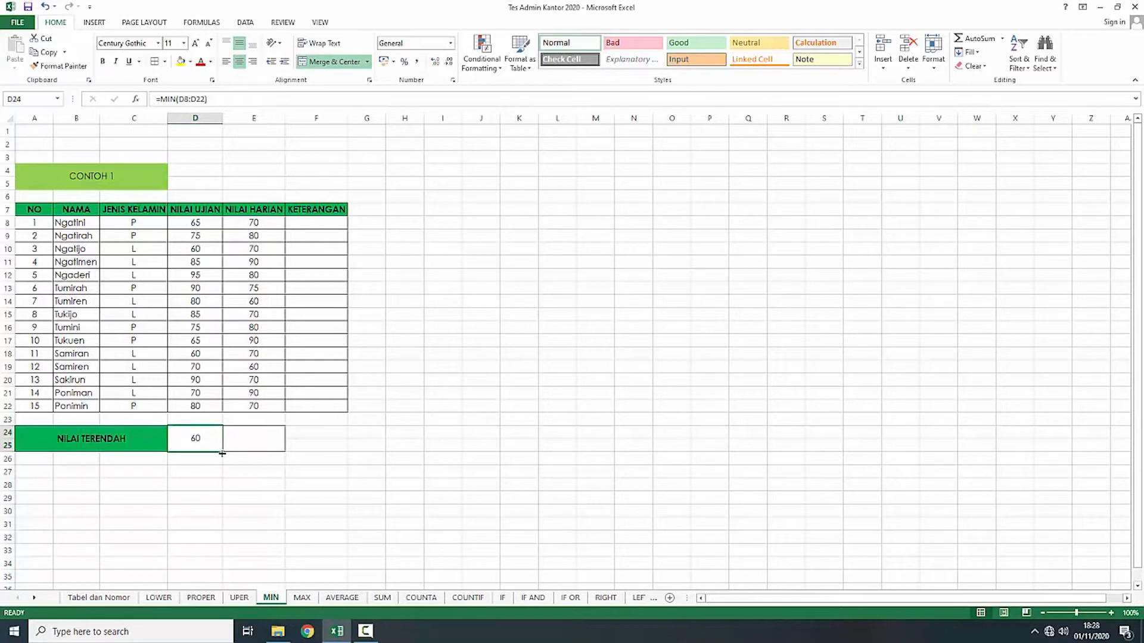
drag(222, 452, 282, 454)
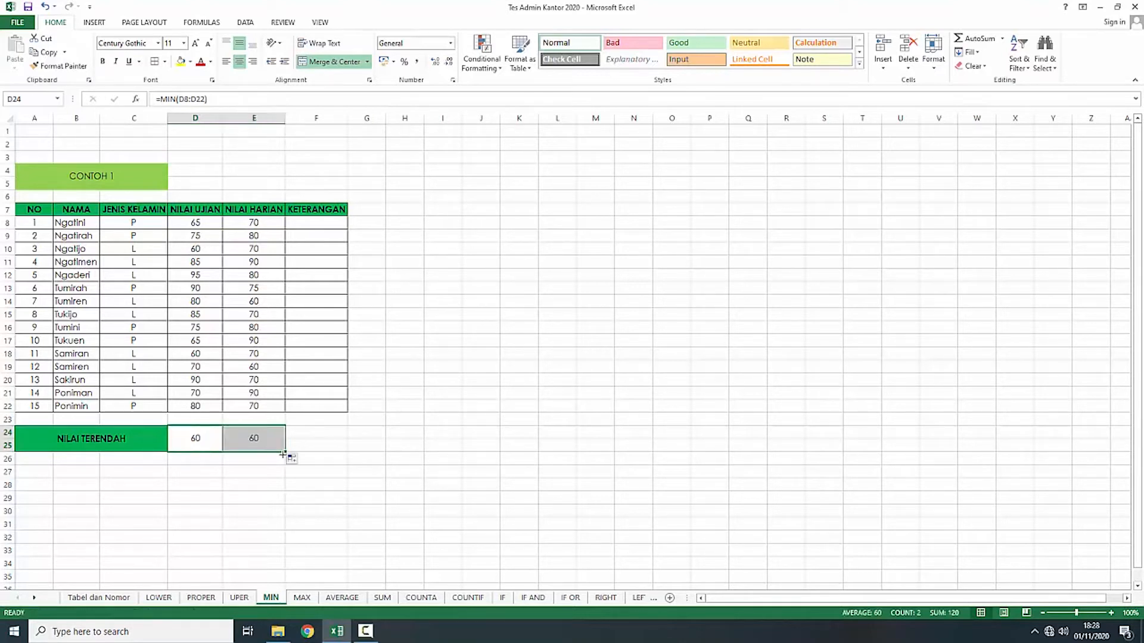
click(258, 467)
click(256, 441)
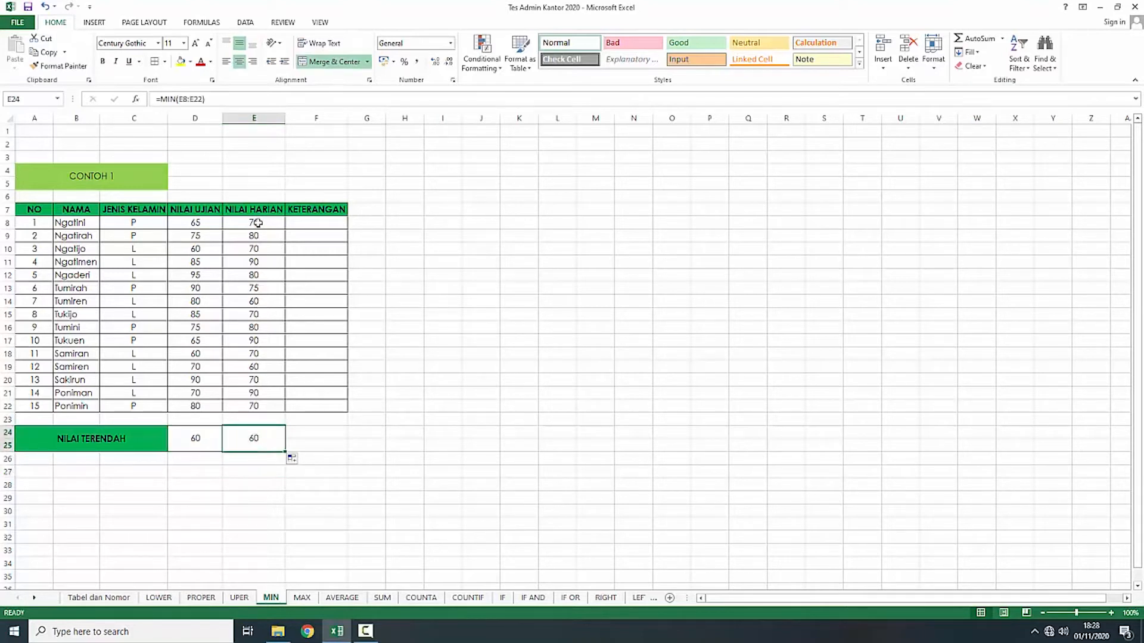
click(221, 102)
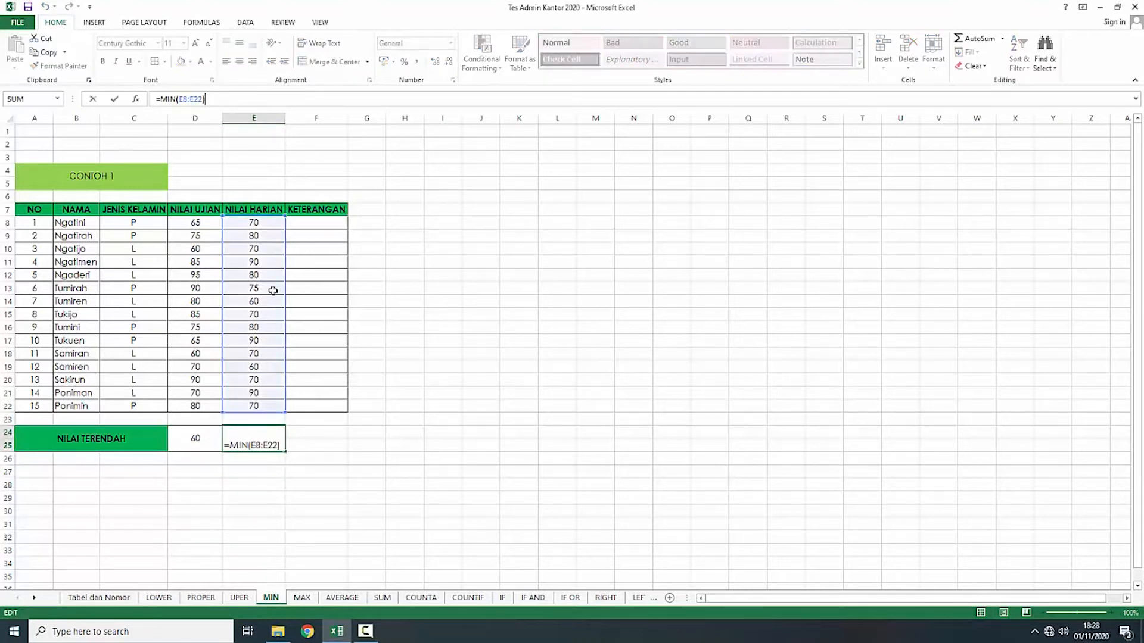
key(Return)
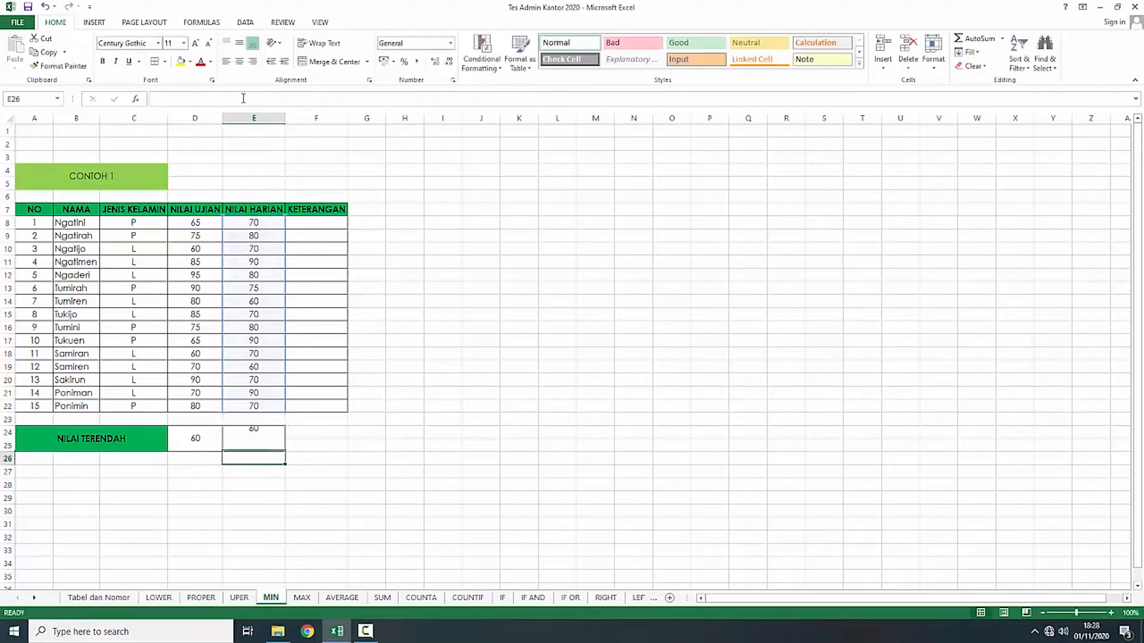
click(253, 441)
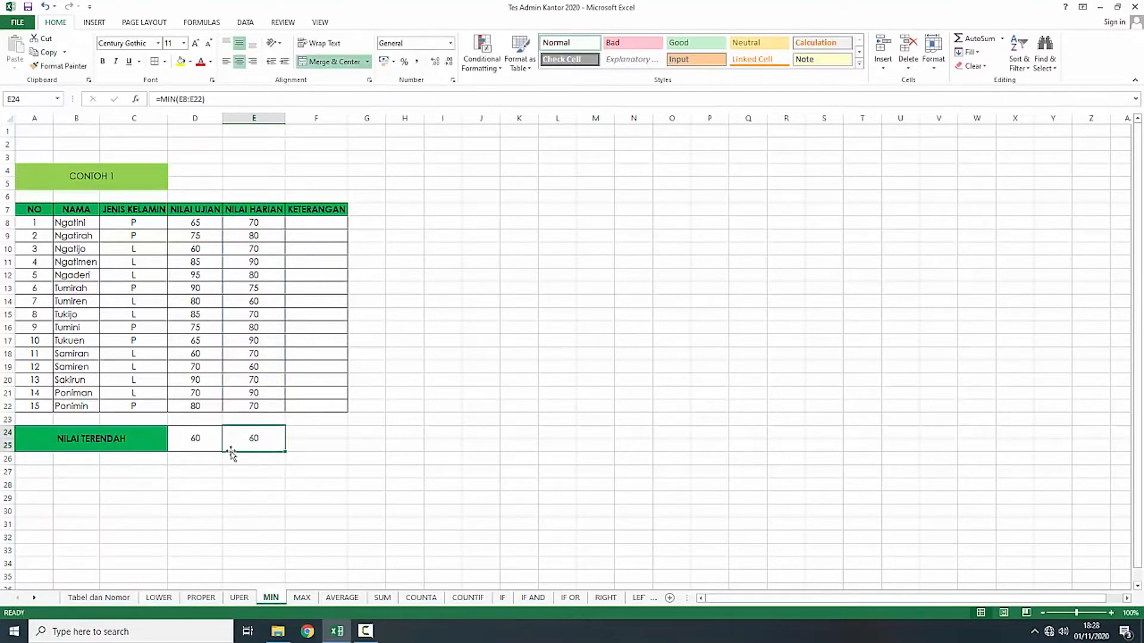
Step: On the MAX sheet, calculate the highest NILAI UJIAN score in D24 with =MAX(D8:D22)
click(370, 508)
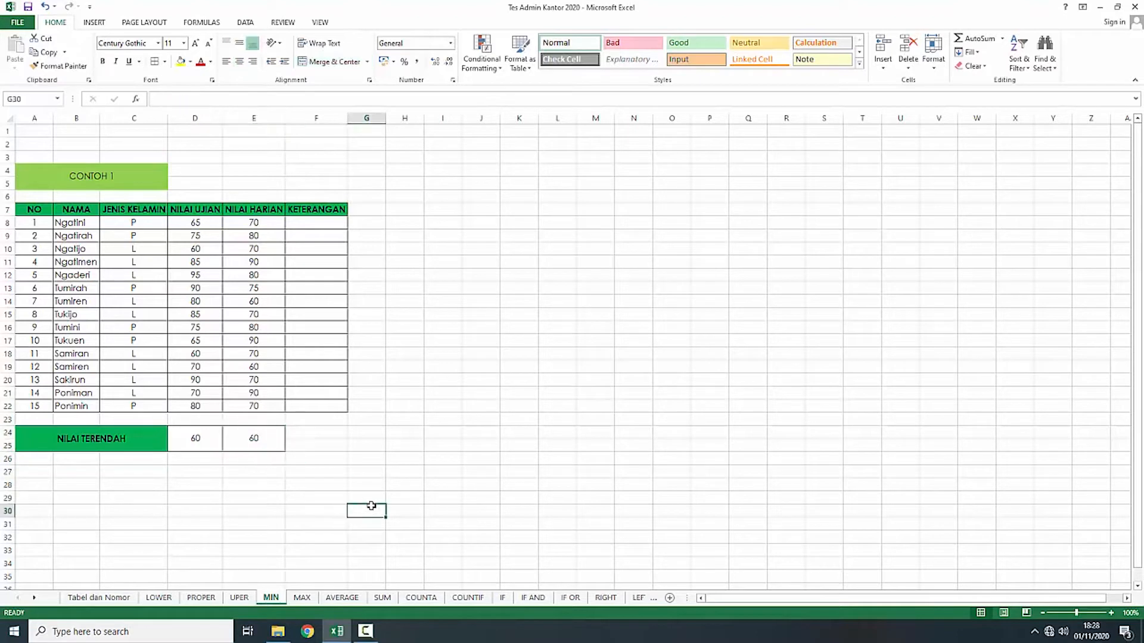
click(315, 521)
click(302, 597)
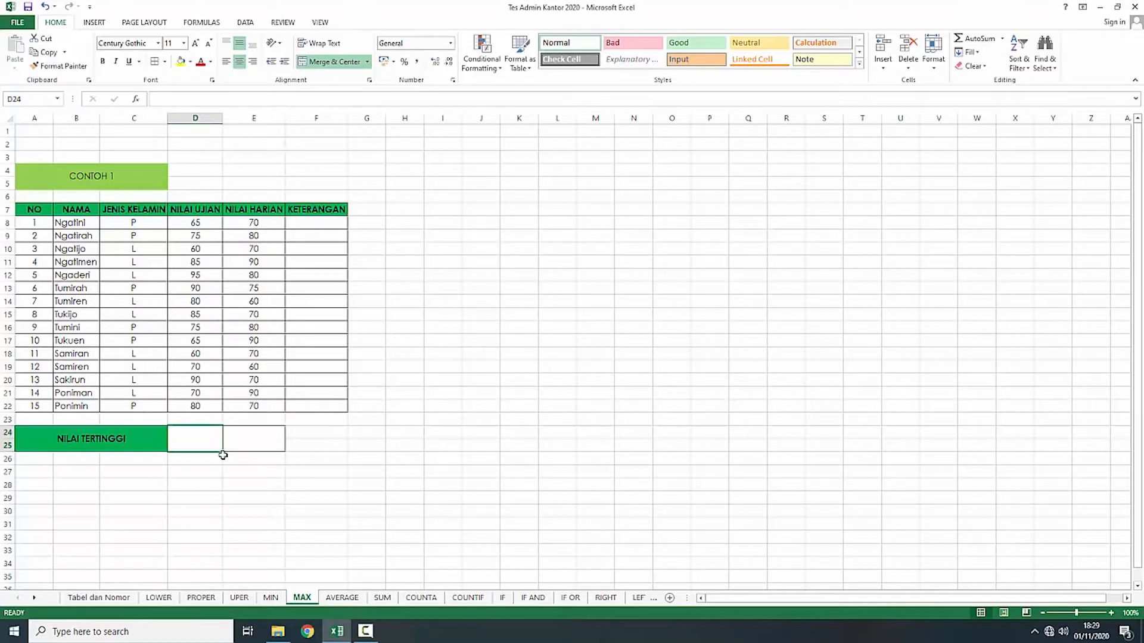
text(=)
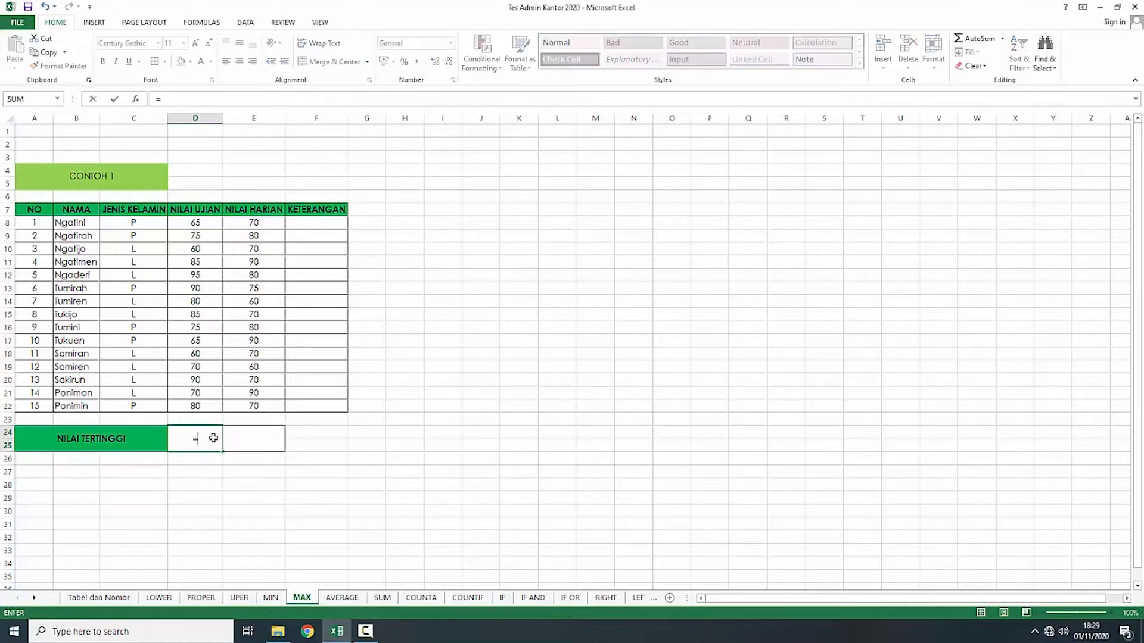
text(MAX()
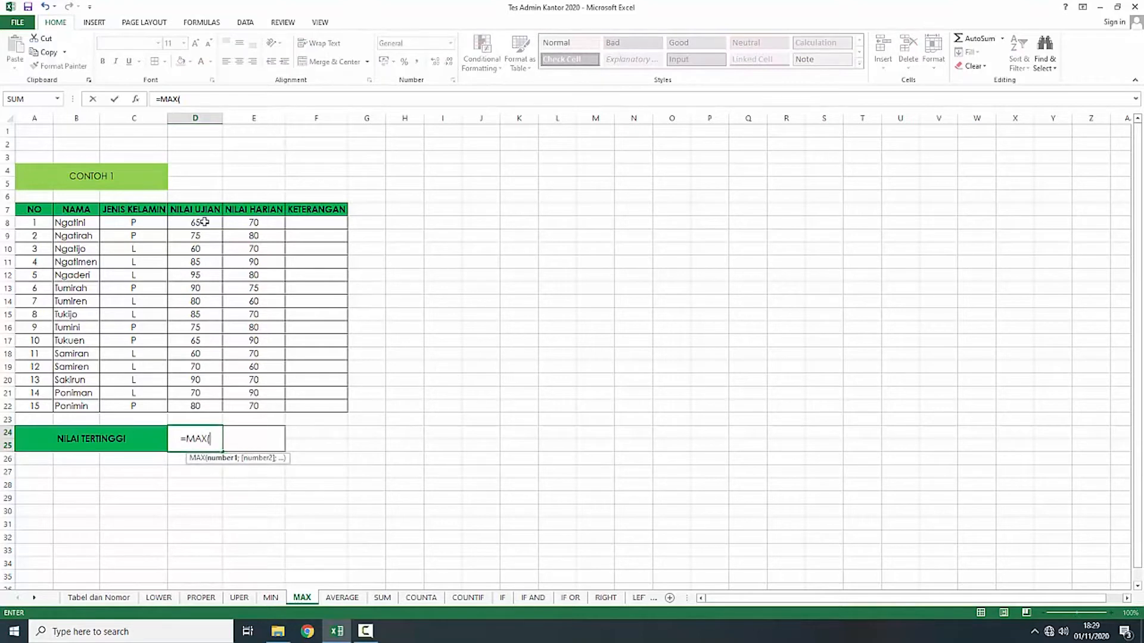
drag(205, 222, 199, 404)
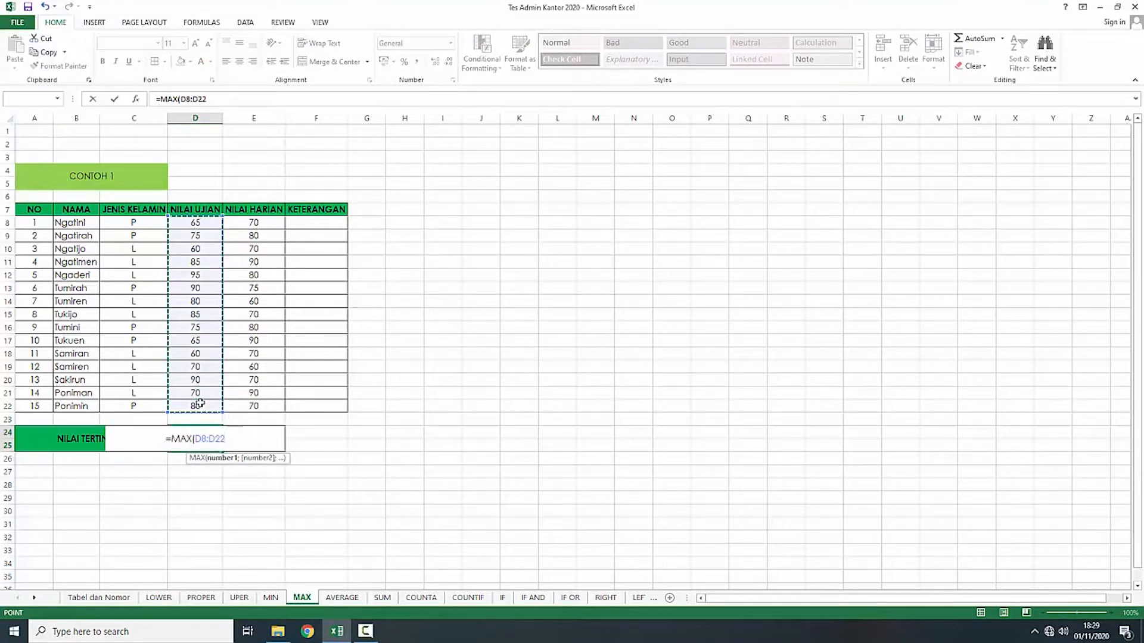
text())
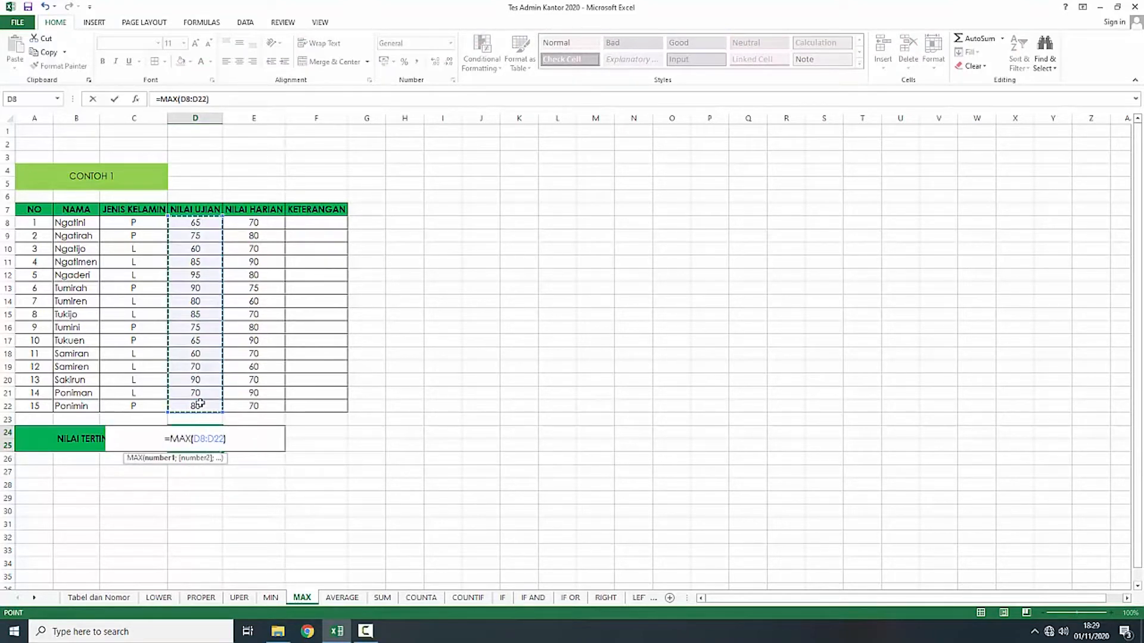
key(Return)
Step: Fill the MAX formula from D24 across to E24 for NILAI HARIAN and check the copied formula's range
click(200, 439)
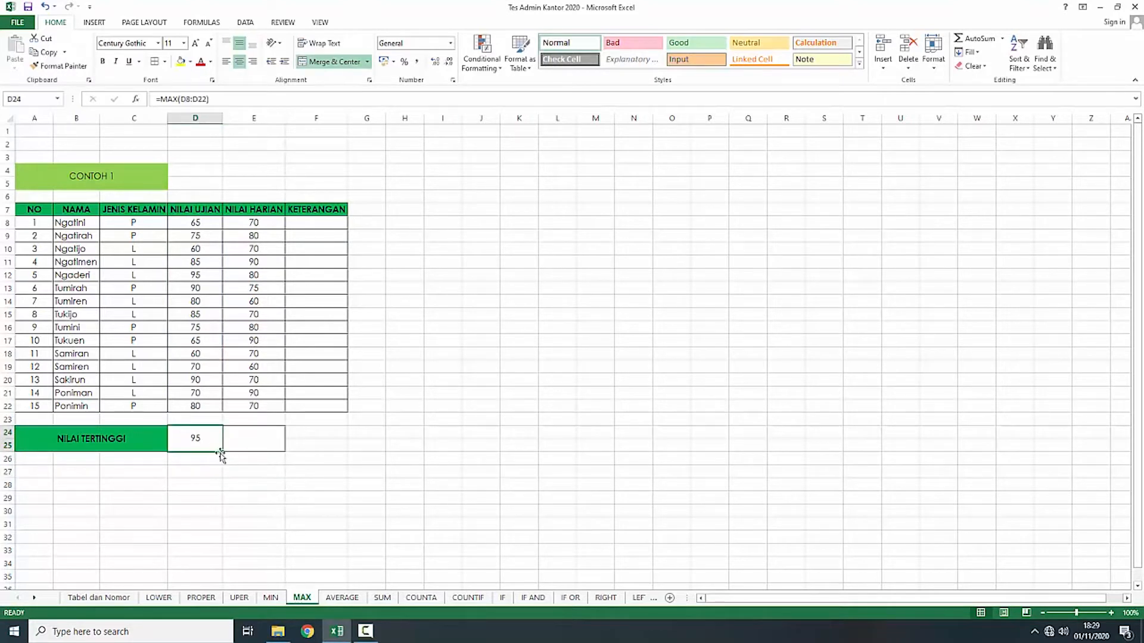
drag(221, 453, 281, 455)
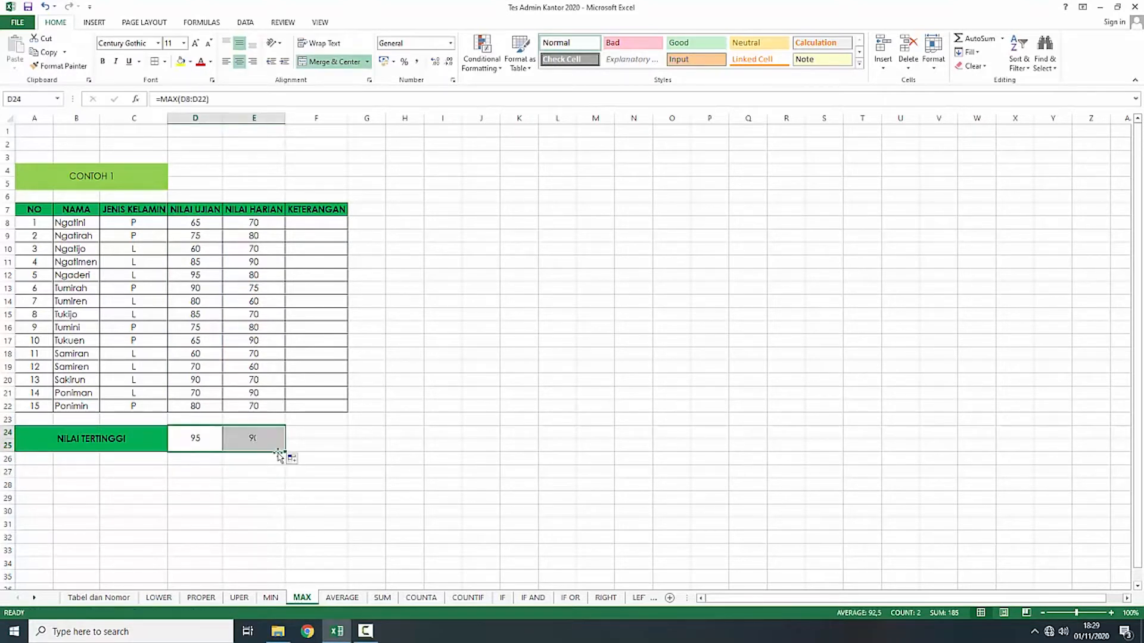
click(256, 446)
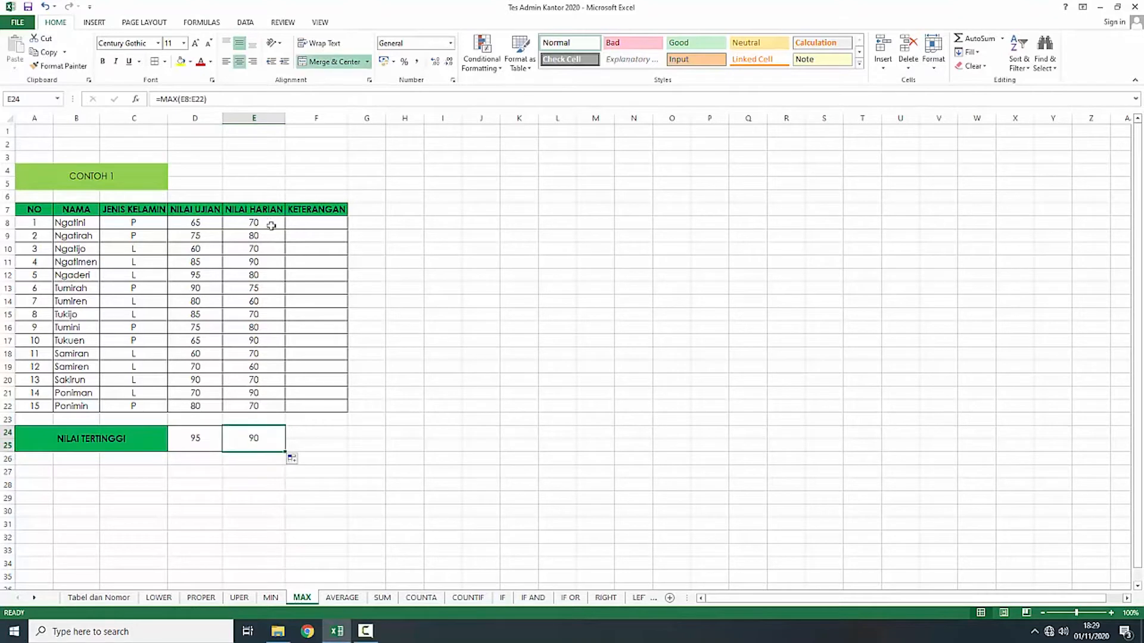
click(332, 450)
Step: On the AVERAGE sheet, calculate the NILAI UJIAN average in D24 with =AVERAGE(D8:D22)
click(342, 597)
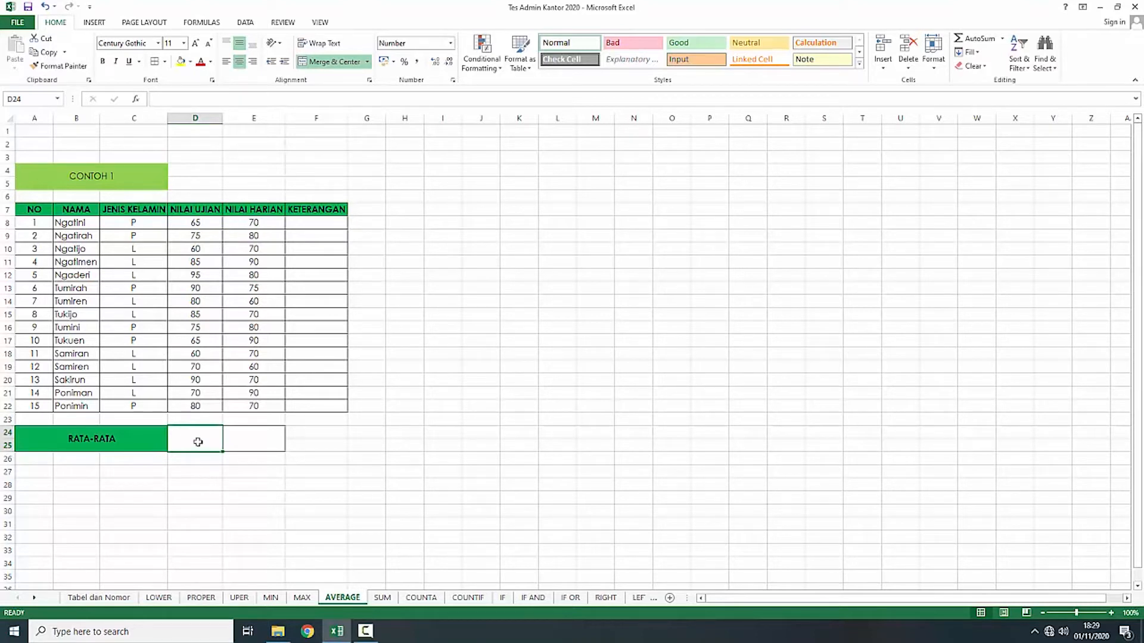
text(=)
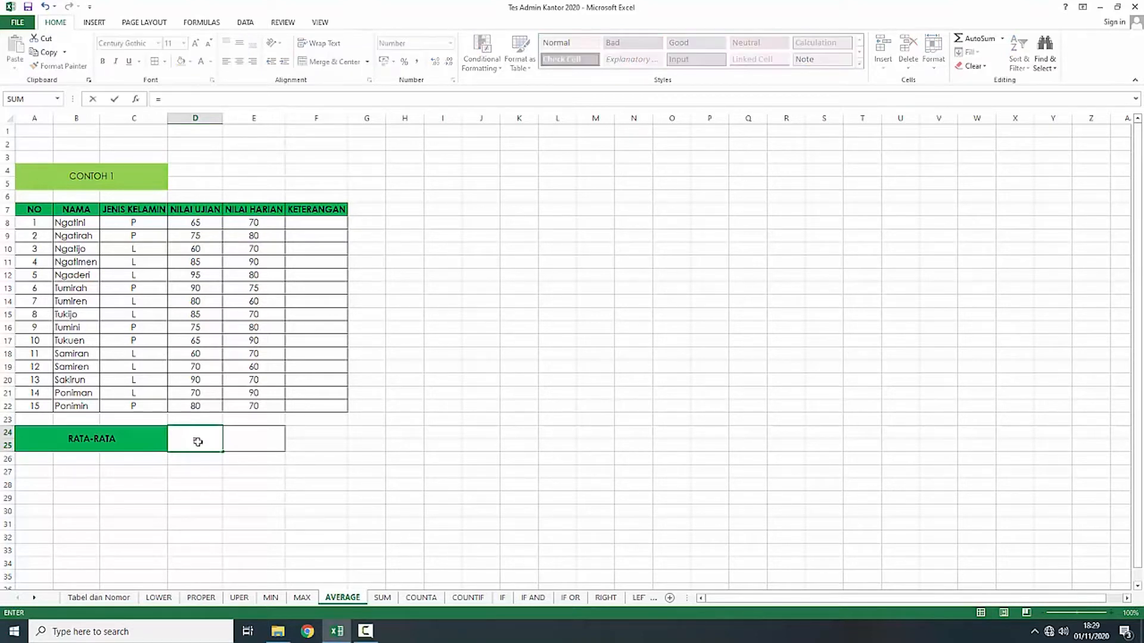
text(AVERA)
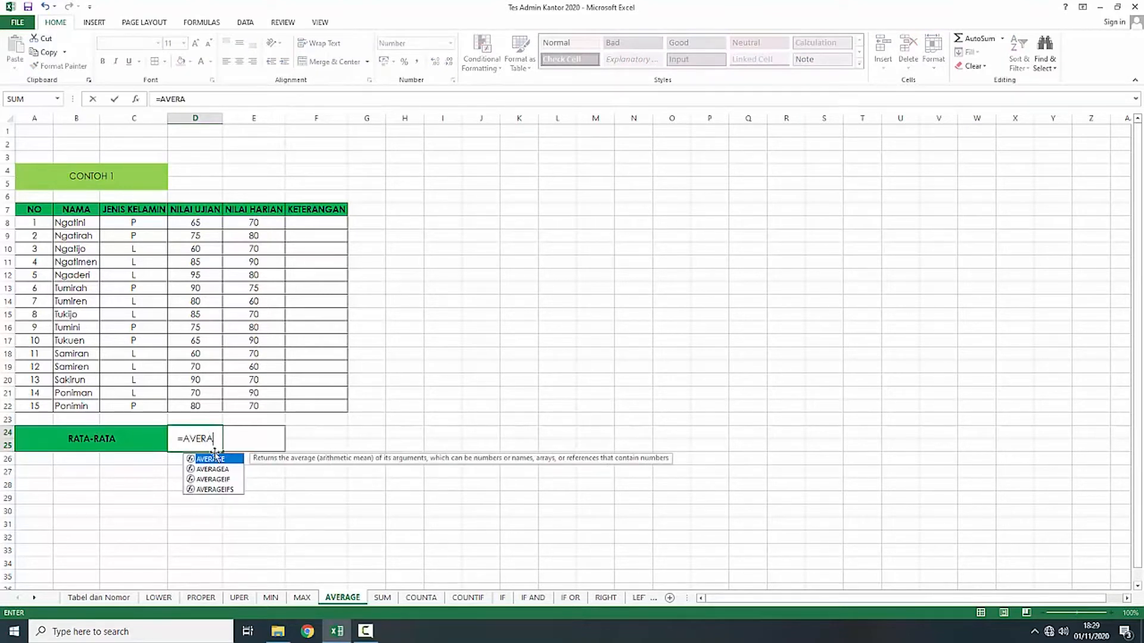
key(Tab)
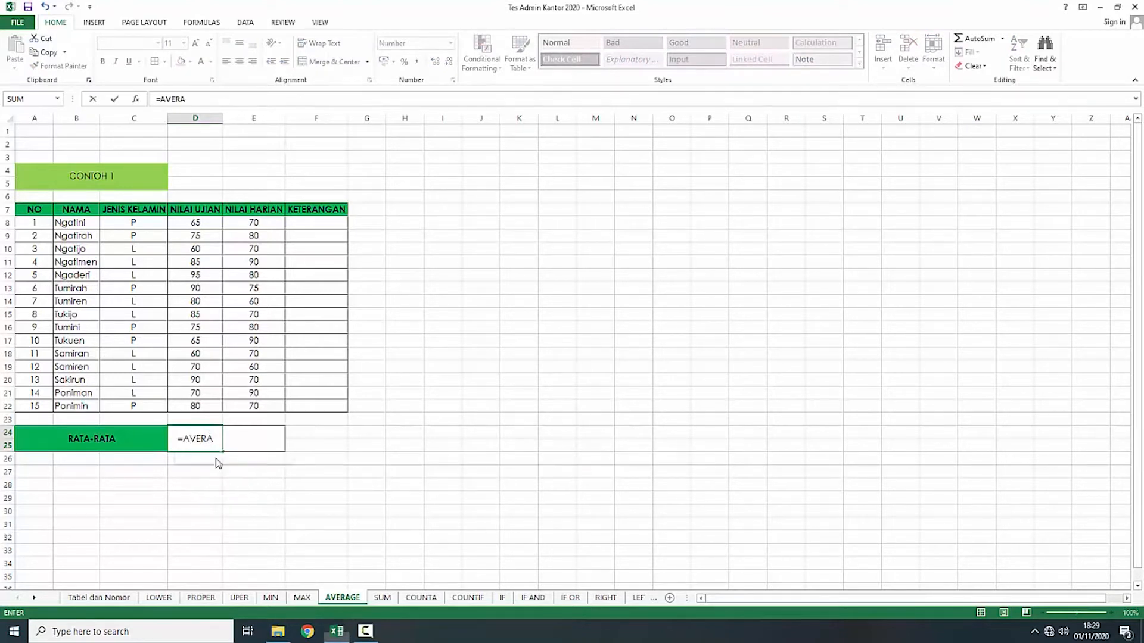
drag(215, 223, 215, 409)
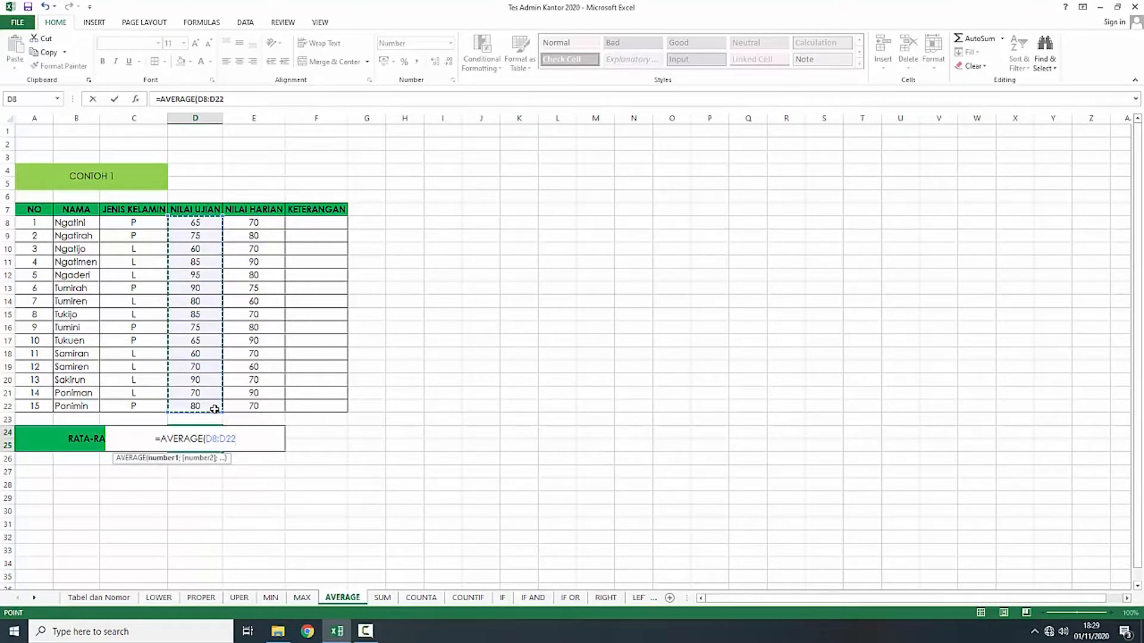
text())
key(Return)
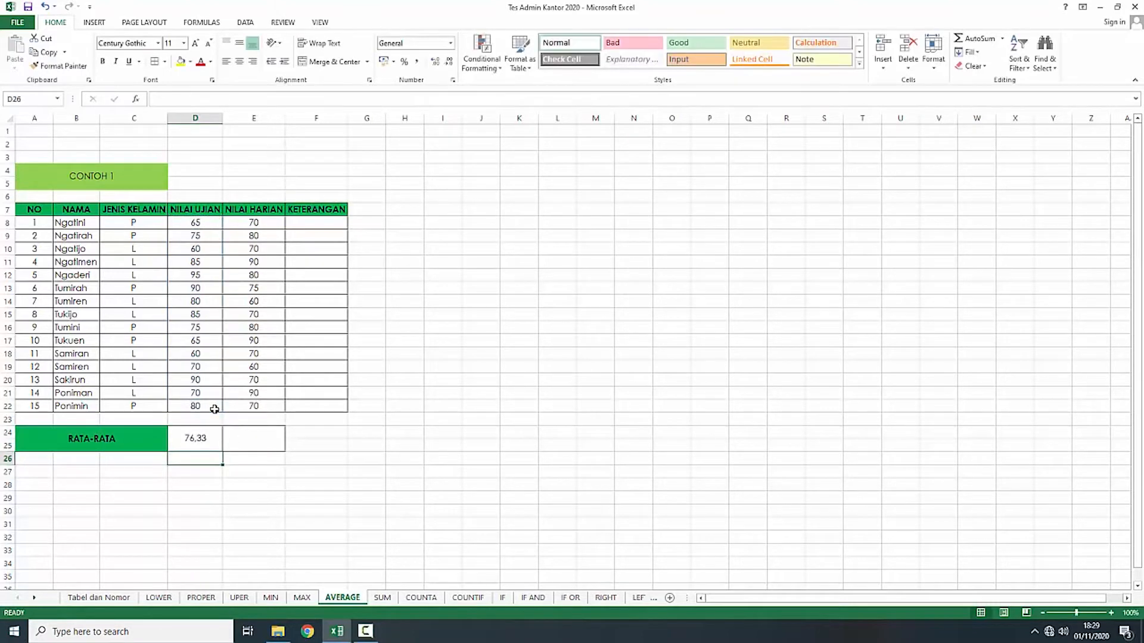
Step: Fill the AVERAGE formula from D24 across to E24 for NILAI HARIAN and check the copied formula
click(205, 444)
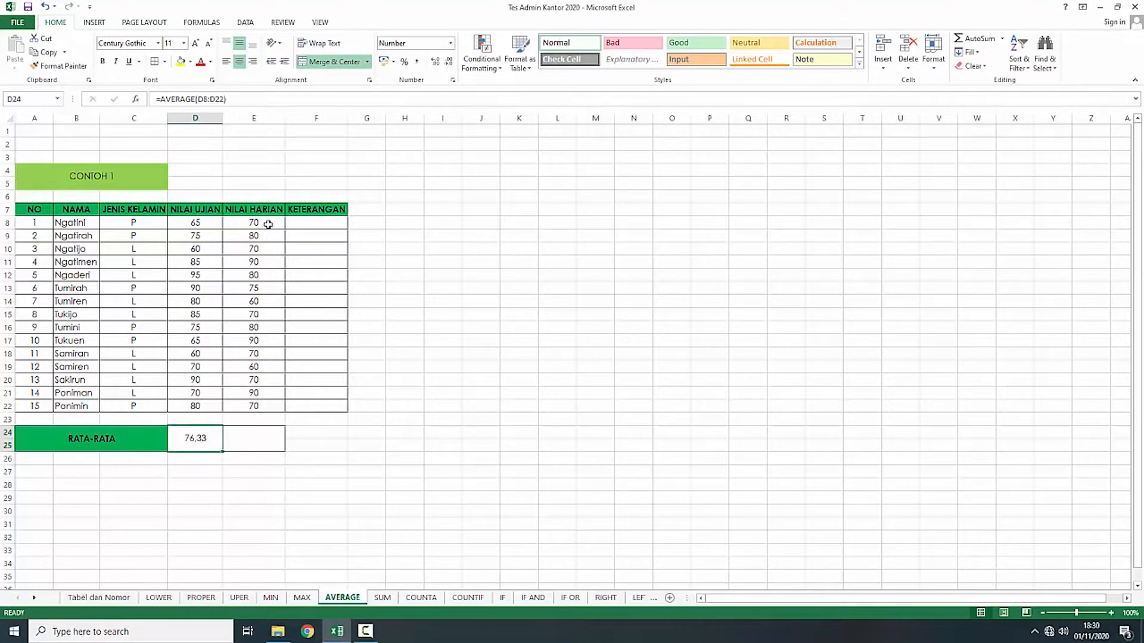
mouse_move(222, 454)
mouse_down()
mouse_move(279, 457)
mouse_move(269, 460)
mouse_up()
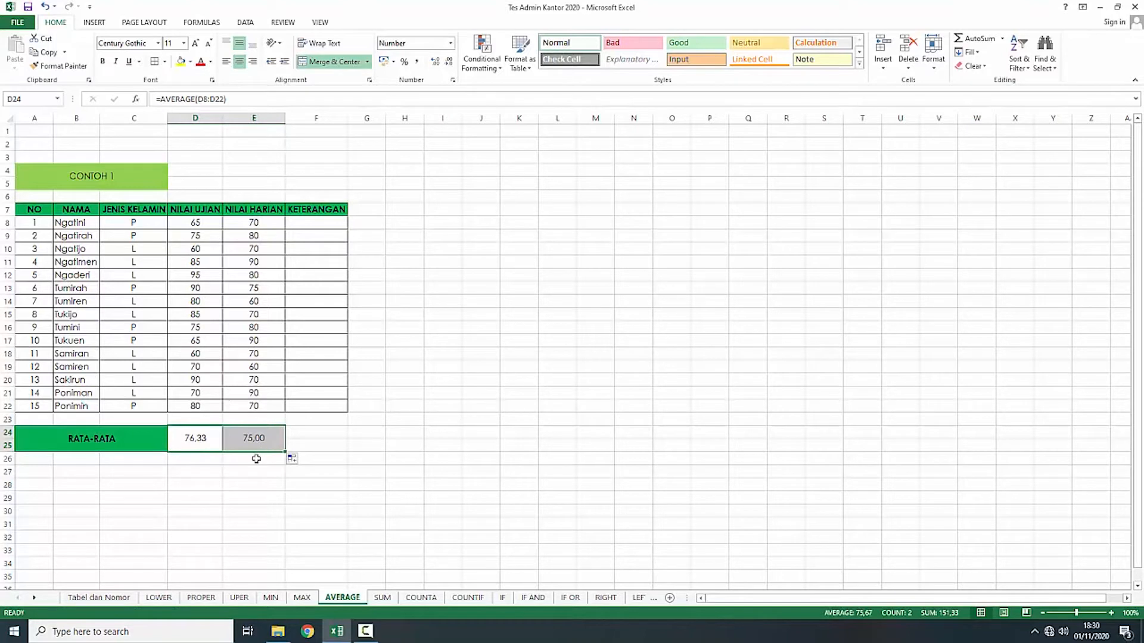
click(257, 446)
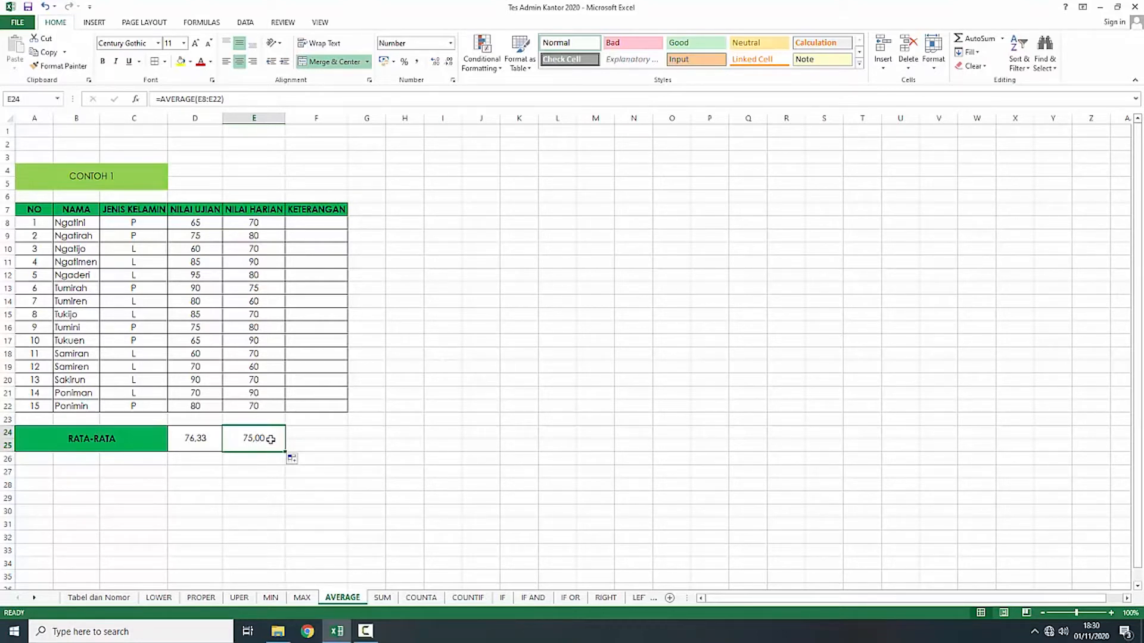
Step: Display the NILAI HARIAN average in E24 without decimal places and compare it with the average in D24
click(450, 63)
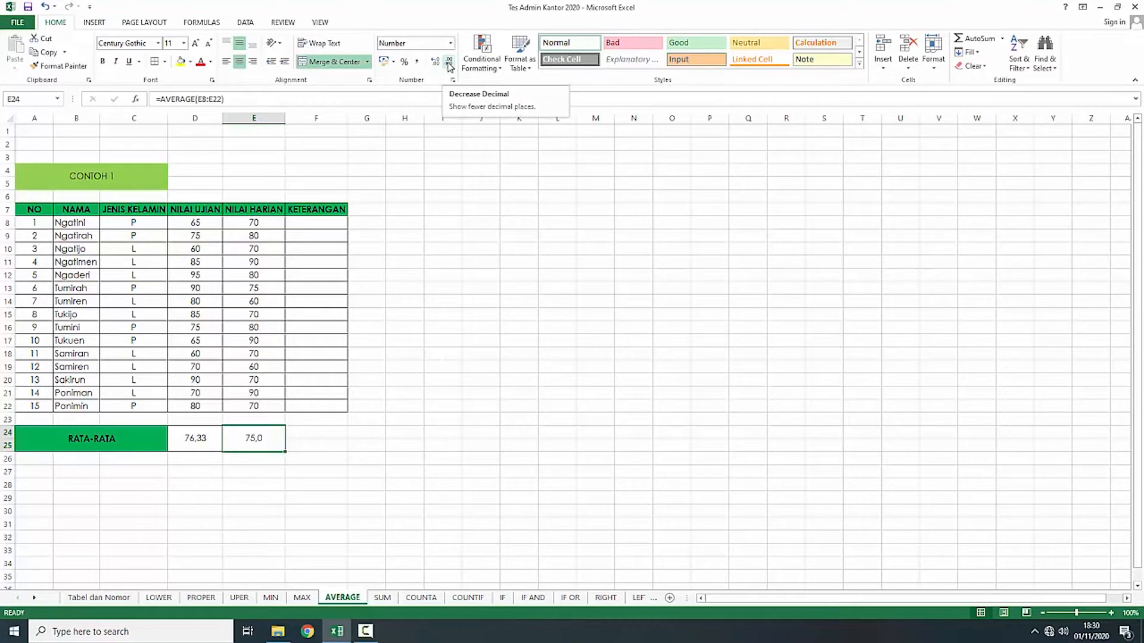
click(448, 66)
click(370, 404)
click(269, 441)
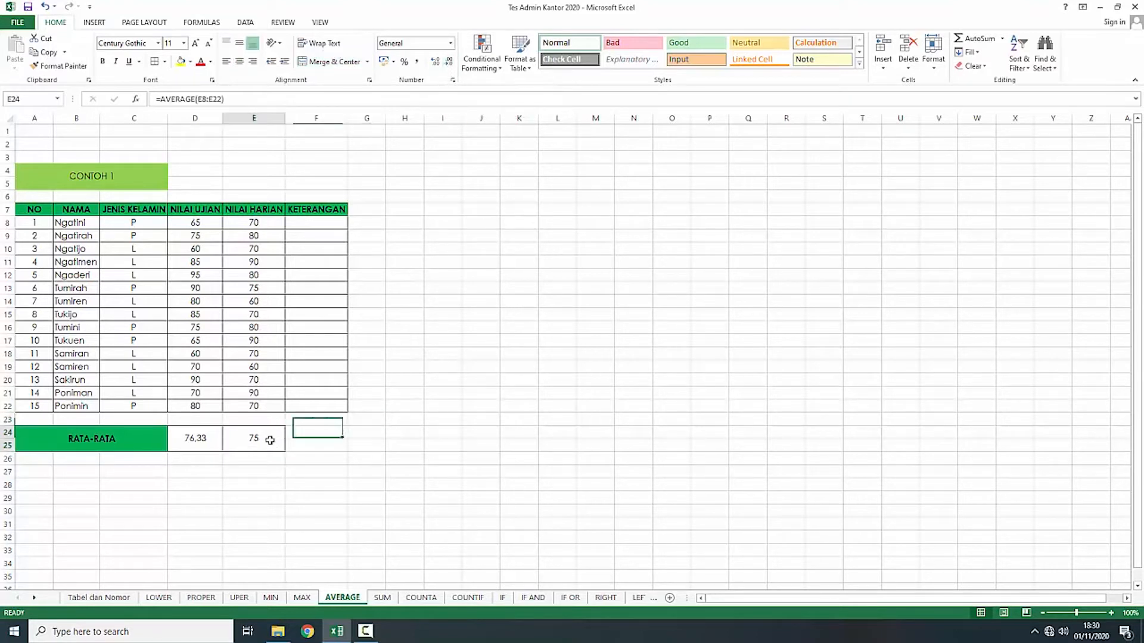
click(203, 434)
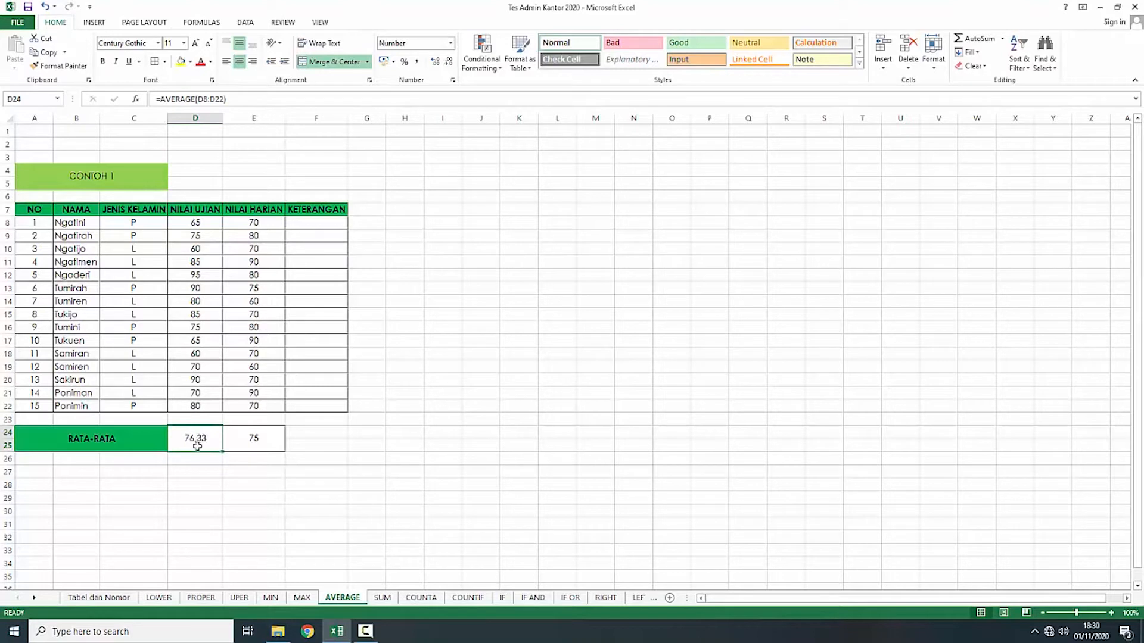
click(241, 444)
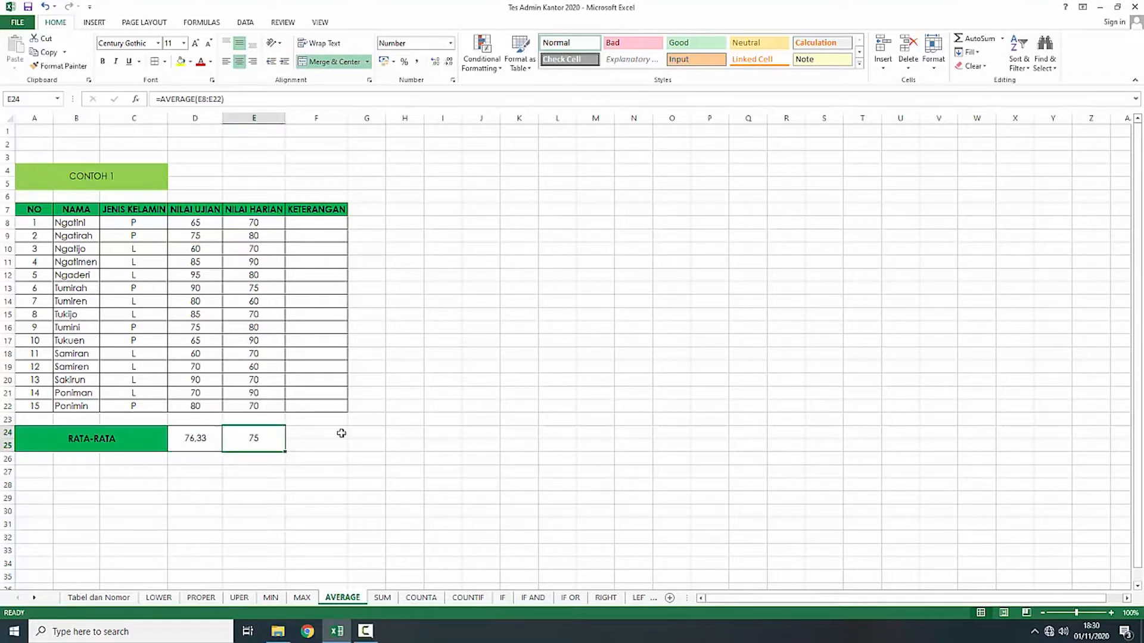
click(352, 473)
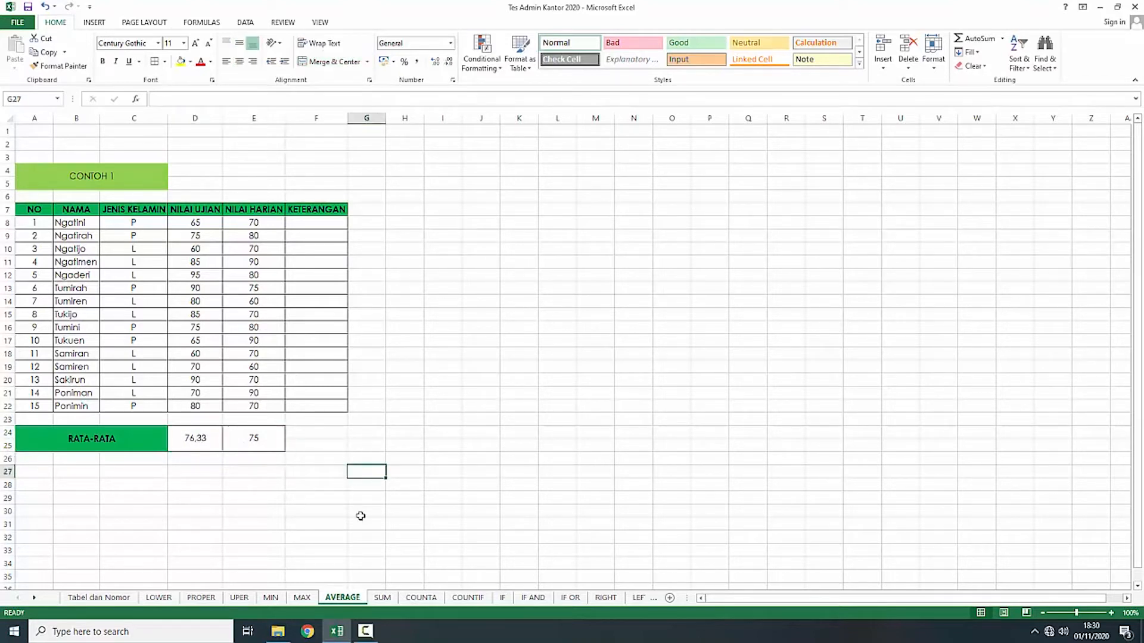
Step: On the SUM sheet, calculate the NILAI UJIAN total in D24 with =SUM(D8:D22)
click(382, 598)
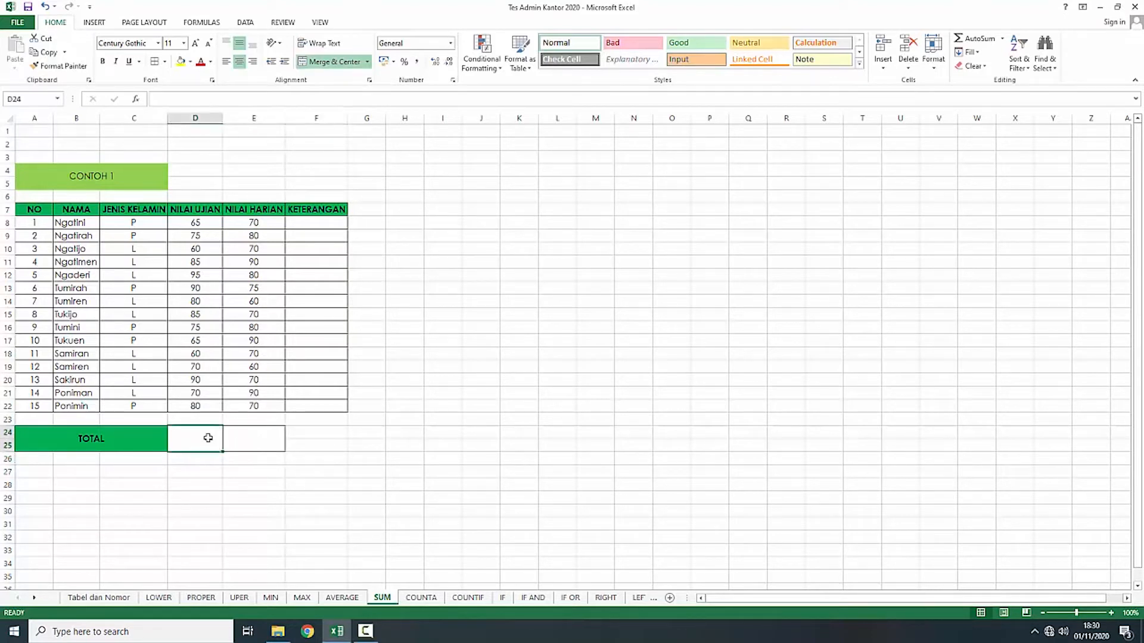
text(=)
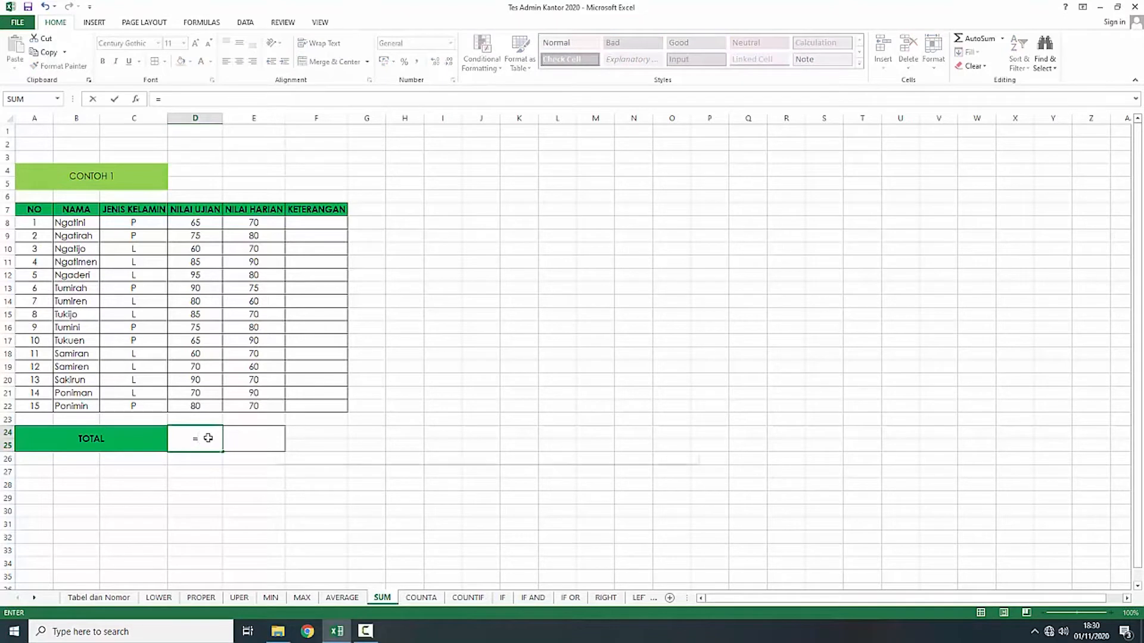
text(SUM()
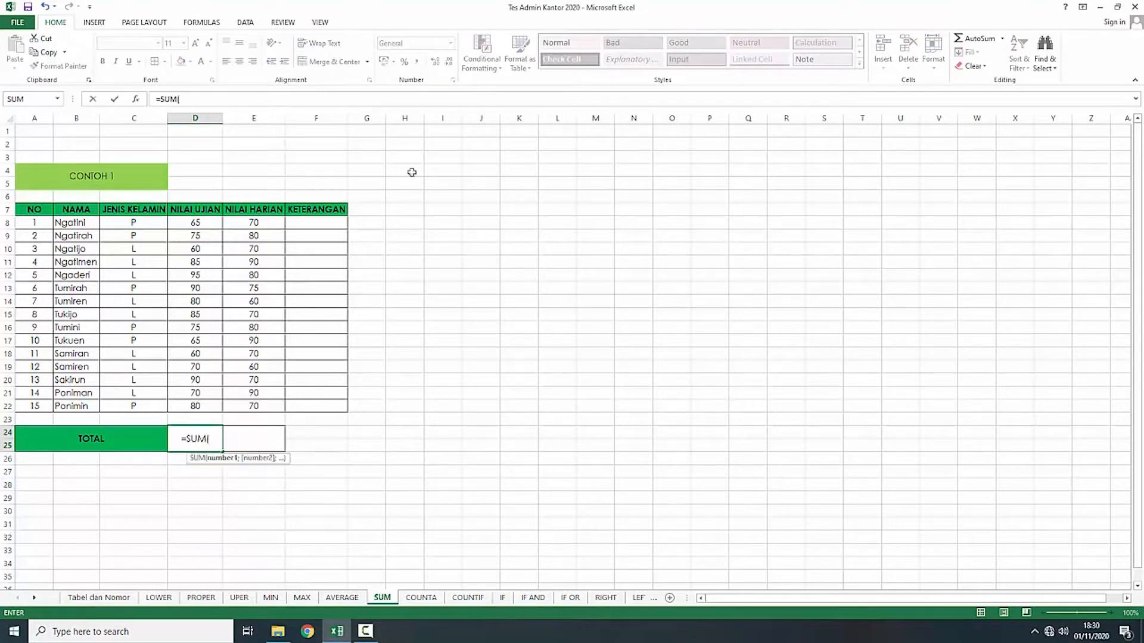
drag(190, 224, 210, 408)
text())
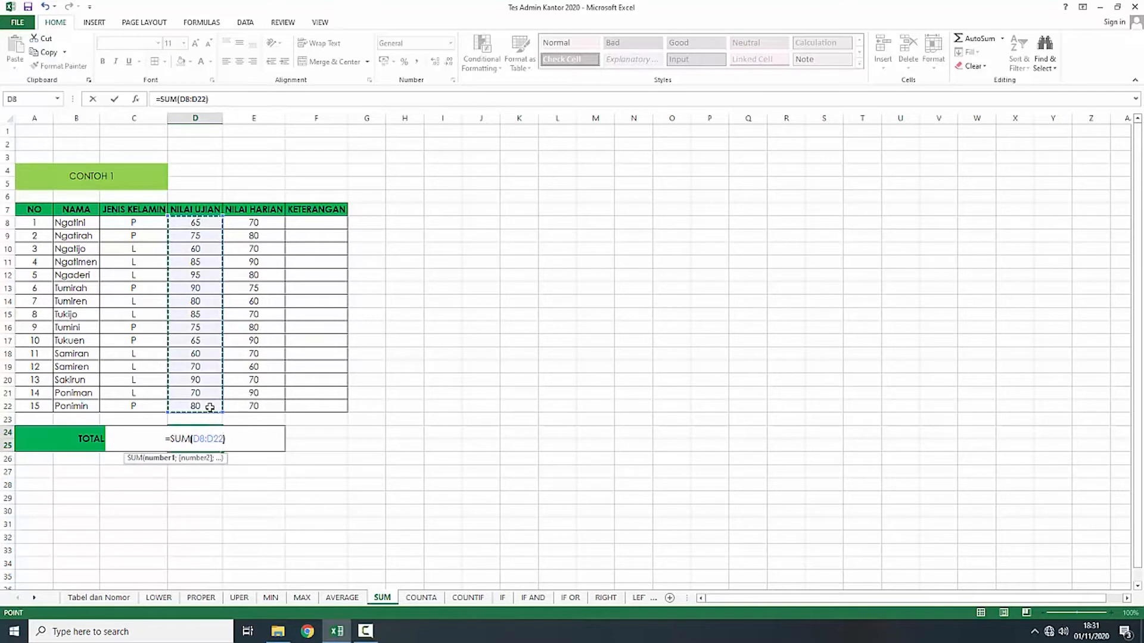
key(Return)
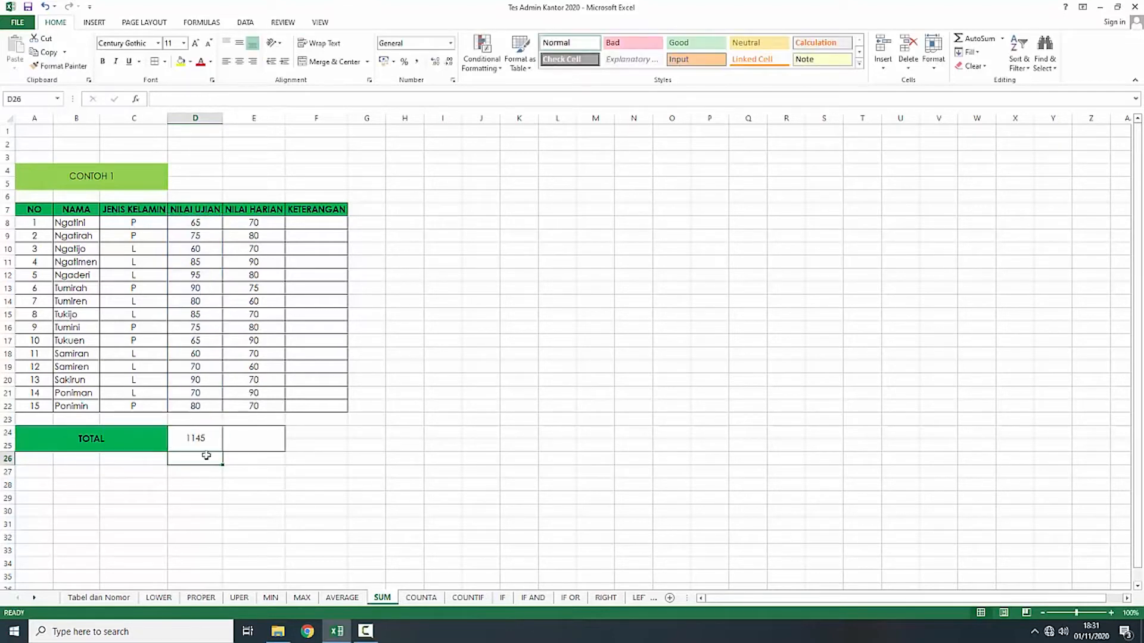
Step: Check the NILAI UJIAN total in D24 against the scores in D8:D22
click(204, 448)
drag(197, 222, 197, 409)
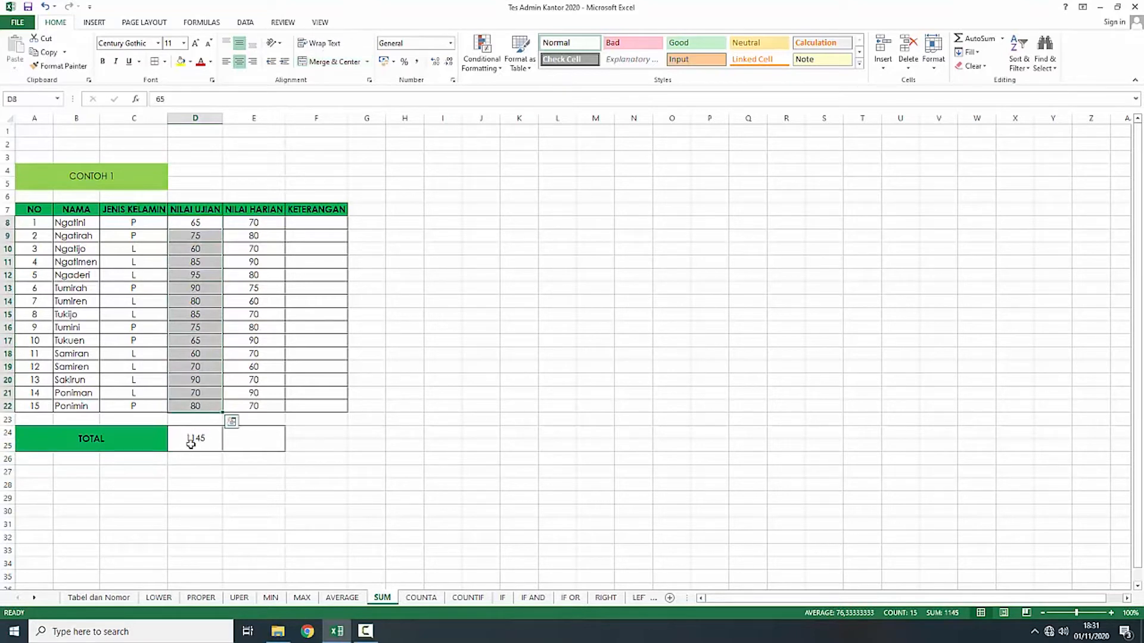
click(317, 482)
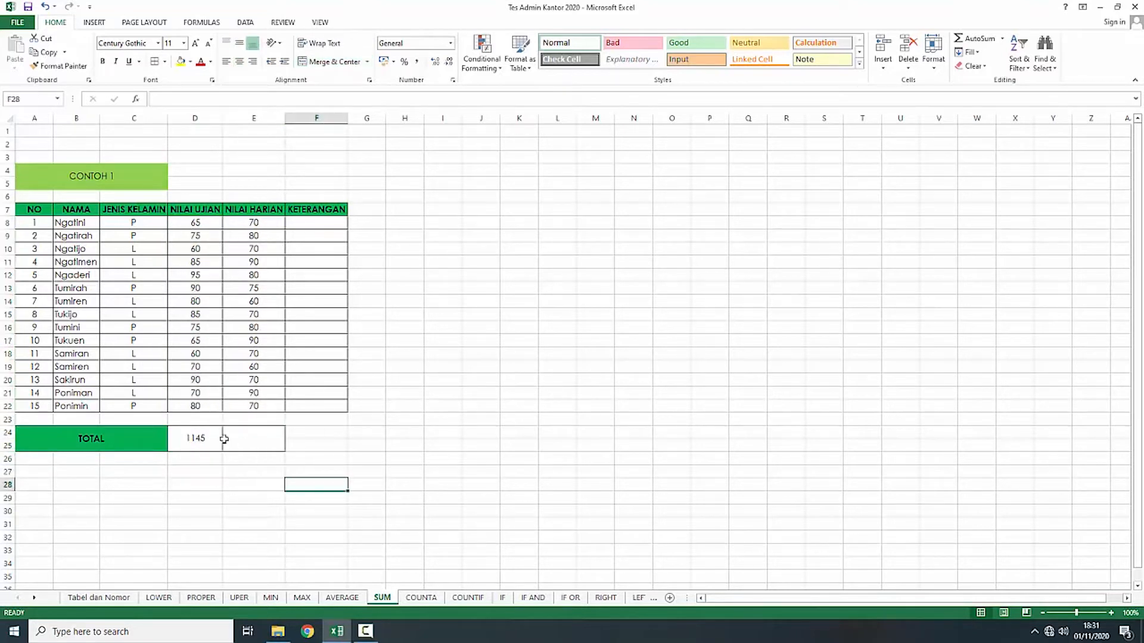
Step: Fill the SUM formula from D24 across to E24 for NILAI HARIAN and check the copied formula's range
click(216, 446)
drag(222, 452, 283, 457)
click(315, 437)
click(266, 444)
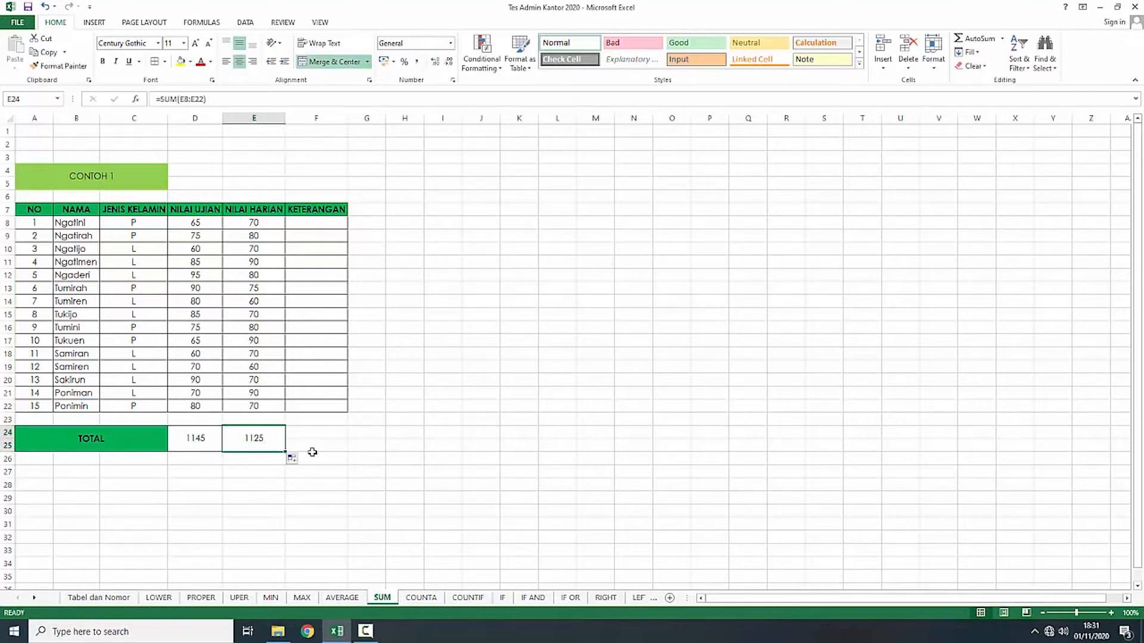
click(373, 459)
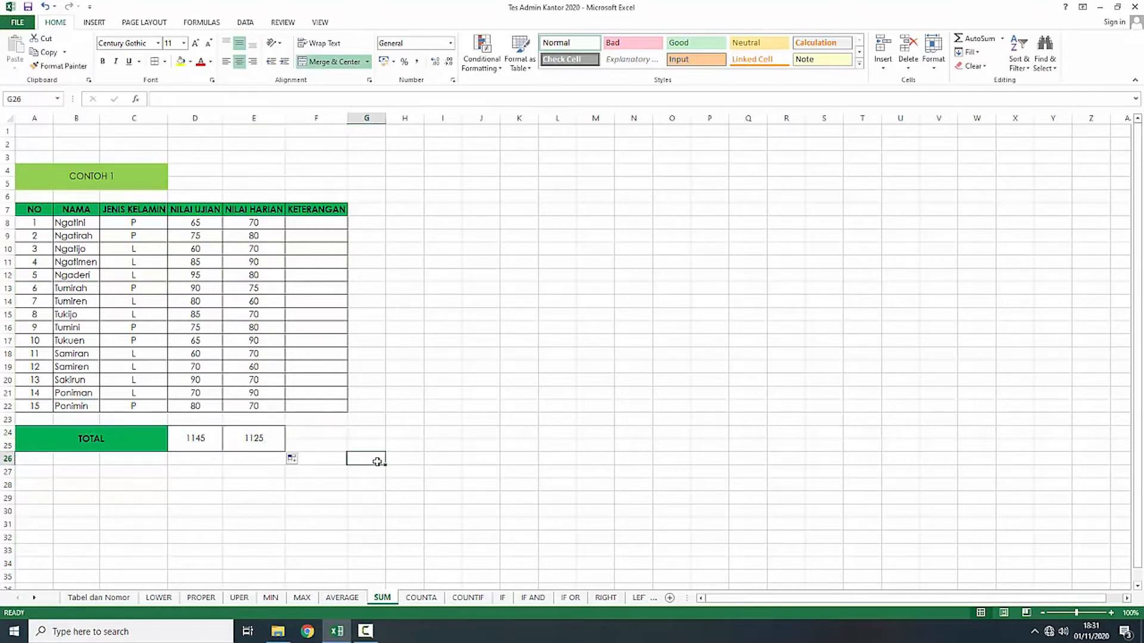
Step: On the COUNTA sheet, count the students for JUMLAH SISWA in C24 with =COUNTA(C8:C22)
click(421, 598)
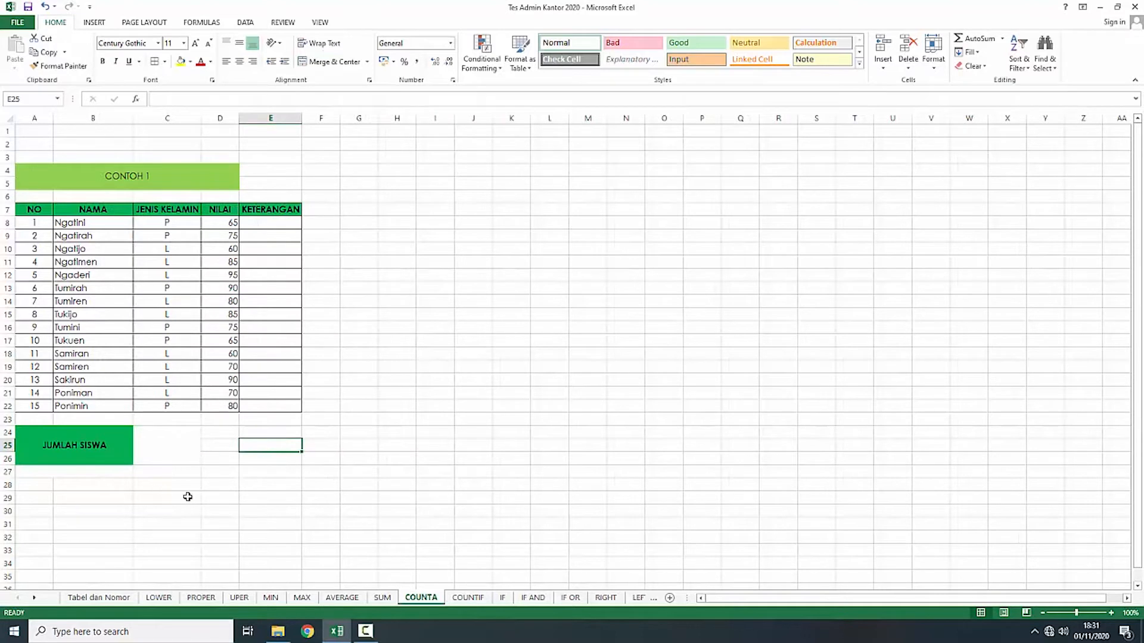
click(156, 488)
click(122, 460)
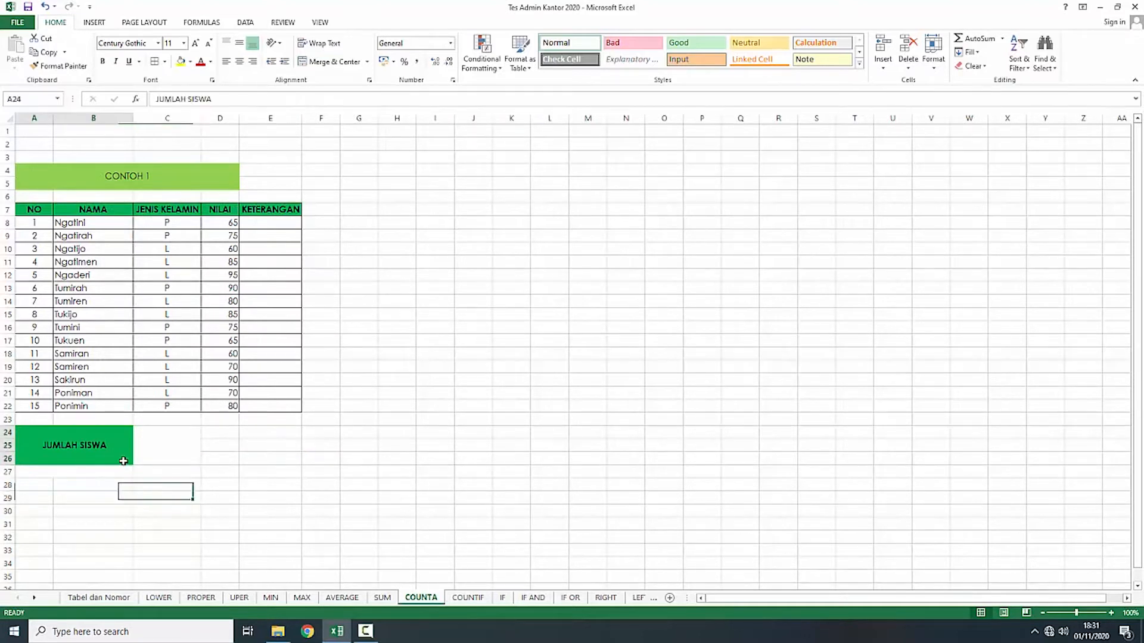
click(159, 445)
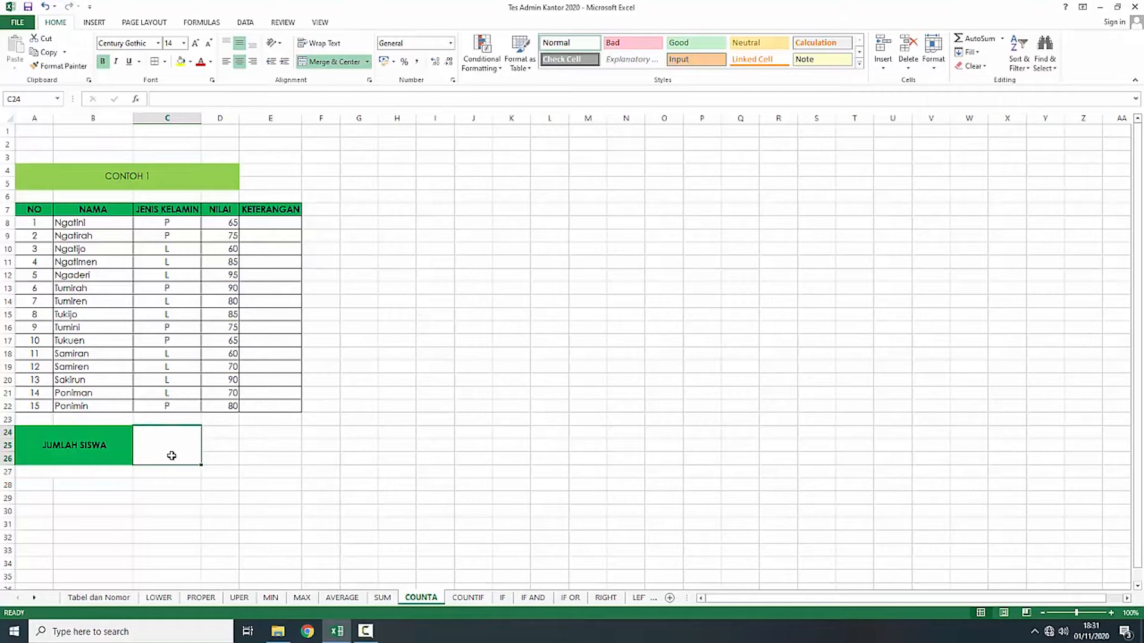
text(=C)
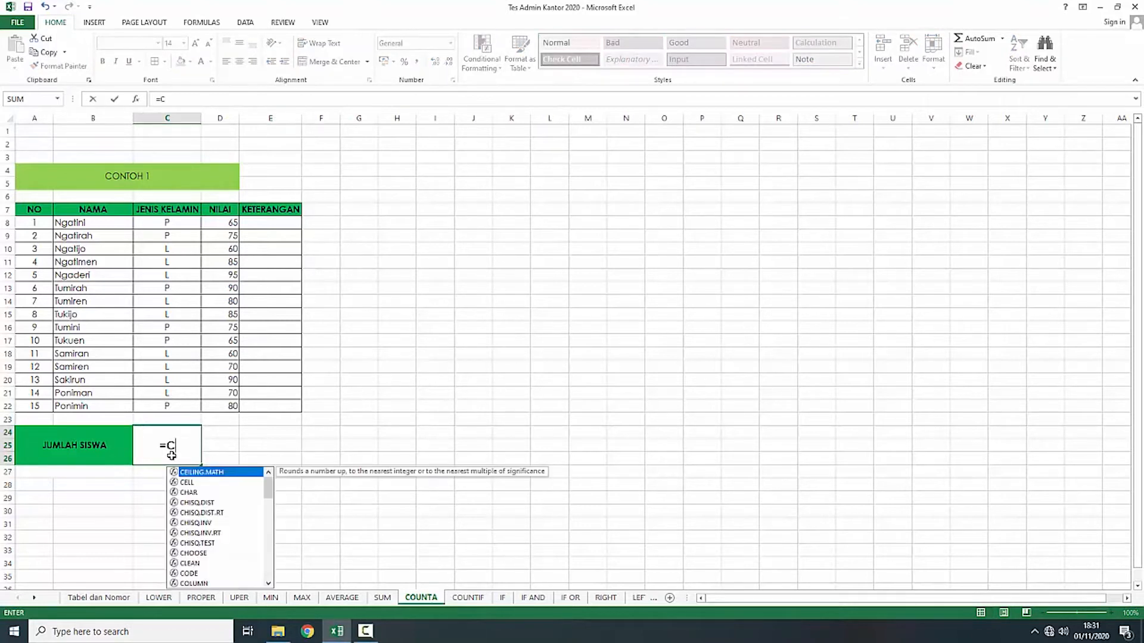
text(OUNT)
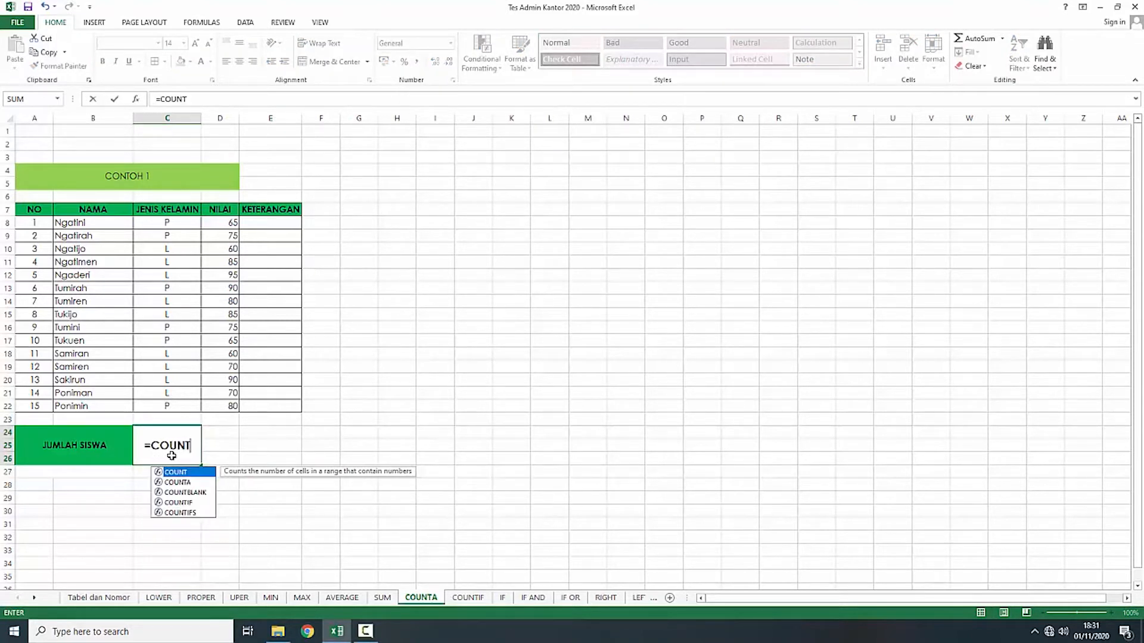
text(A)
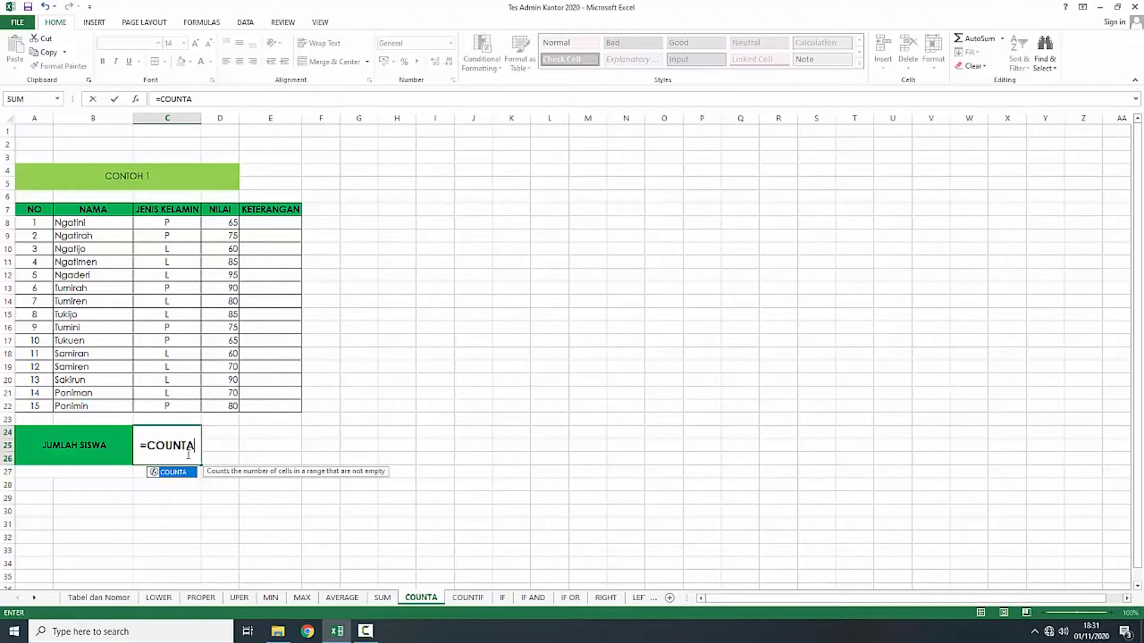
key(BackSpace)
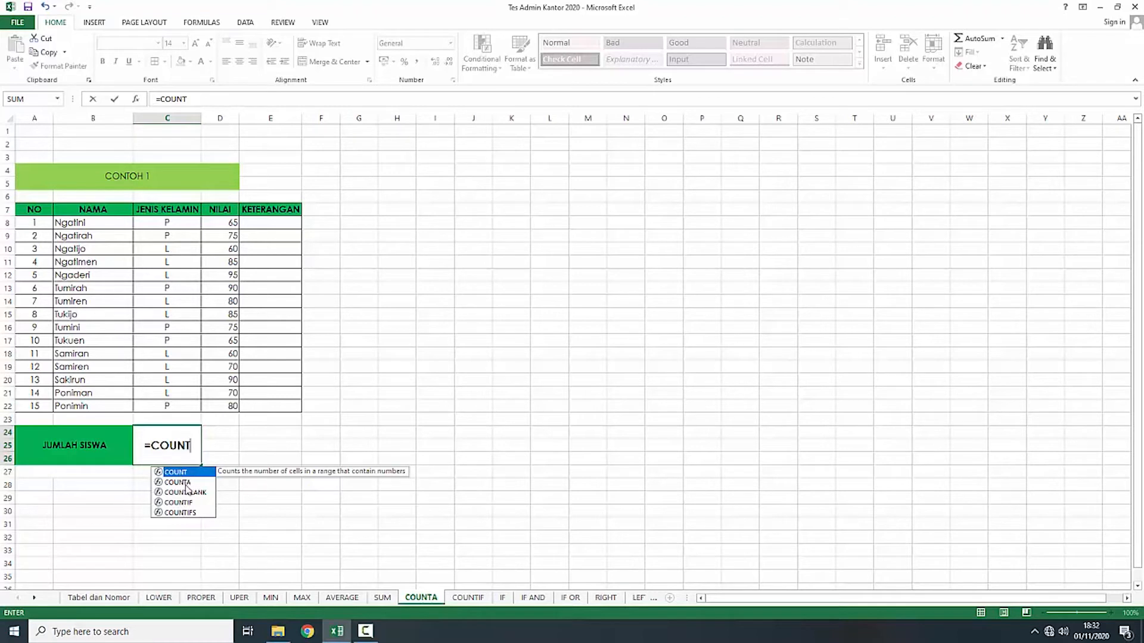
click(179, 484)
key(Tab)
drag(177, 224, 175, 406)
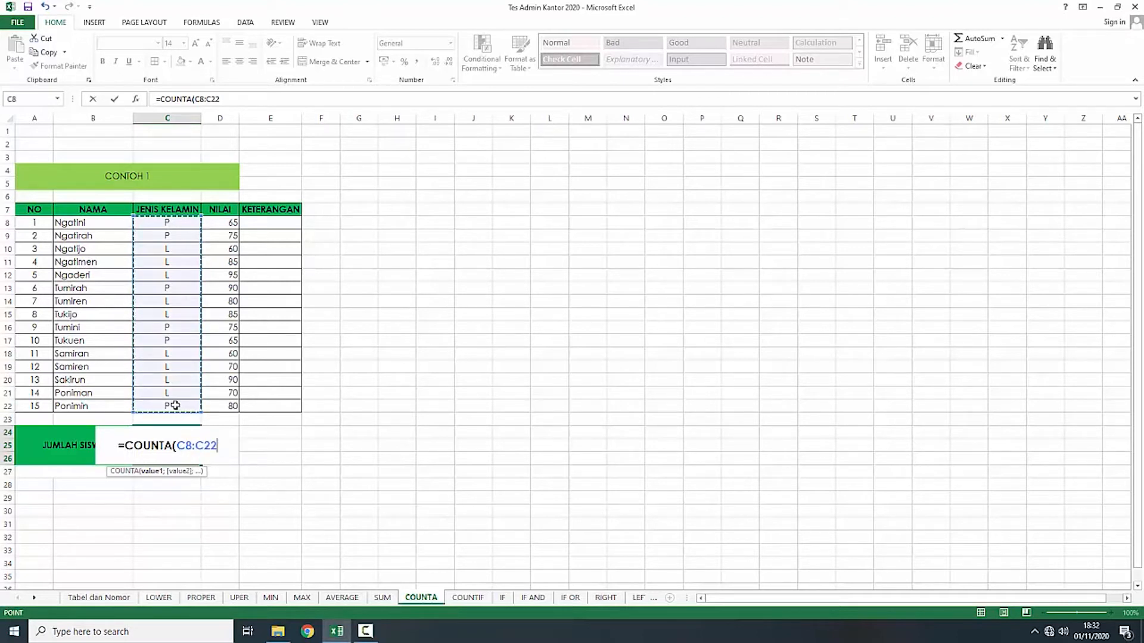
text())
key(Return)
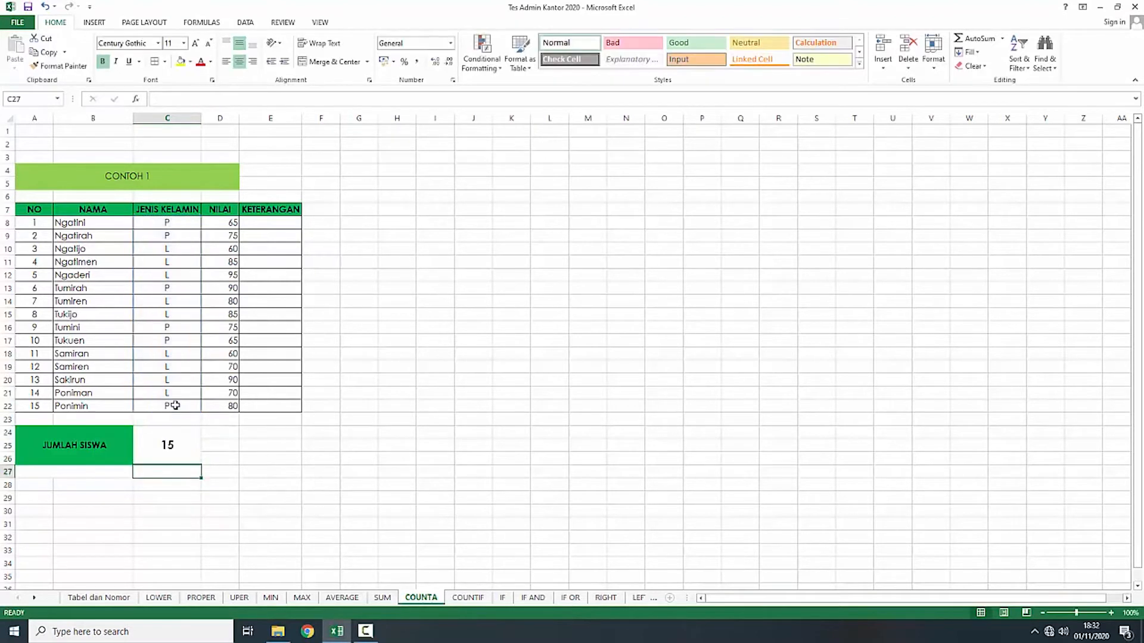
Step: Check the JUMLAH SISWA formula in C24 against the row numbers in A8:A22
click(177, 444)
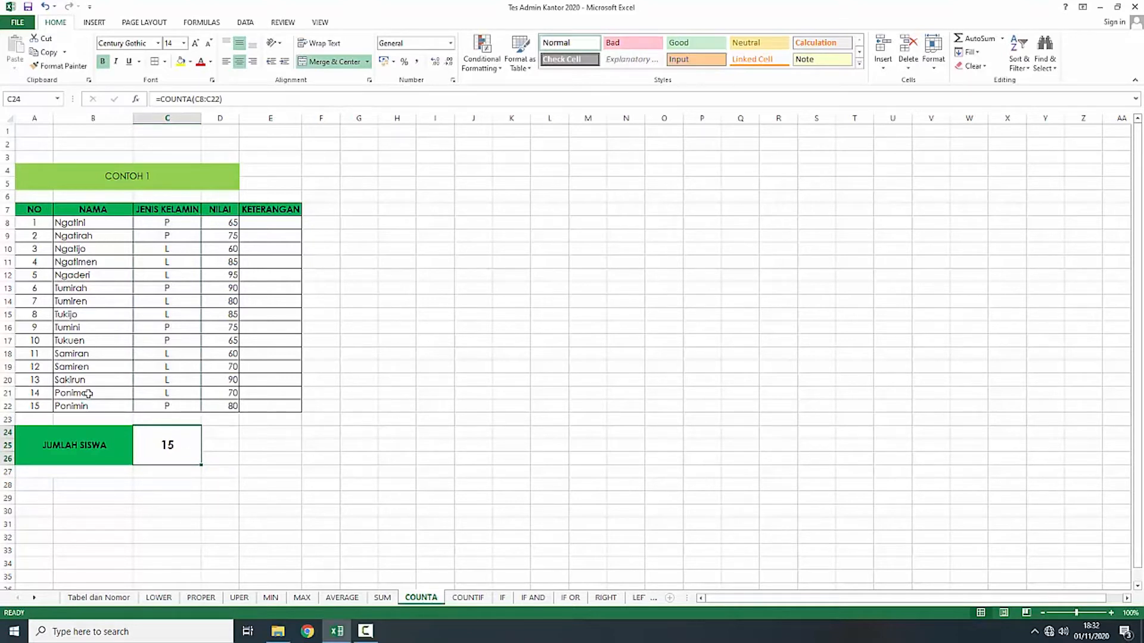
drag(32, 225, 34, 417)
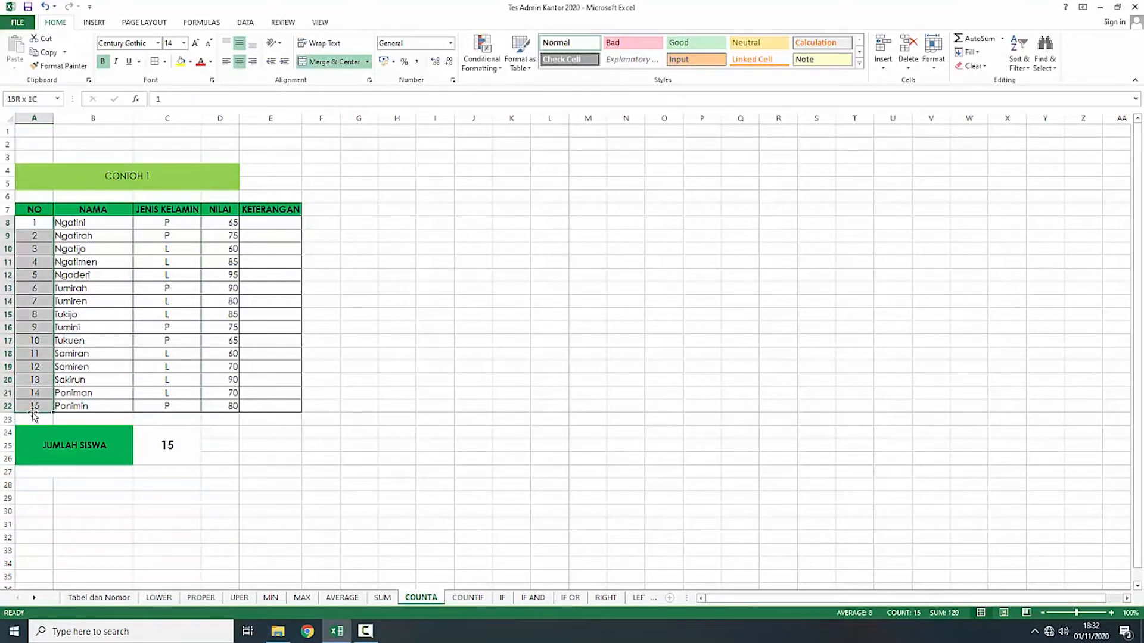
click(198, 247)
click(305, 396)
click(328, 469)
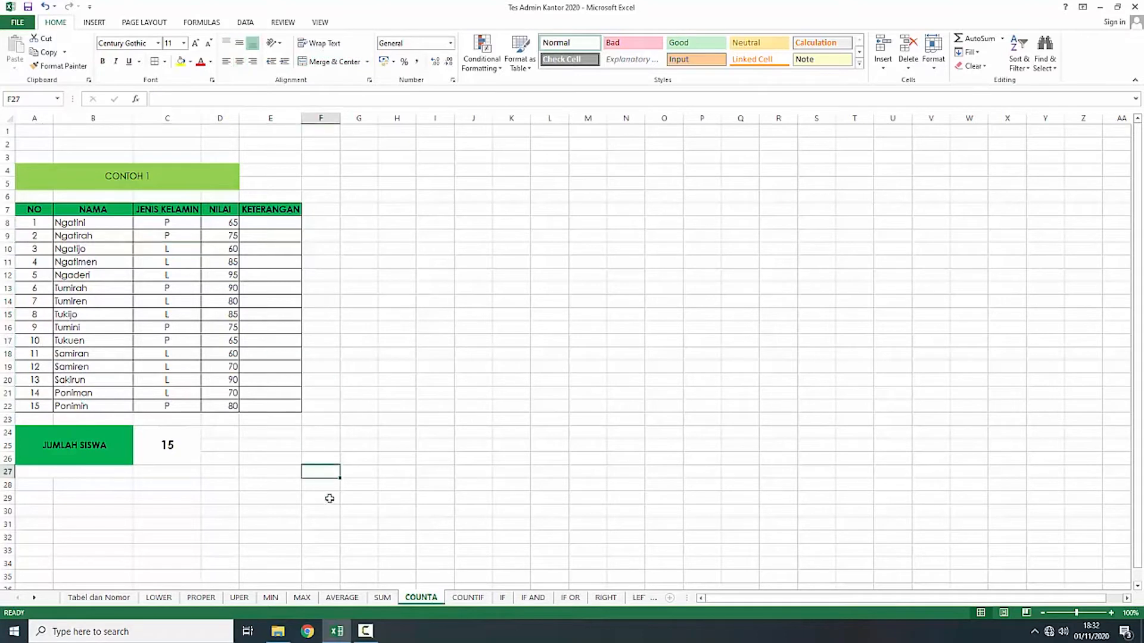
Step: On the COUNTIF sheet, count the female students for JUMLAH PEREMPUAN in C24 with =COUNTIF(C8:C22;"P")
click(466, 598)
click(194, 475)
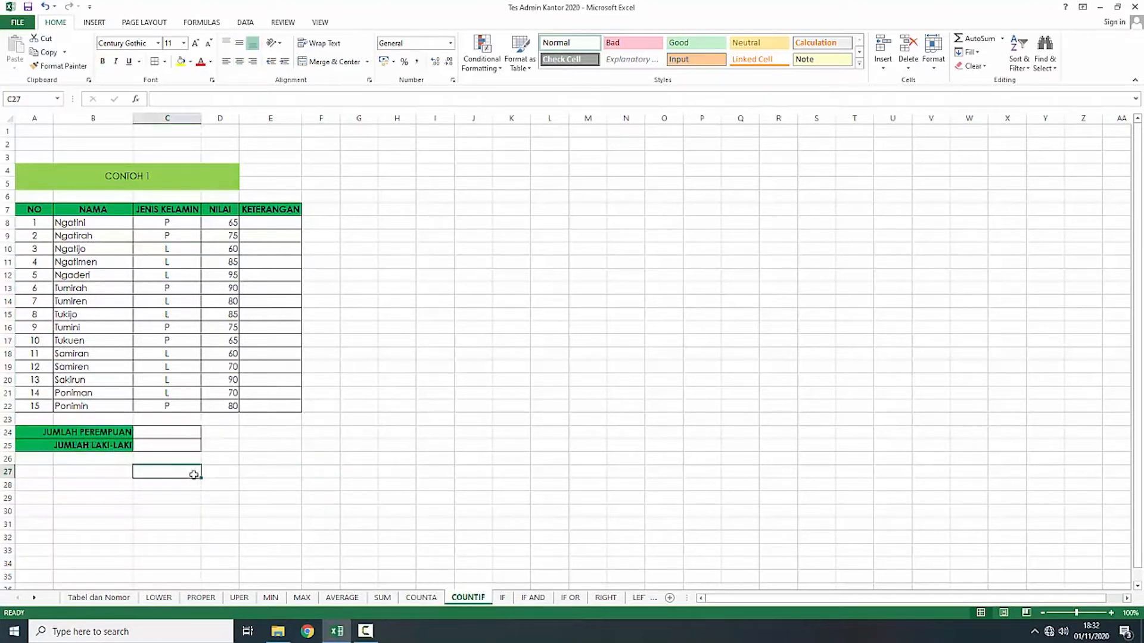
click(166, 431)
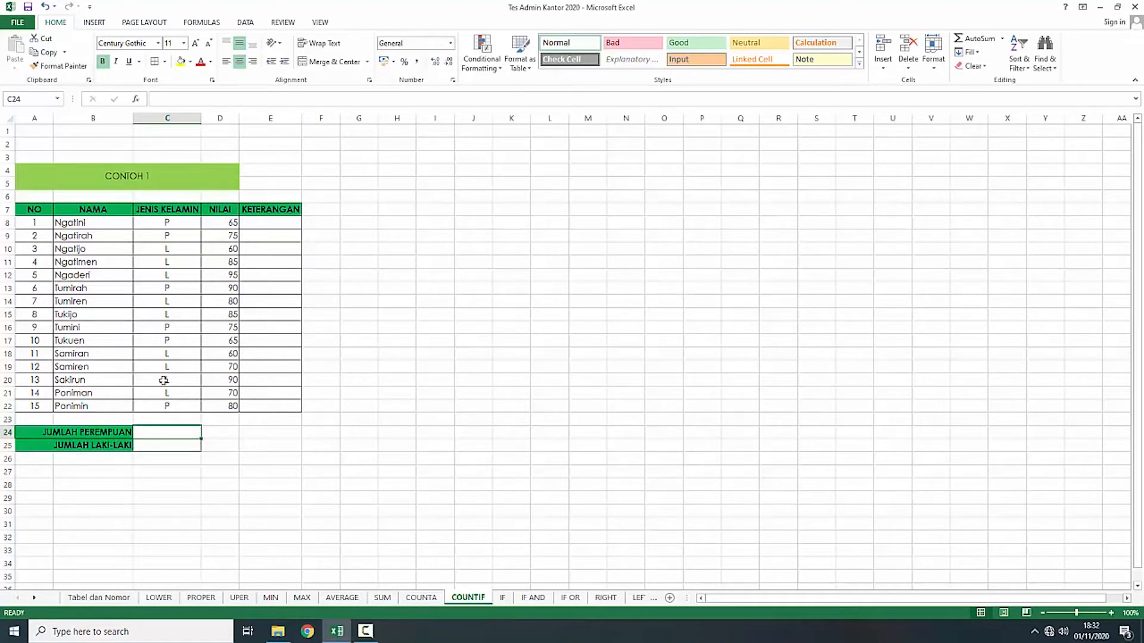
text(=)
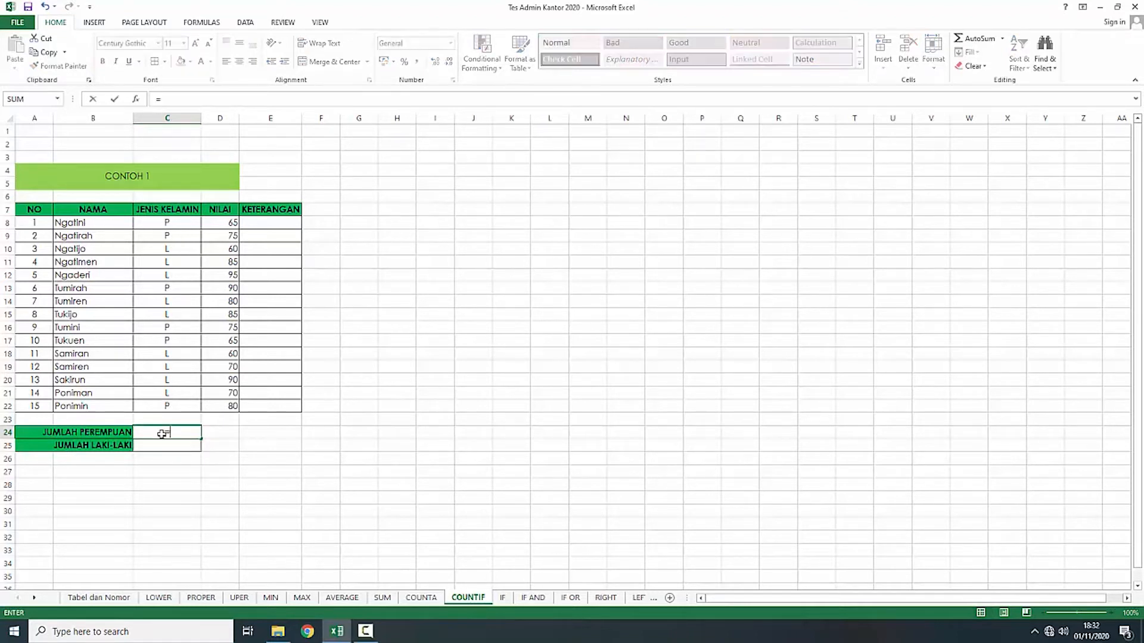
text(COU)
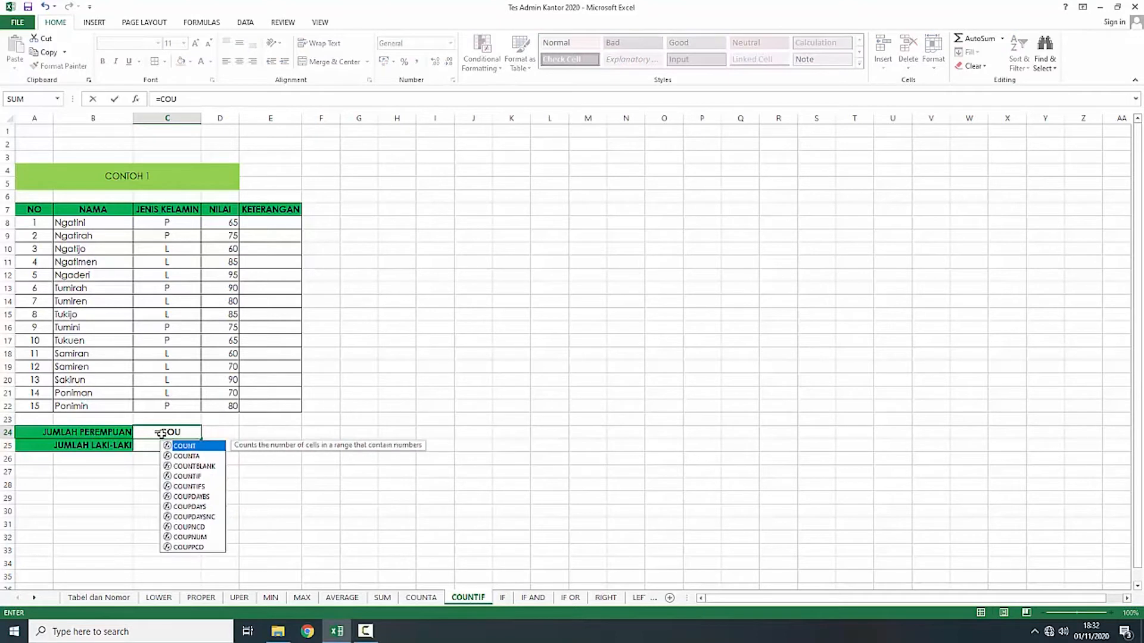
text(NT)
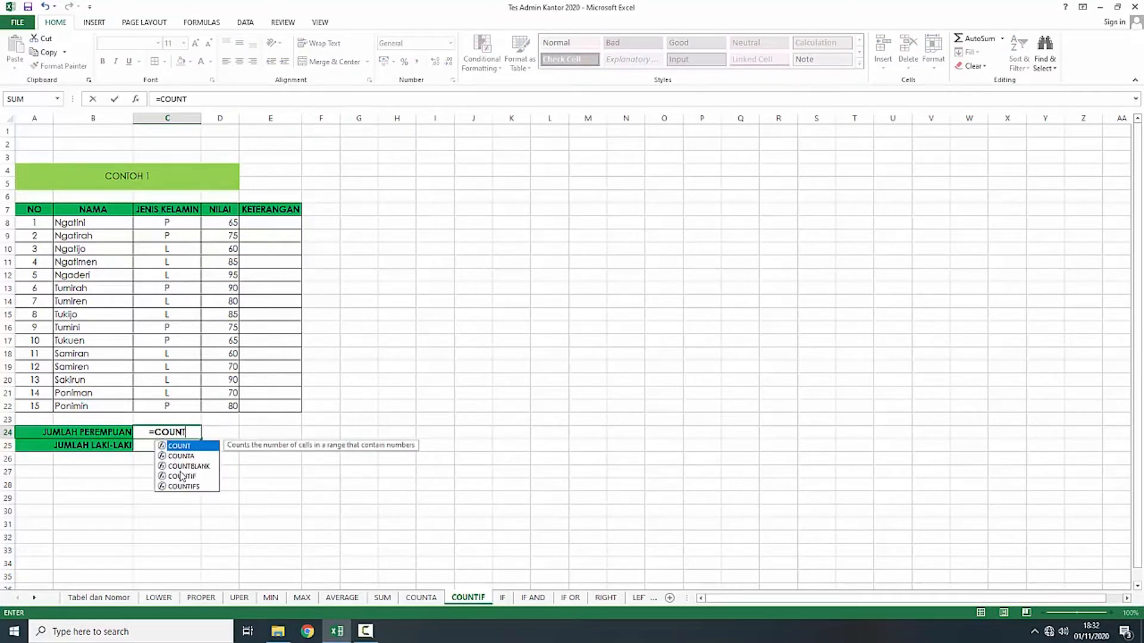
double_click(182, 478)
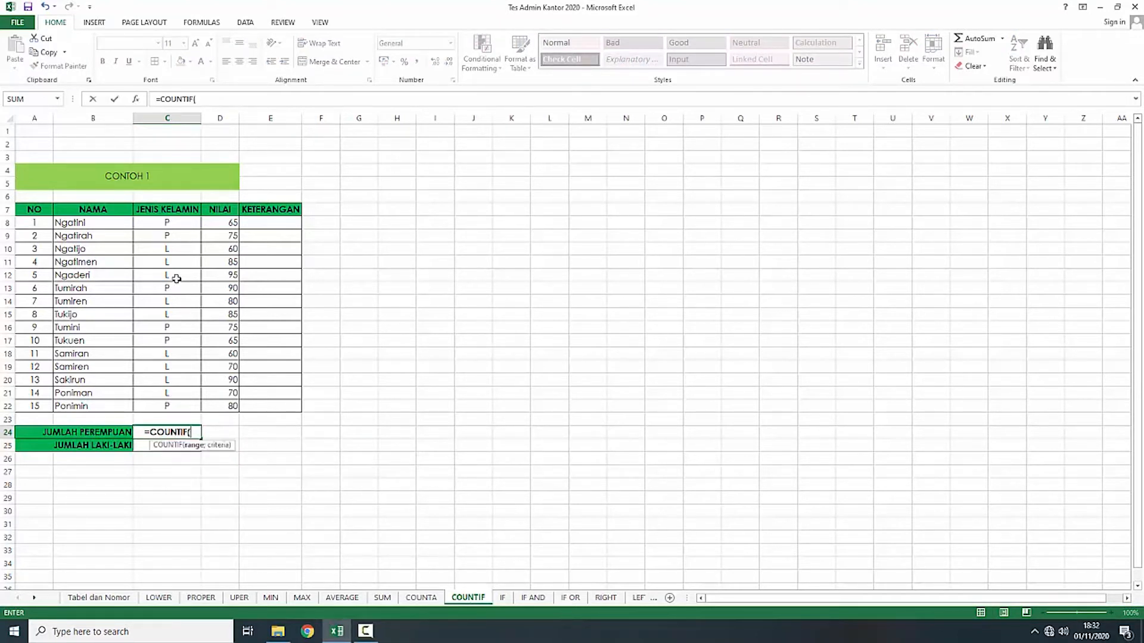
drag(171, 222, 168, 406)
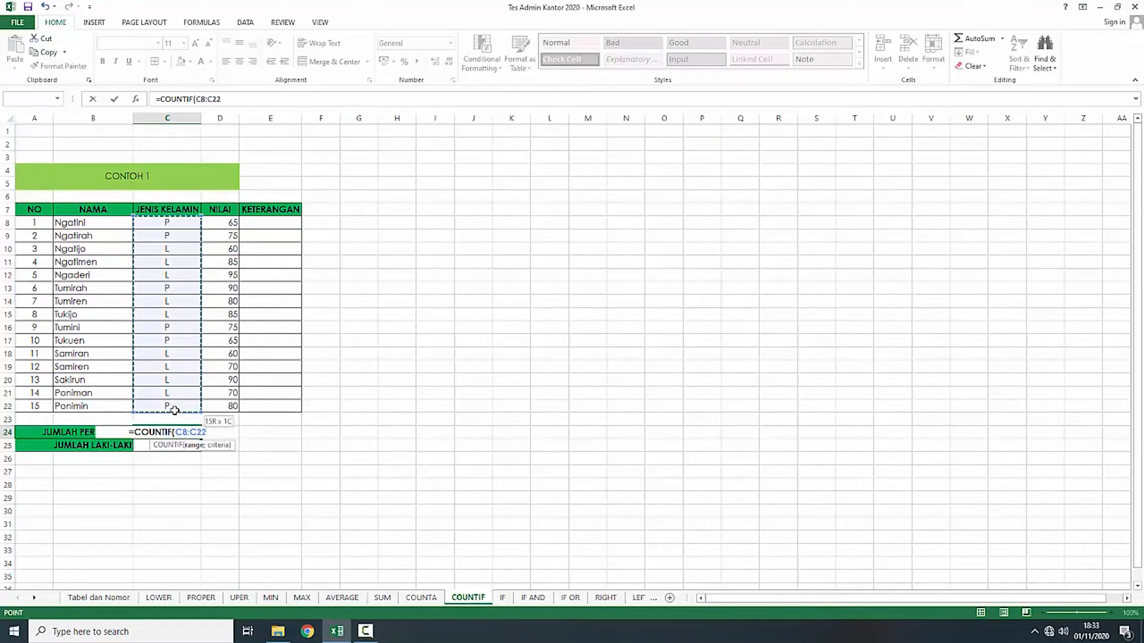
text(;)
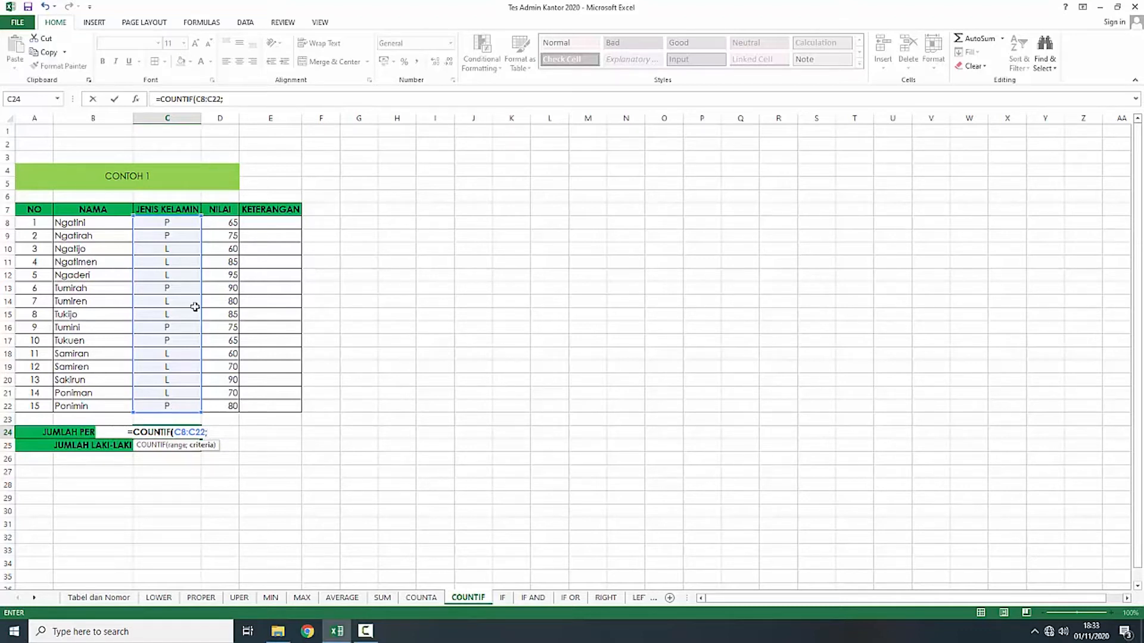
text("P)
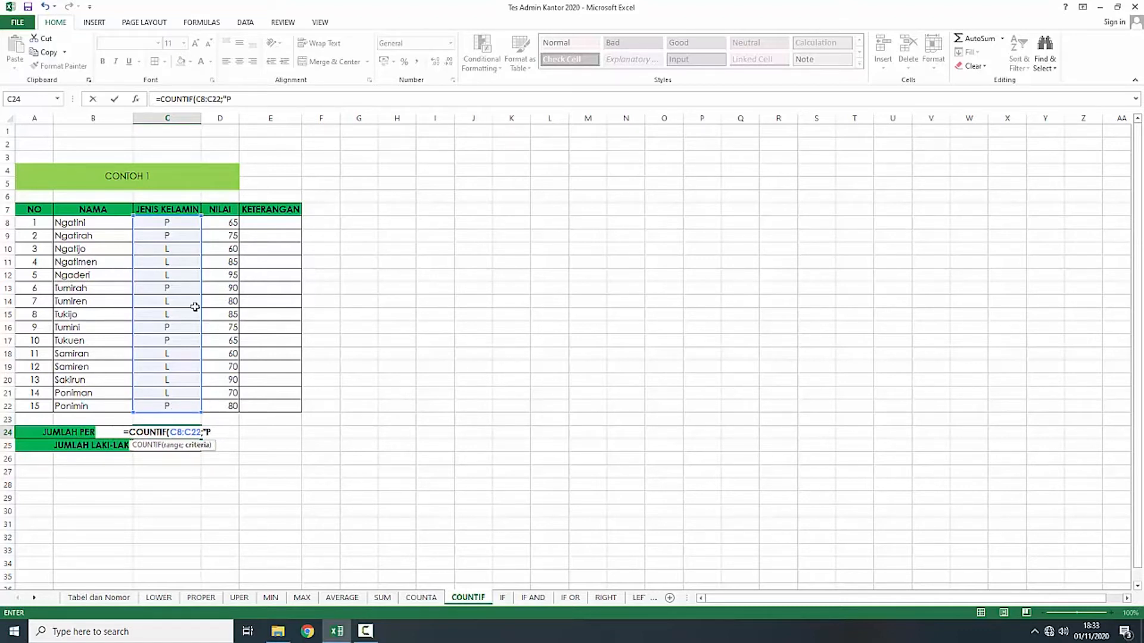
text(")
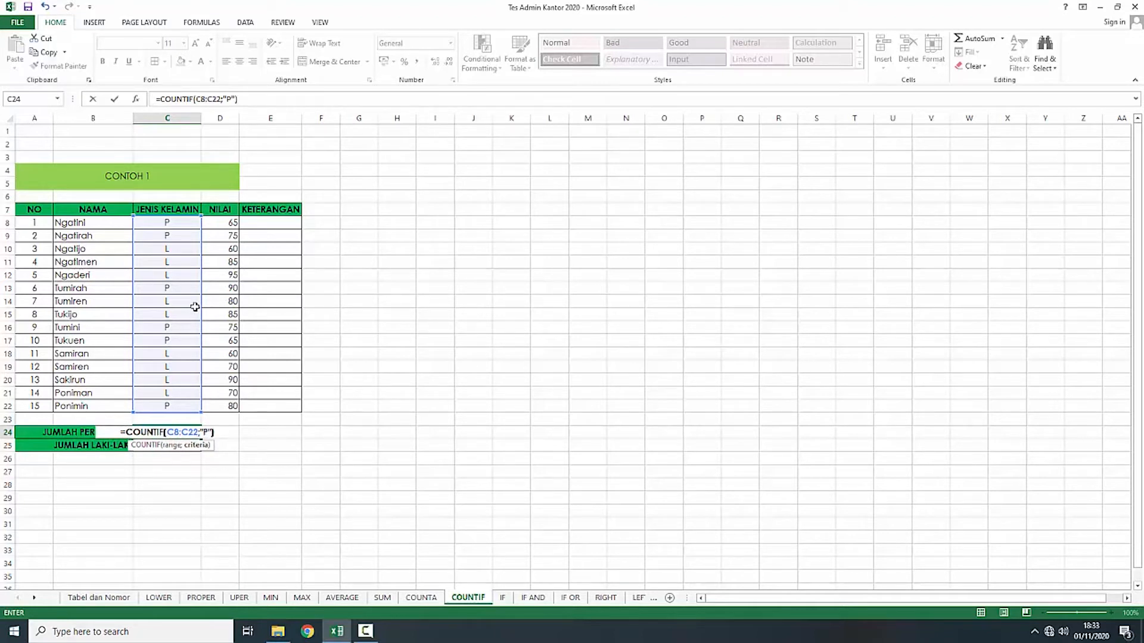
text())
key(Return)
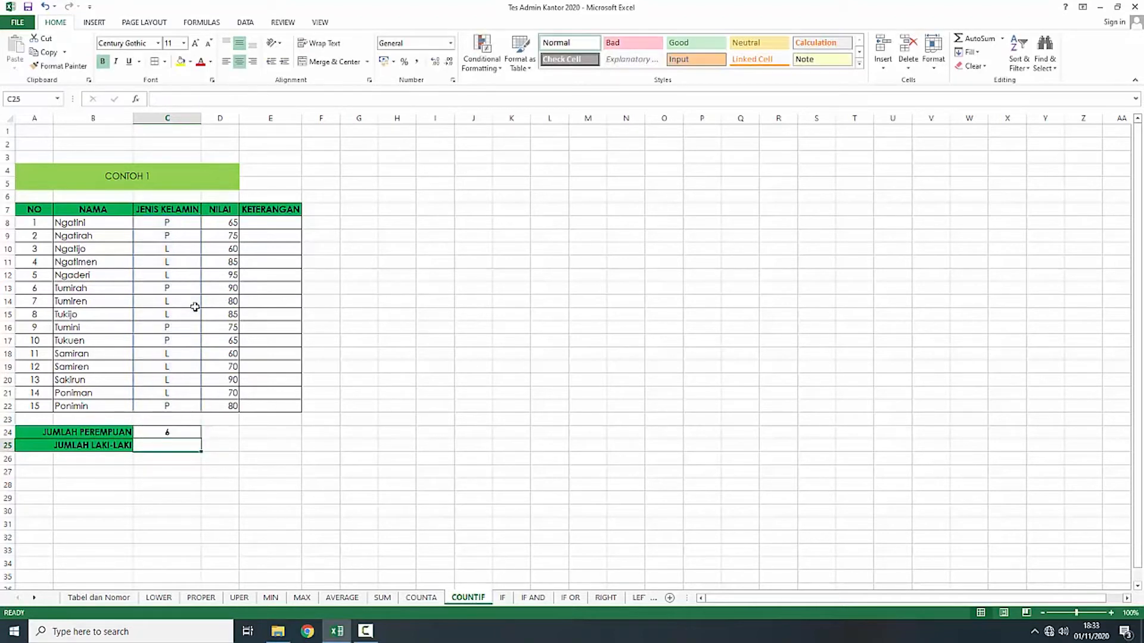
Step: Check the JUMLAH PEREMPUAN count in C24 against the P entries in the JENIS KELAMIN column
click(141, 432)
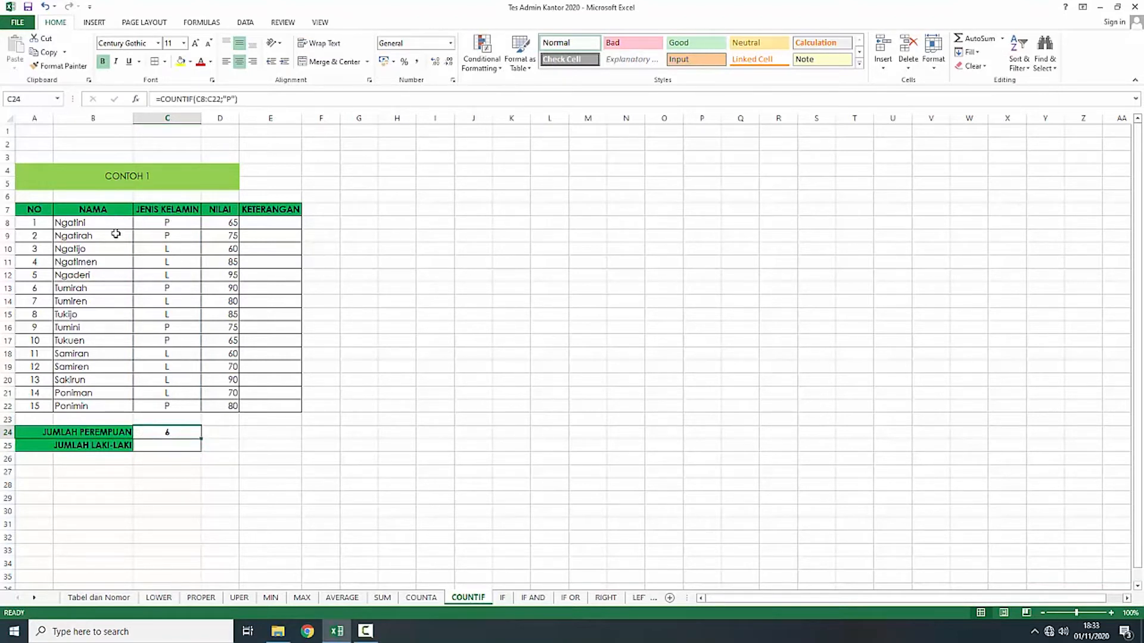
click(148, 224)
key(ctrl+shift+Down)
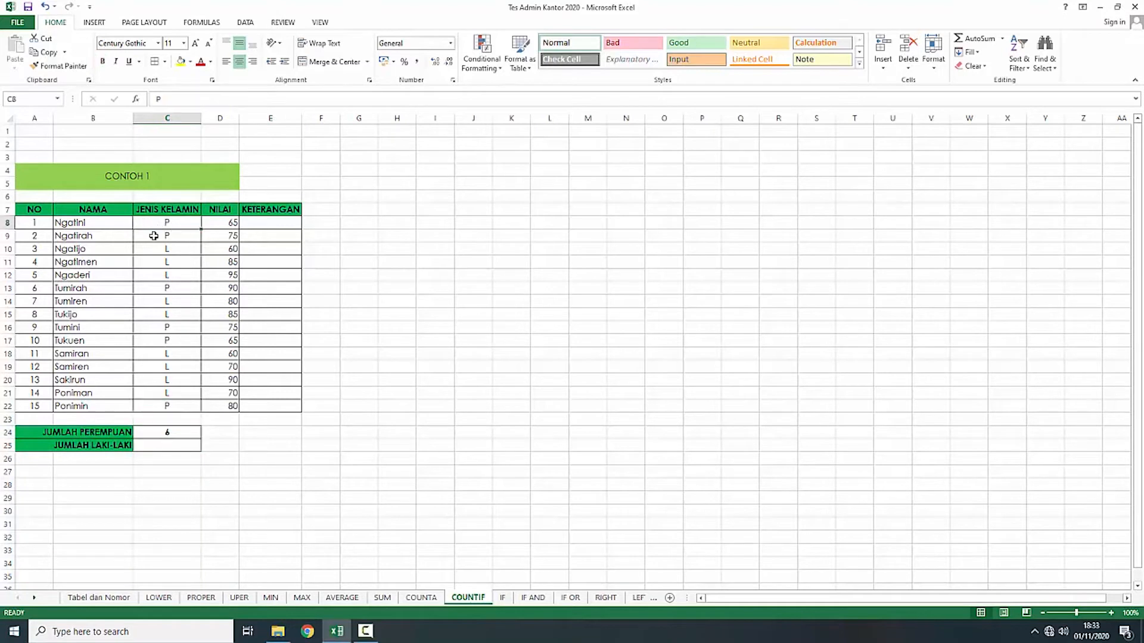
click(163, 286)
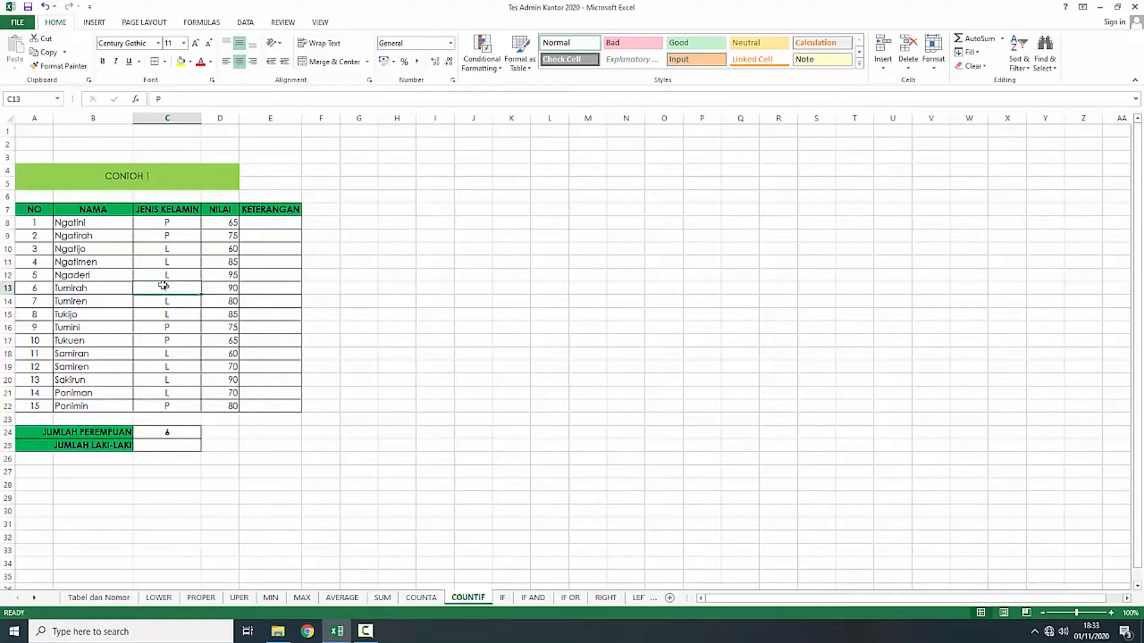
click(165, 338)
click(169, 405)
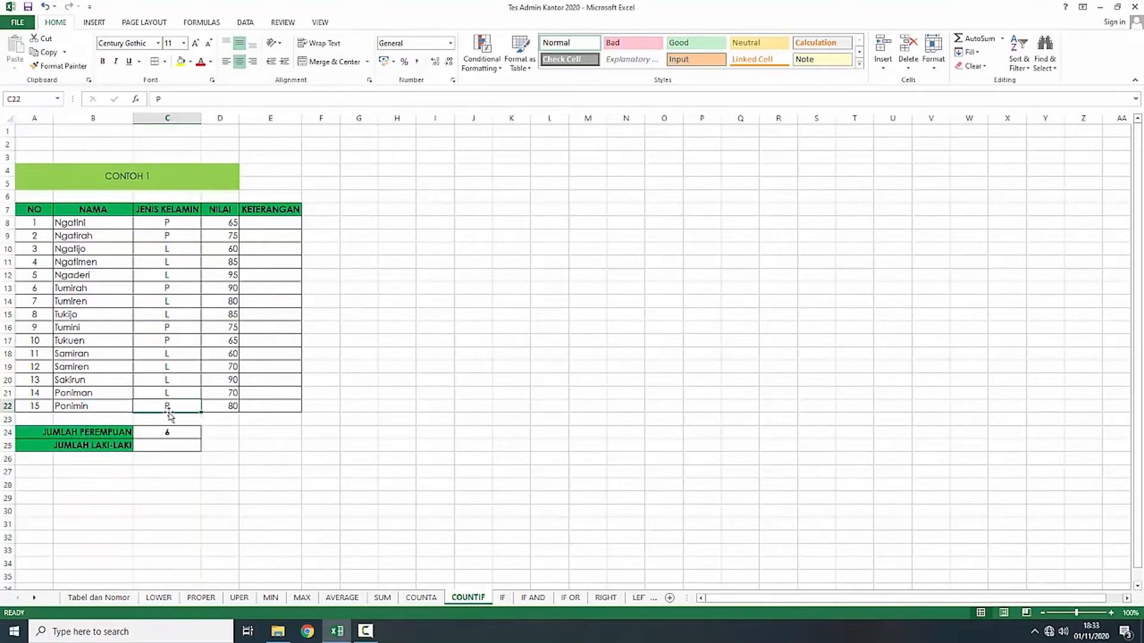
click(168, 433)
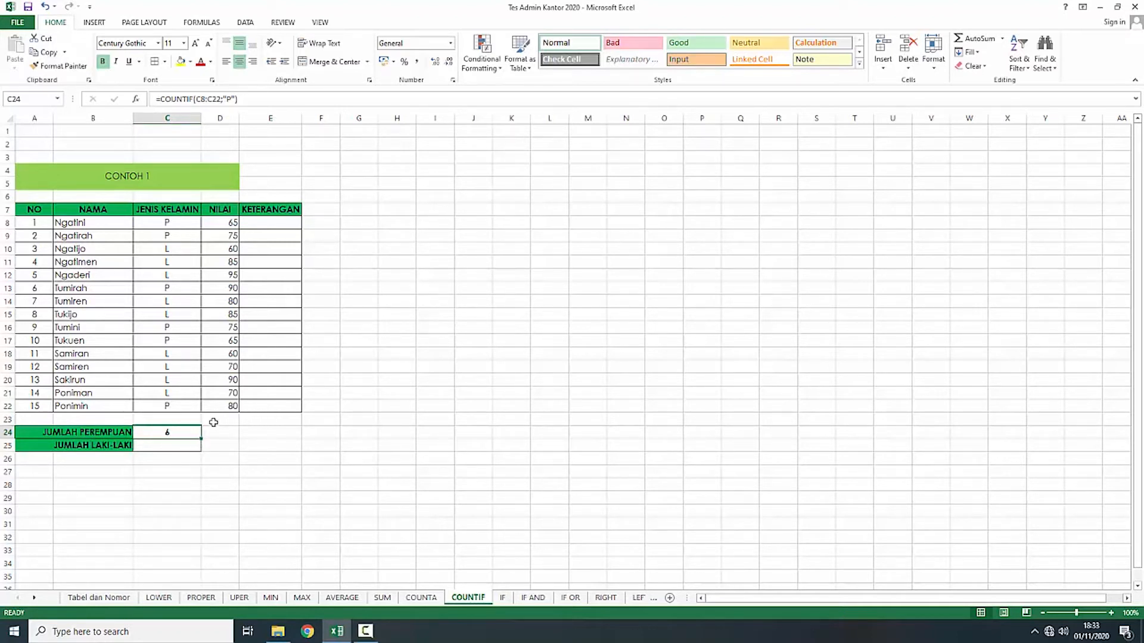
Step: Fill the COUNTIF formula from C24 down to C25 for JUMLAH LAKI-LAKI
click(199, 444)
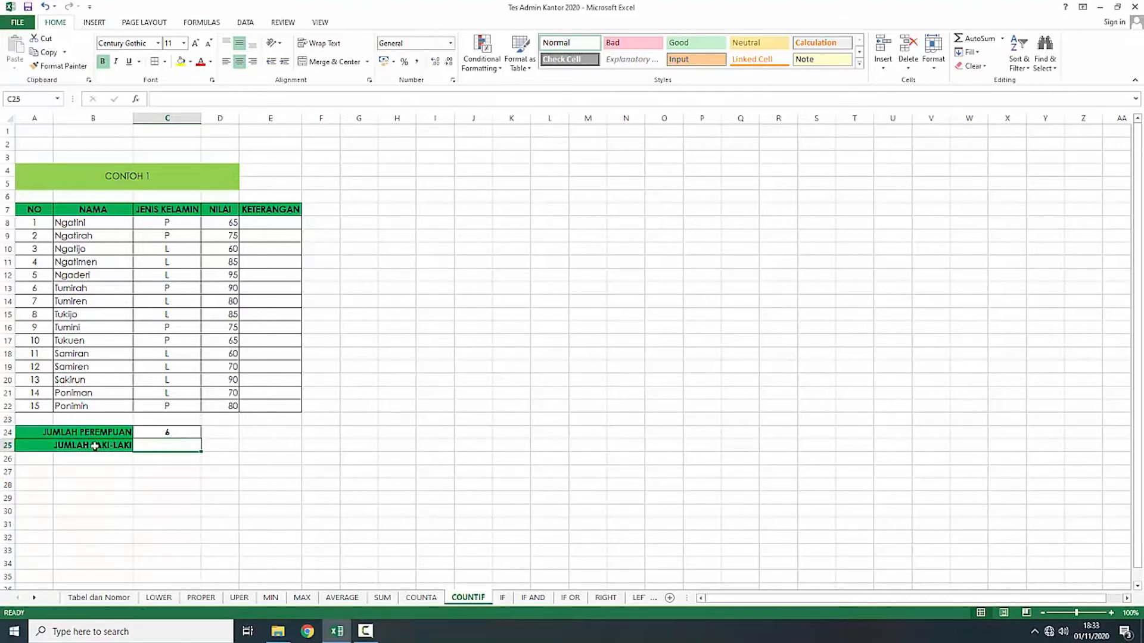
click(192, 435)
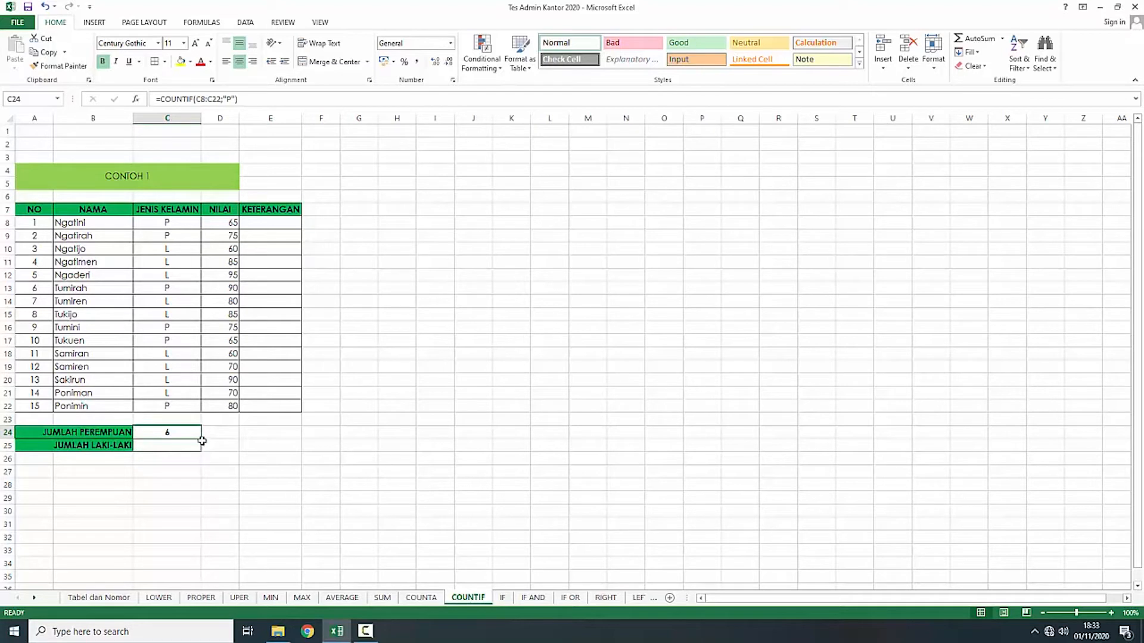
drag(200, 439, 203, 455)
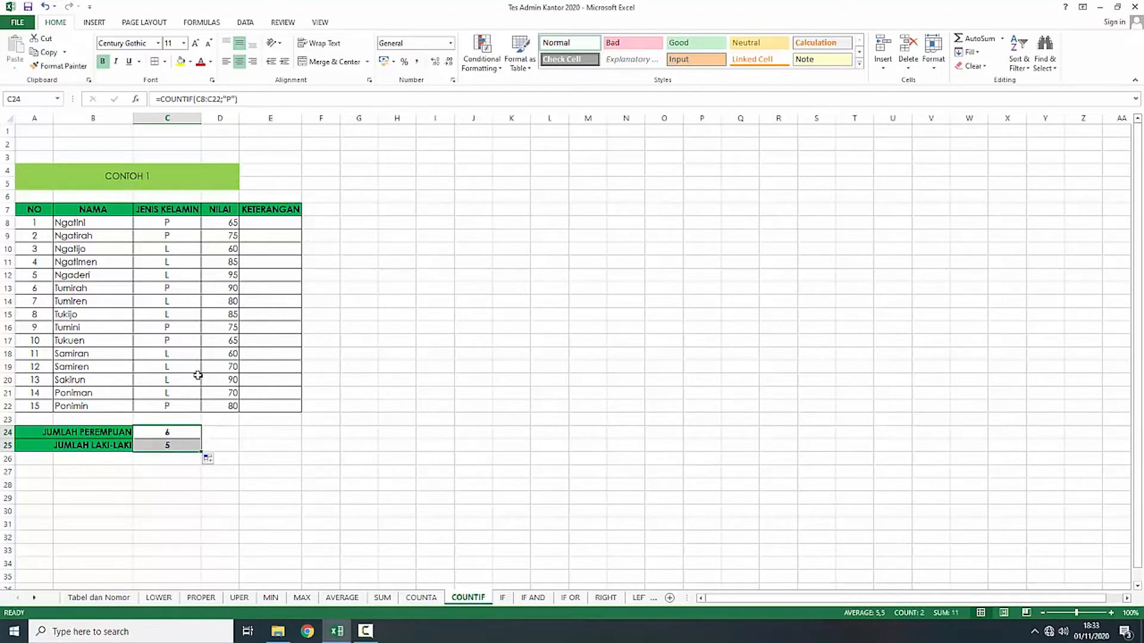
Step: Try changing the COUNTIF criterion in C24 to "L", then undo that edit
click(235, 100)
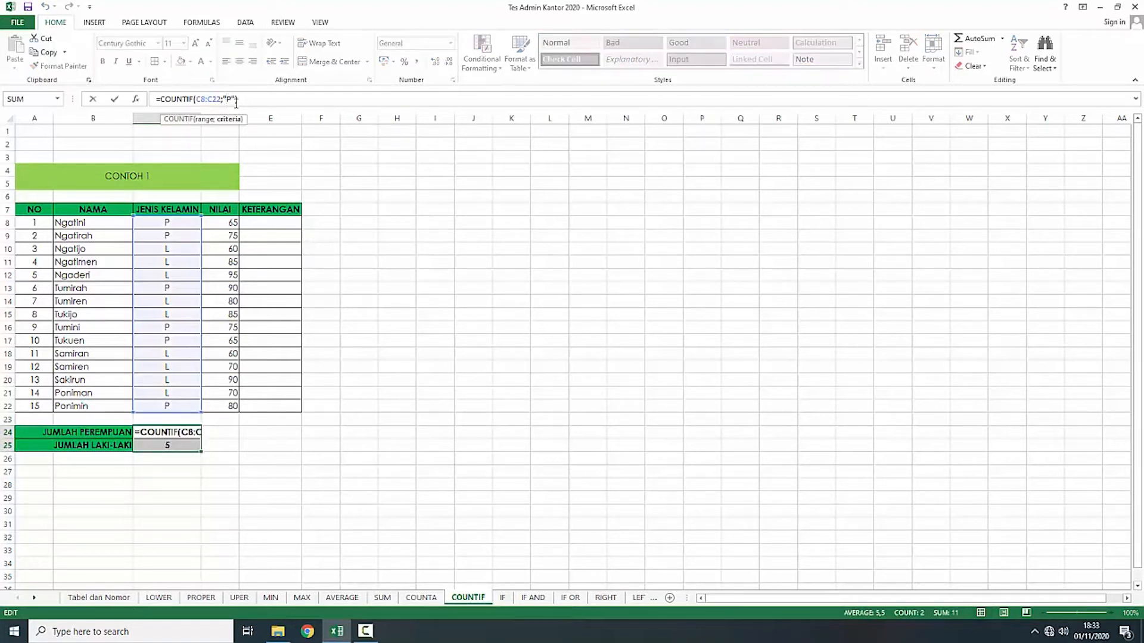
key(Left)
key(BackSpace)
text(l)
key(BackSpace)
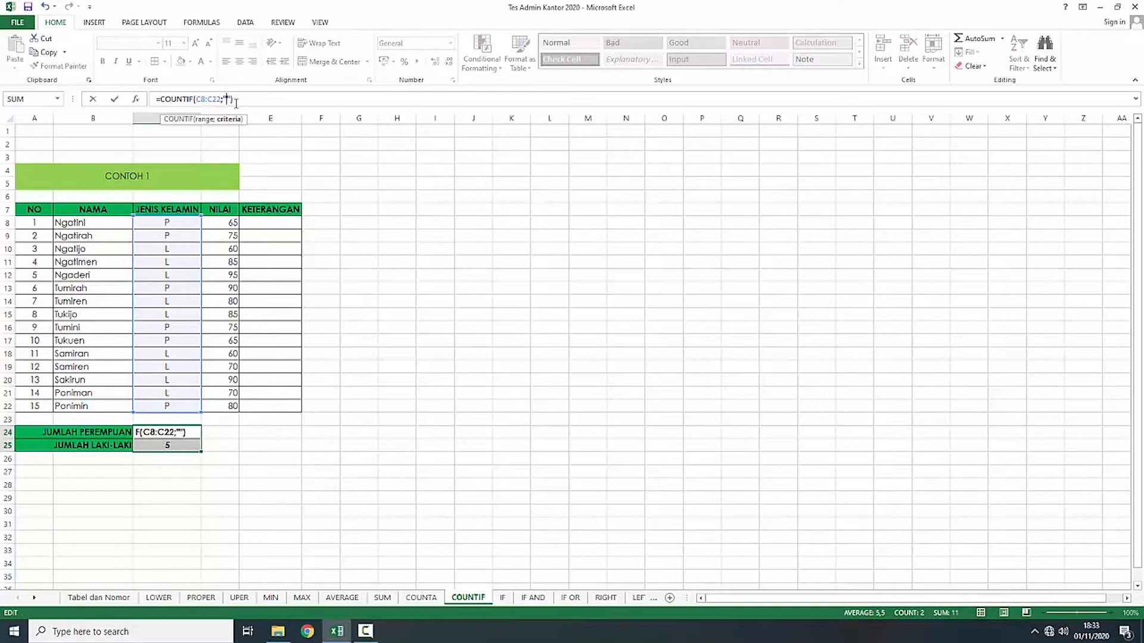
text(L)
key(Return)
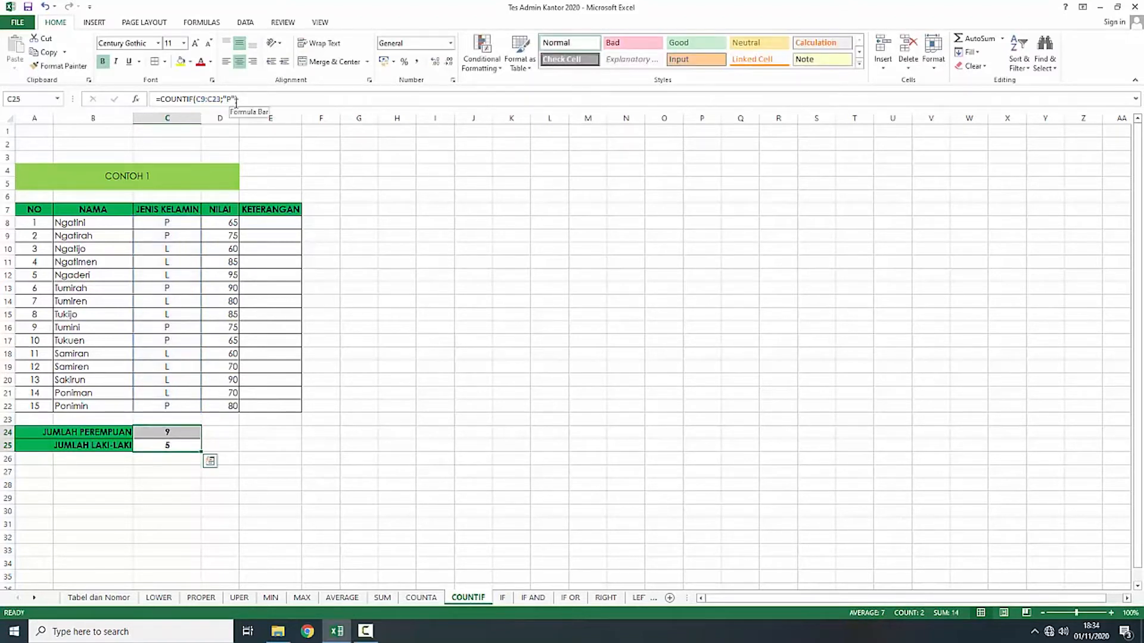
key(ctrl+z)
click(360, 430)
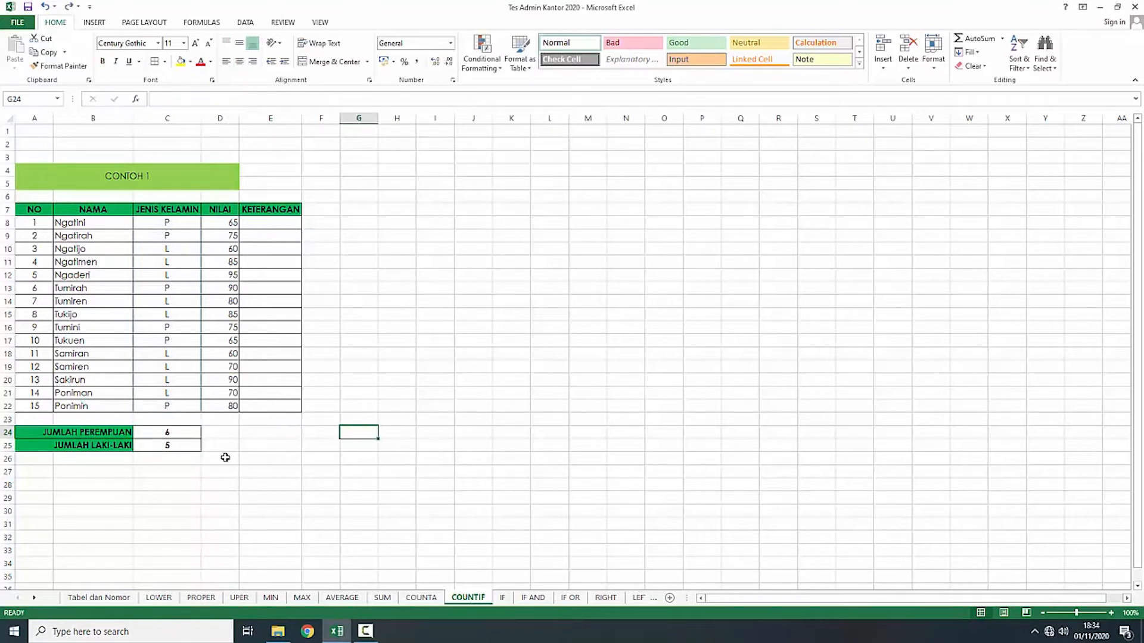
Step: Change the COUNTIF criterion for JUMLAH LAKI-LAKI in C25 to "L"
click(163, 449)
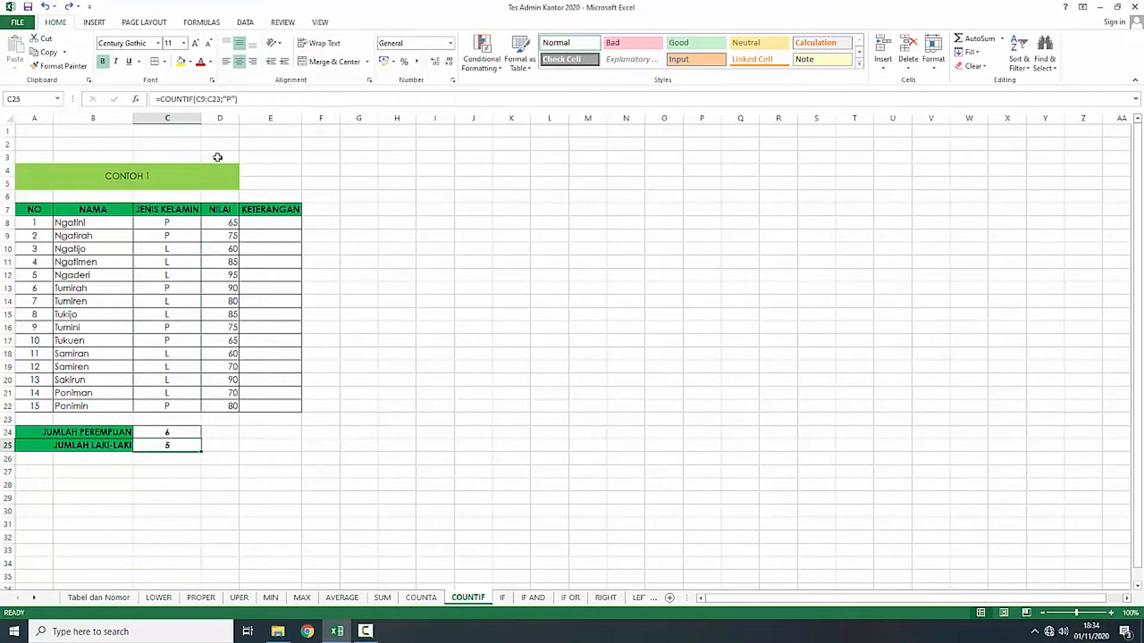
click(234, 99)
key(BackSpace)
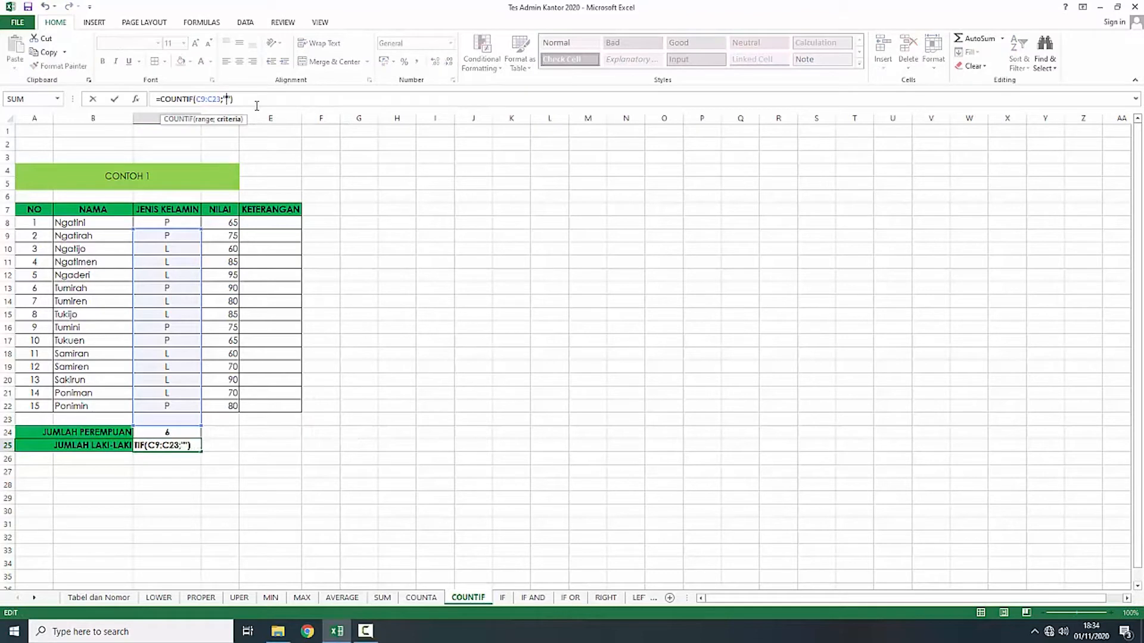
text(l)
text(L)
key(Return)
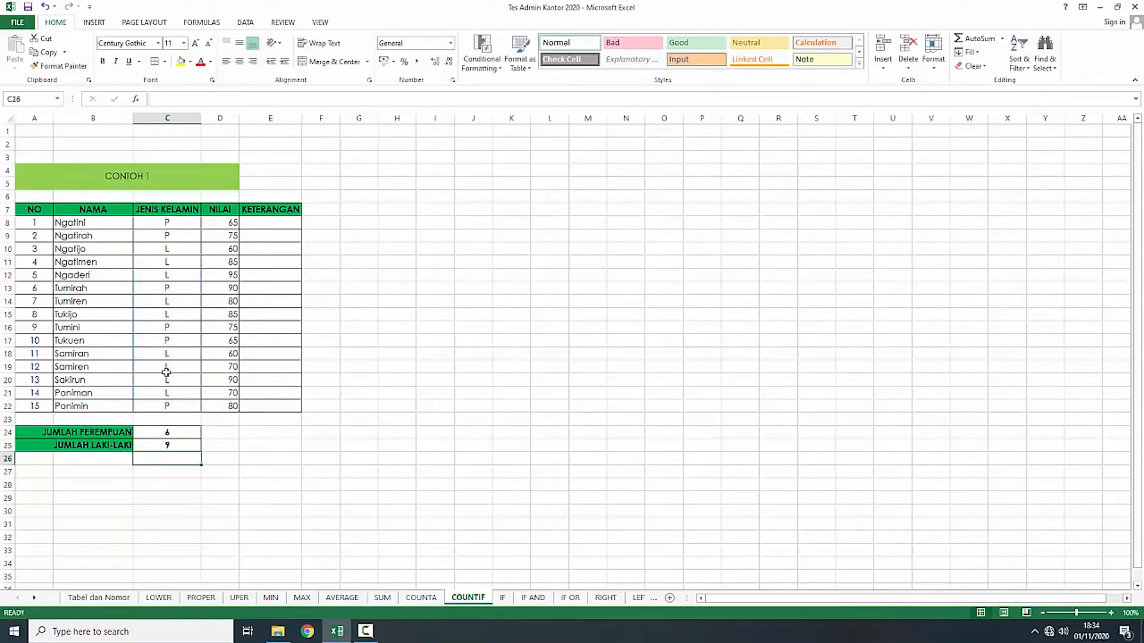
Step: Check the JUMLAH LAKI-LAKI count in C25 against the L entries in the JENIS KELAMIN column
click(163, 443)
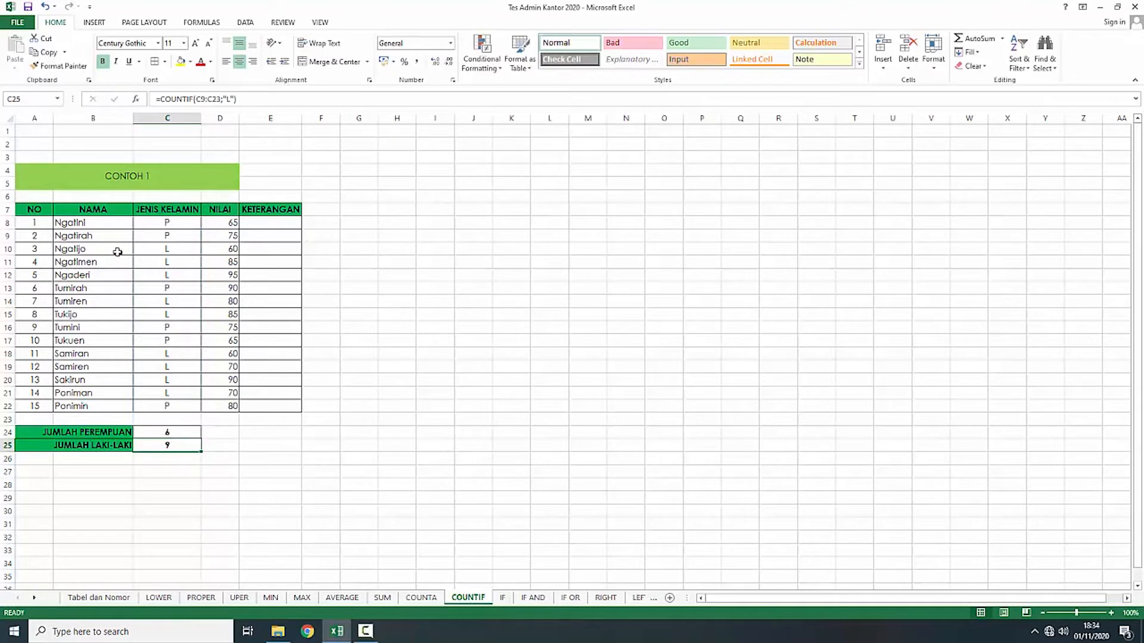
click(151, 250)
click(155, 266)
click(156, 275)
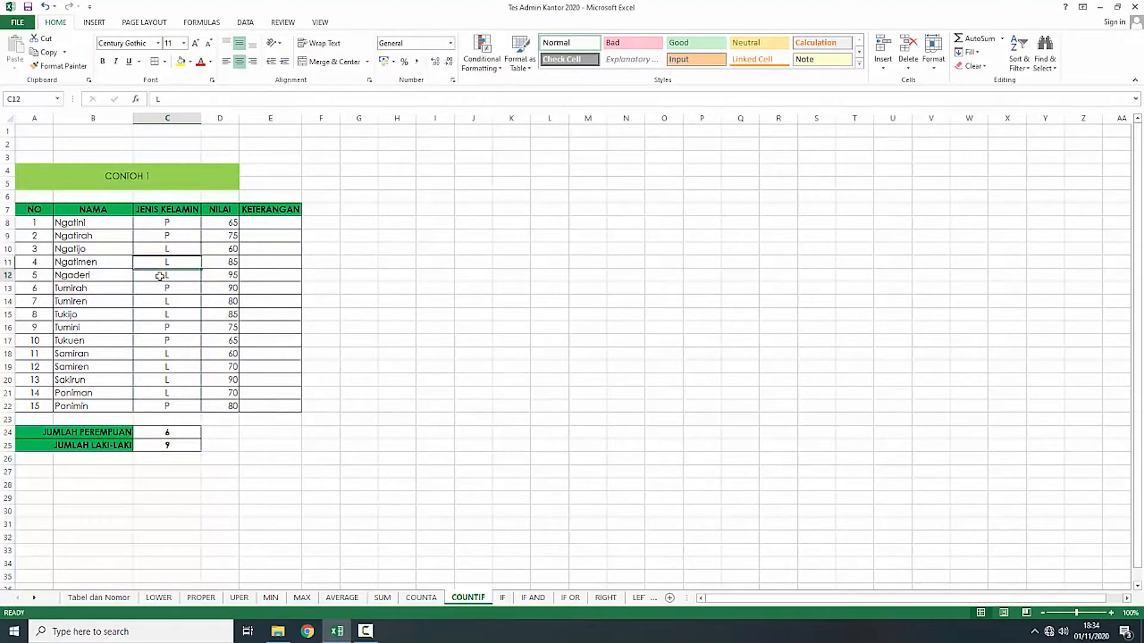
click(159, 302)
click(161, 314)
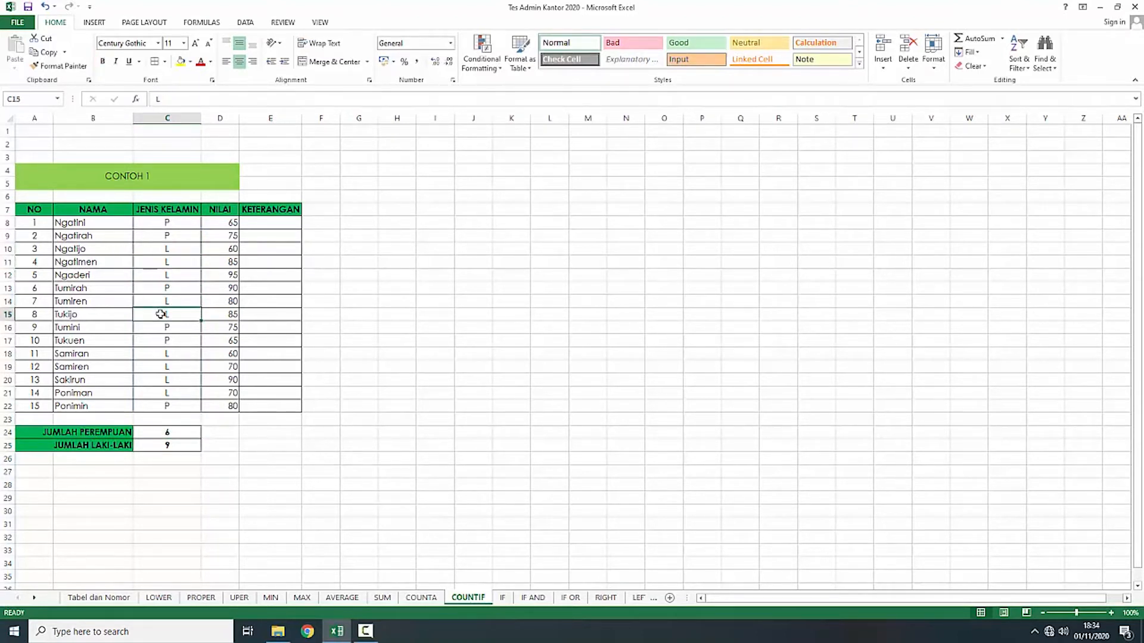
click(160, 353)
click(162, 367)
click(164, 380)
click(165, 391)
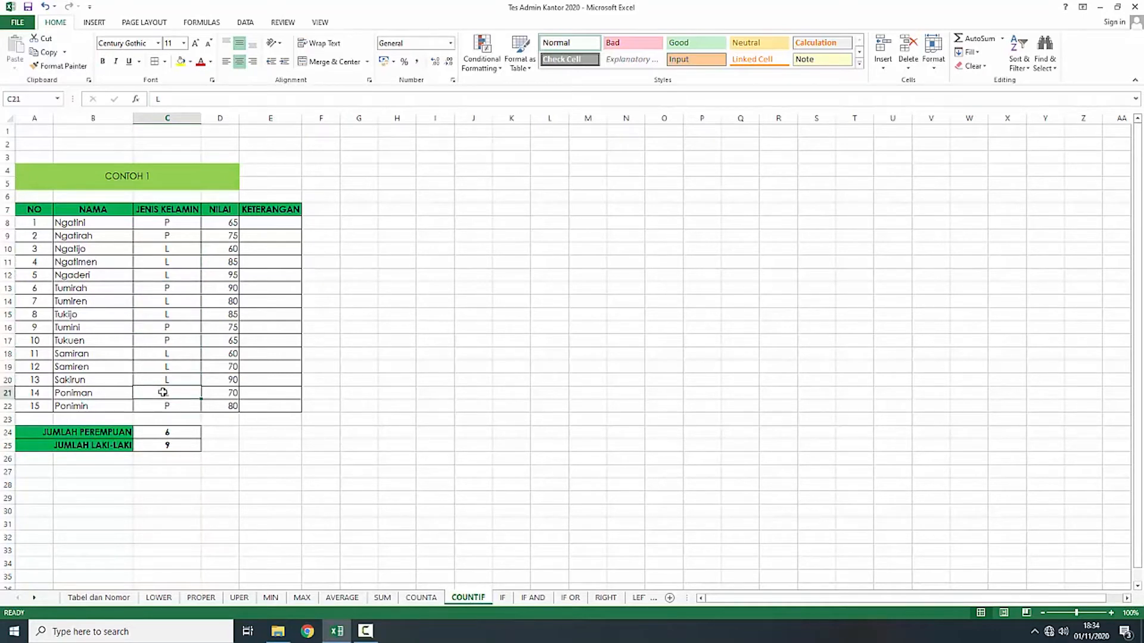
click(179, 457)
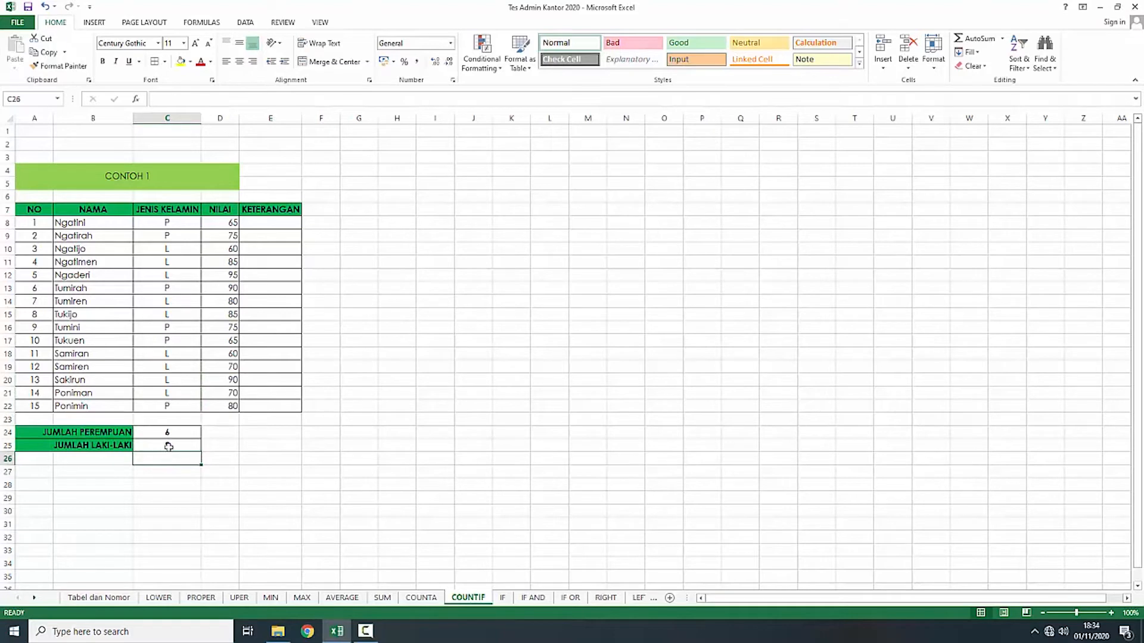
click(210, 444)
click(358, 314)
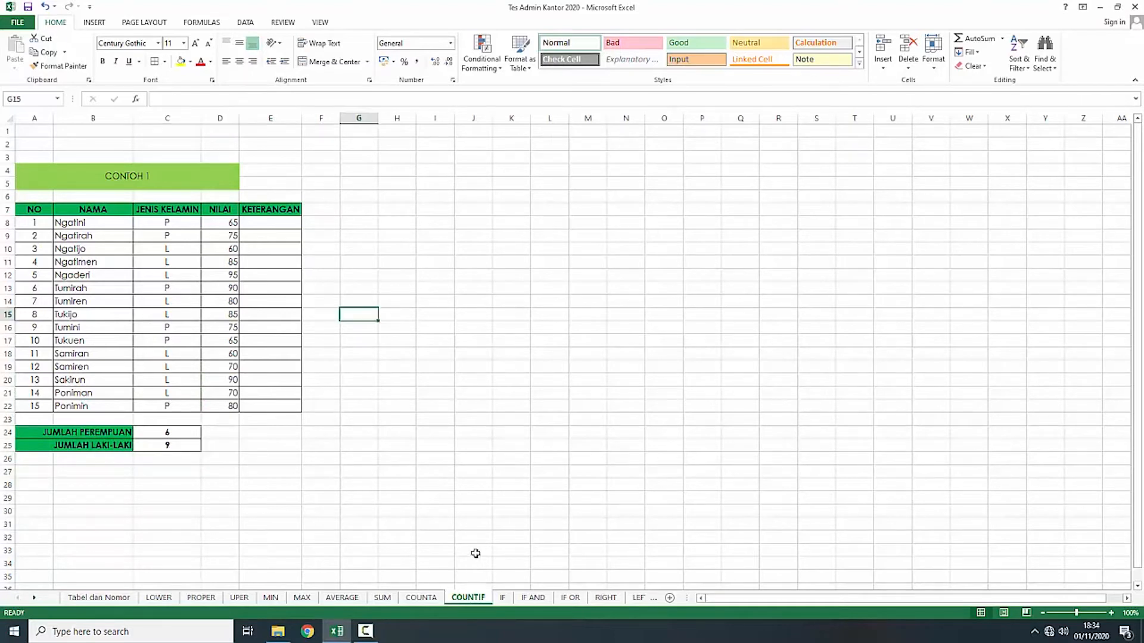
Step: On the IF sheet, enter =IF(D8:D22>=70;"LULUS";"TIDAK LULUS") in the first KETERANGAN cell, F8
click(502, 597)
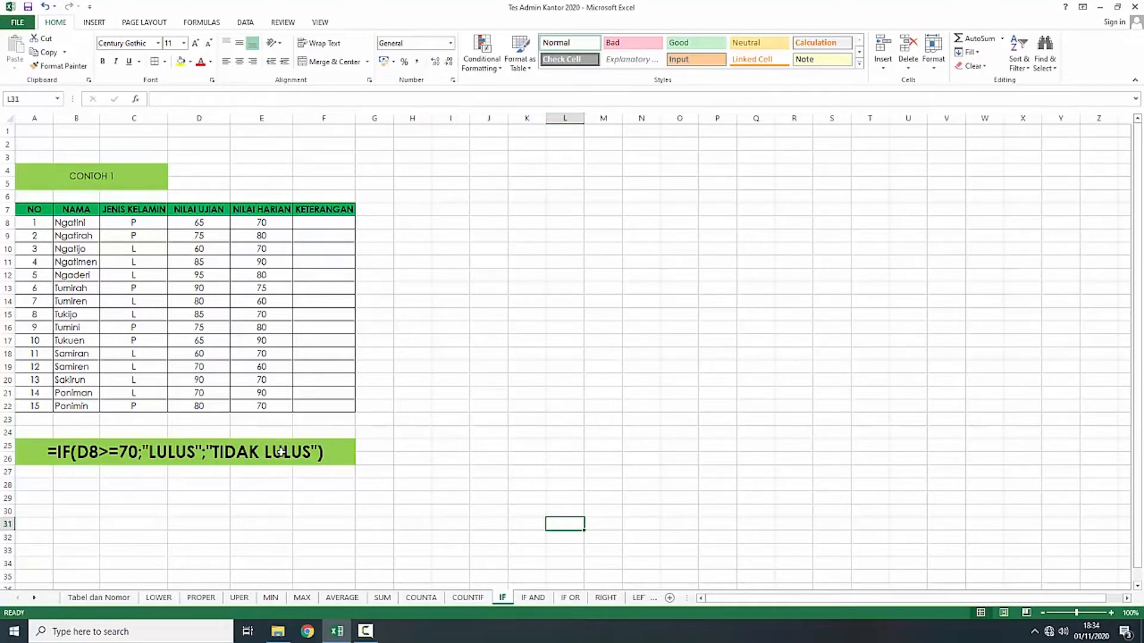
click(91, 444)
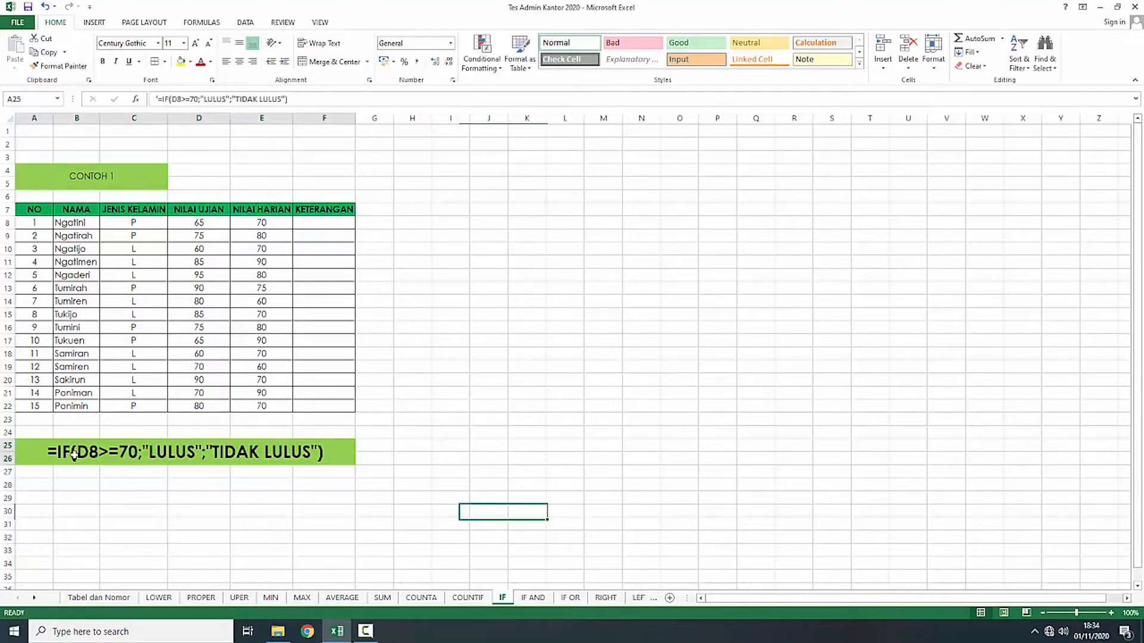
click(327, 223)
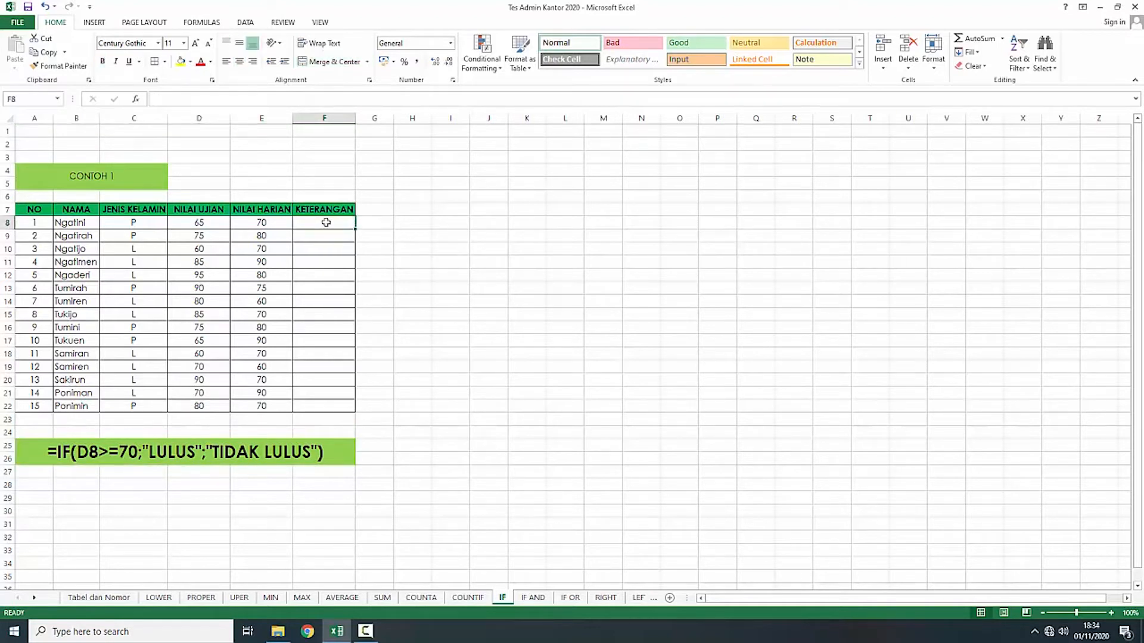
text(=)
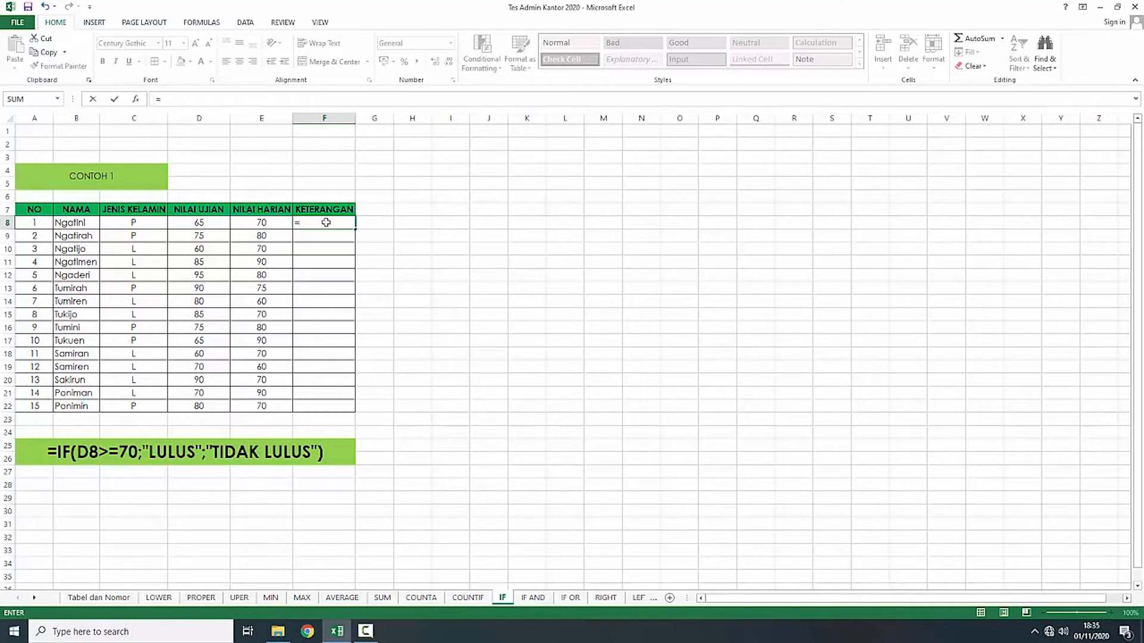
text(IF)
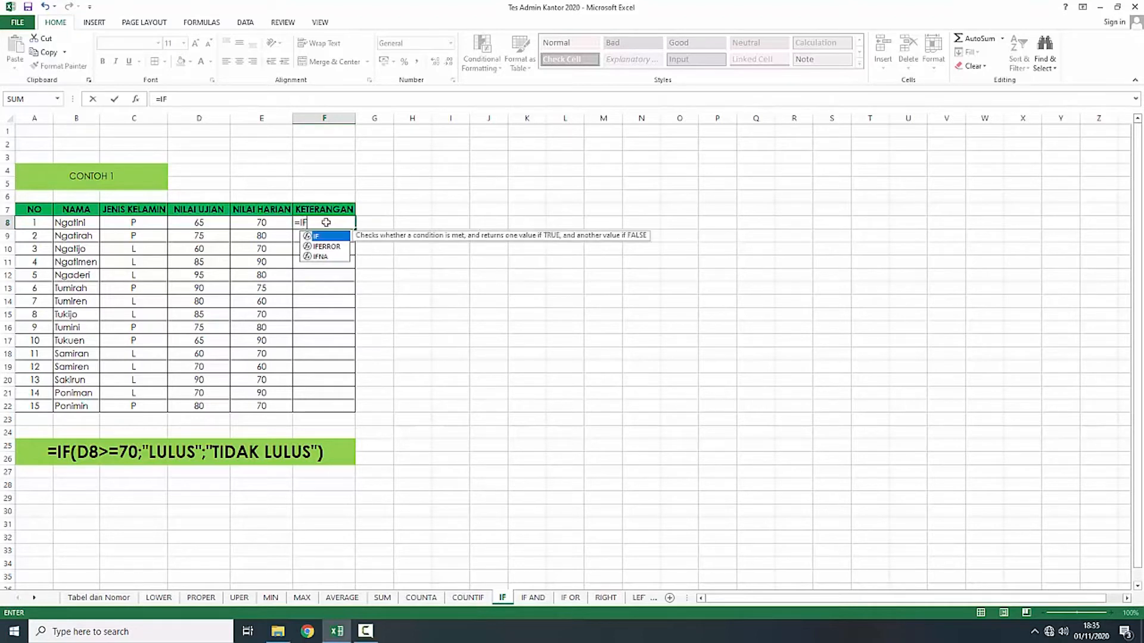
text(()
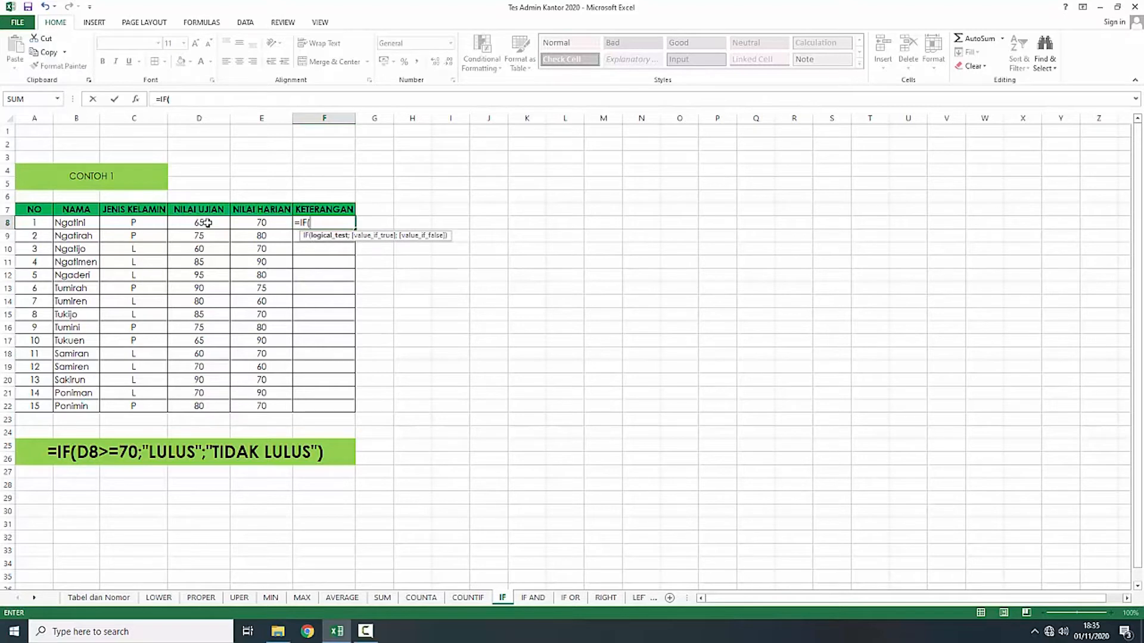
drag(207, 222, 199, 407)
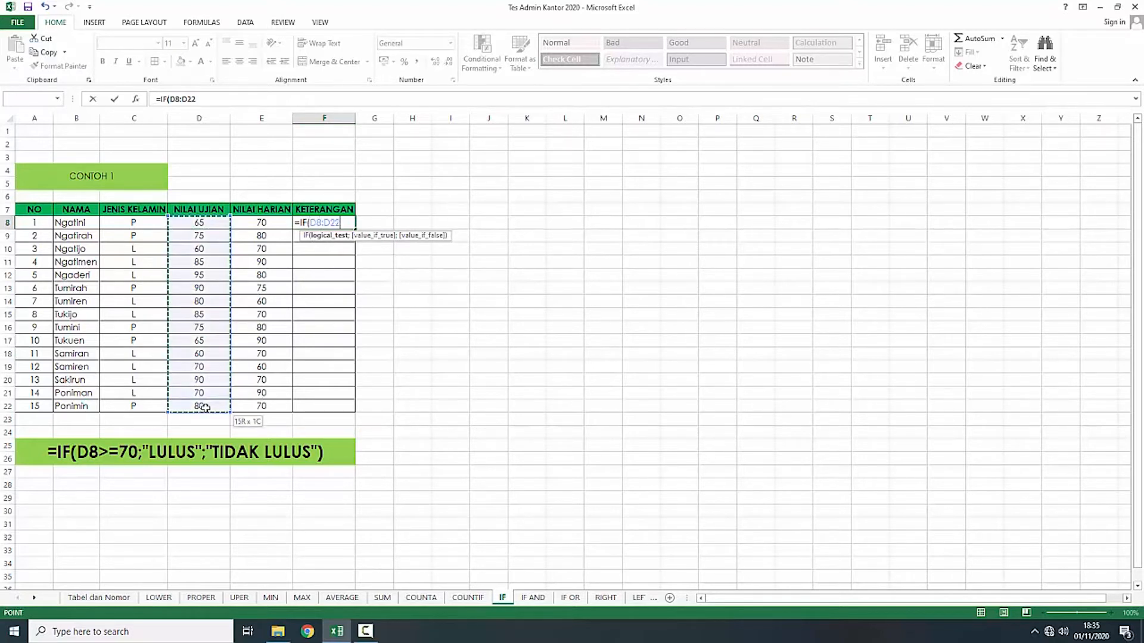
click(344, 223)
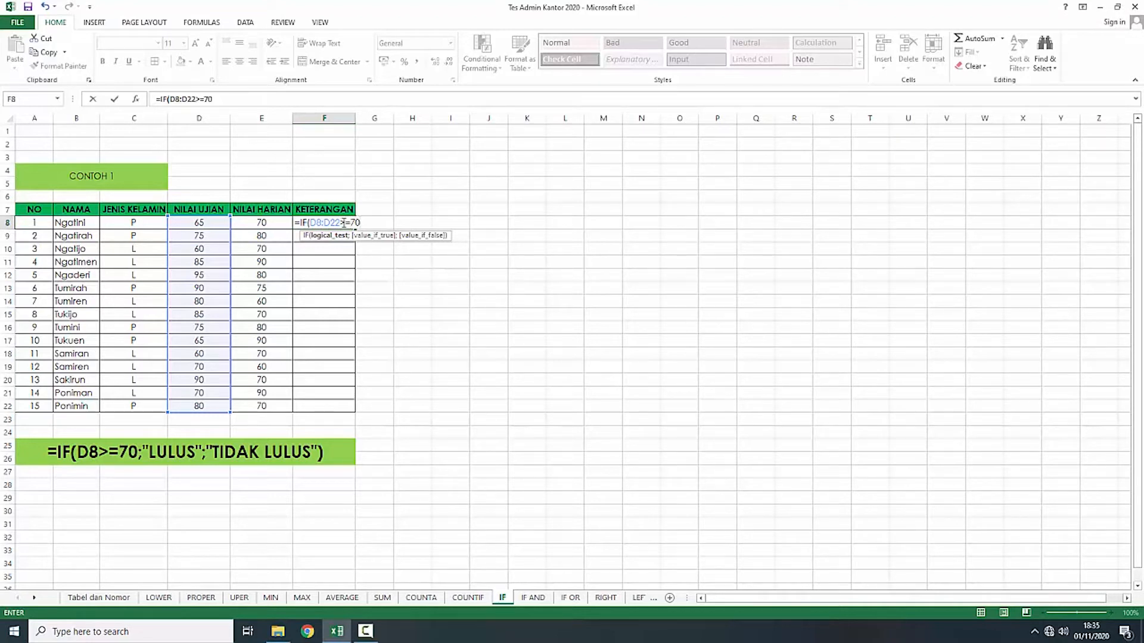
text(;"LUL)
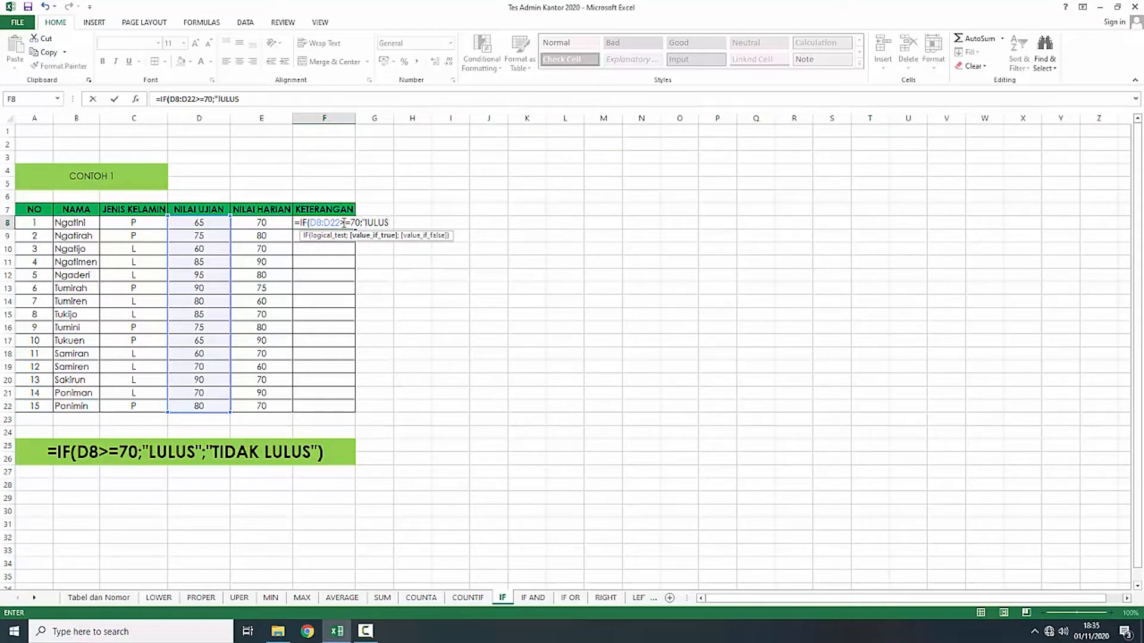
key(BackSpace)
key(BackSpace)
text(LUS";)
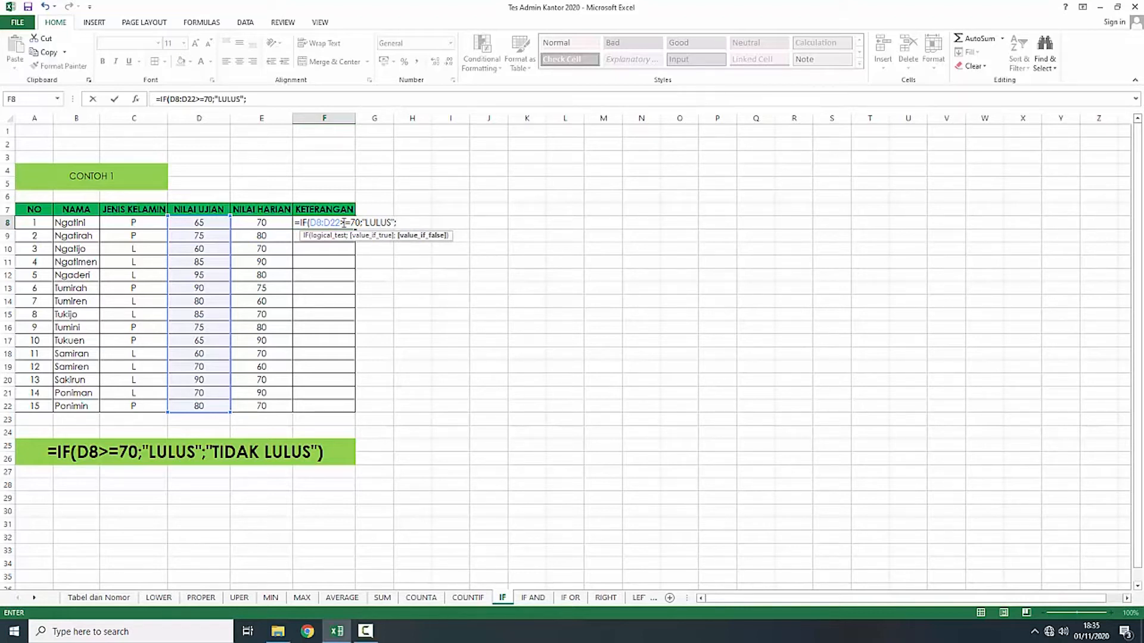
text("TIDAK LULUS)
key(Return)
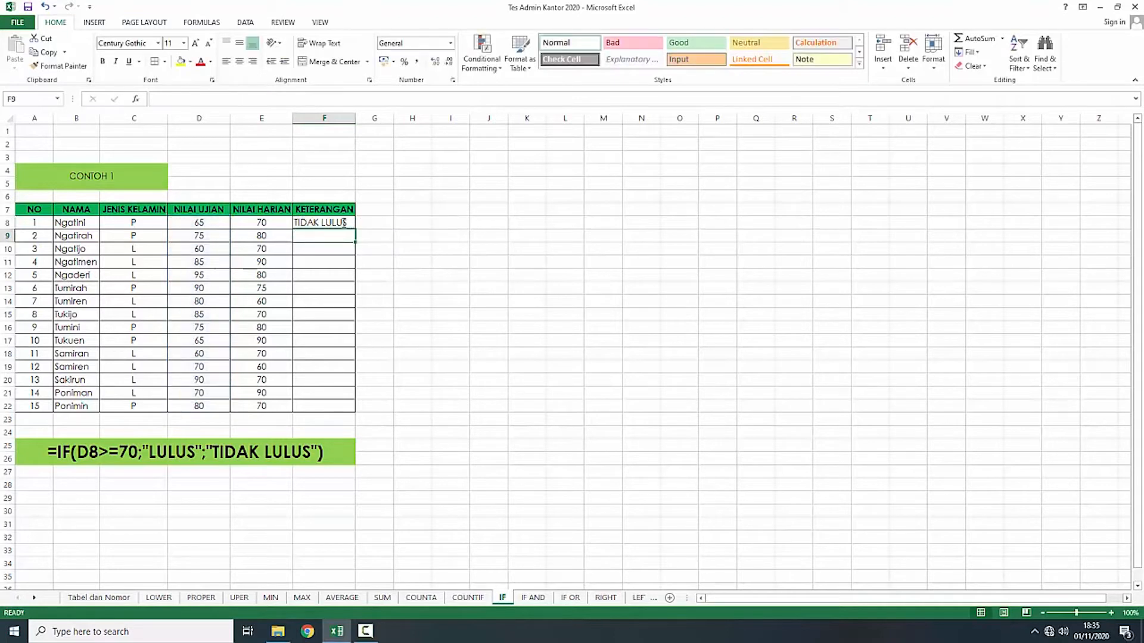
Step: Fill the IF formula from F8 down to F22 and compare the KETERANGAN results with the NILAI UJIAN scores
click(217, 223)
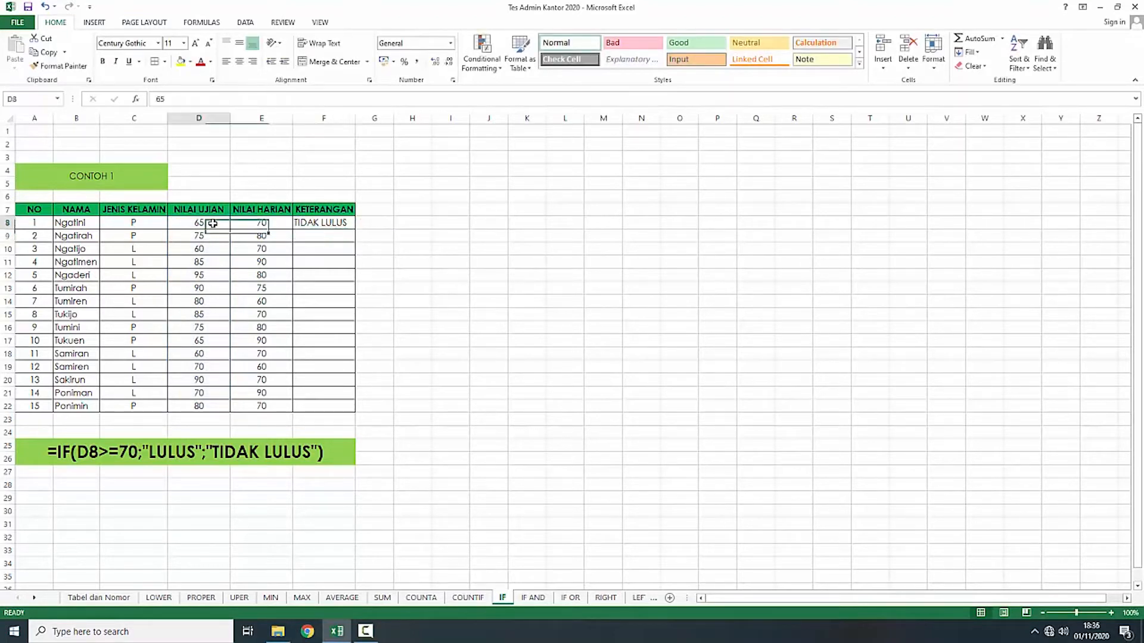
click(301, 222)
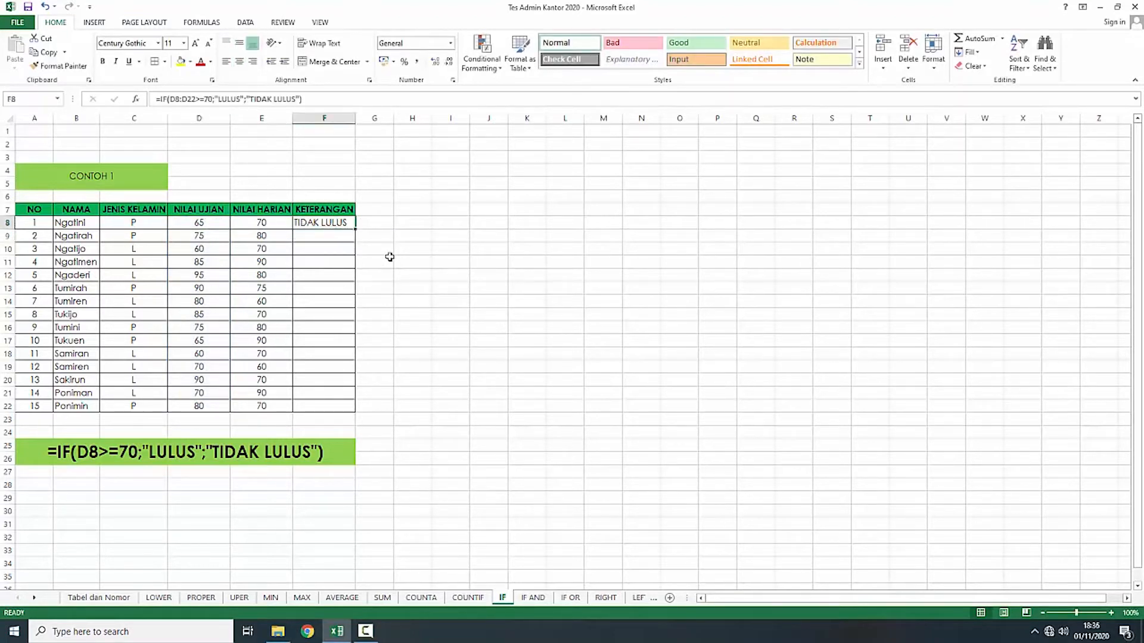
click(205, 225)
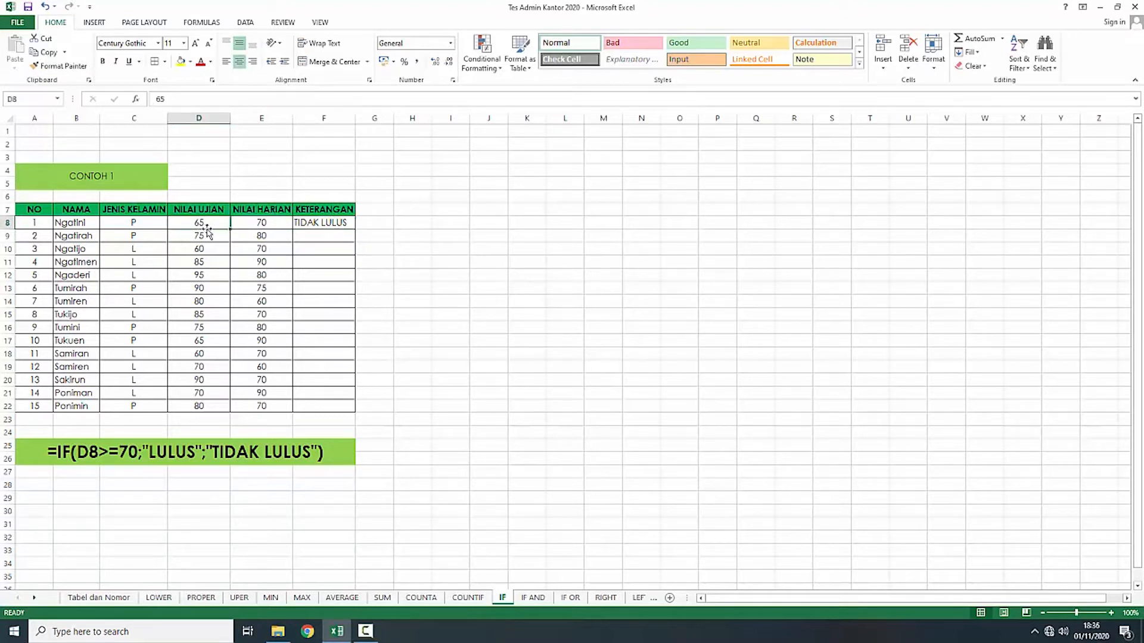
click(303, 226)
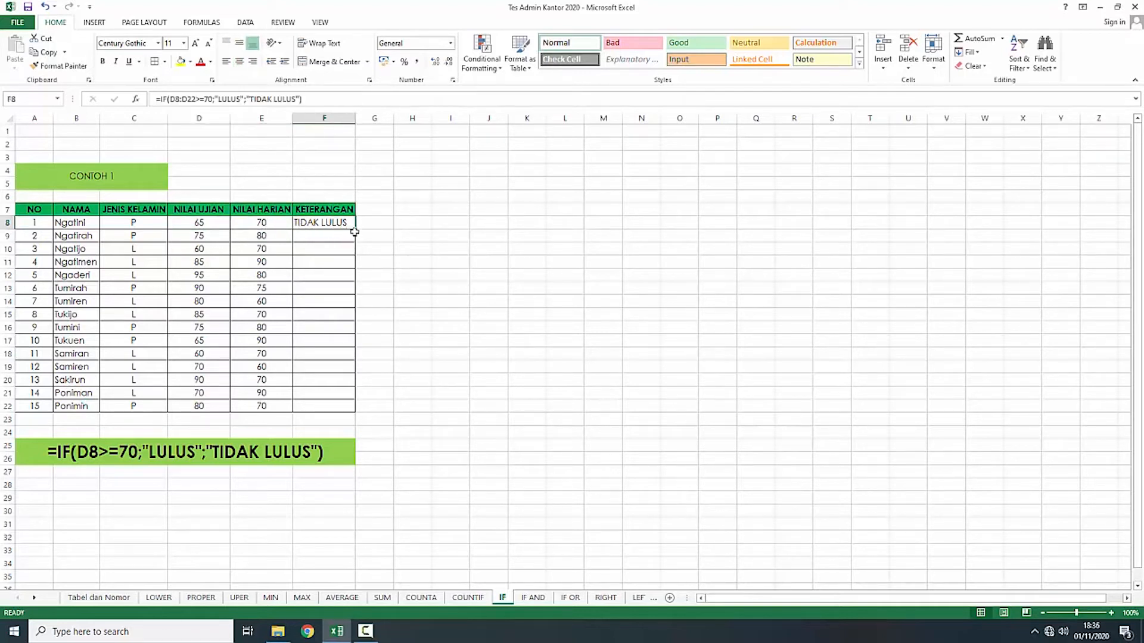
drag(355, 228, 360, 413)
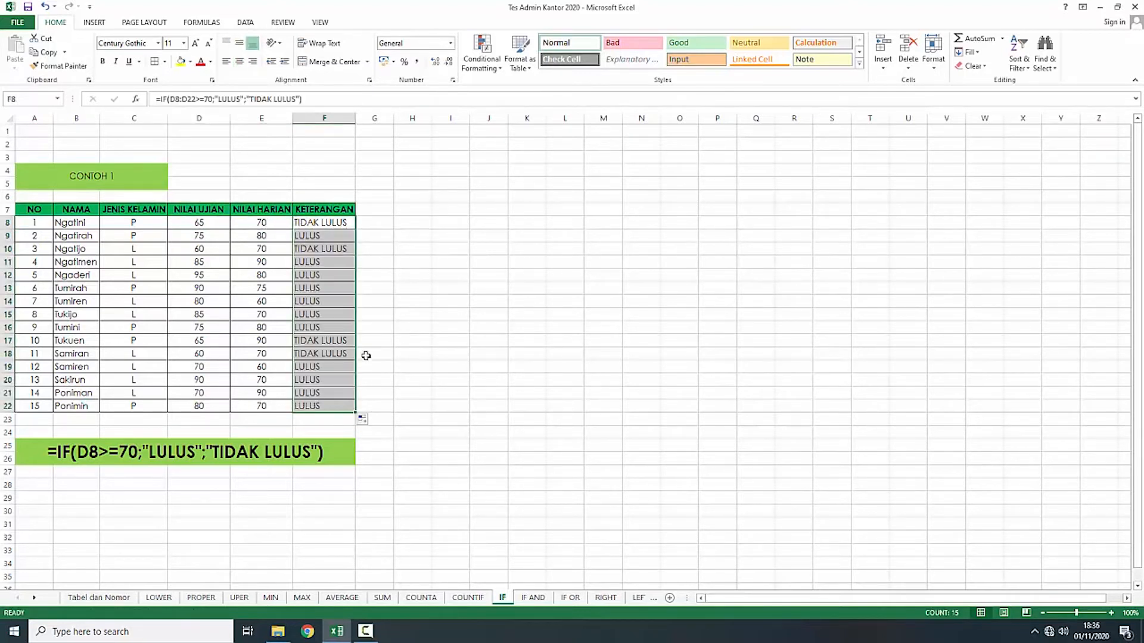
click(384, 305)
click(198, 238)
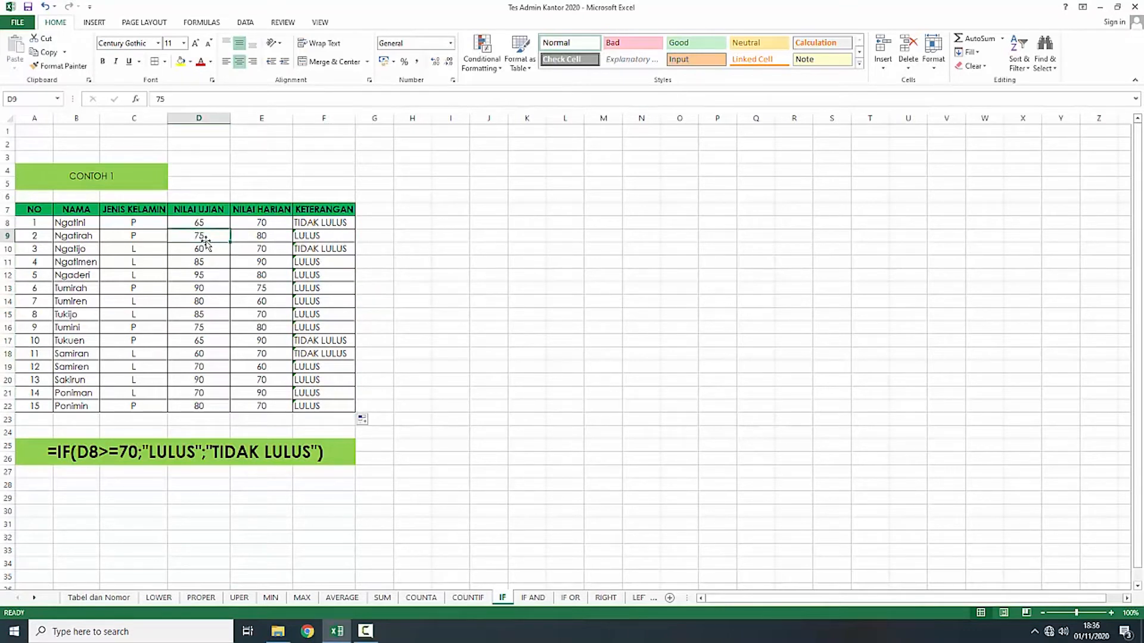
click(222, 260)
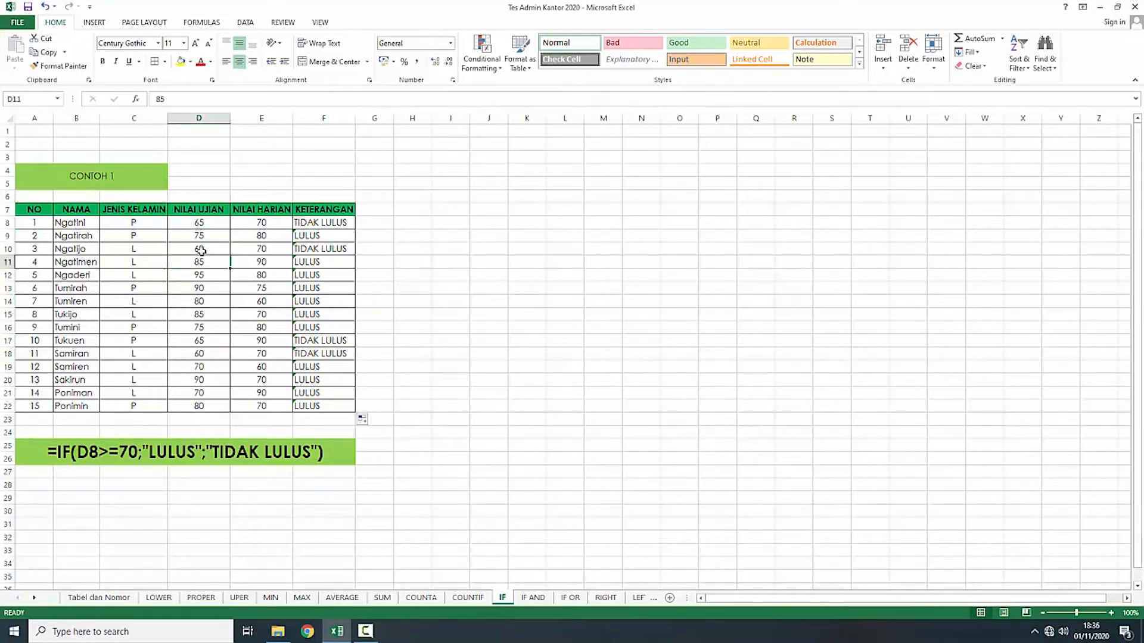
click(419, 267)
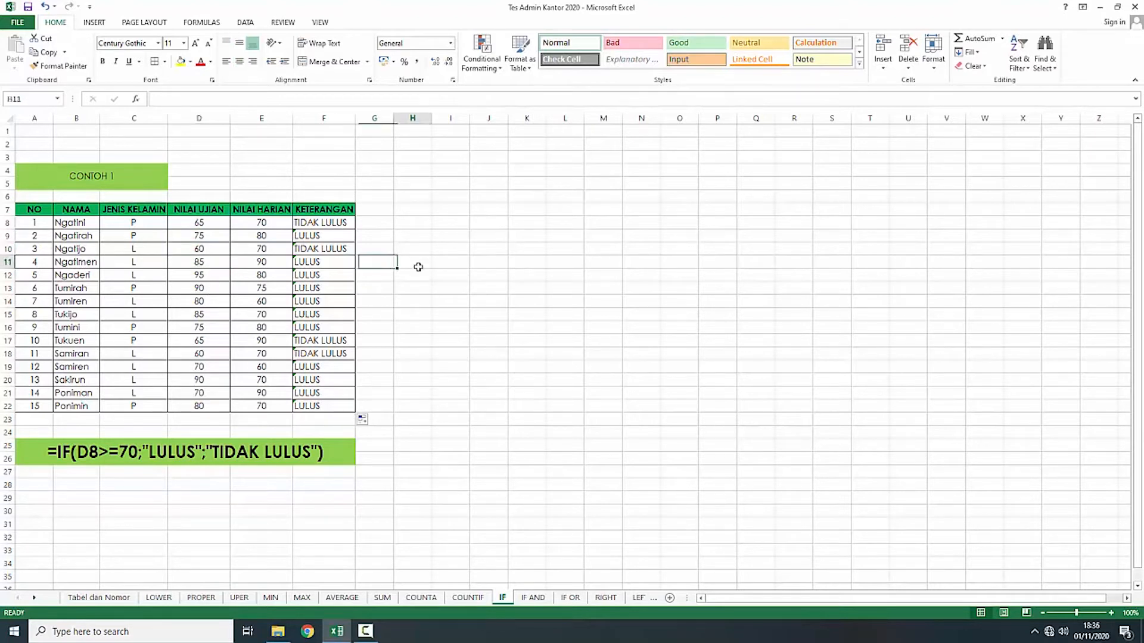
click(423, 365)
click(427, 310)
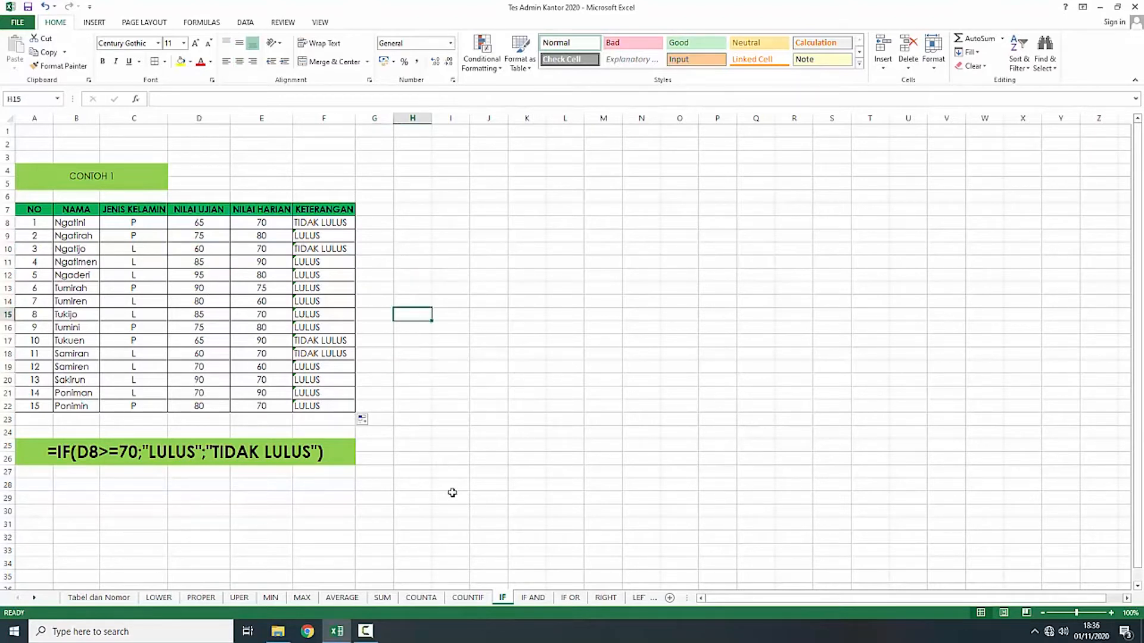
Step: Open the IF AND sheet and read its pass rule and the sample IF AND formula below the table
click(533, 599)
click(243, 444)
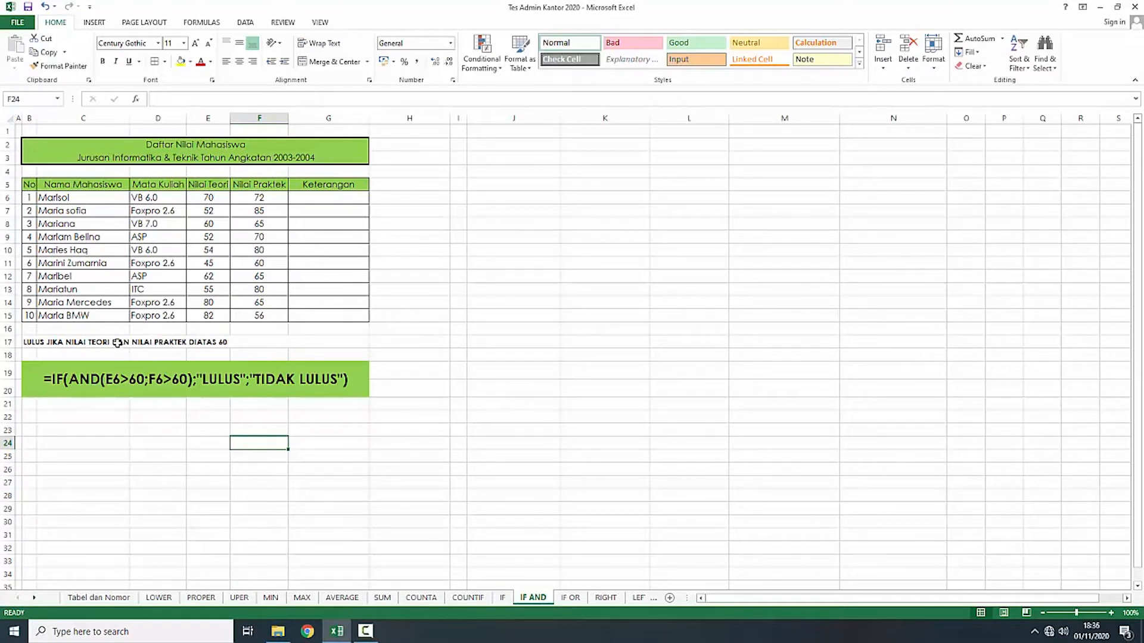
click(71, 342)
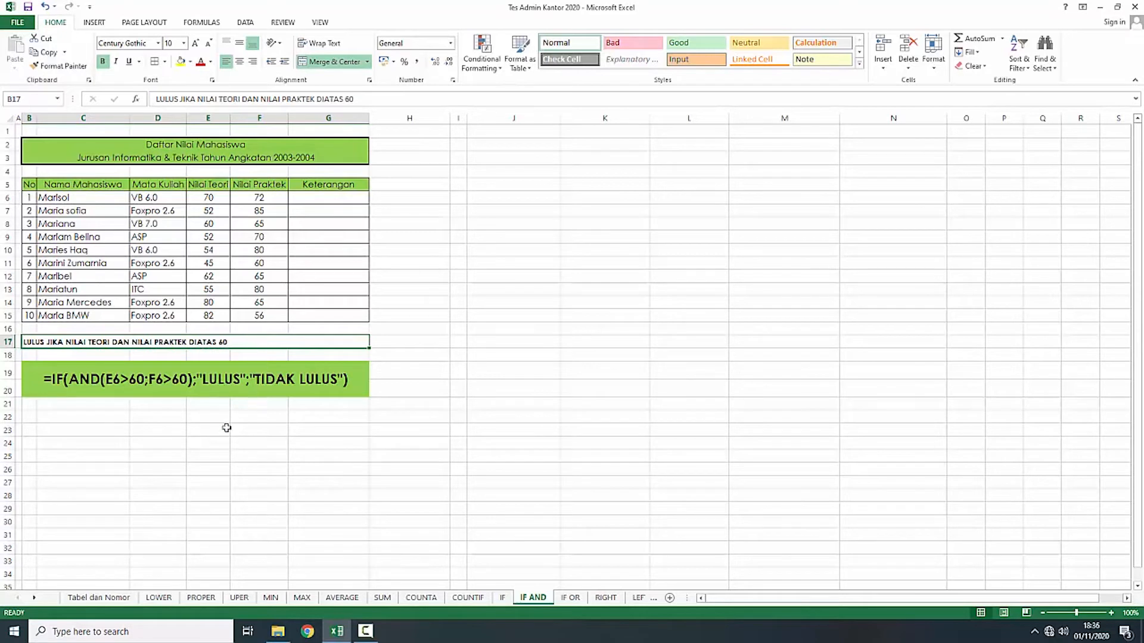
click(120, 380)
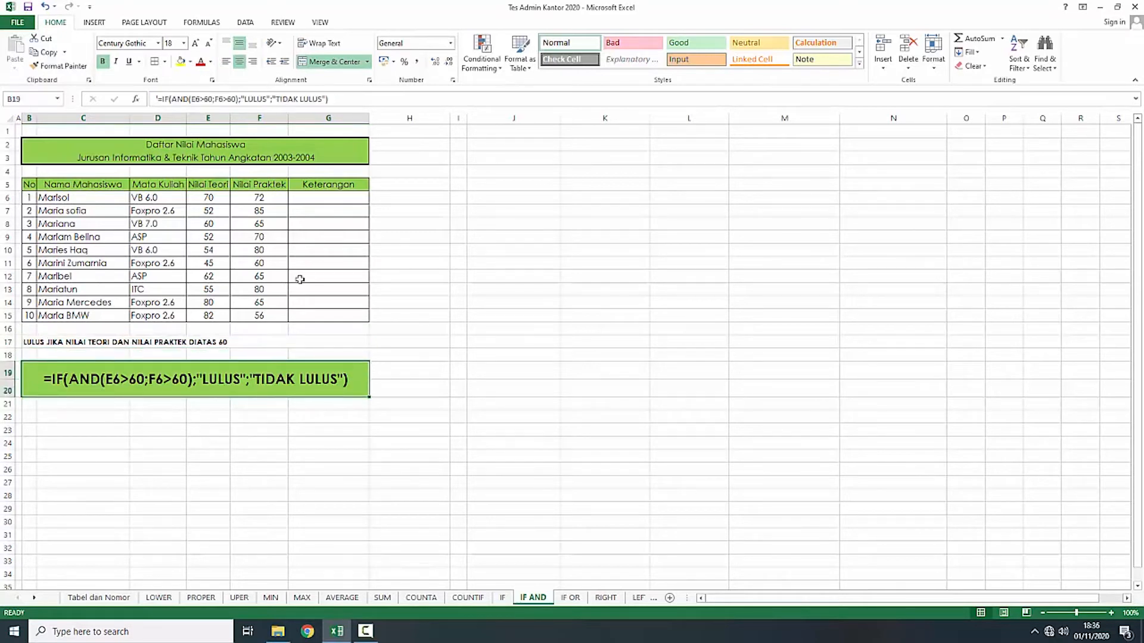
Step: Enter =IF(AND(E6:E15>60;F6:F15>60);"LULUS";"TIDAK LULUS") in the first Keterangan cell, G6
click(316, 199)
text(=)
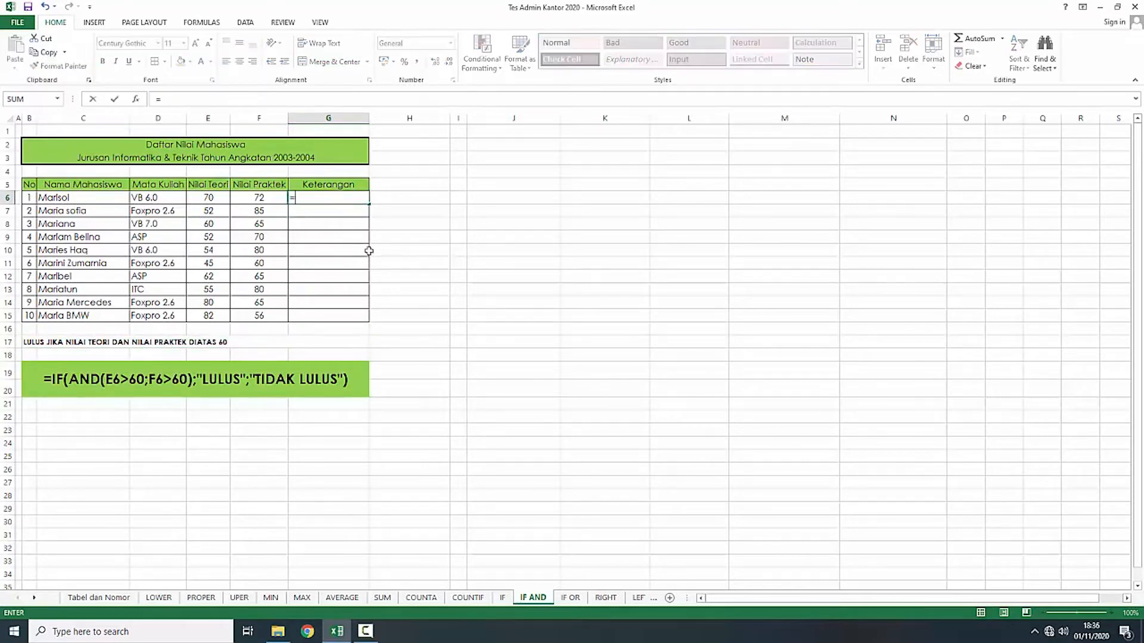
text(IF)
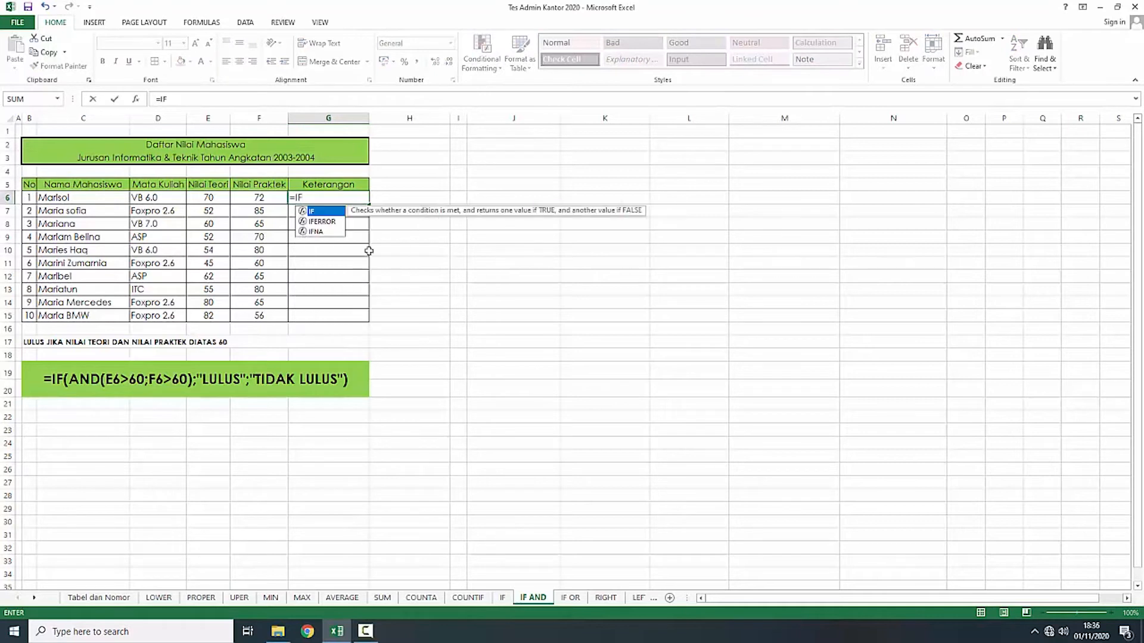
text((A)
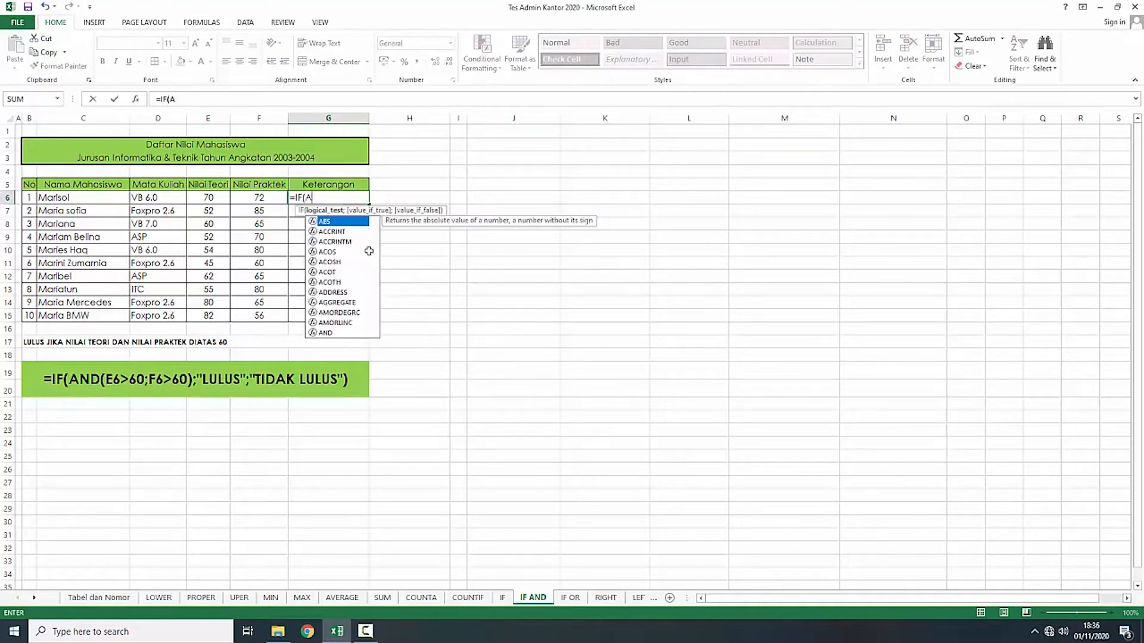
text(ND()
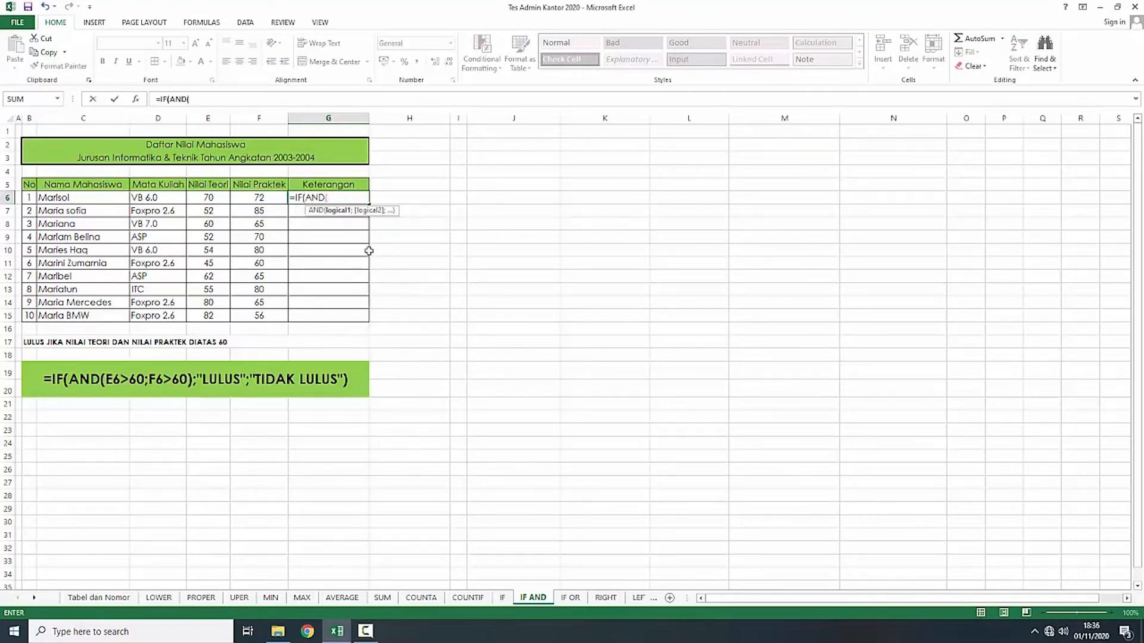
drag(208, 199, 206, 317)
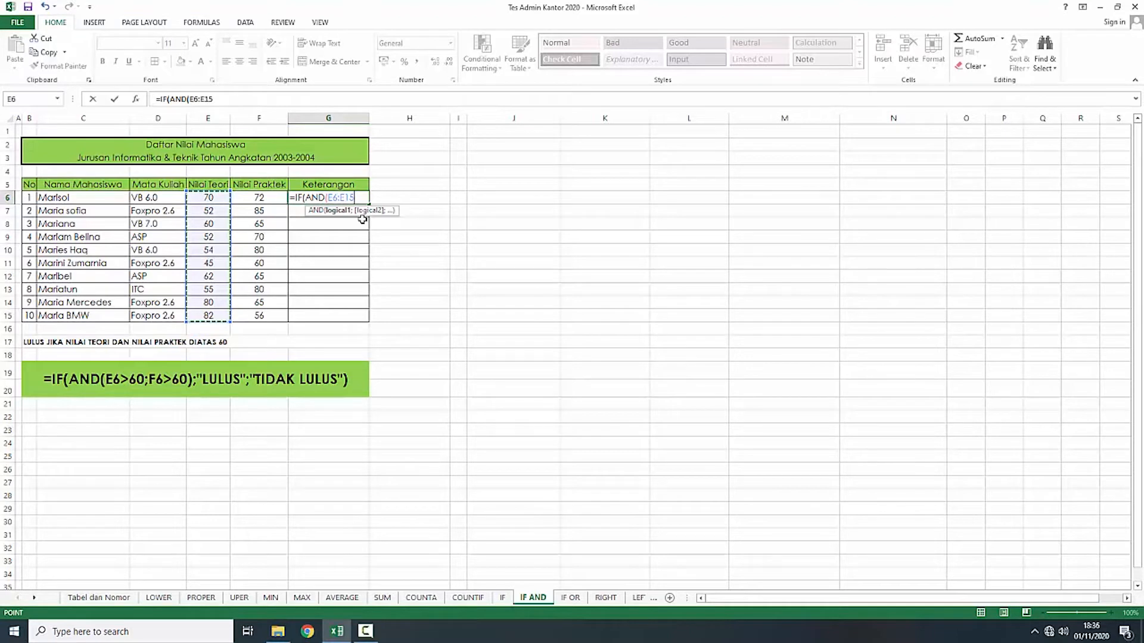
text(>60;)
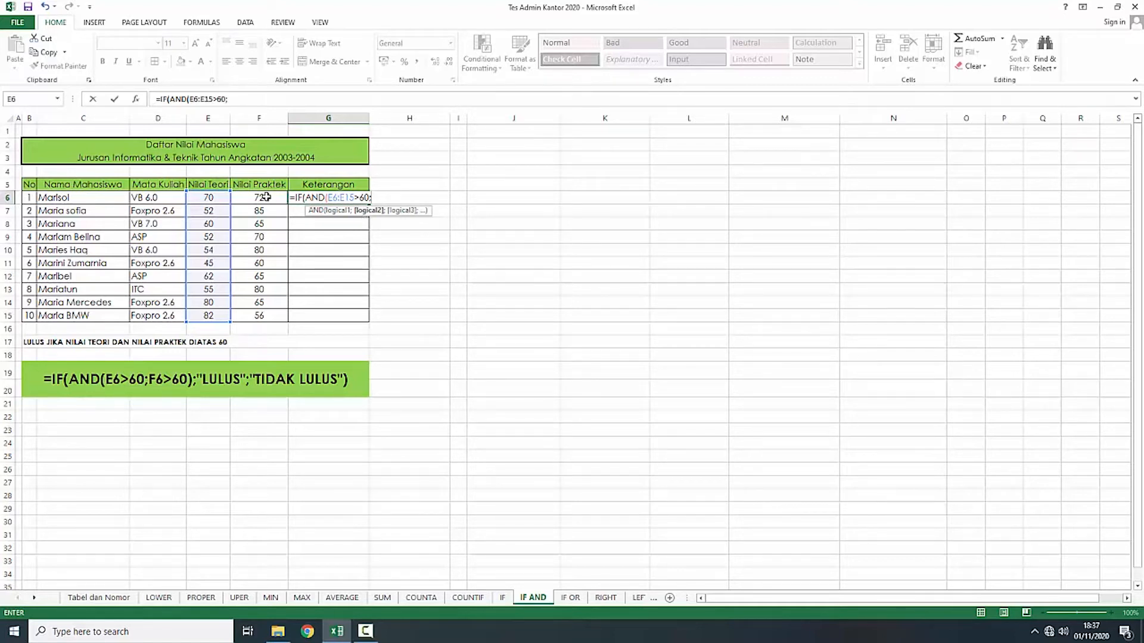
drag(266, 197, 269, 314)
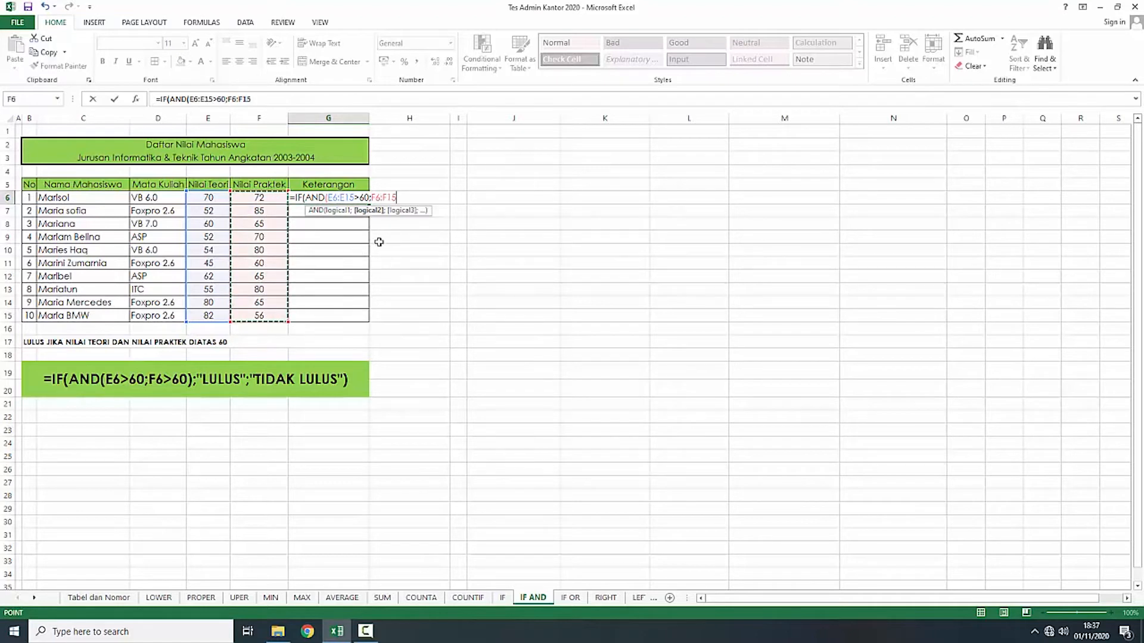
text(>)
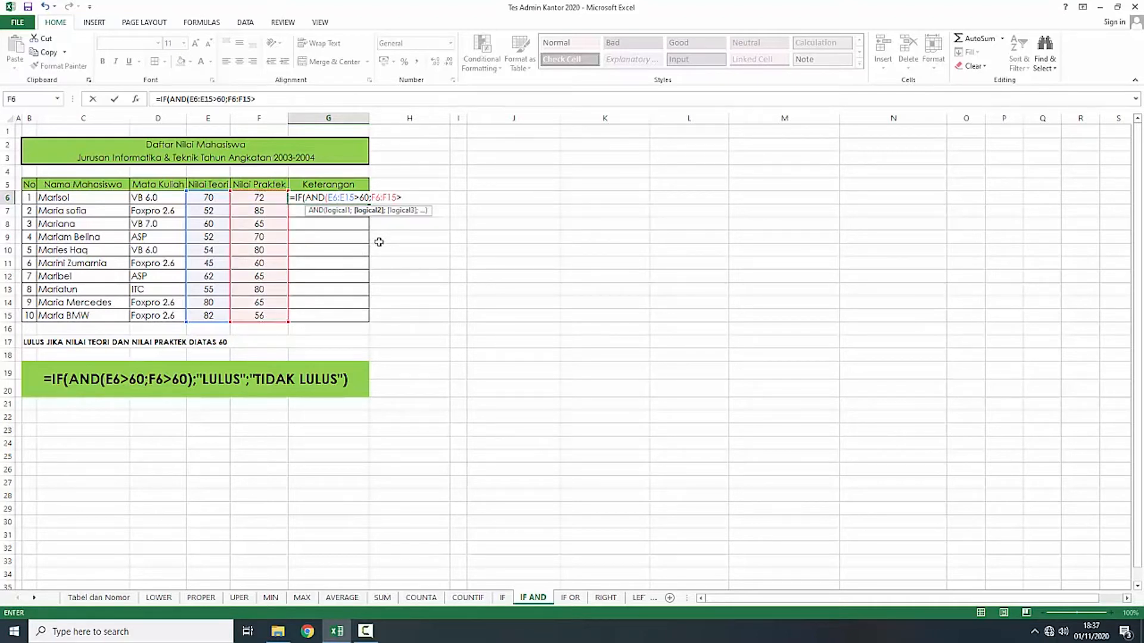
text(60);"LULU)
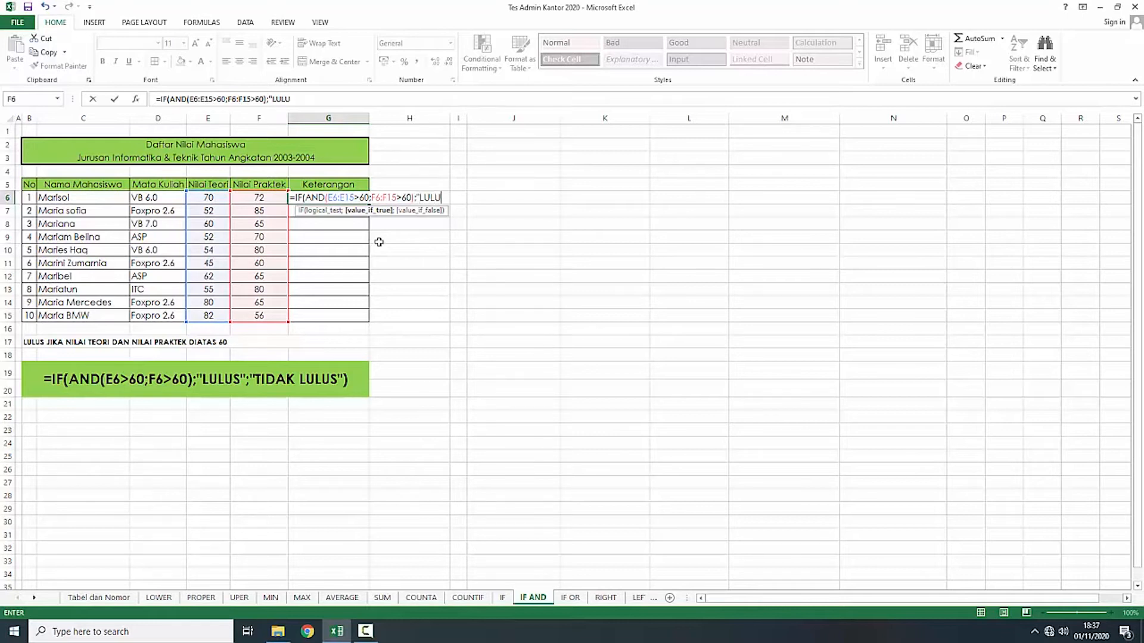
text(;)
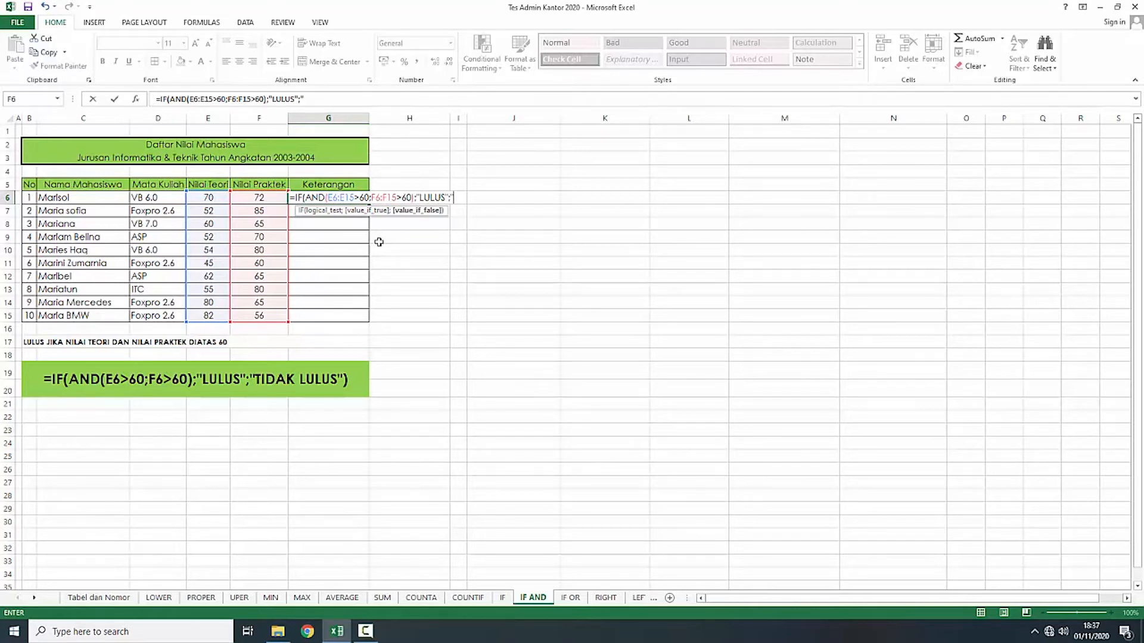
text("TIDAK LULUS"))
key(Return)
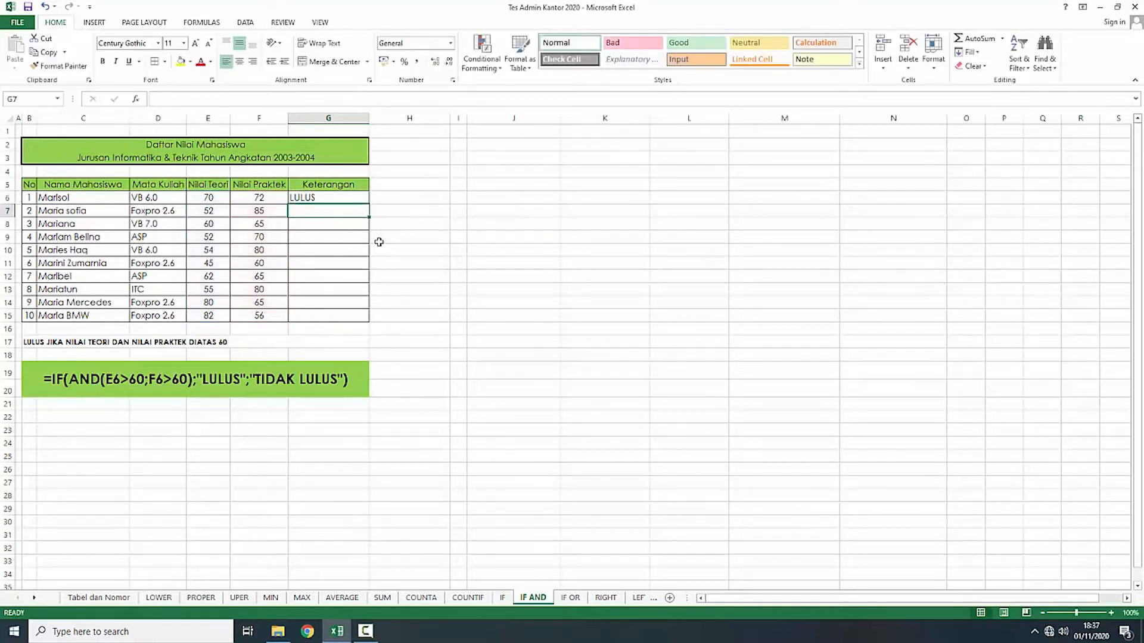
Step: Review the formula in G6 and compare the sample formulas on the IF AND and IF sheets
click(334, 197)
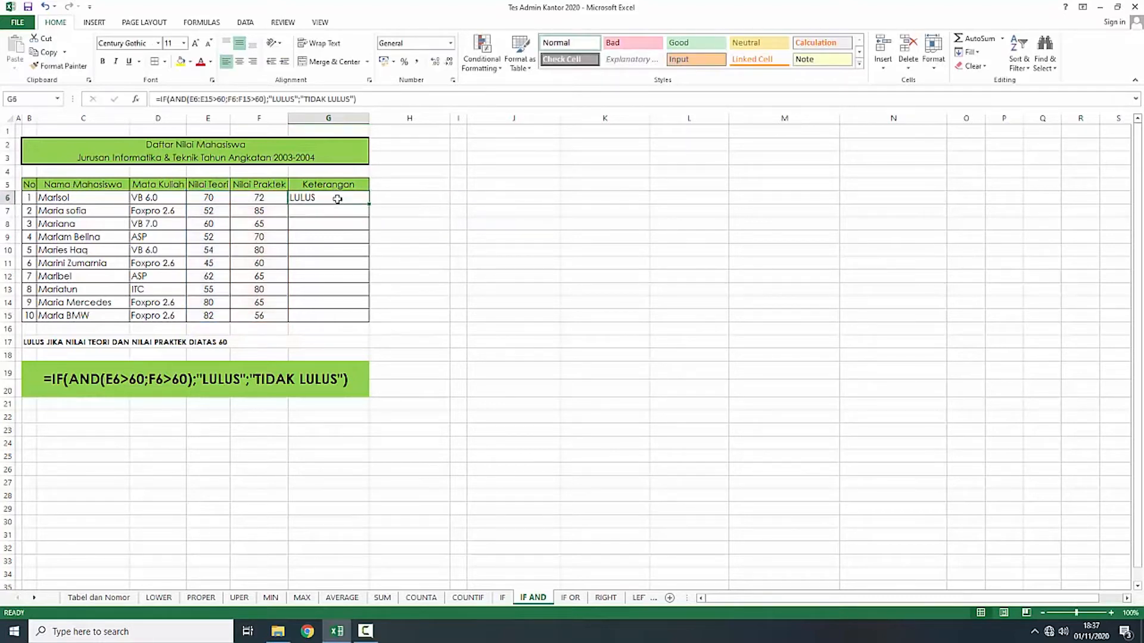
click(356, 100)
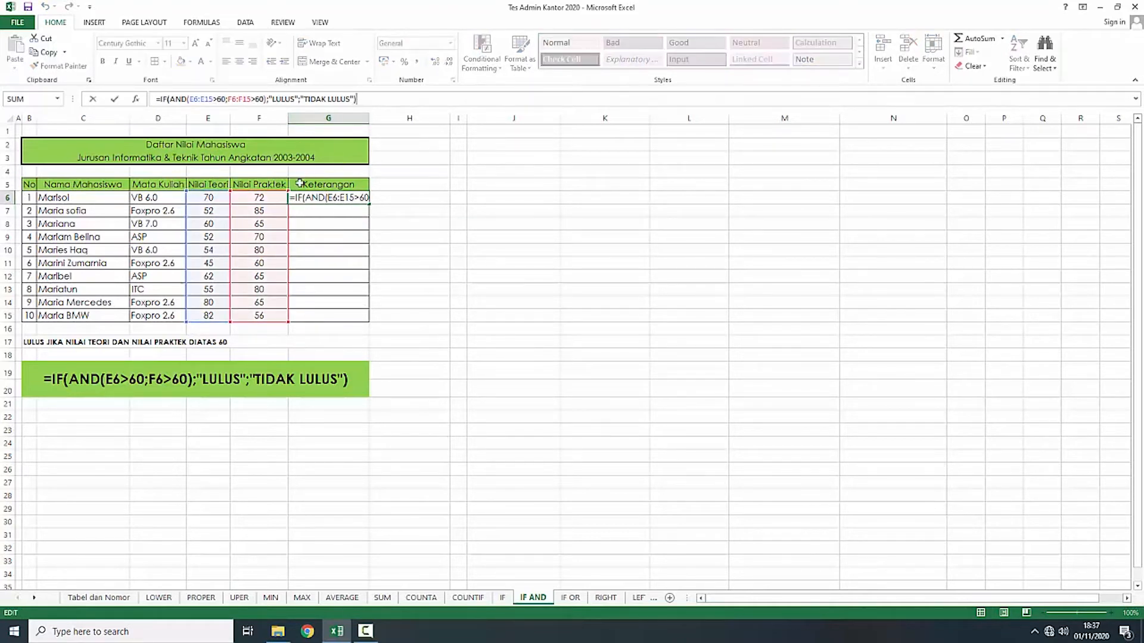
key(Return)
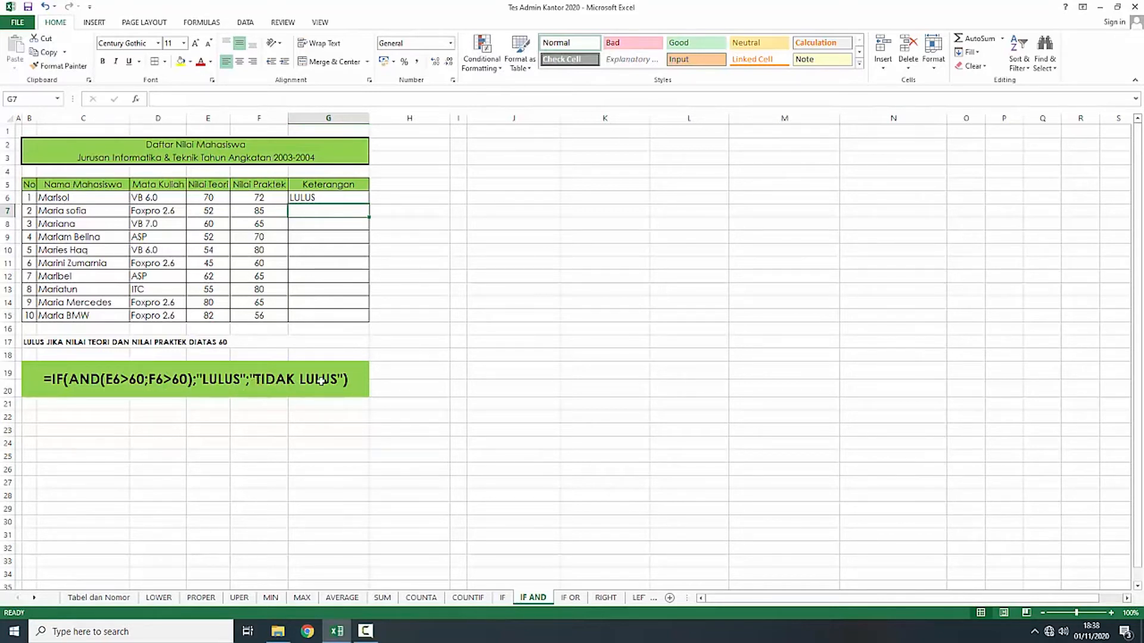
click(222, 375)
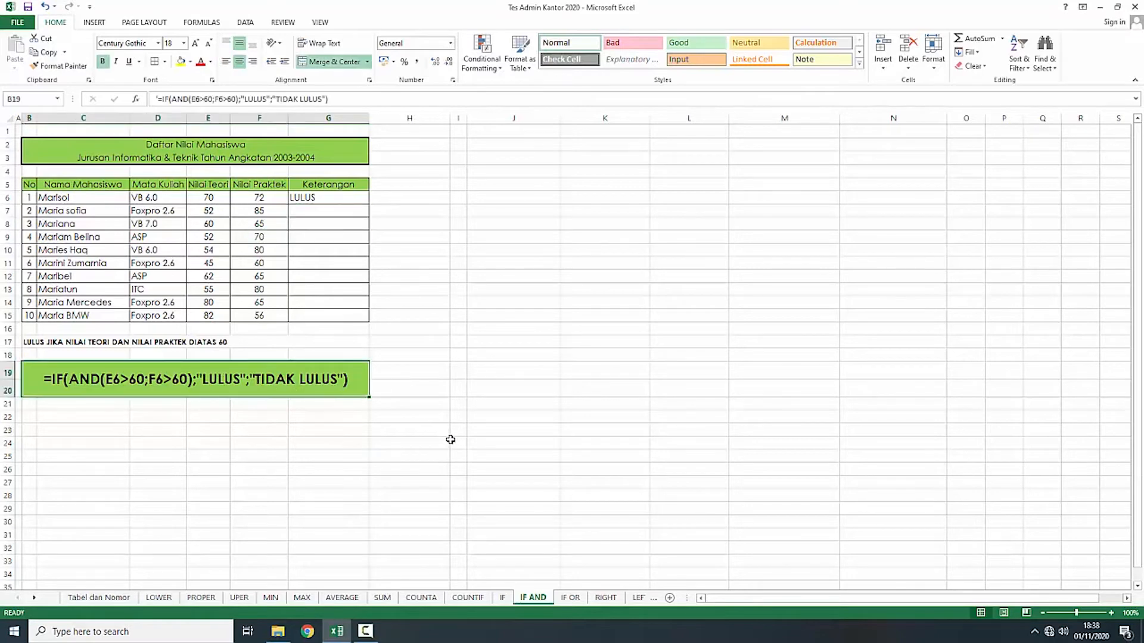
click(502, 597)
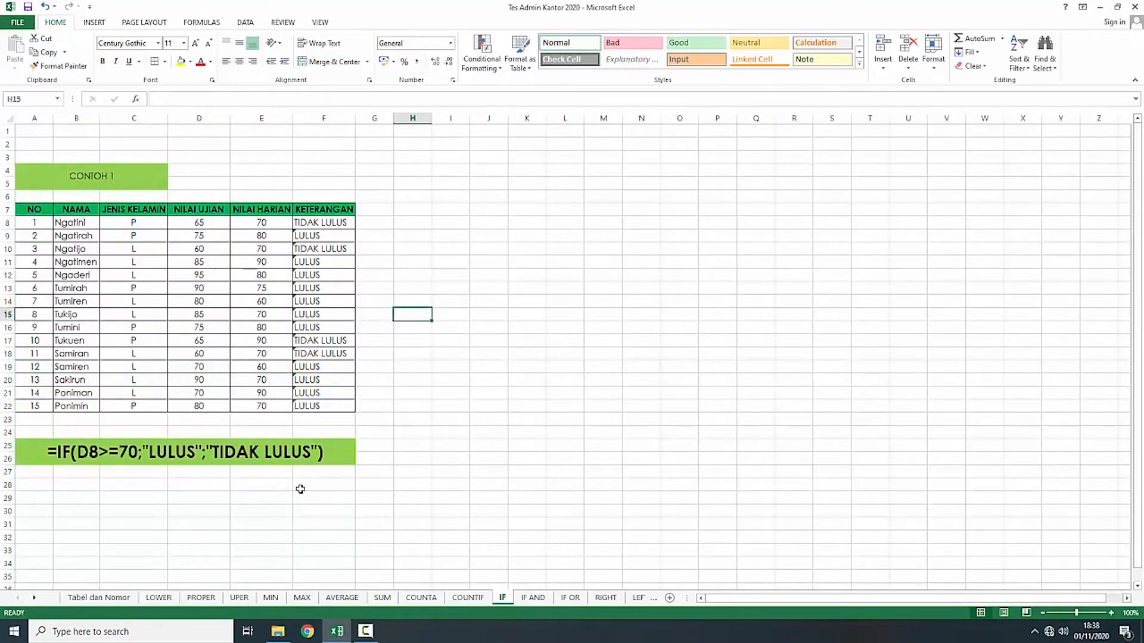
drag(300, 489, 279, 485)
click(137, 455)
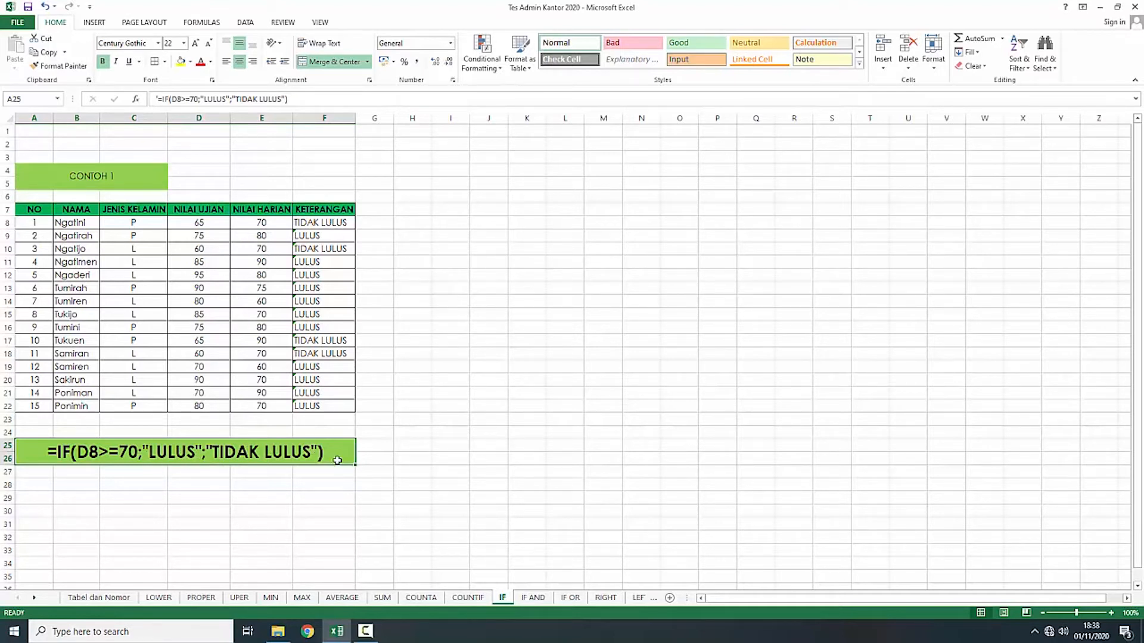
click(375, 482)
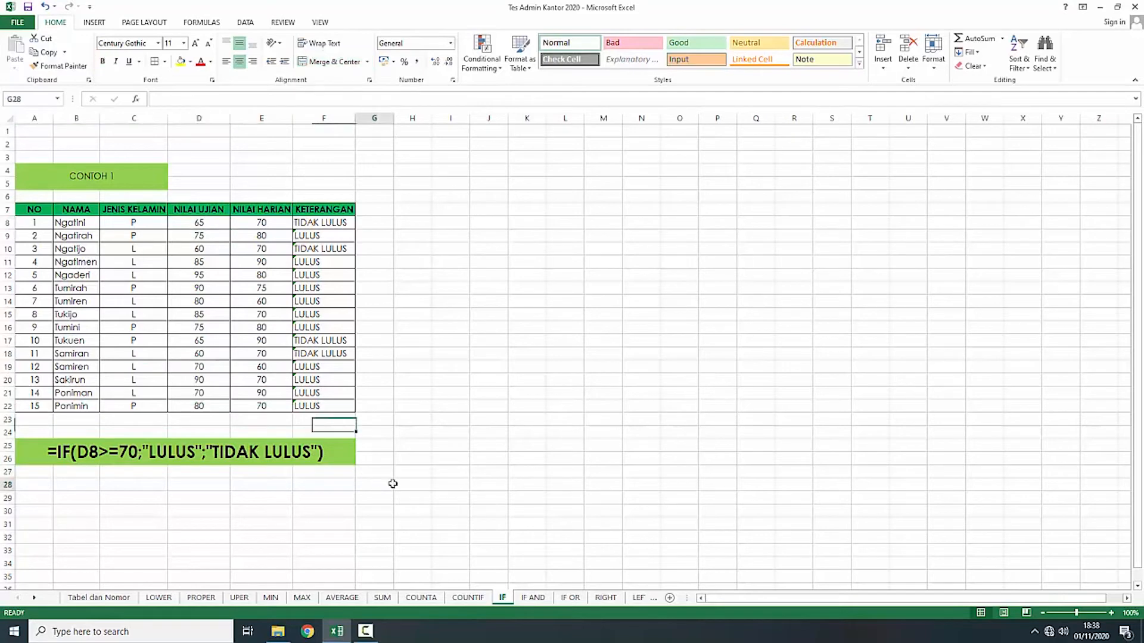
Step: On the IF AND sheet, fill the G6 formula down to G15 and check the Keterangan results
click(530, 597)
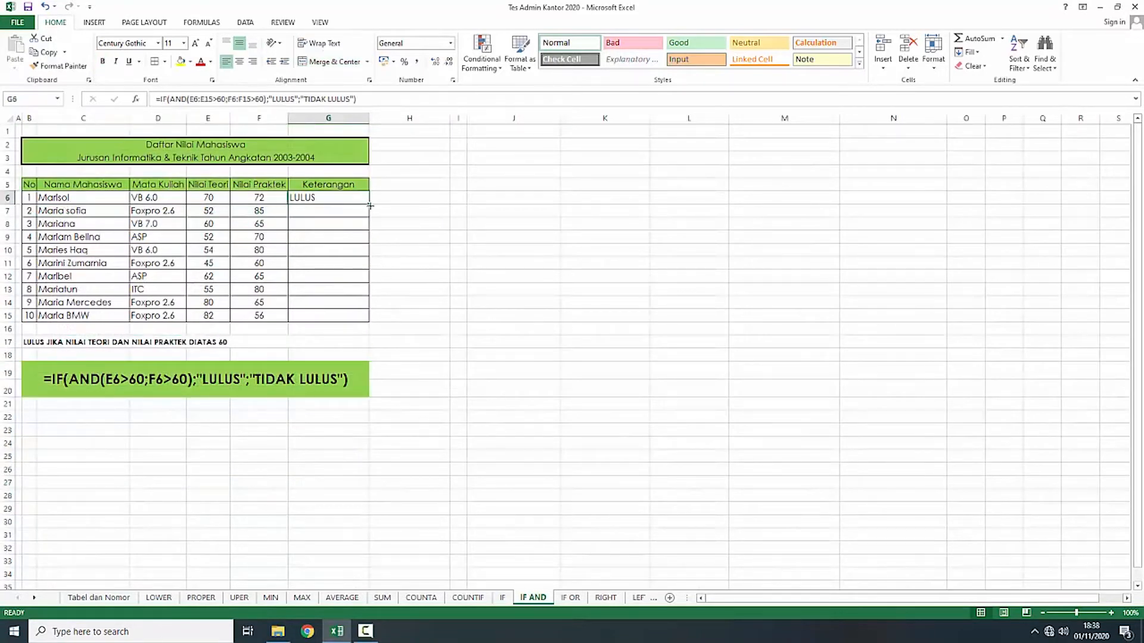
drag(372, 204, 373, 322)
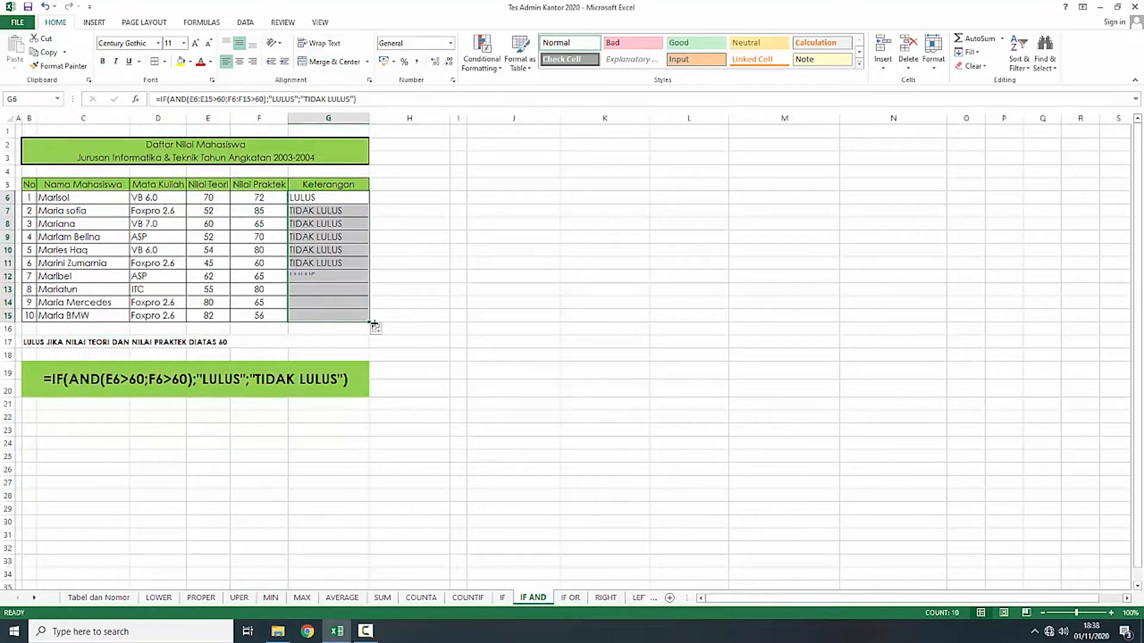
click(400, 214)
click(343, 227)
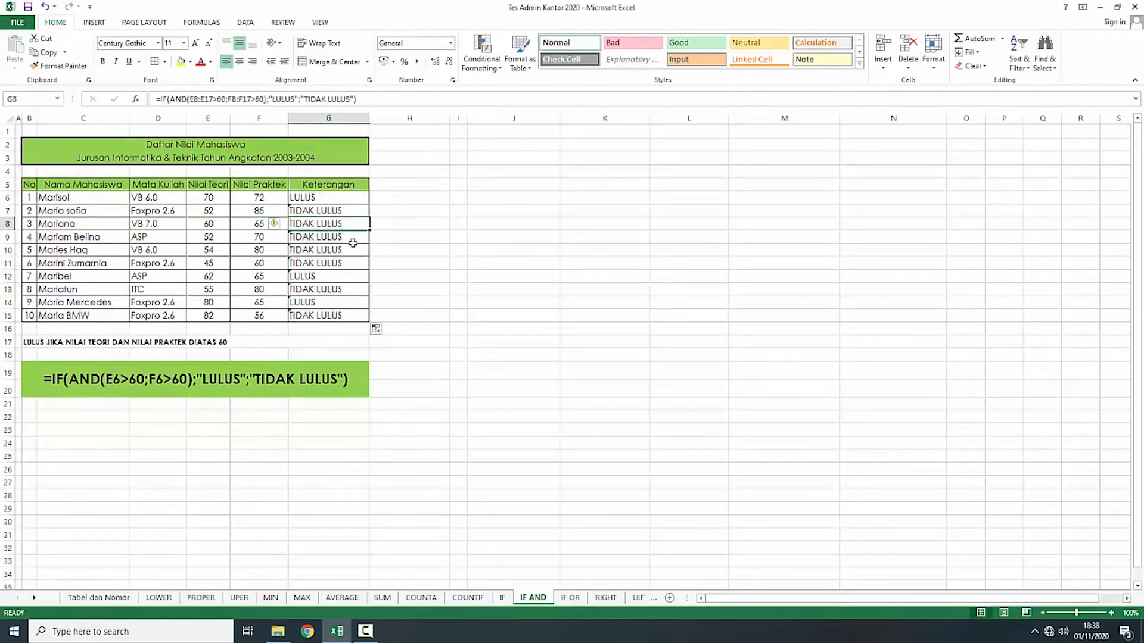
click(423, 288)
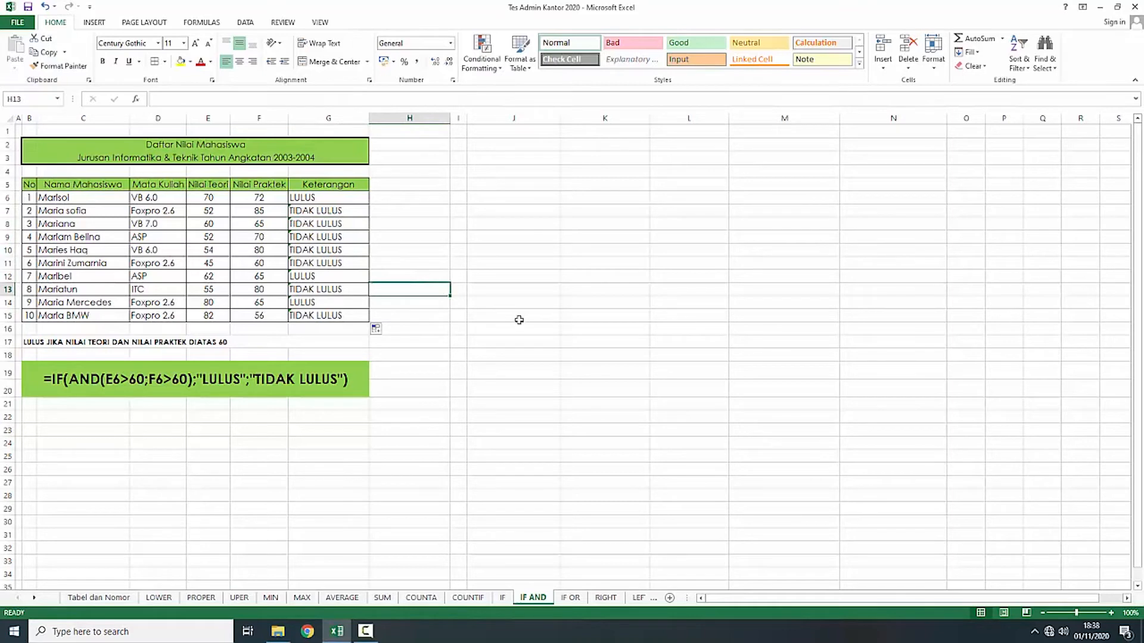
click(471, 329)
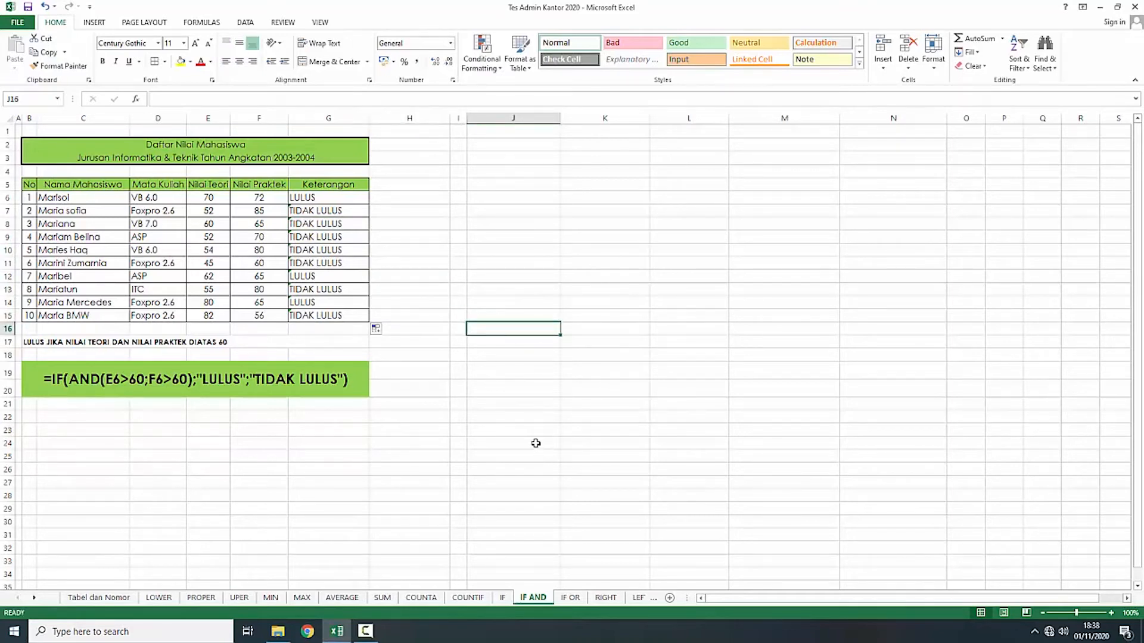
Step: Open the IF OR sheet and read the pass rule below the student table
click(572, 597)
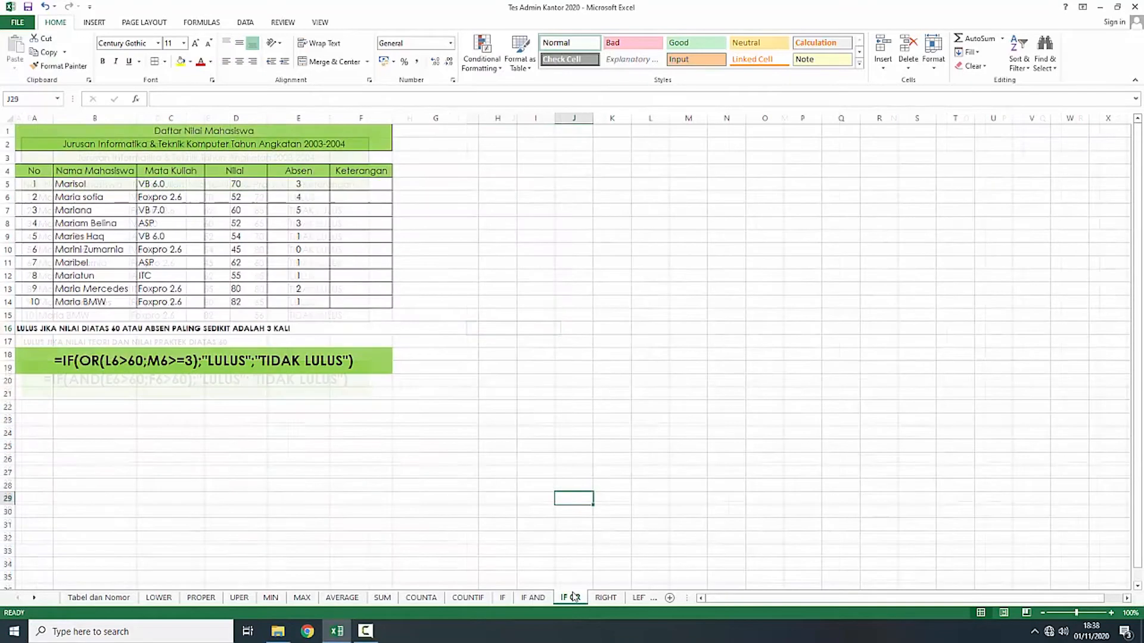
click(474, 316)
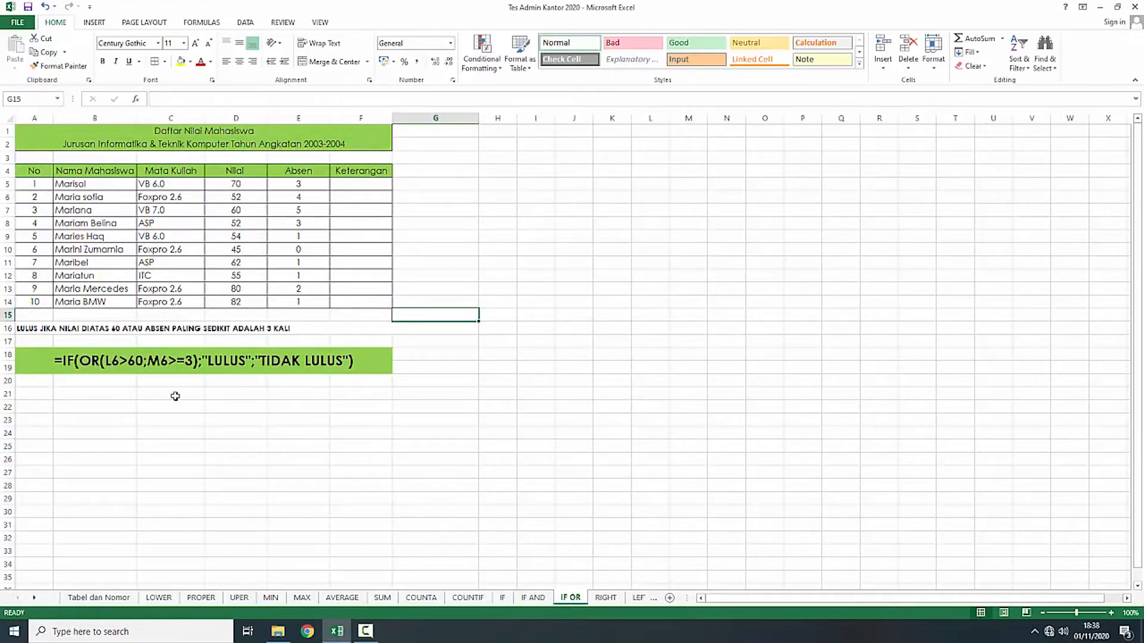
click(37, 329)
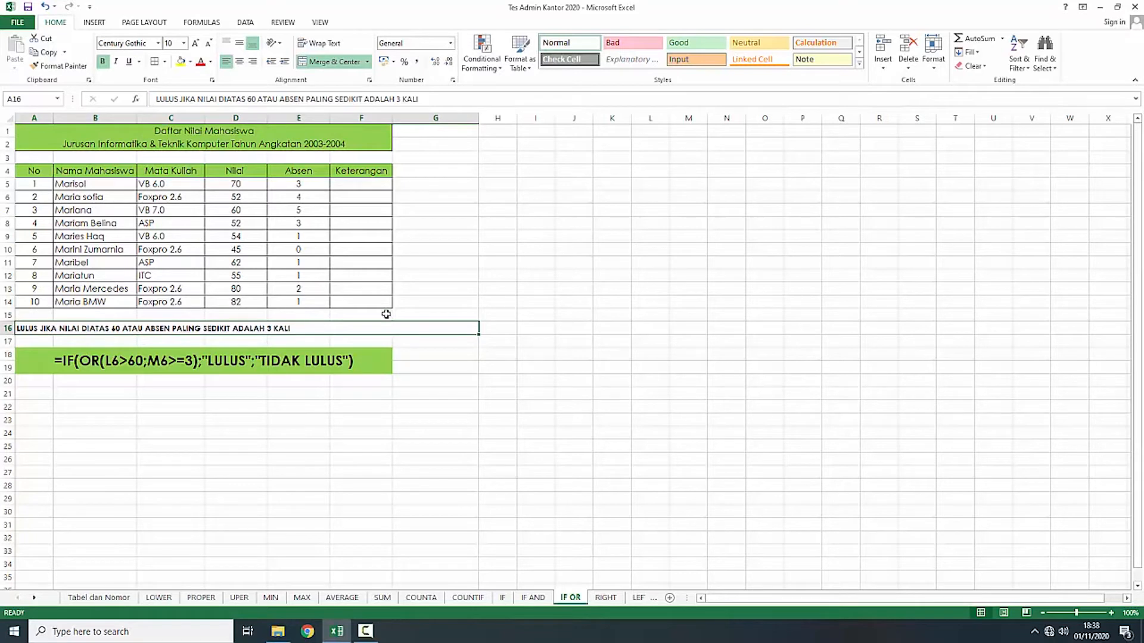
click(497, 260)
click(334, 329)
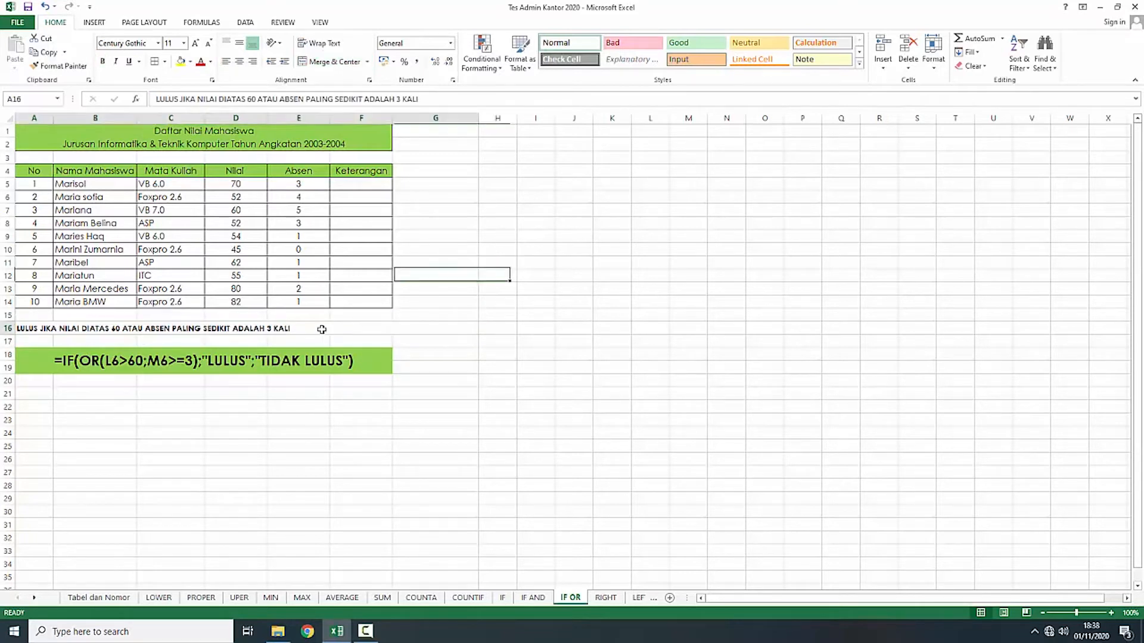
Step: Enter =IF(OR(D5:D14>60;E5:E14>=3);"LULUS";"TIDAK LULUS") in the first Keterangan cell, F5
click(354, 183)
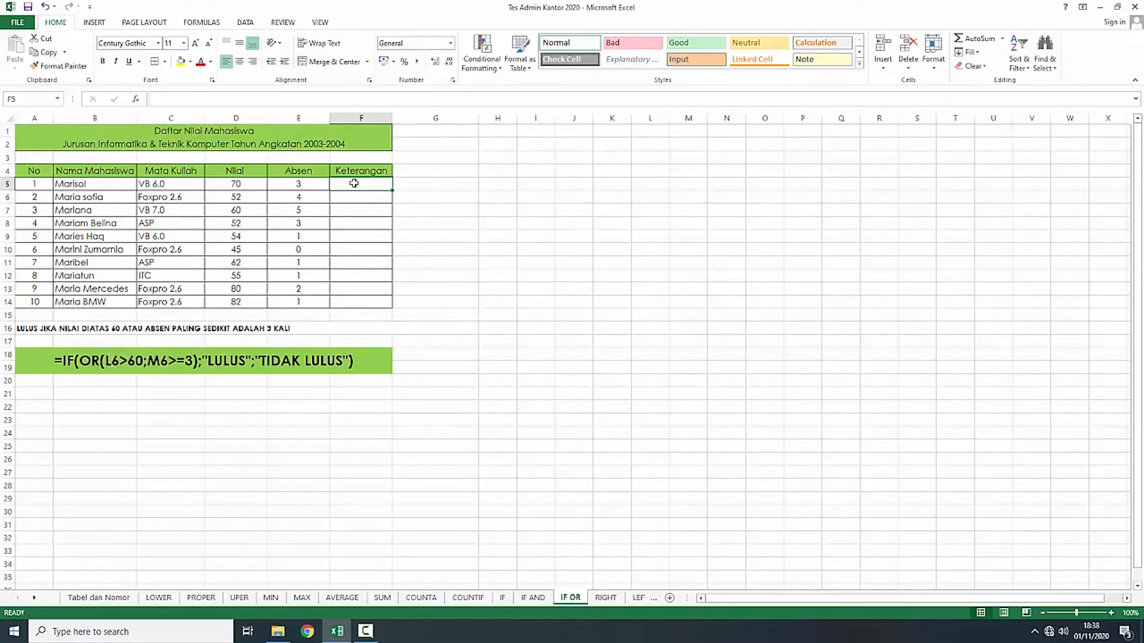
text(=)
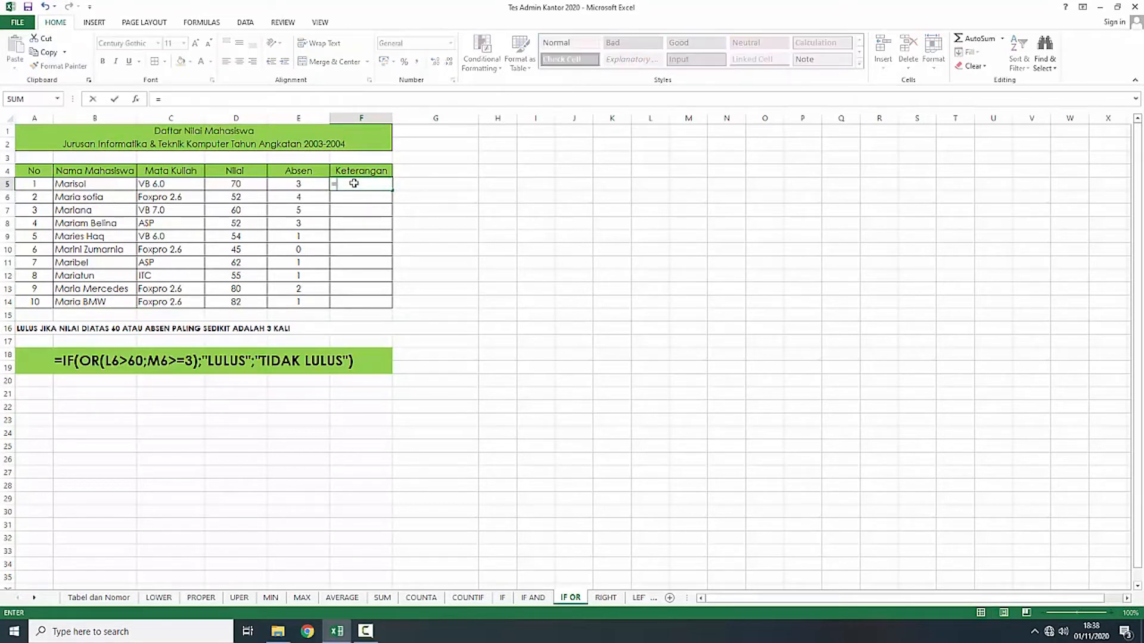
text(IF()
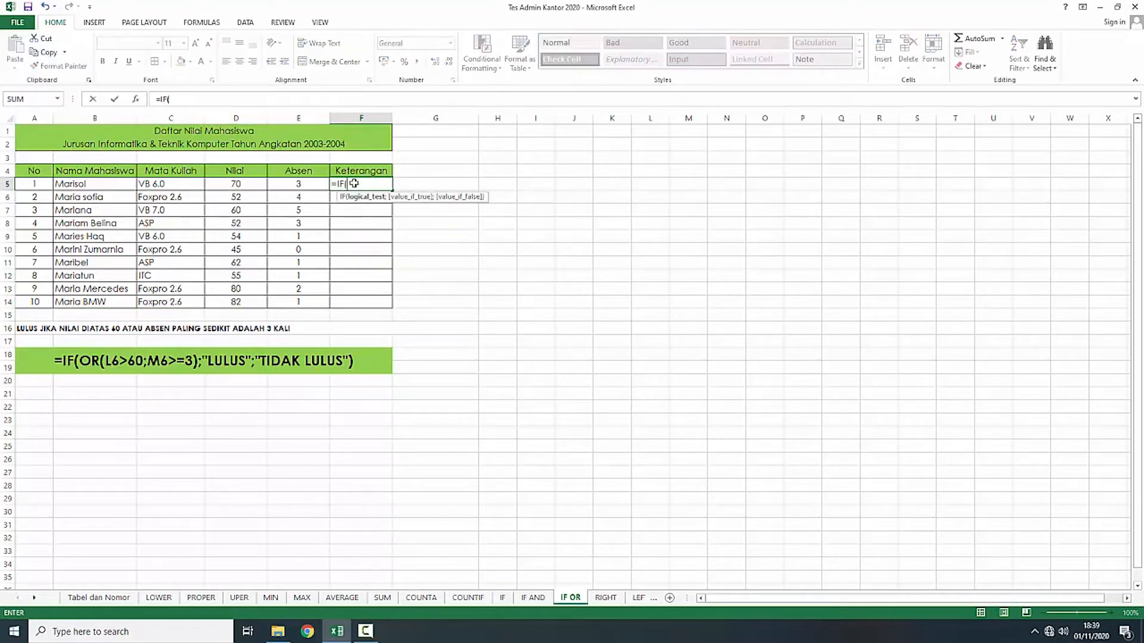
text(OR)
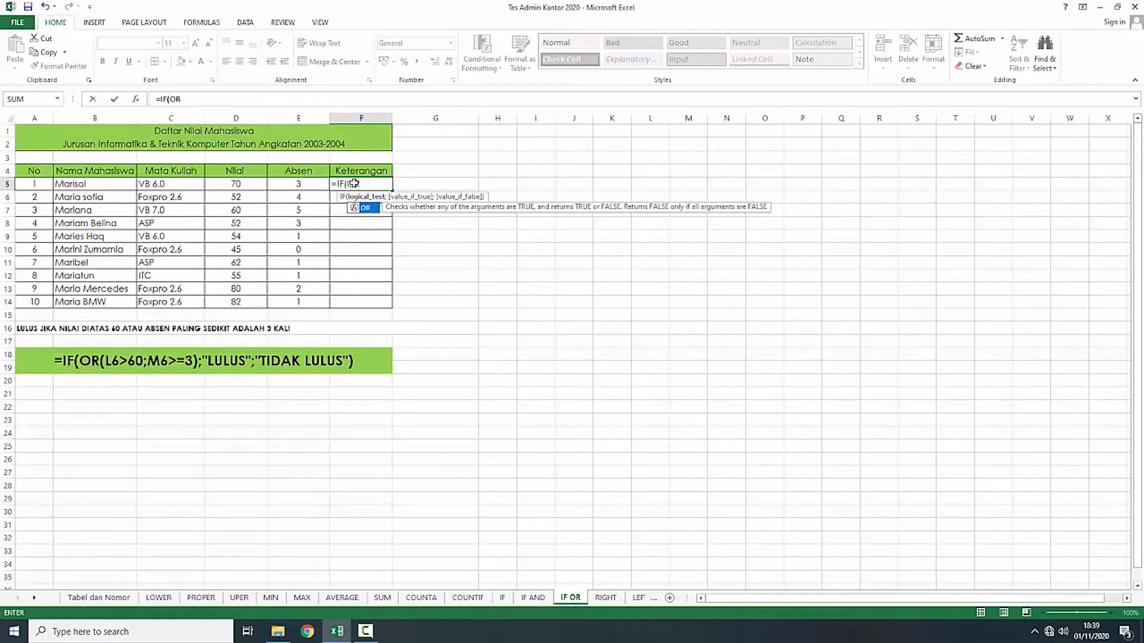
text(()
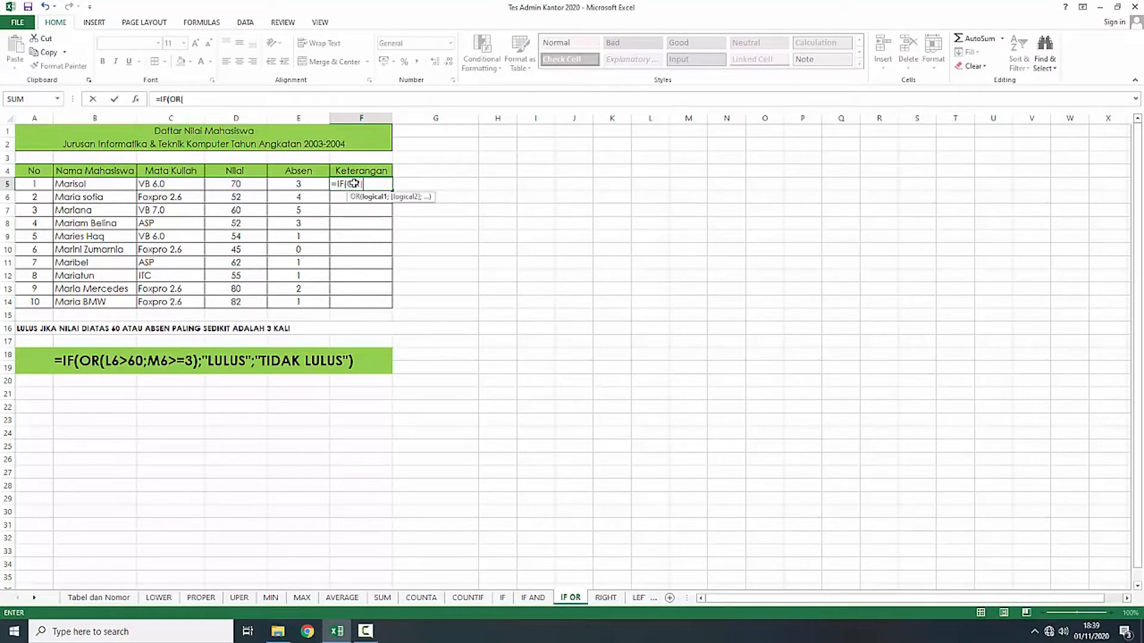
drag(235, 185, 237, 302)
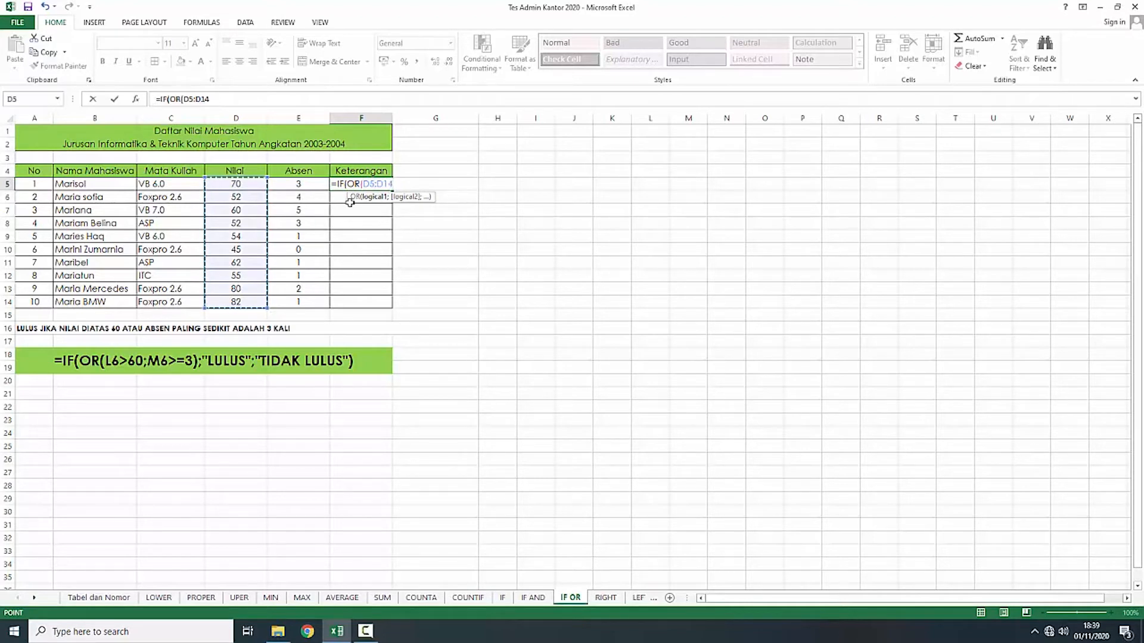
text(>60)
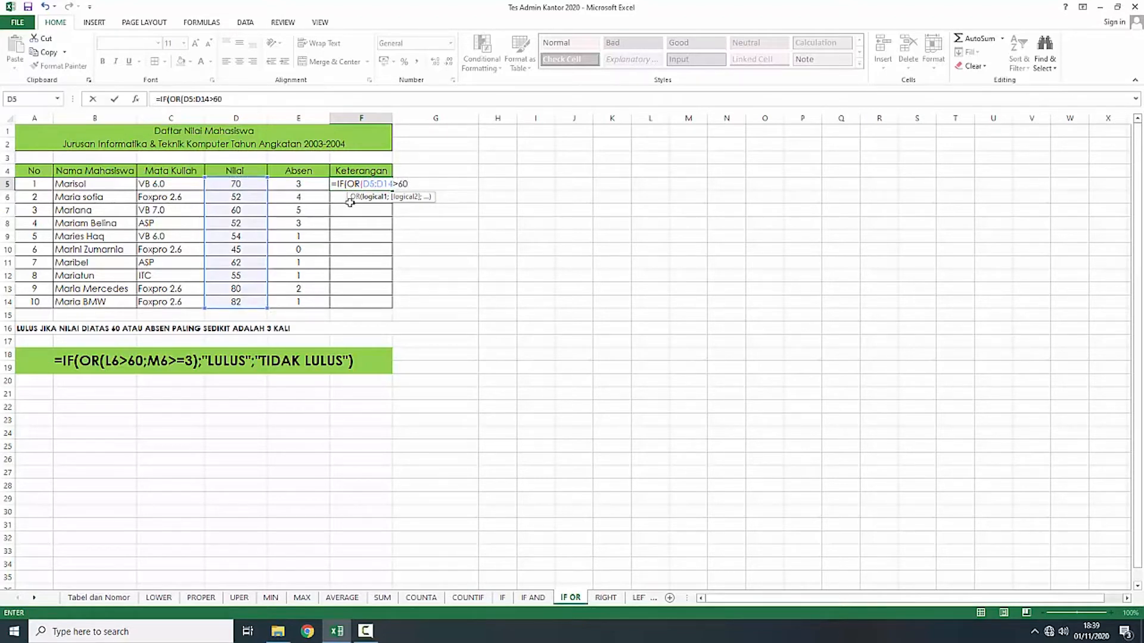
text(;)
drag(314, 183, 307, 302)
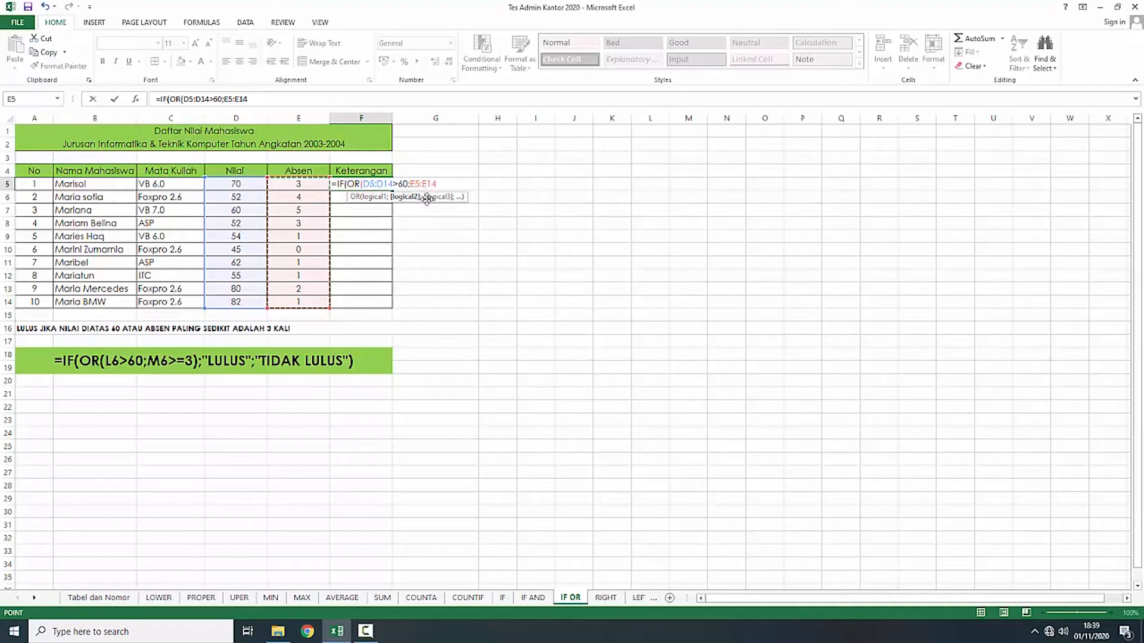
text(>=3)
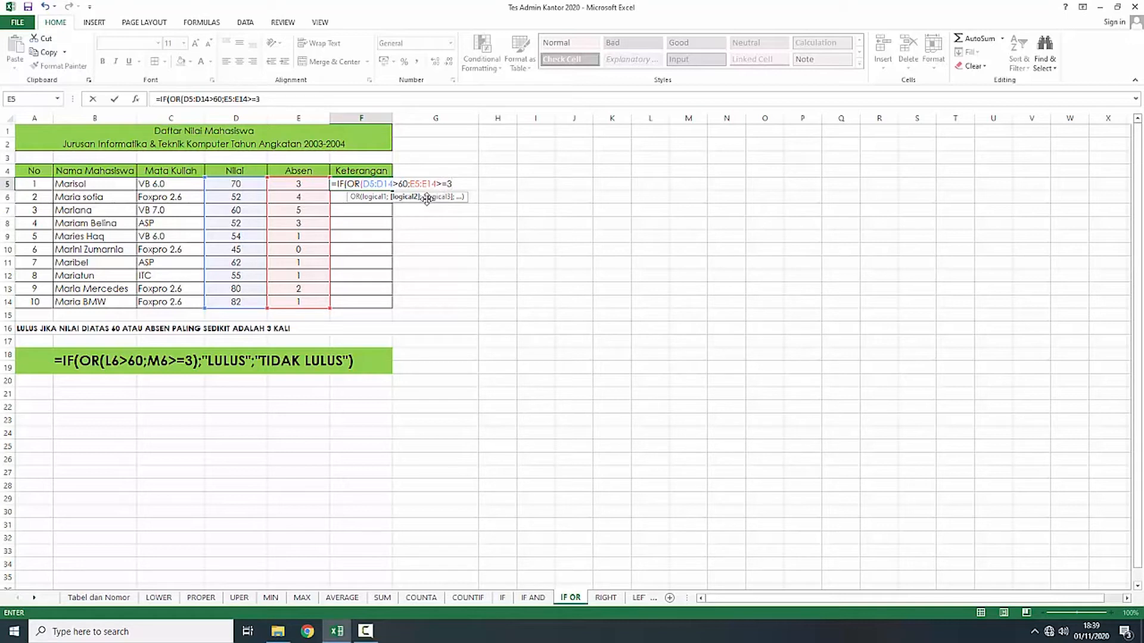
text();)
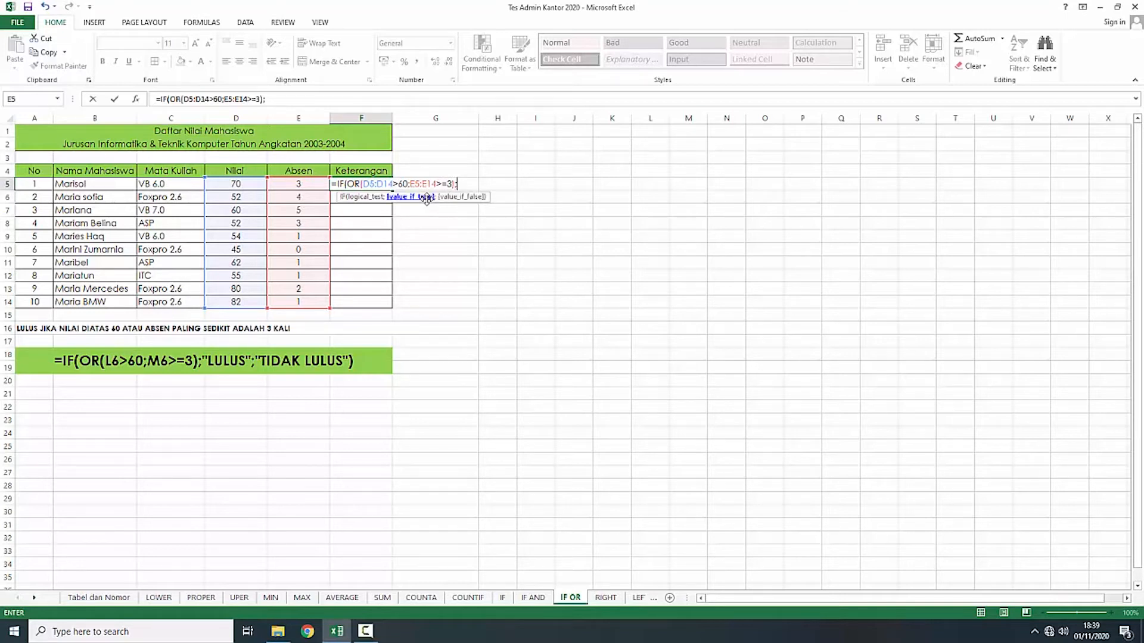
text("LULUS";"TIDA)
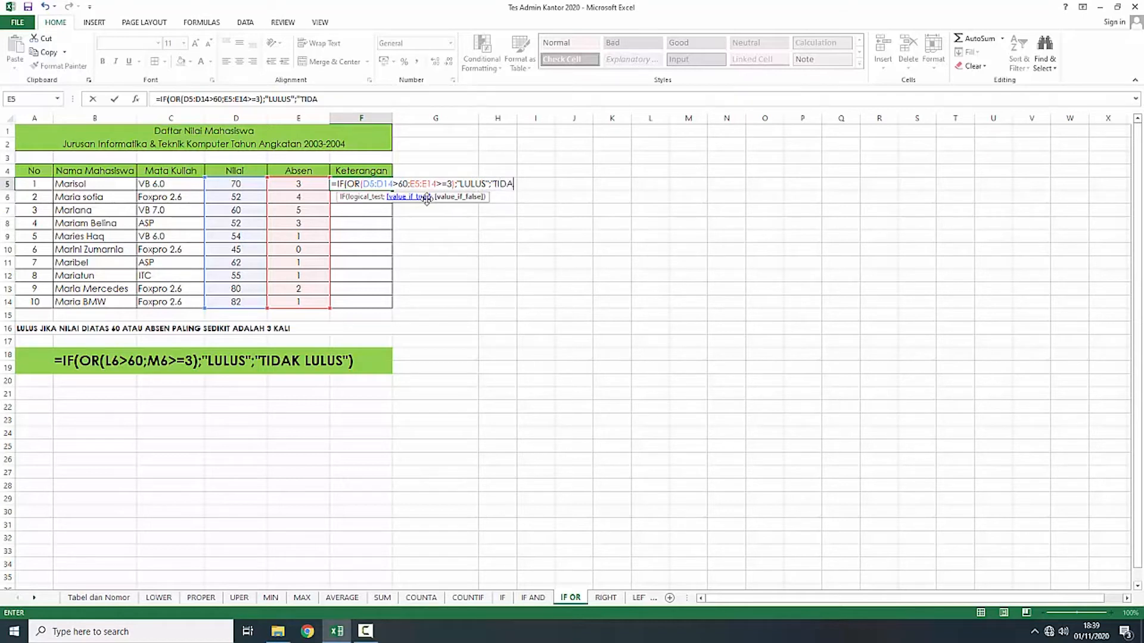
text(K LU)
key(BackSpace)
text(LUS"))
key(Return)
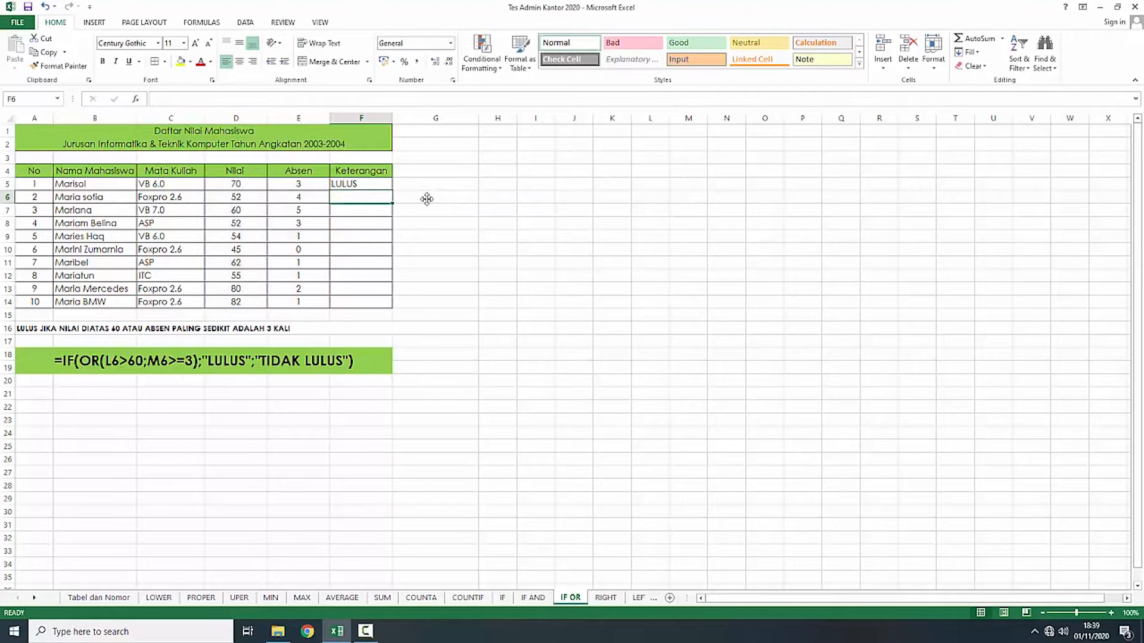
Step: Fill the F5 formula down to F14 and check the Keterangan results
click(345, 186)
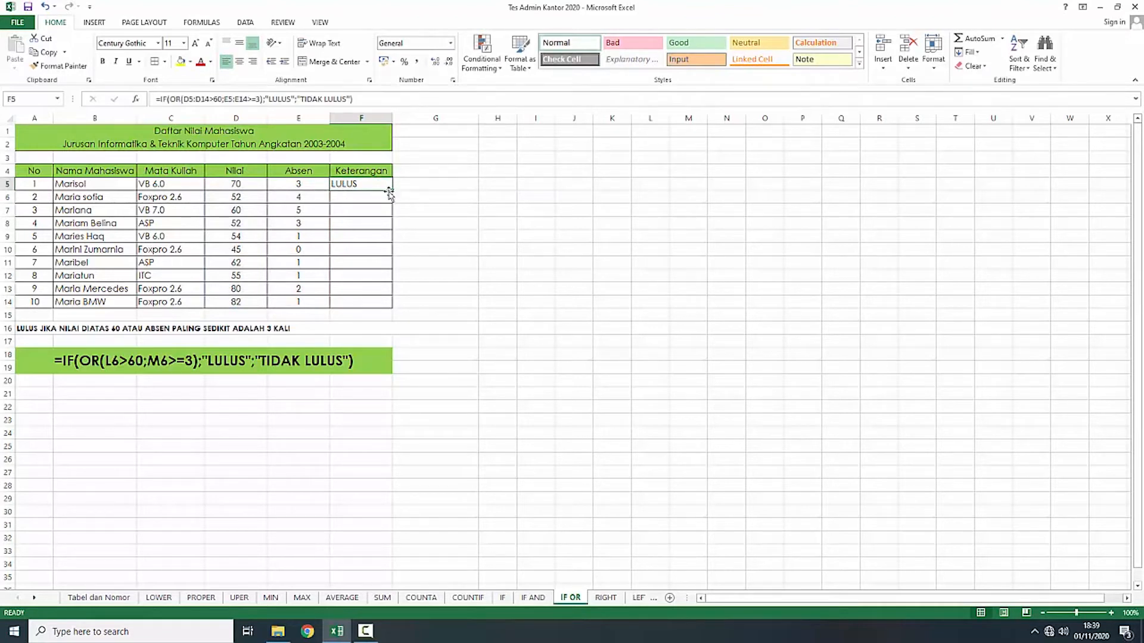
drag(391, 190, 388, 303)
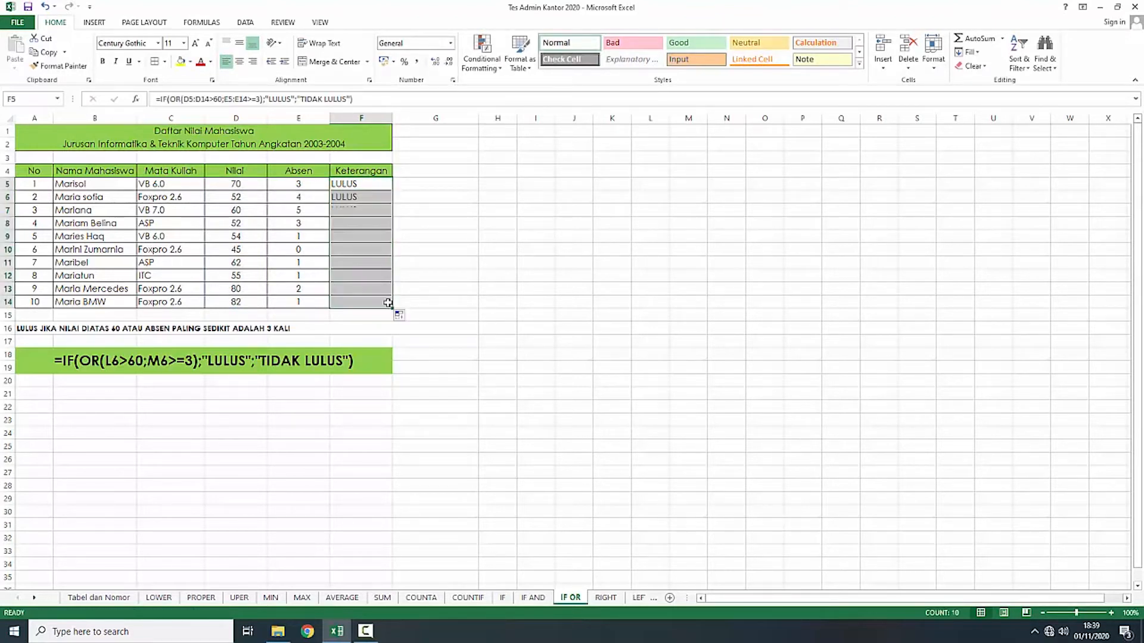
click(439, 264)
click(439, 336)
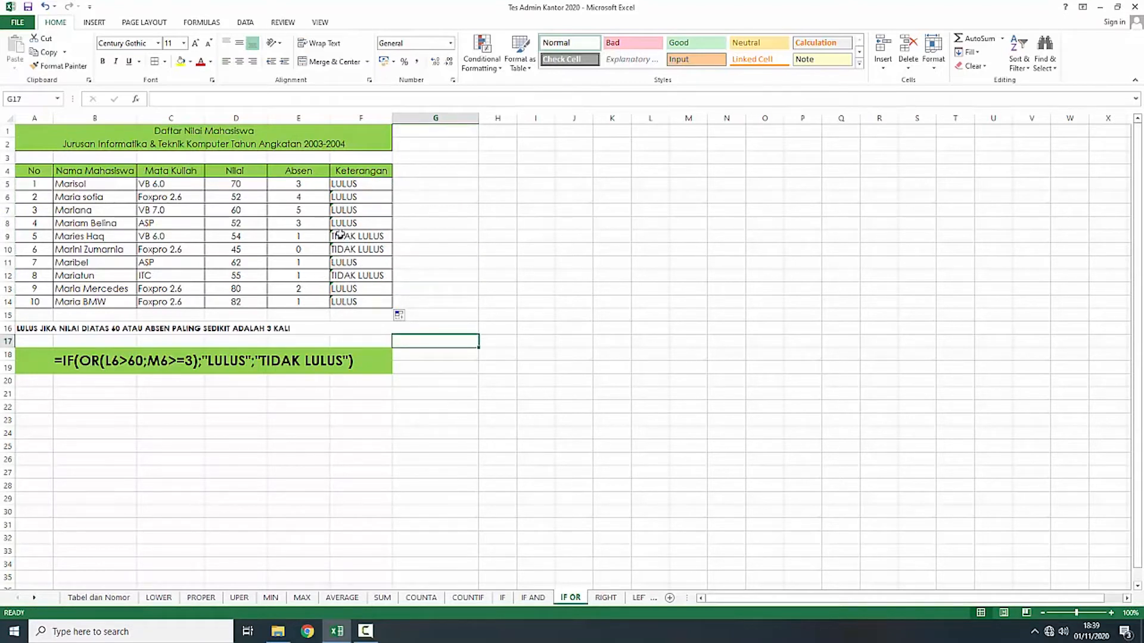
click(521, 437)
click(511, 485)
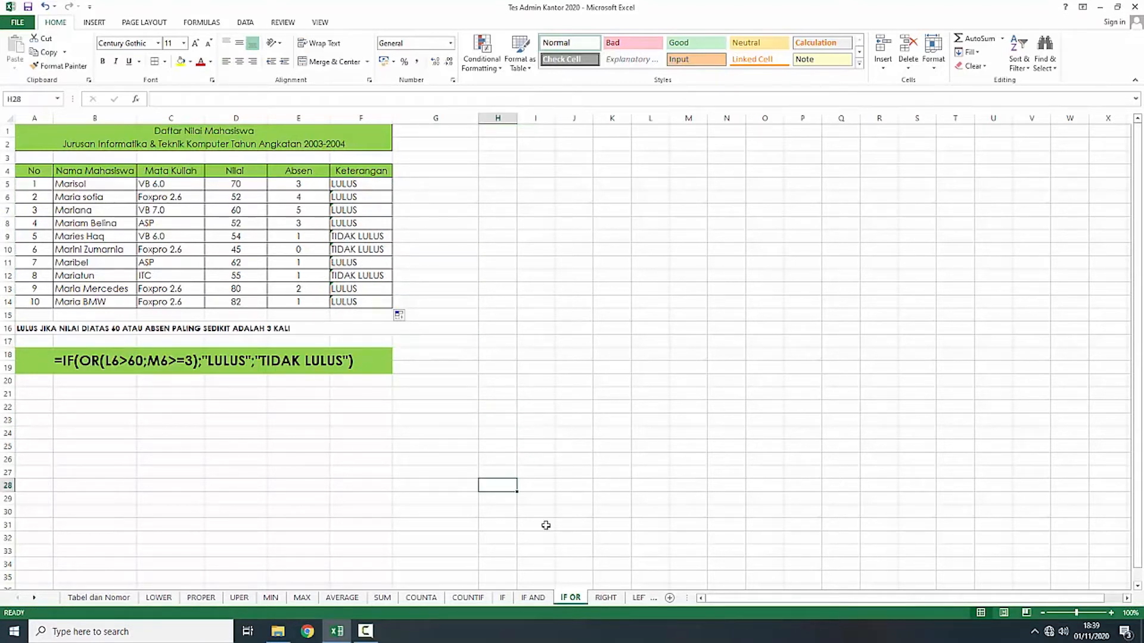
Step: On the RIGHT sheet, review the NIS codes and enter =RIGHT(B6;2) in the first KODE JABATAN cell, D6
click(606, 597)
click(201, 341)
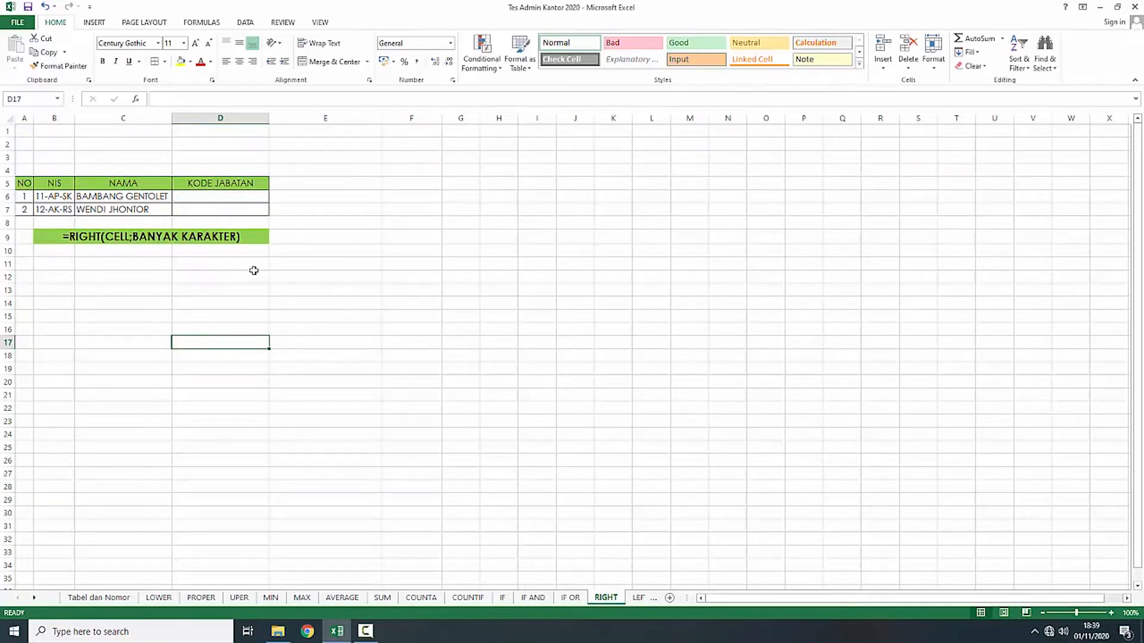
click(197, 197)
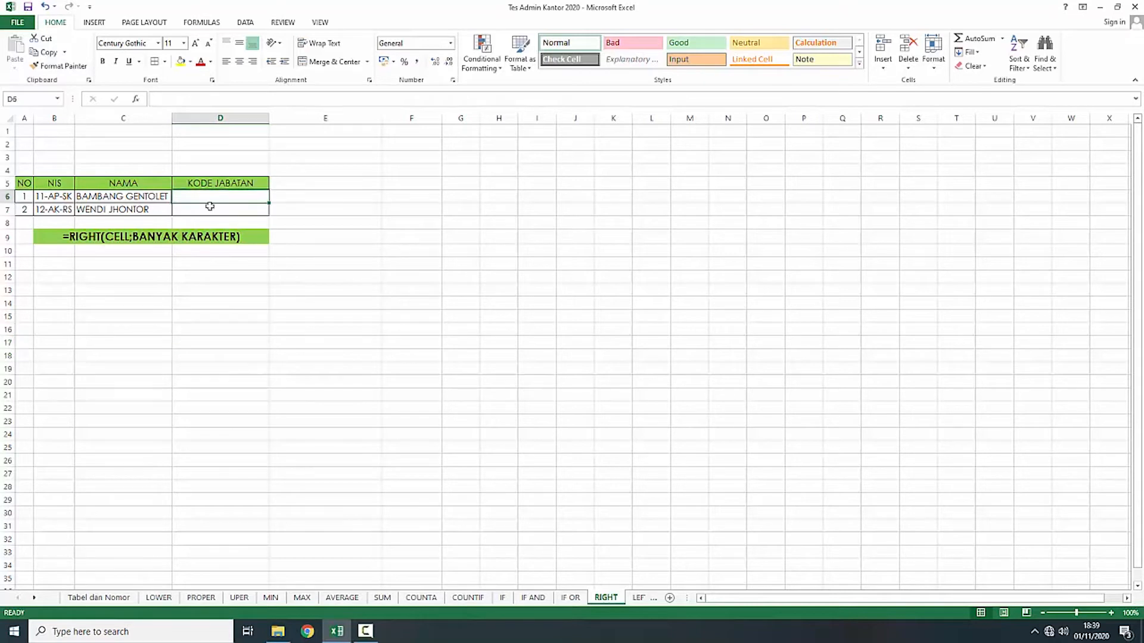
click(40, 200)
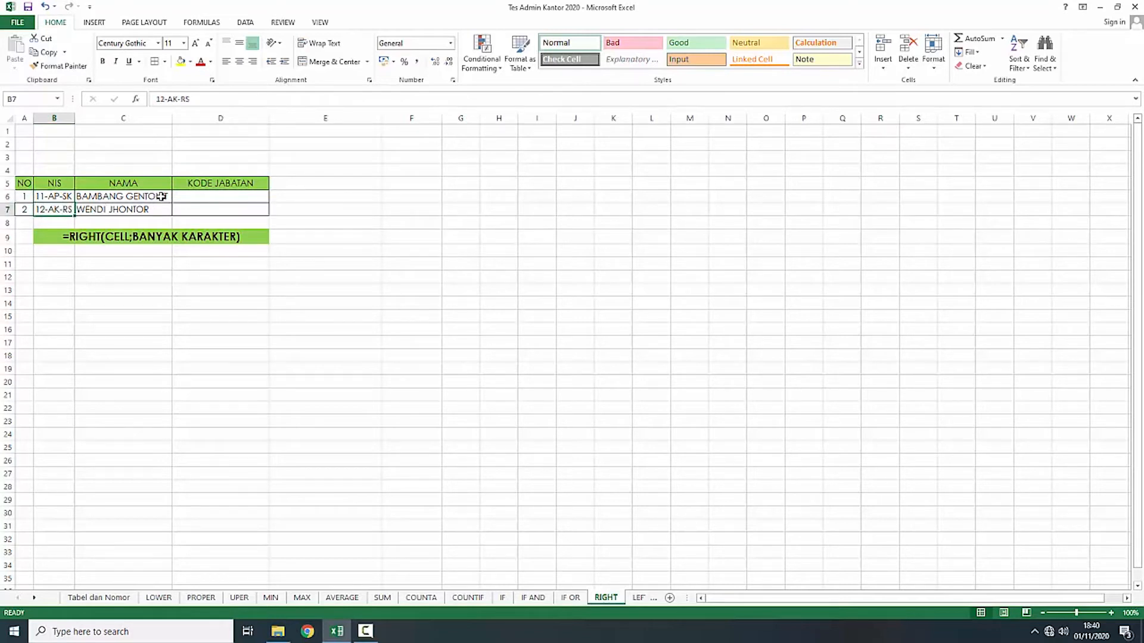
click(197, 197)
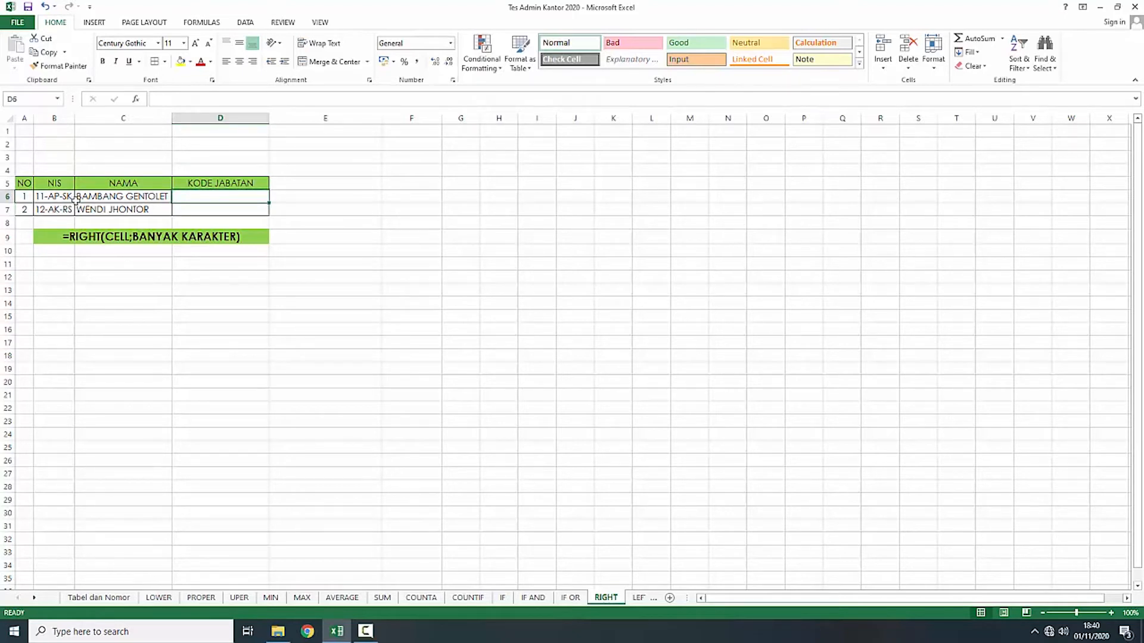
click(99, 266)
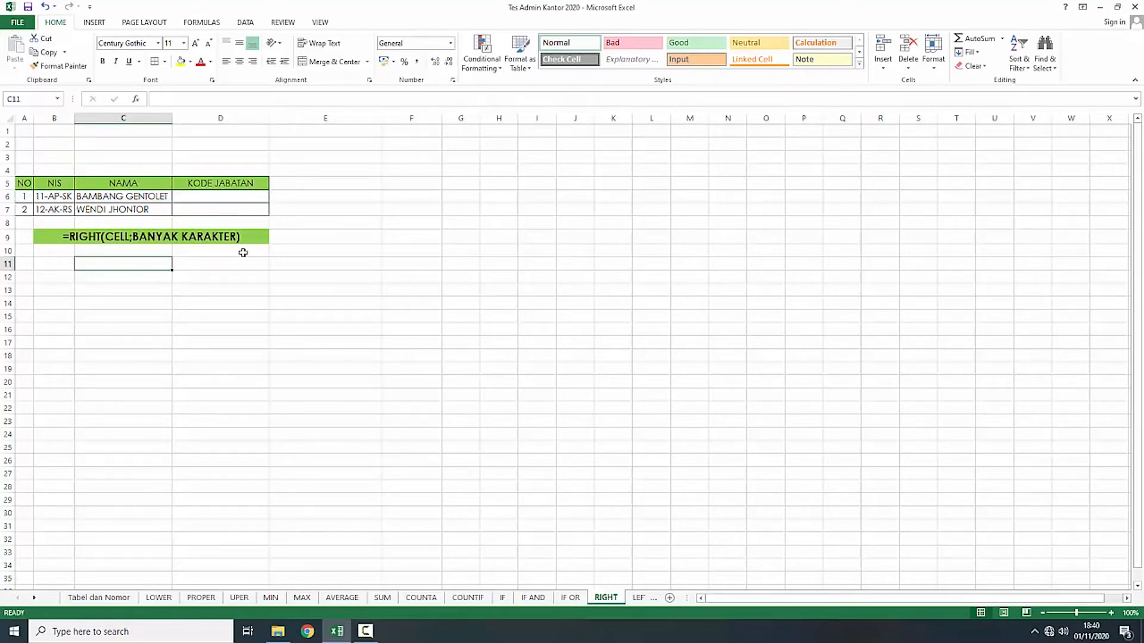
click(227, 194)
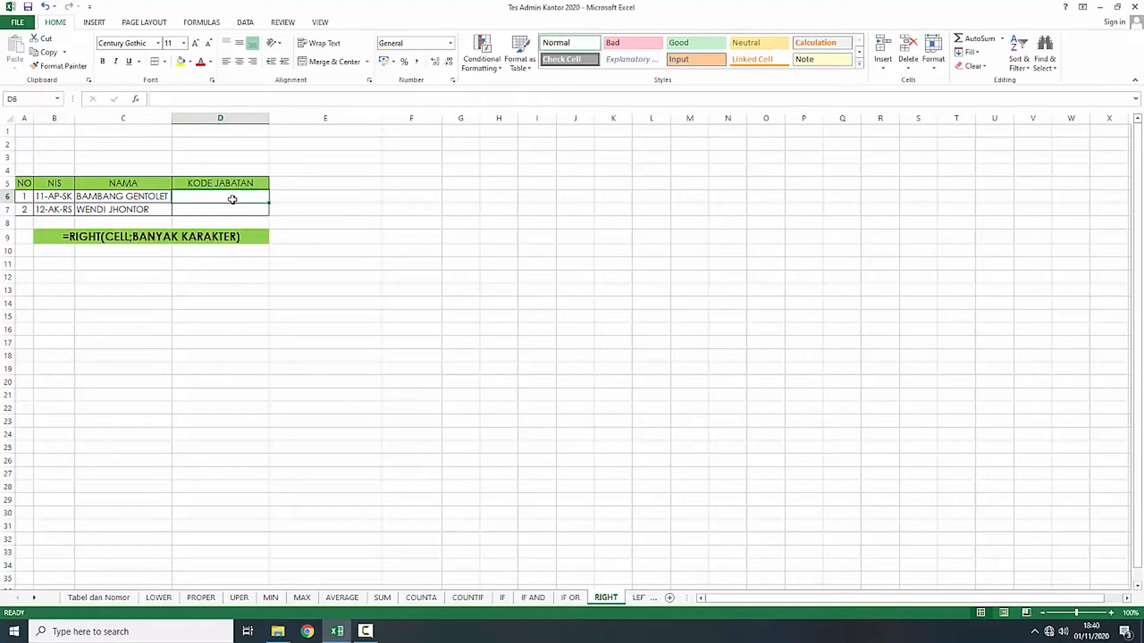
text(=)
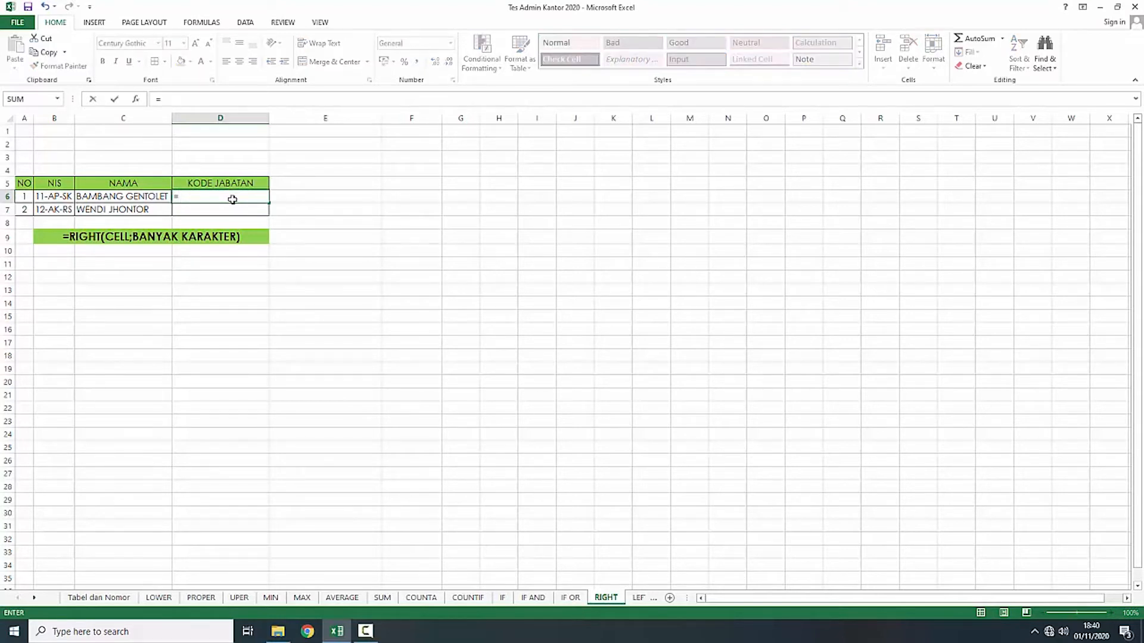
text(RIGHT)
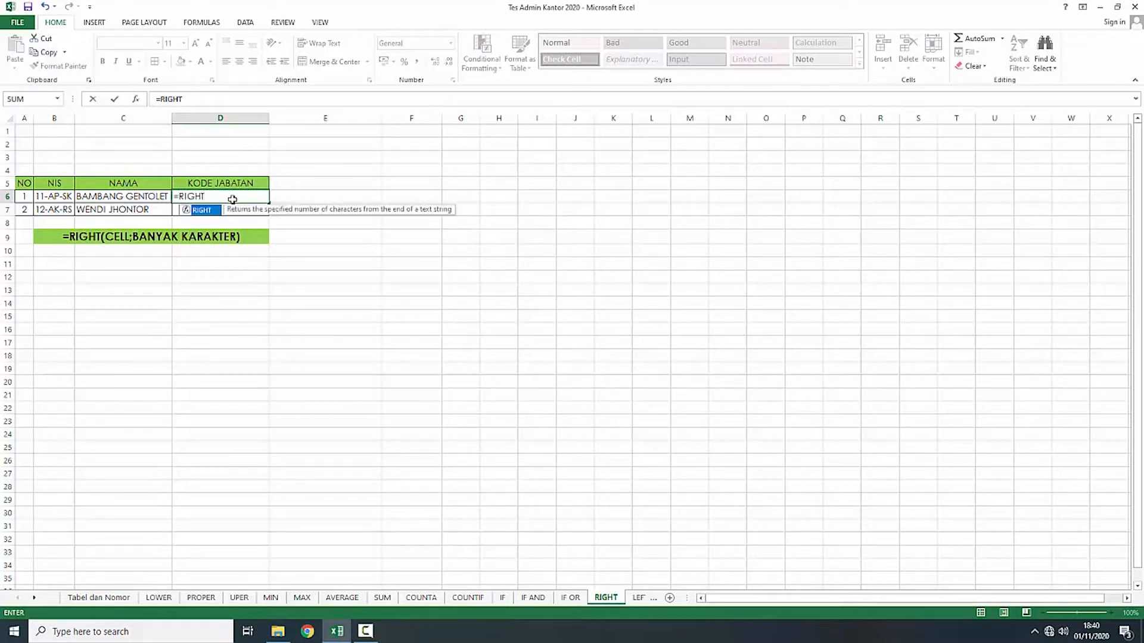
text(()
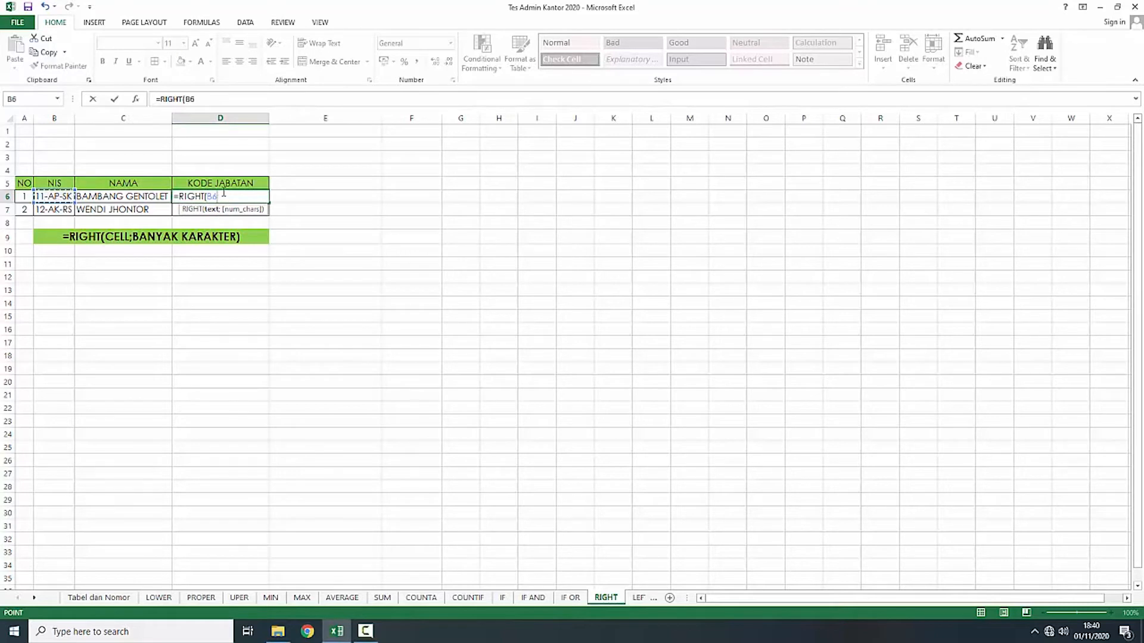
text(;2)
key(Return)
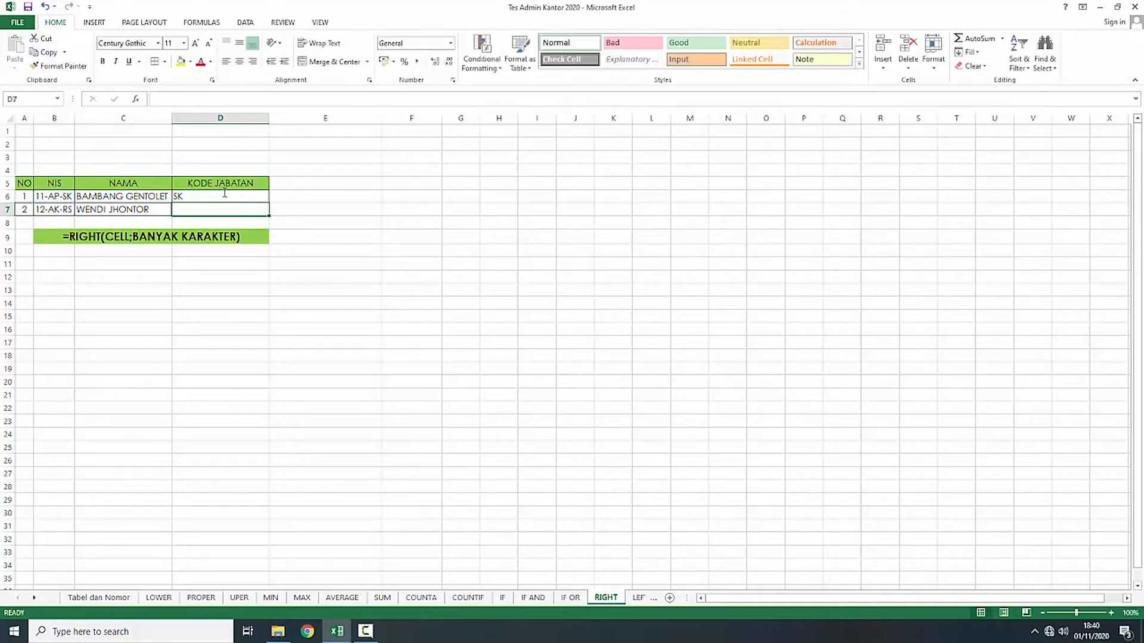
Step: Center the result in D6 and compare it with the NIS code in B6
click(224, 196)
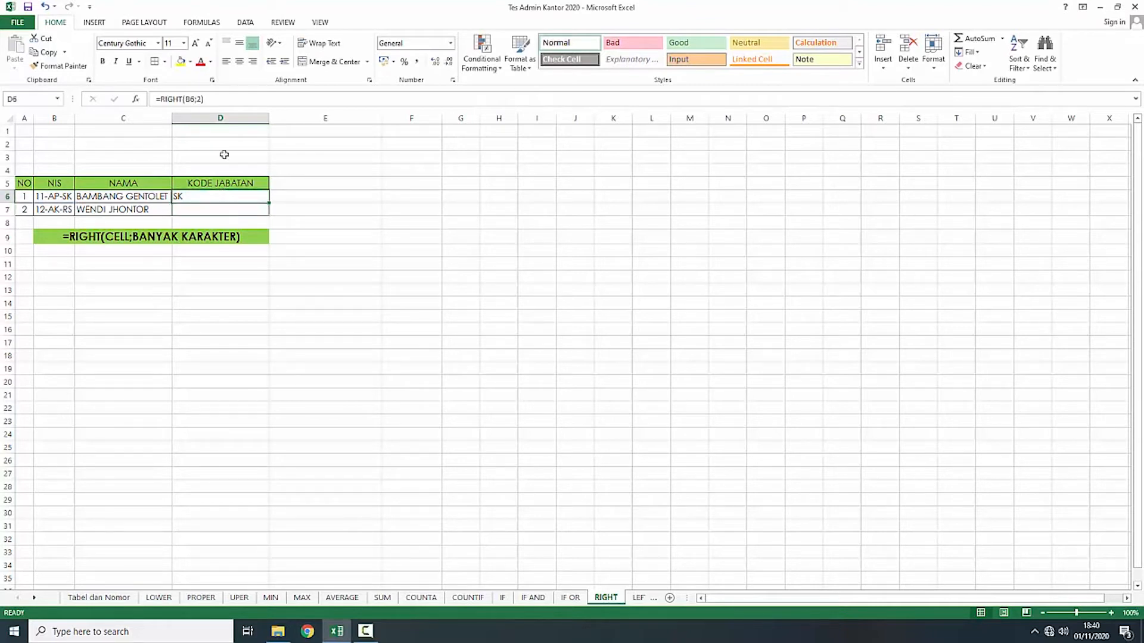
click(240, 62)
click(283, 209)
click(225, 200)
click(68, 199)
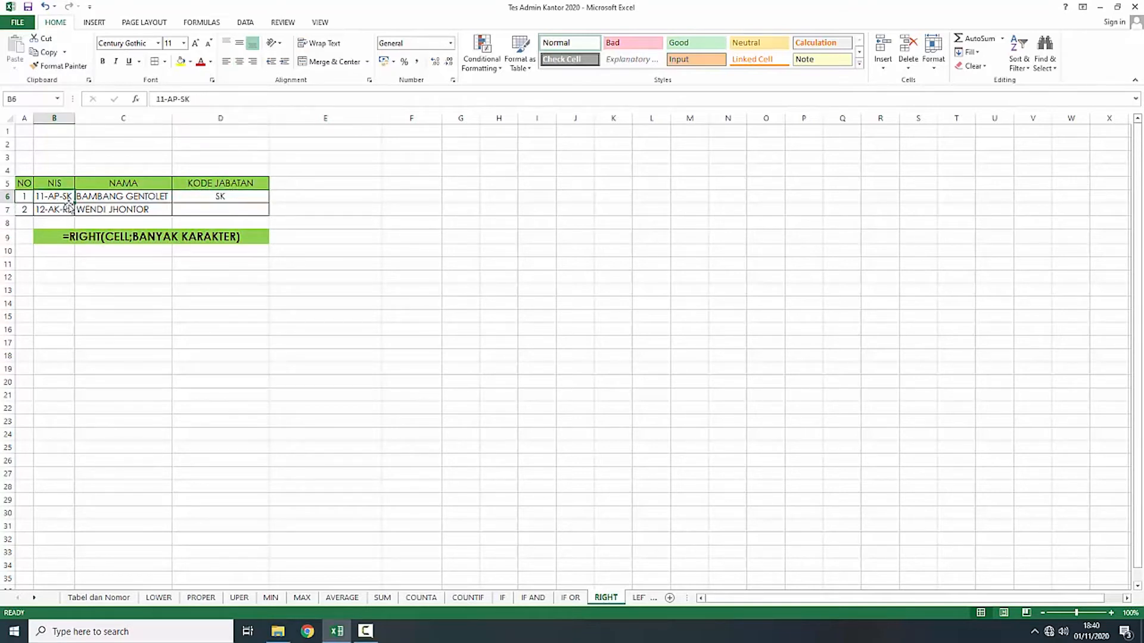
Step: Fill the D6 formula down to D7 and check the result against the NIS code in B7
click(220, 198)
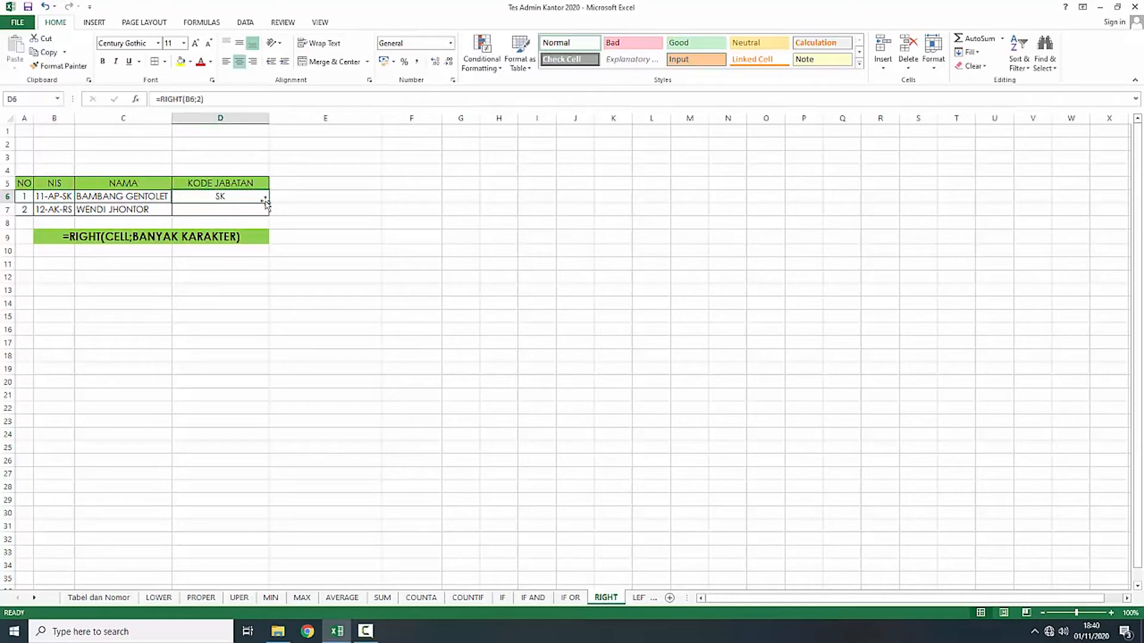
drag(268, 202, 268, 217)
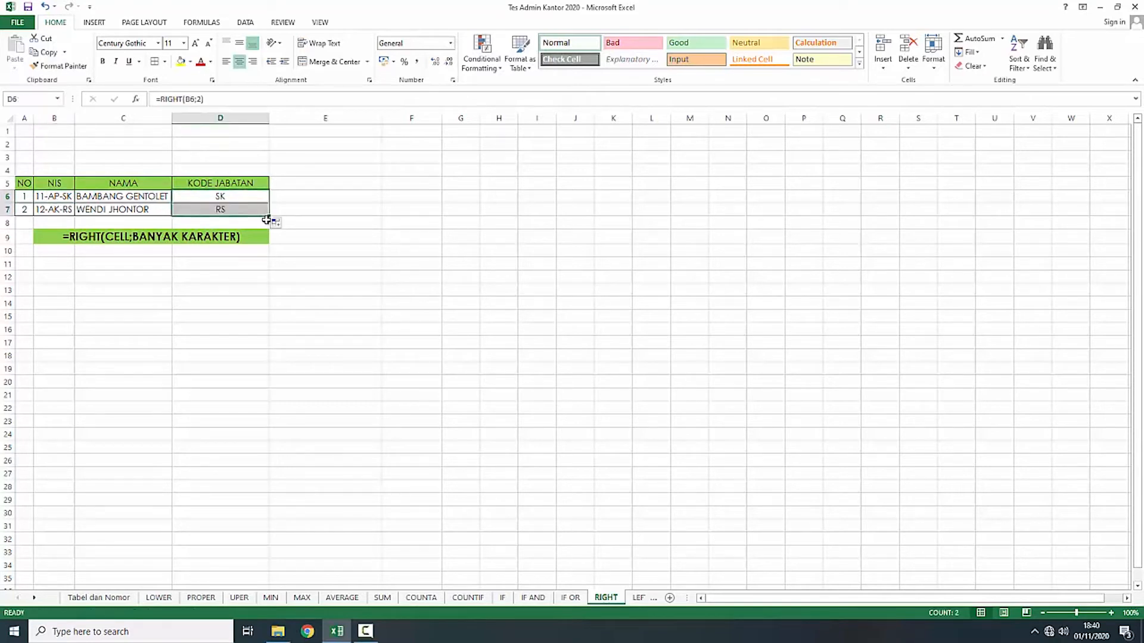
click(259, 261)
click(225, 211)
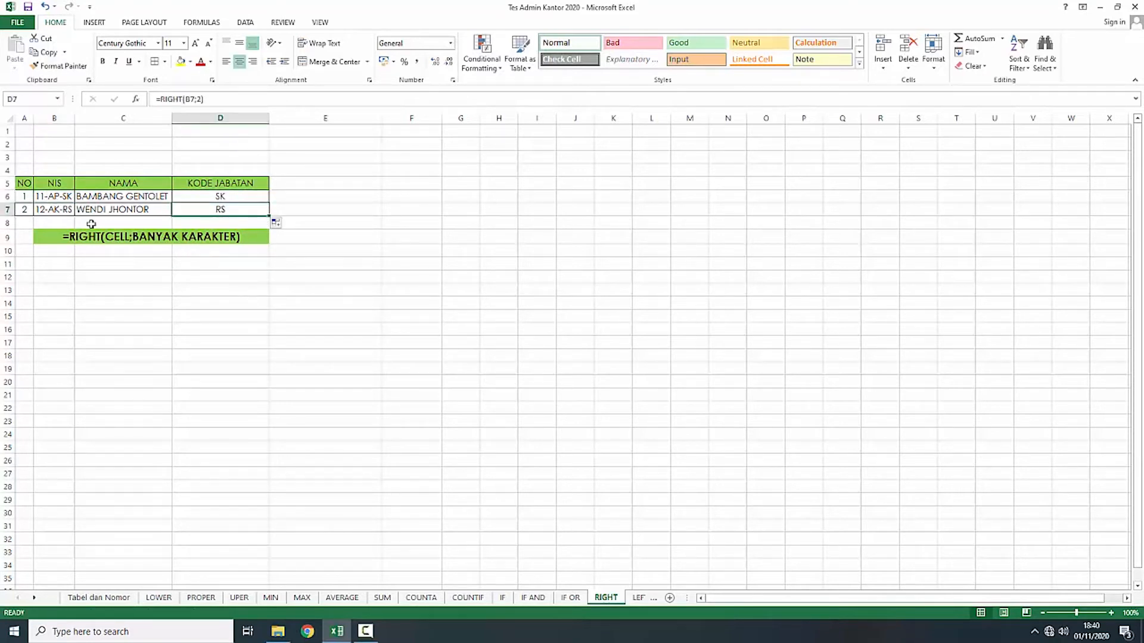
click(60, 210)
click(322, 290)
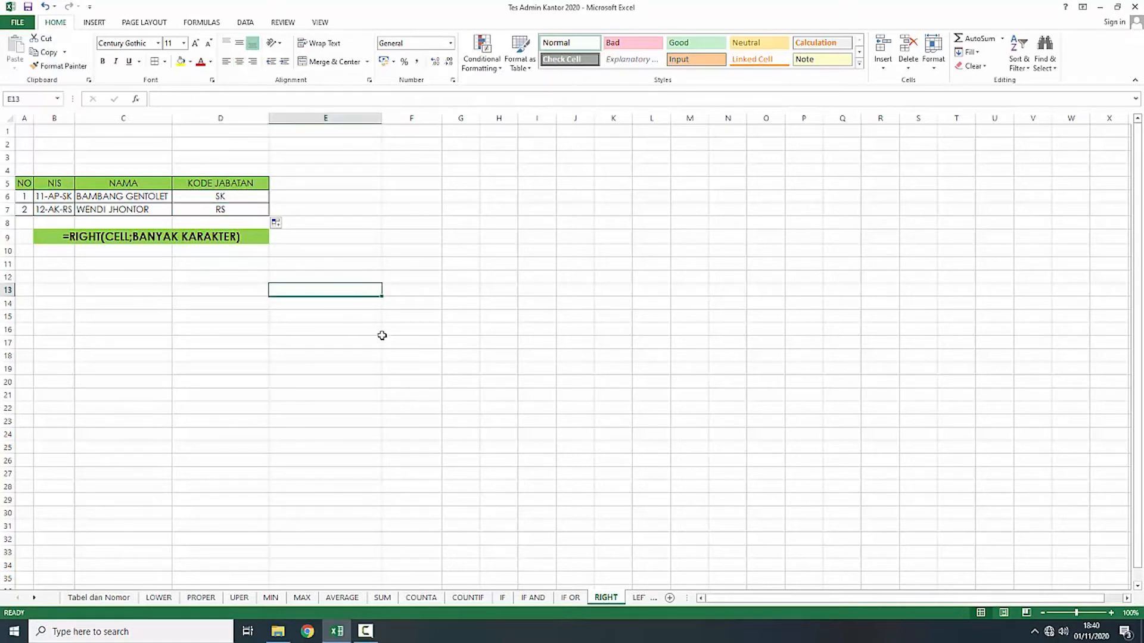
Step: On the LEFT sheet, enter =LEFT(B6;2) in the first KODE JABATAN cell, D6
click(638, 597)
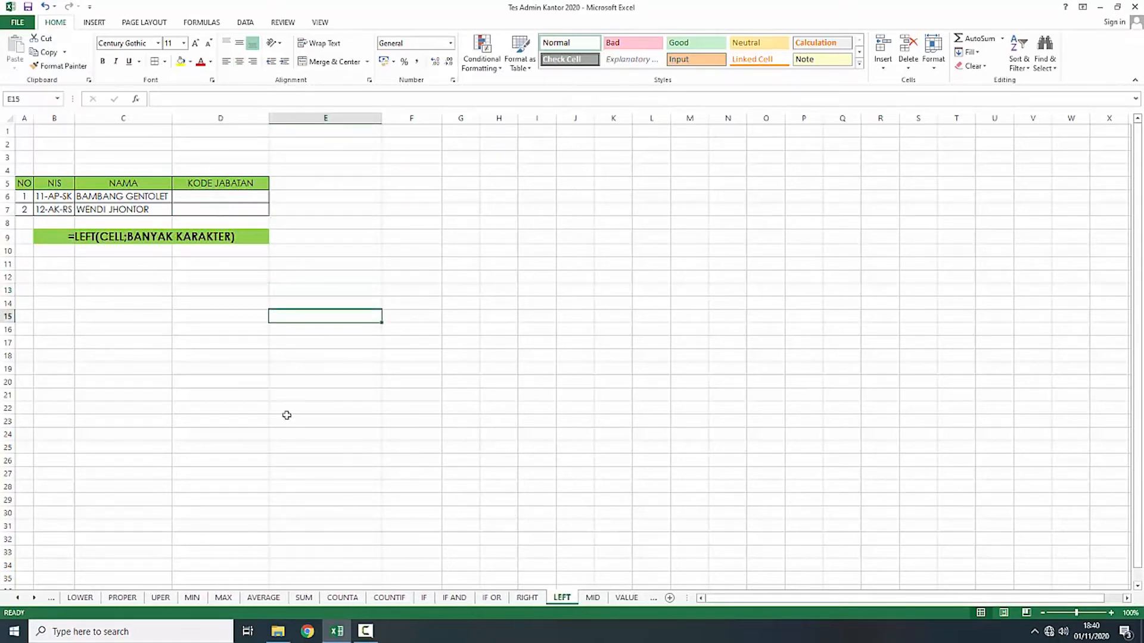
click(213, 197)
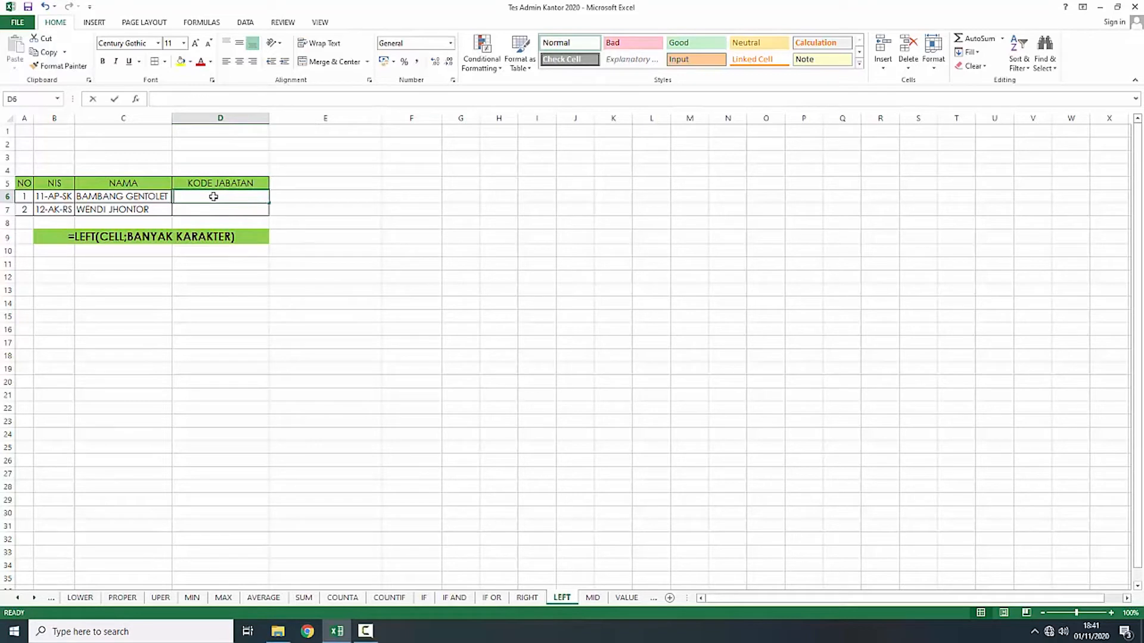
text(=LEF)
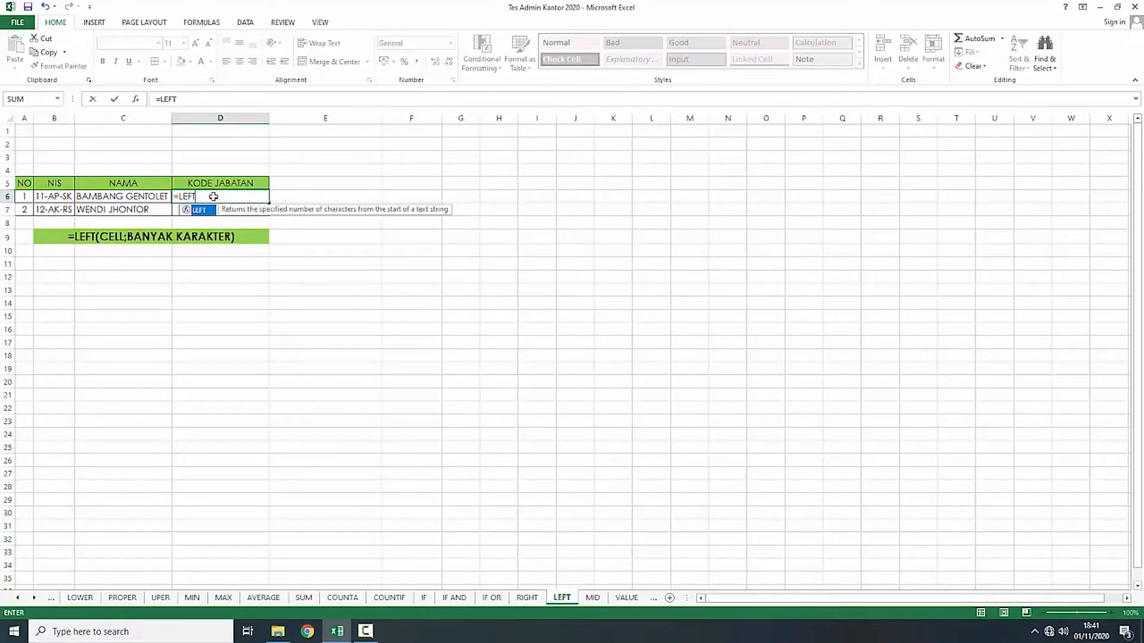
text(T)
double_click(200, 211)
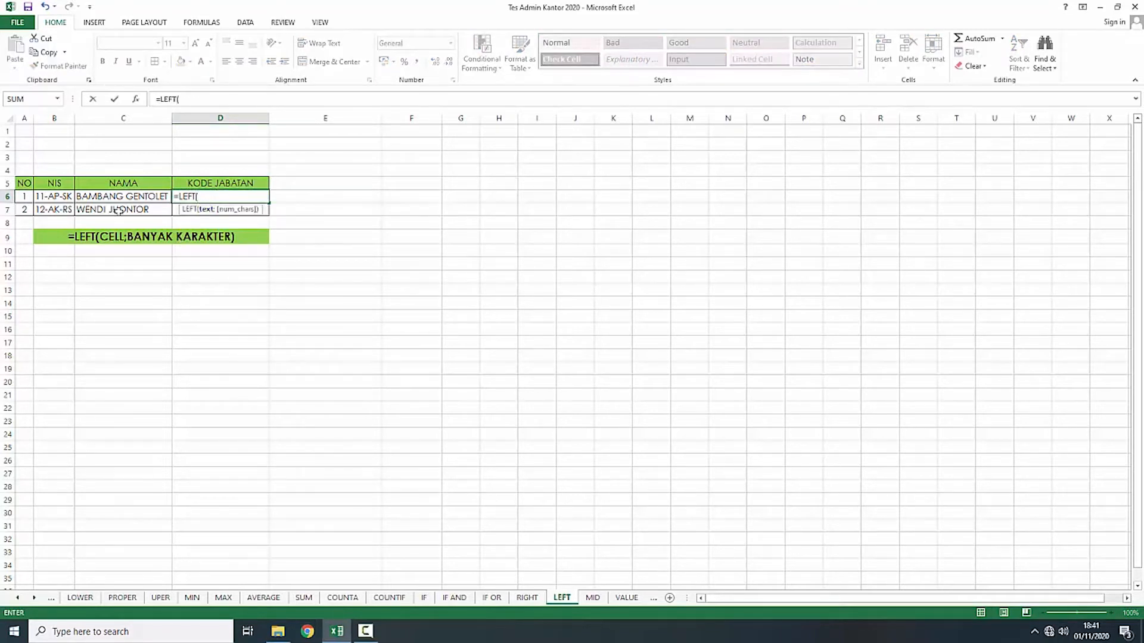
click(53, 198)
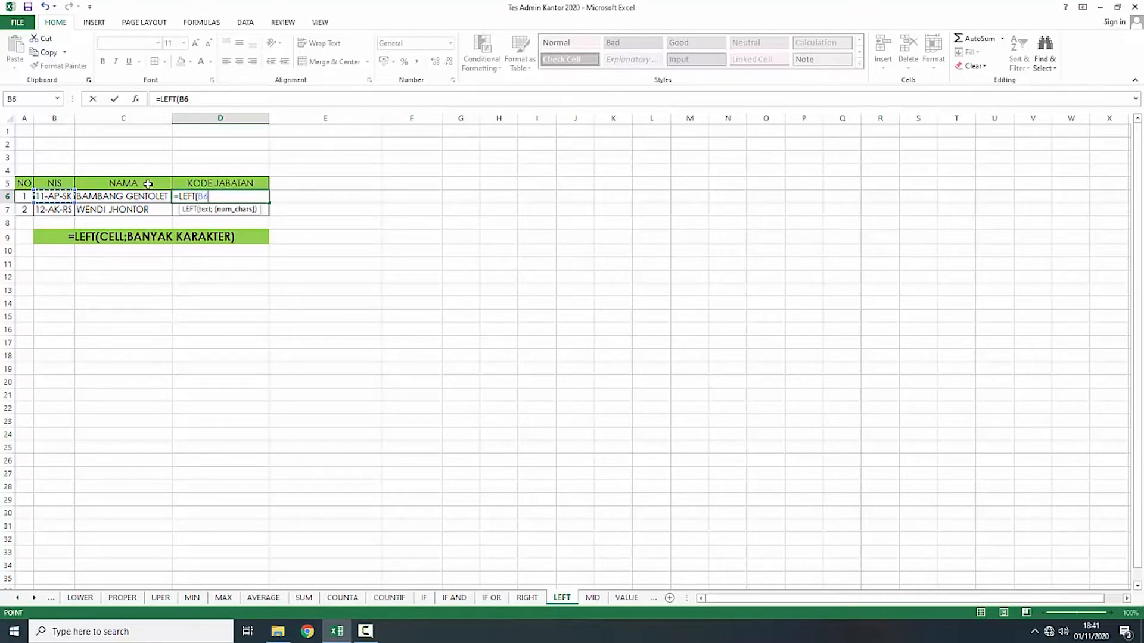
text(;2)
key(Return)
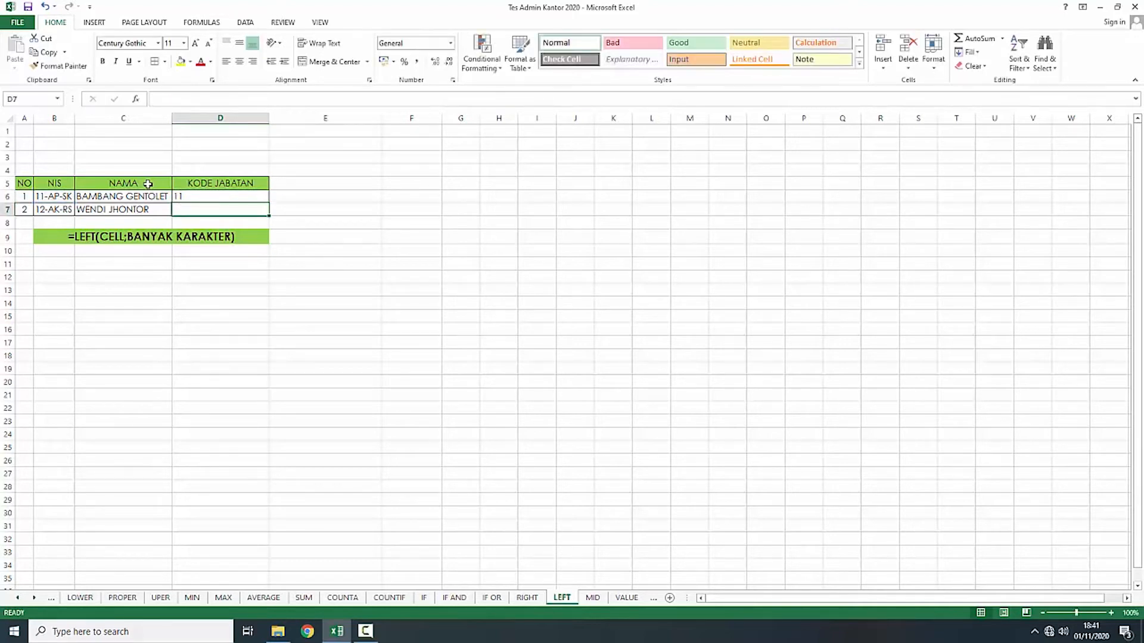
Step: Center D6 horizontally and vertically, and fill its LEFT formula down to D7
click(197, 199)
click(239, 61)
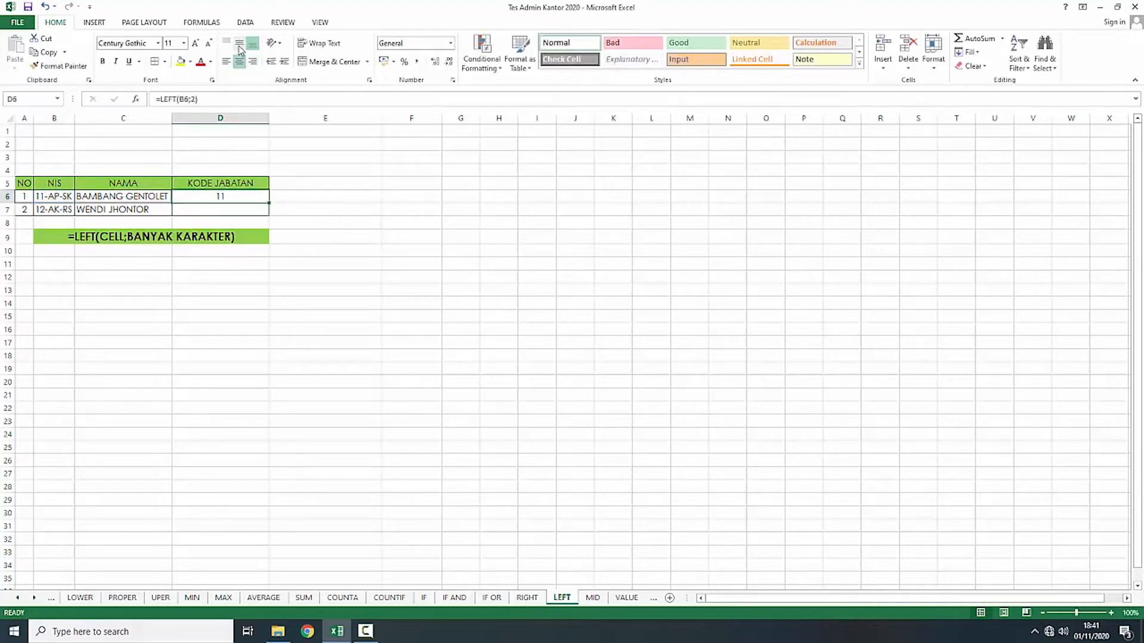
click(239, 43)
drag(268, 204, 268, 216)
click(240, 290)
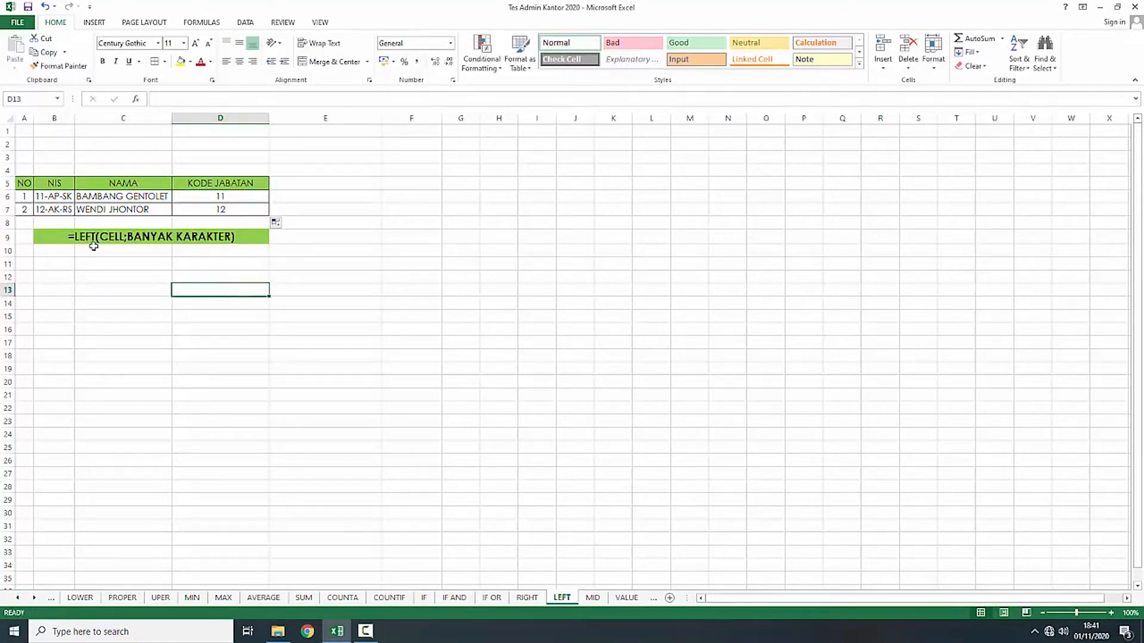
click(52, 196)
click(415, 362)
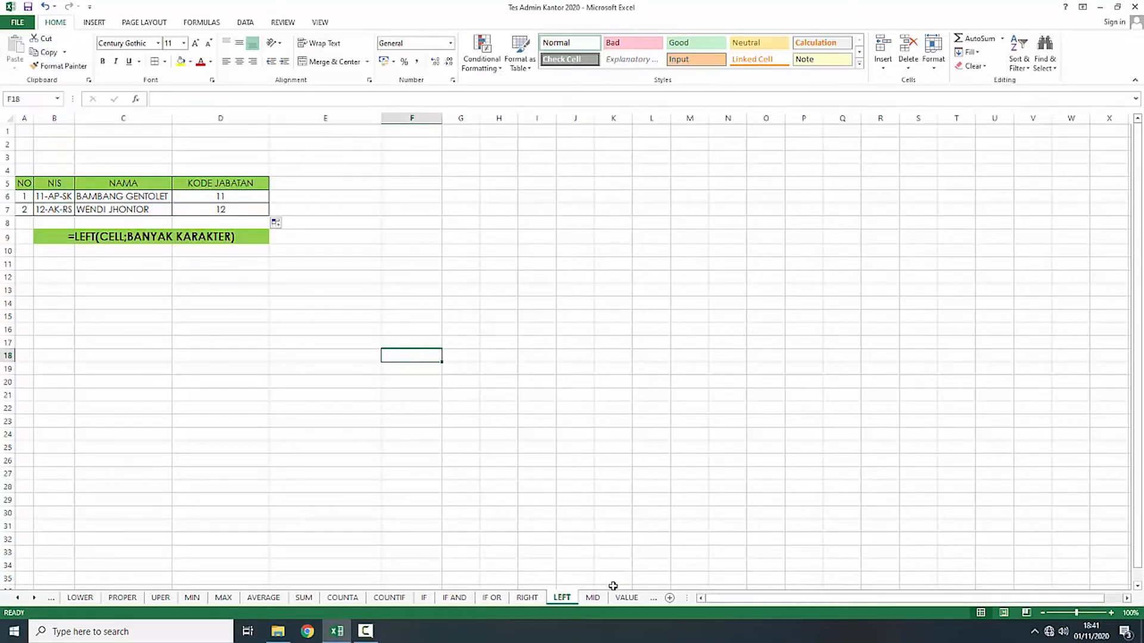
Step: On the MID sheet, enter =MID(B6;4;2) in the first KODE JABATAN cell, D6
click(593, 598)
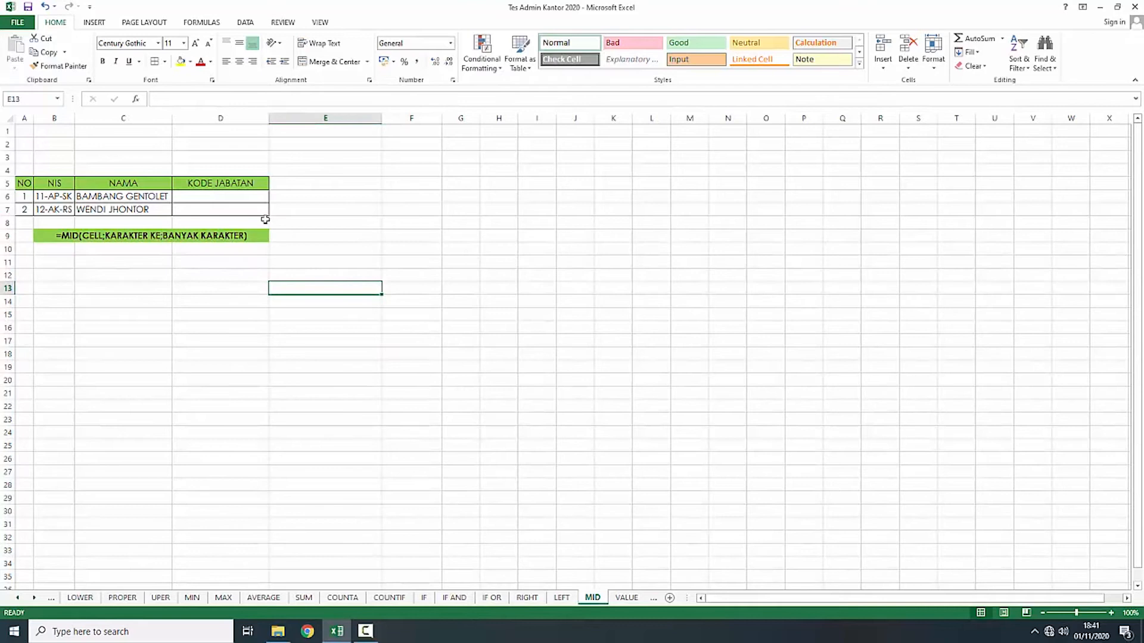
click(212, 199)
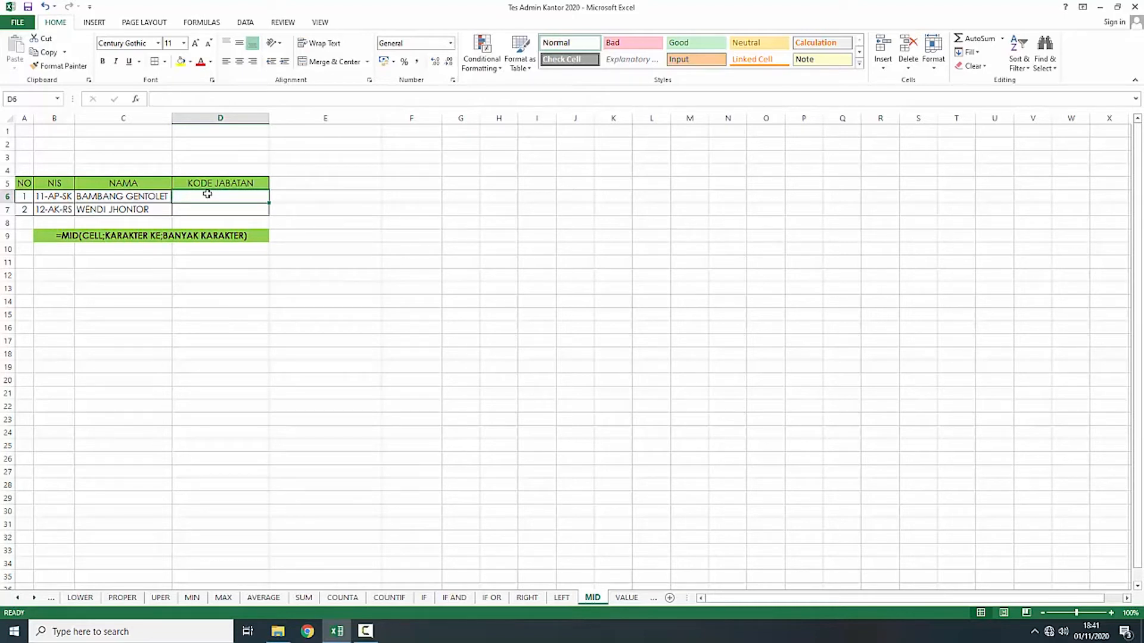
text(=MID()
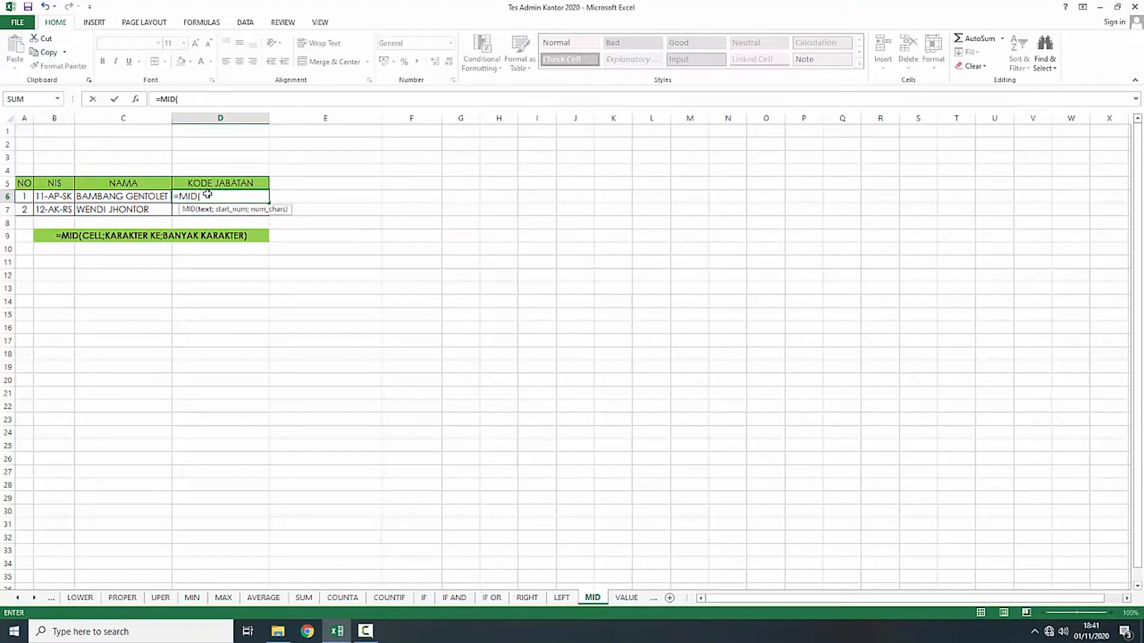
click(68, 199)
text(;4;2)
key(Return)
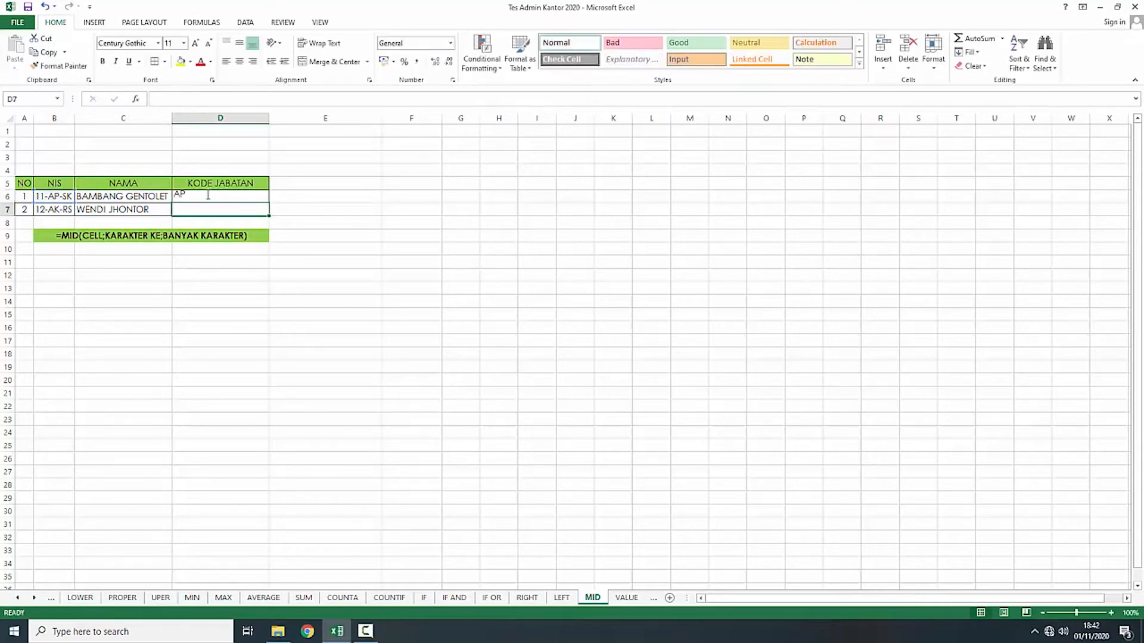
Step: Center the MID result in D6 horizontally and vertically, fill it down to D7 and check both cells
click(207, 196)
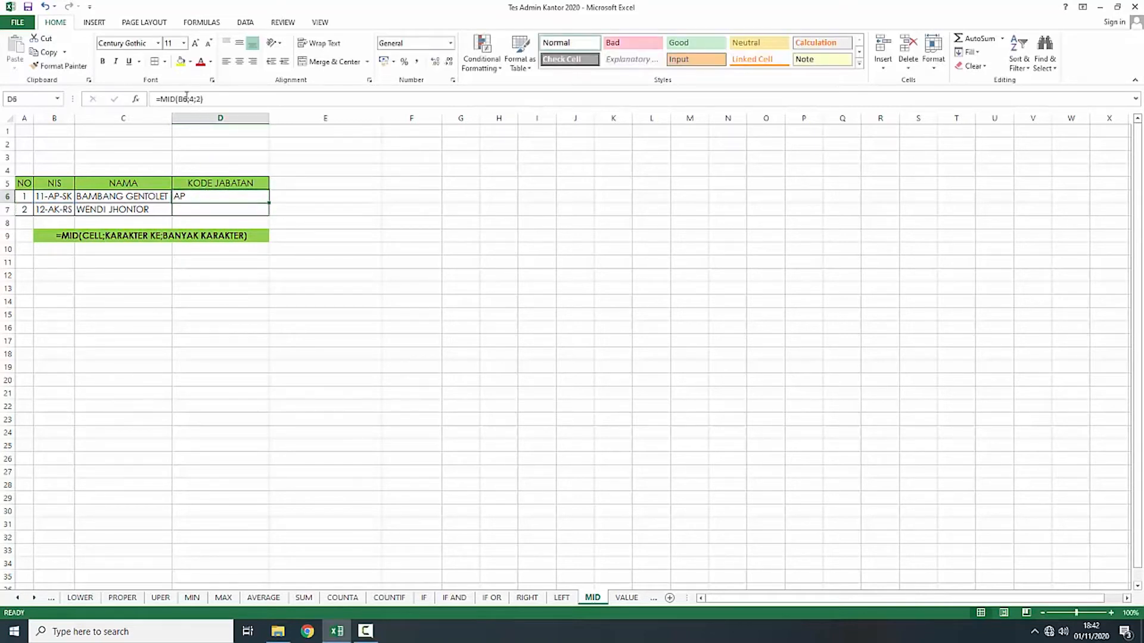
click(239, 62)
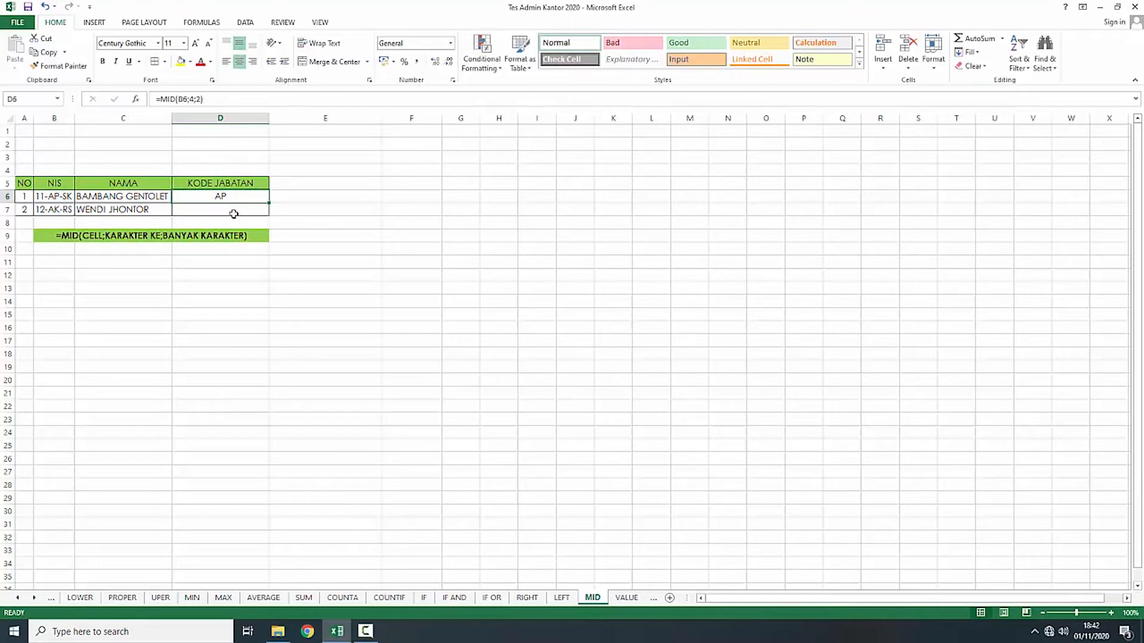
click(230, 213)
click(226, 195)
drag(269, 203, 268, 218)
click(231, 264)
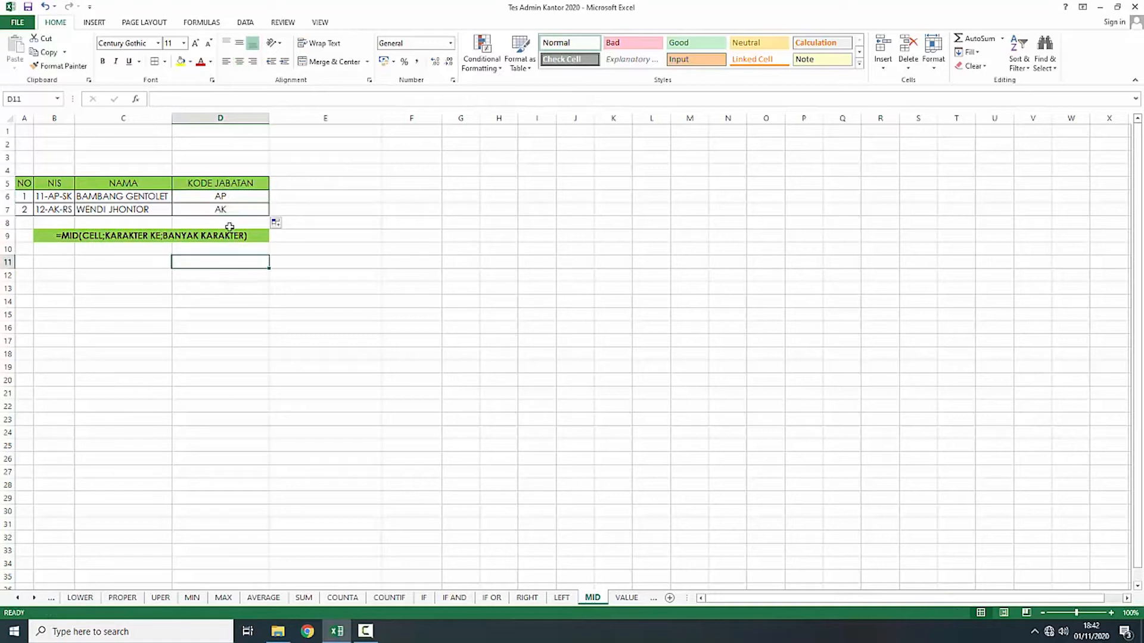
click(227, 212)
click(226, 196)
click(250, 276)
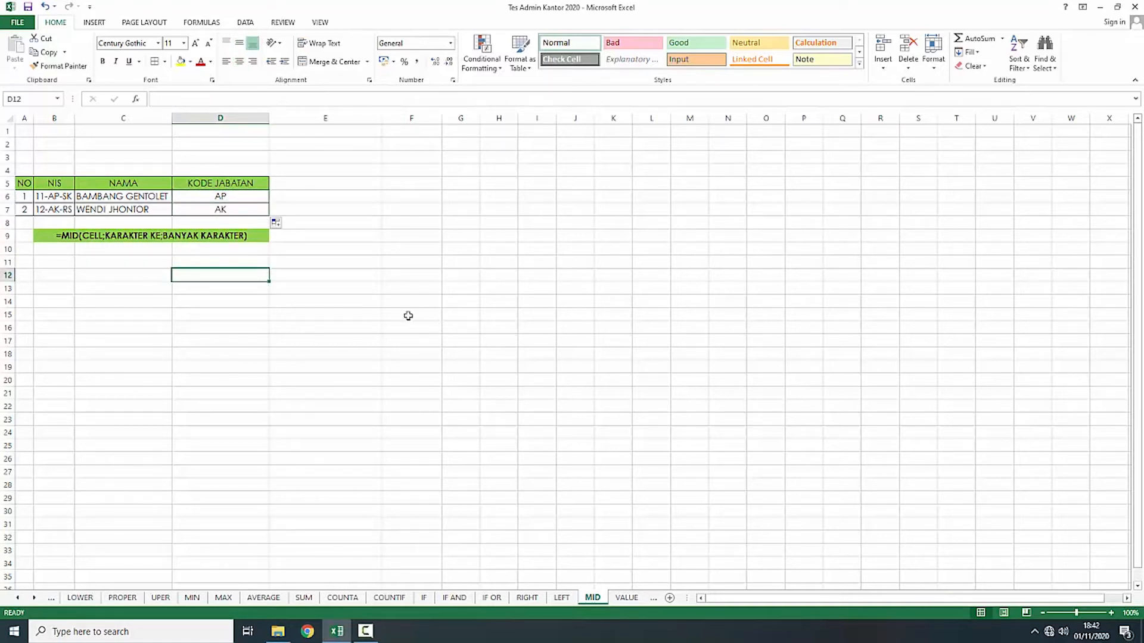
click(358, 246)
click(335, 325)
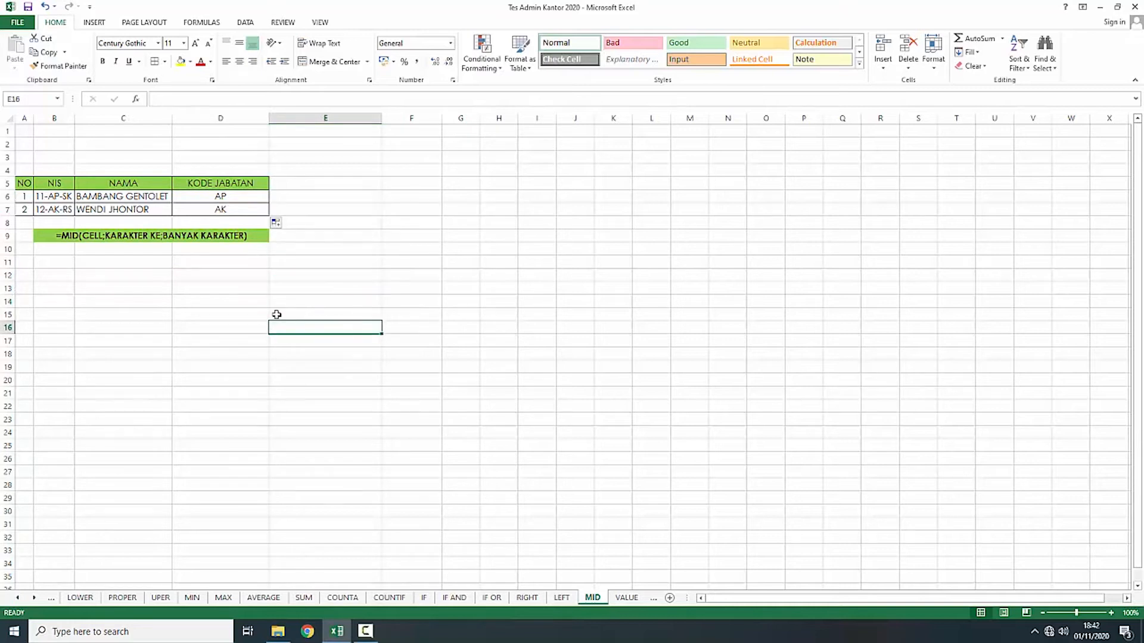
click(144, 281)
click(352, 330)
Step: On the VALUE sheet, review the code in A7 and the VALUE formula pattern below the table
click(626, 597)
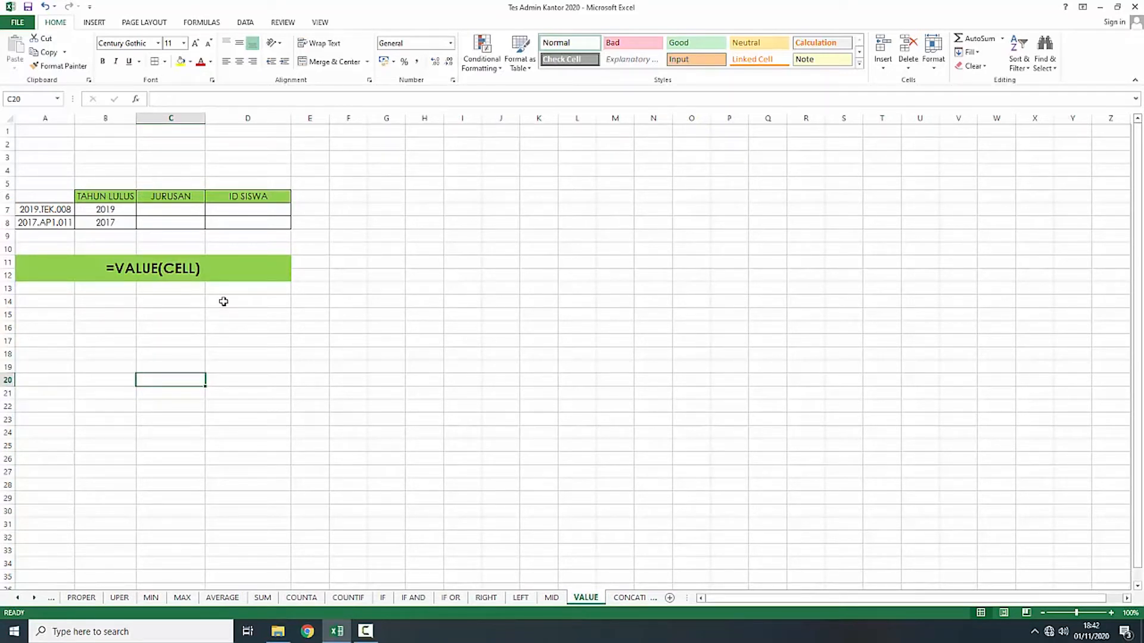
click(55, 214)
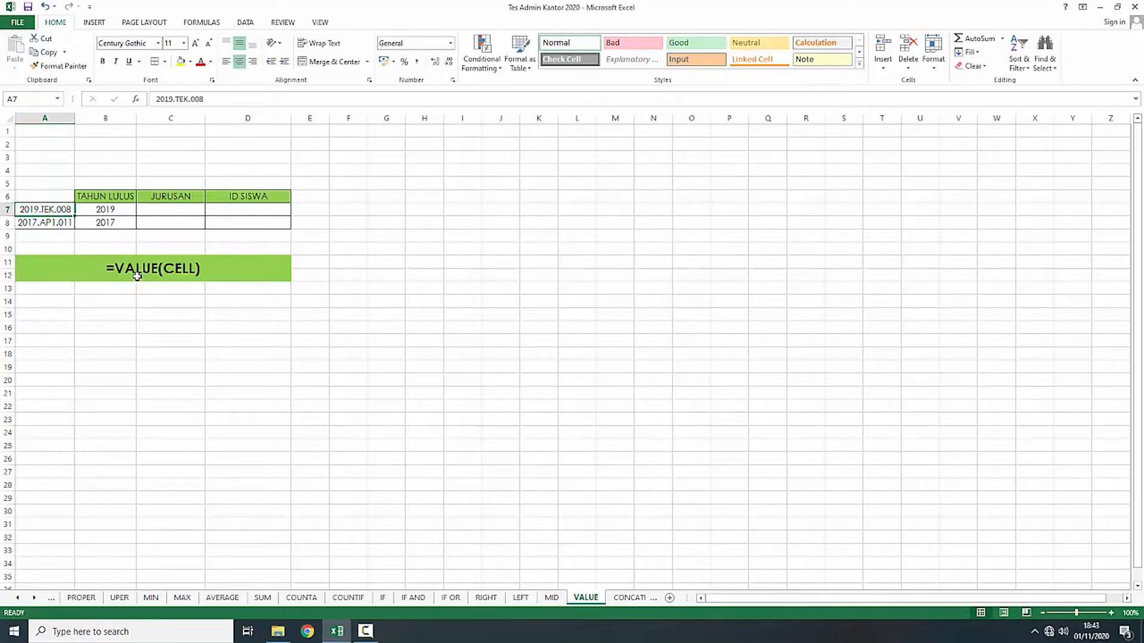
click(115, 262)
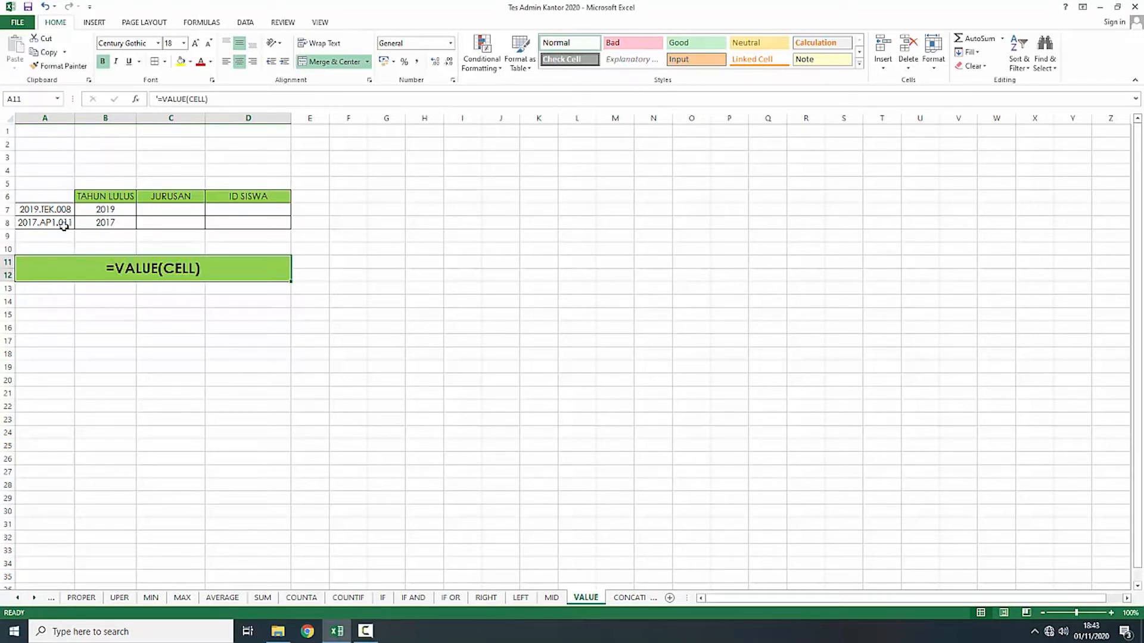
click(123, 308)
click(130, 274)
Step: Enter =MID(A7;6;3) in the first JURUSAN cell, C7, and fill it down to C8
click(181, 210)
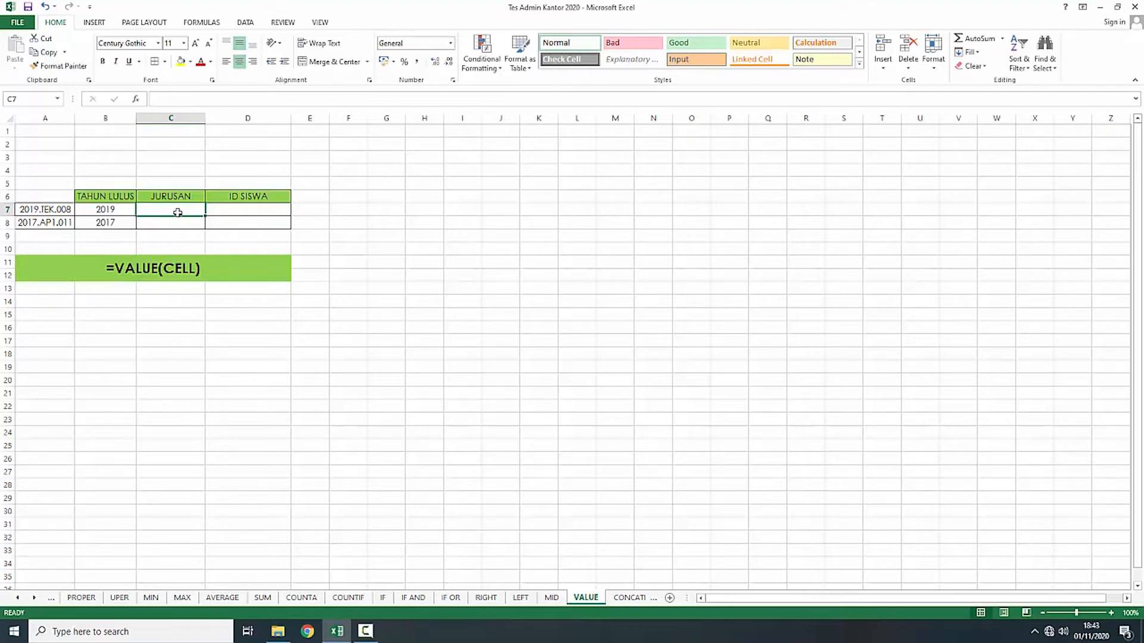
text(=)
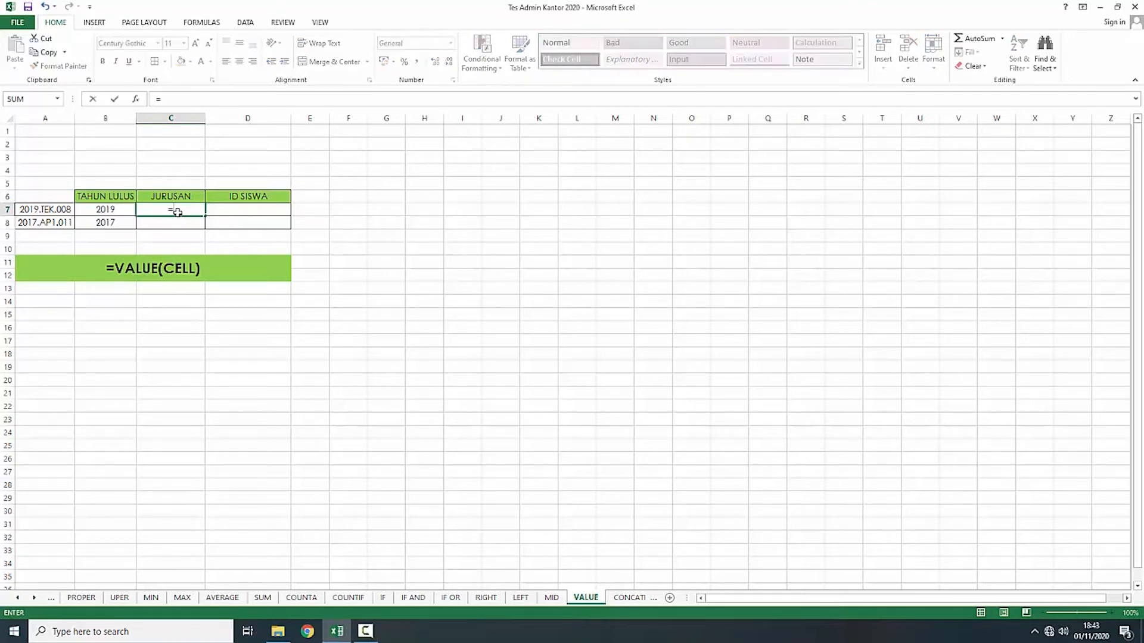
text(MID()
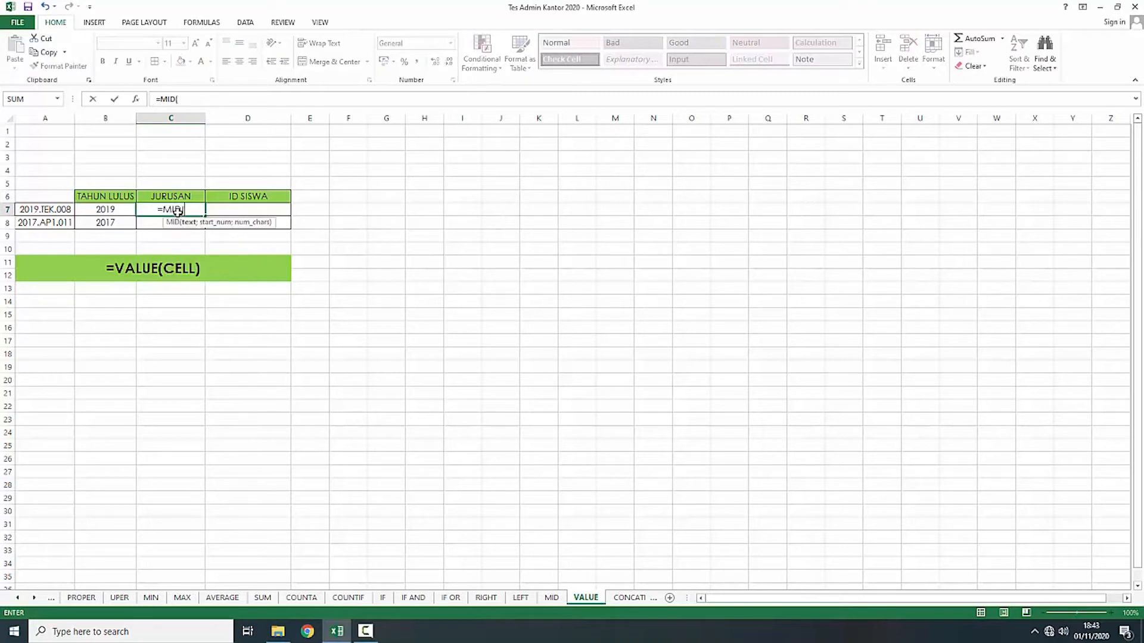
click(46, 208)
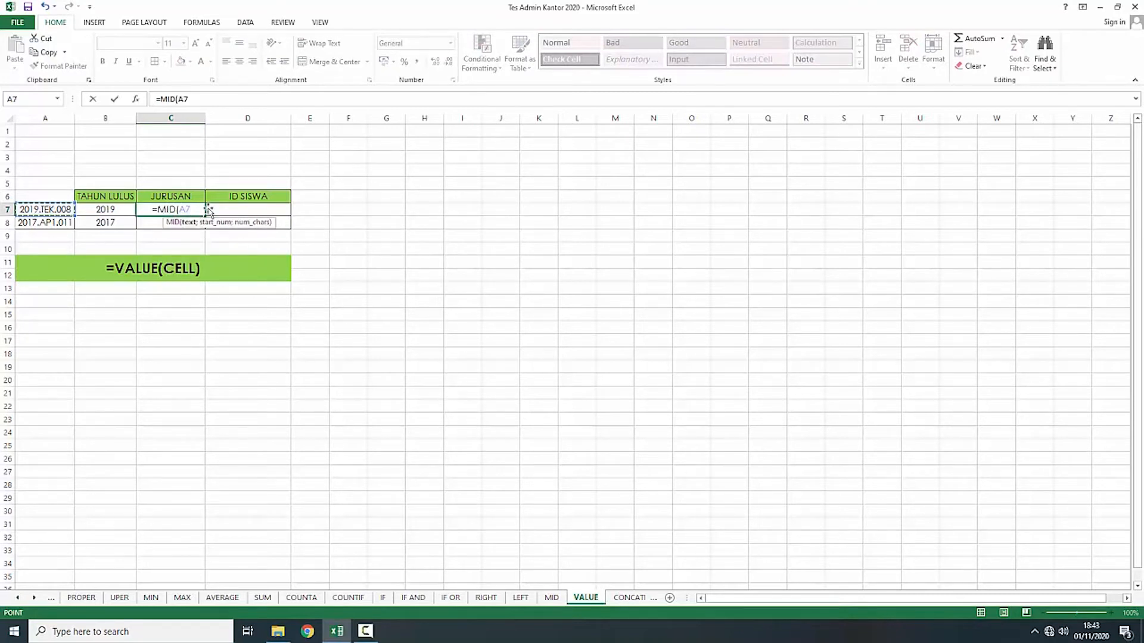
text(;)
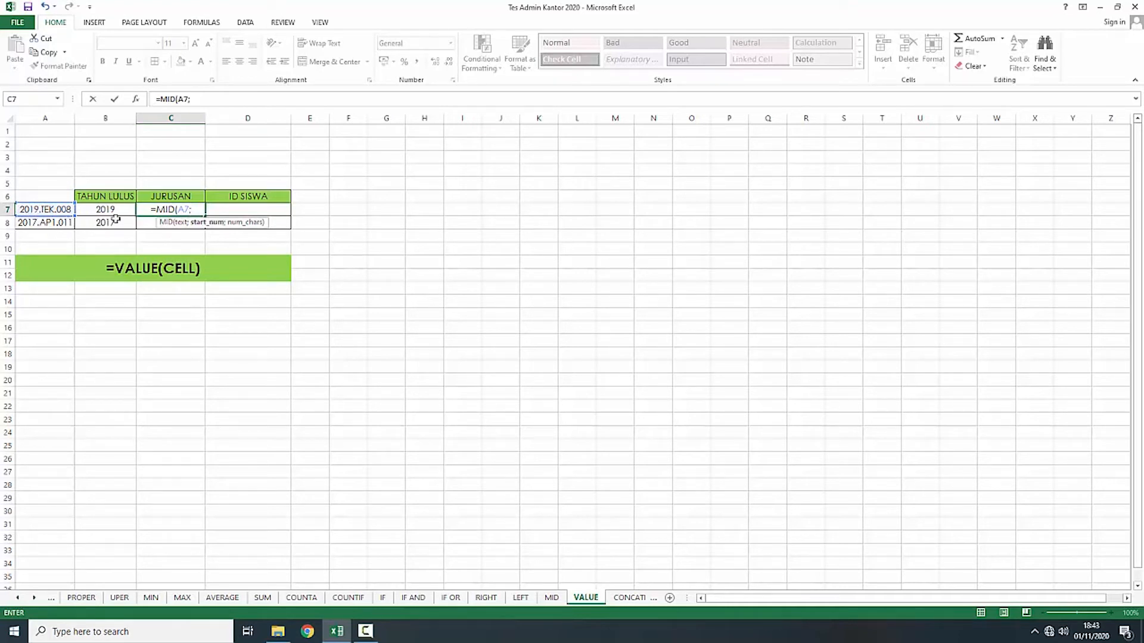
text(6)
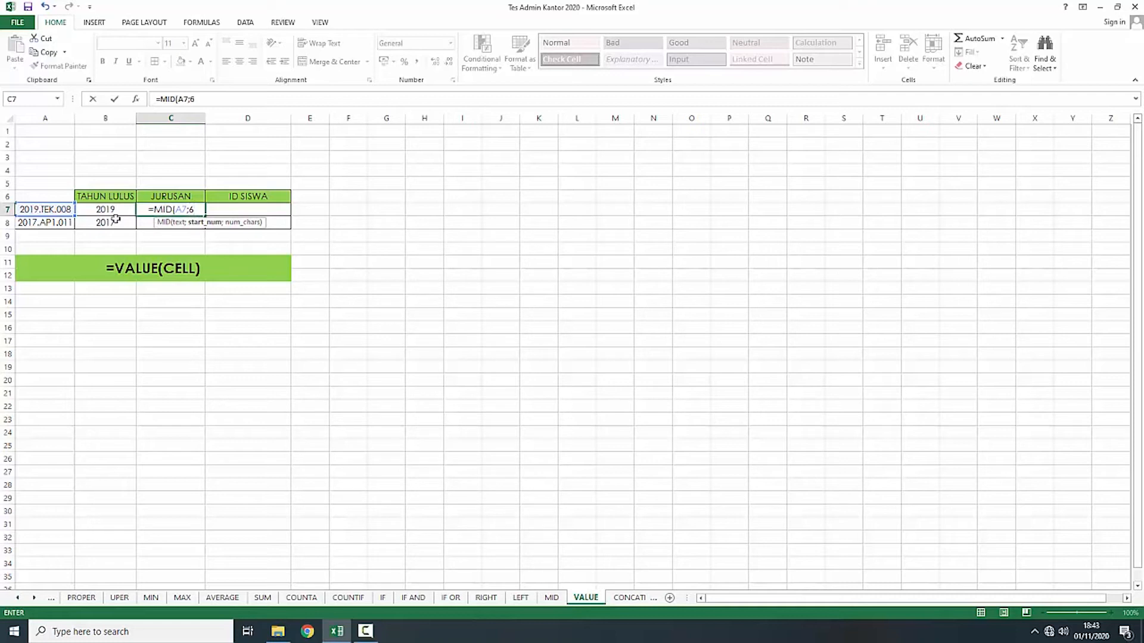
text(;3))
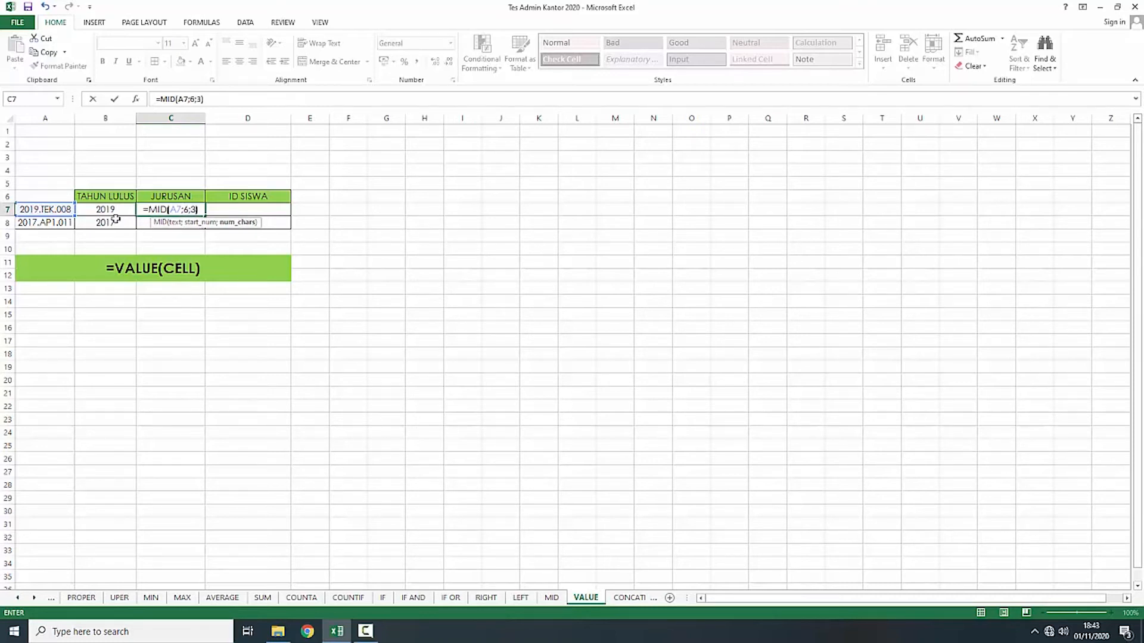
key(Return)
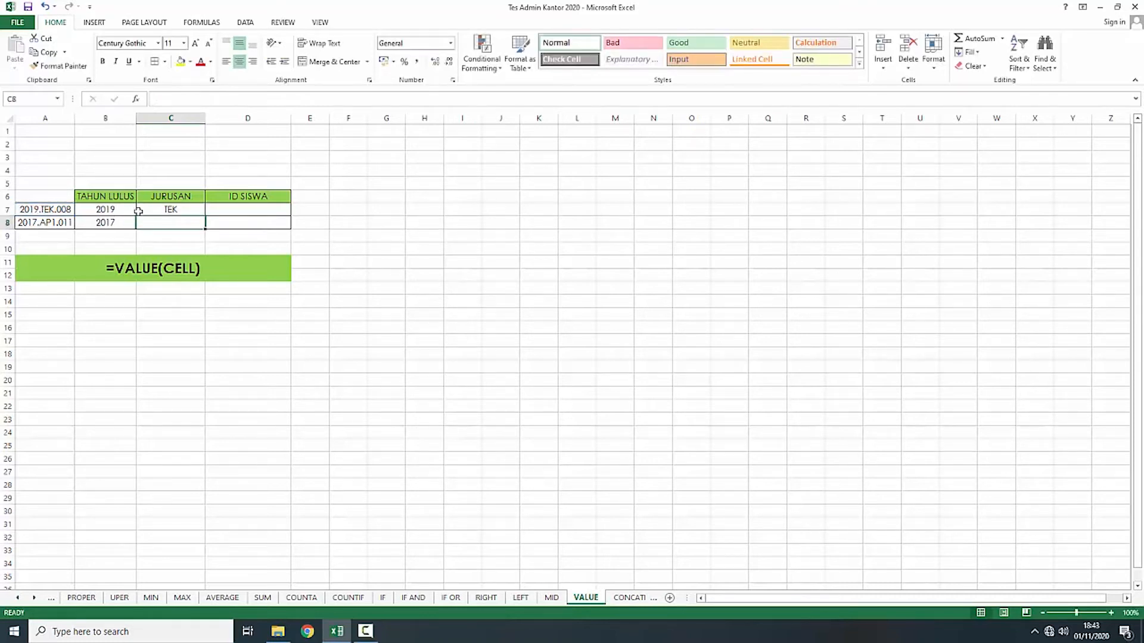
click(163, 211)
drag(205, 223, 209, 231)
Step: Begin a formula with the VALUE function in the first ID SISWA cell, D7
click(225, 214)
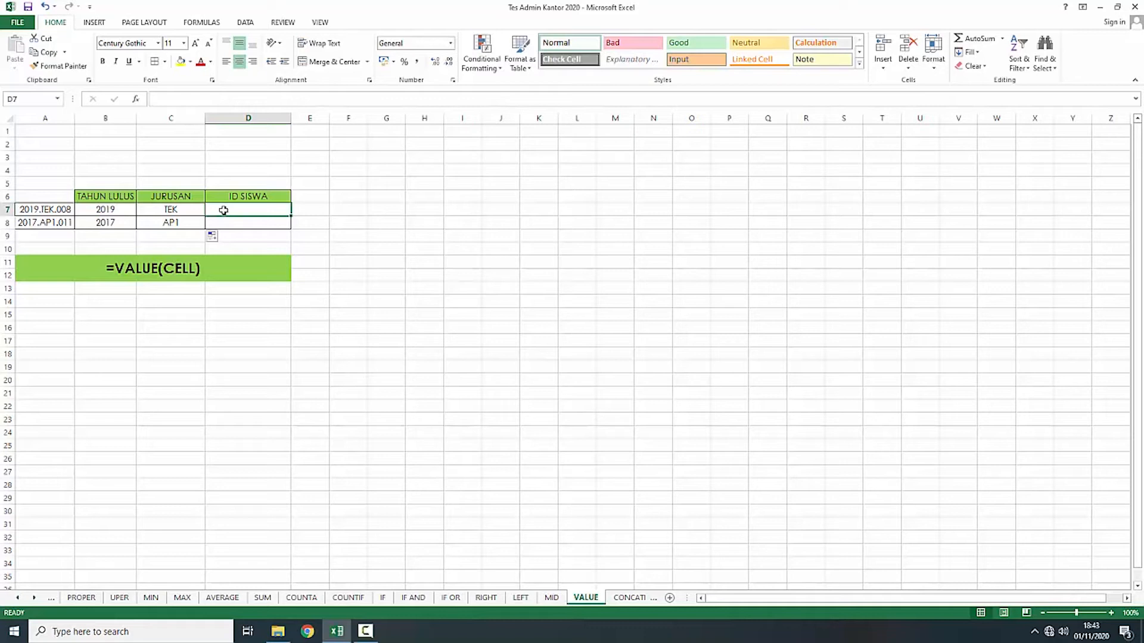
text(=VA)
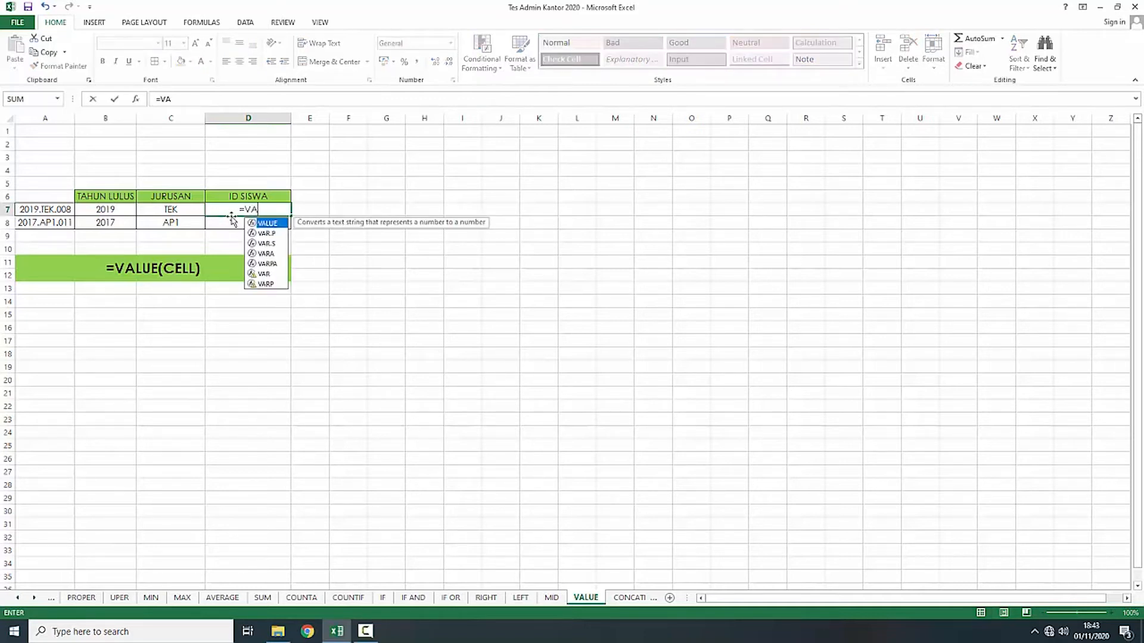
double_click(268, 224)
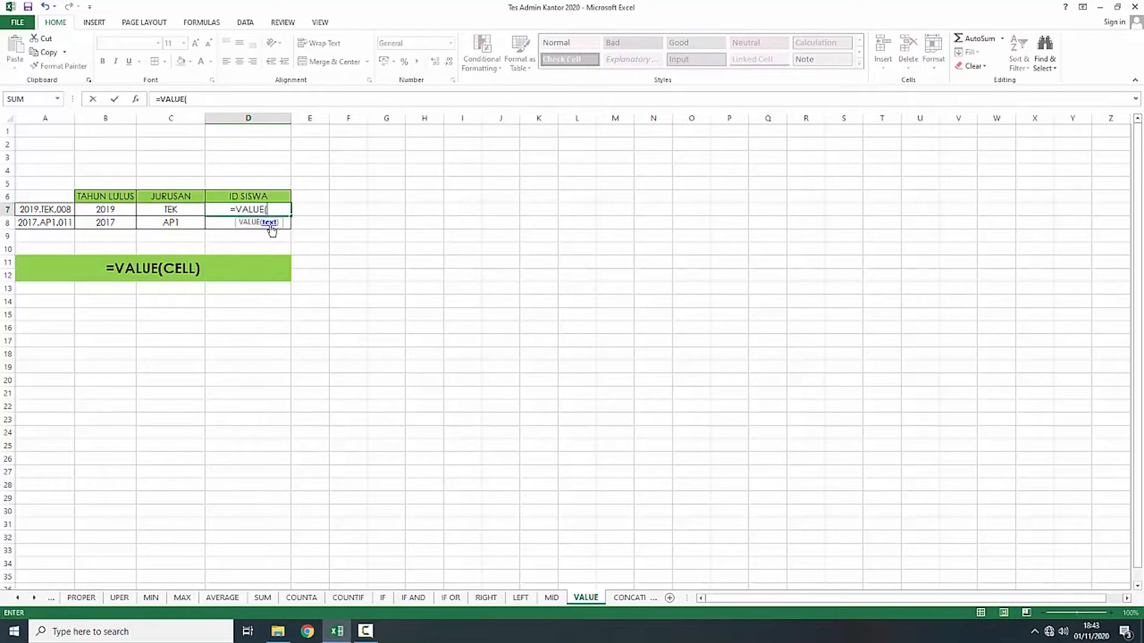
click(55, 211)
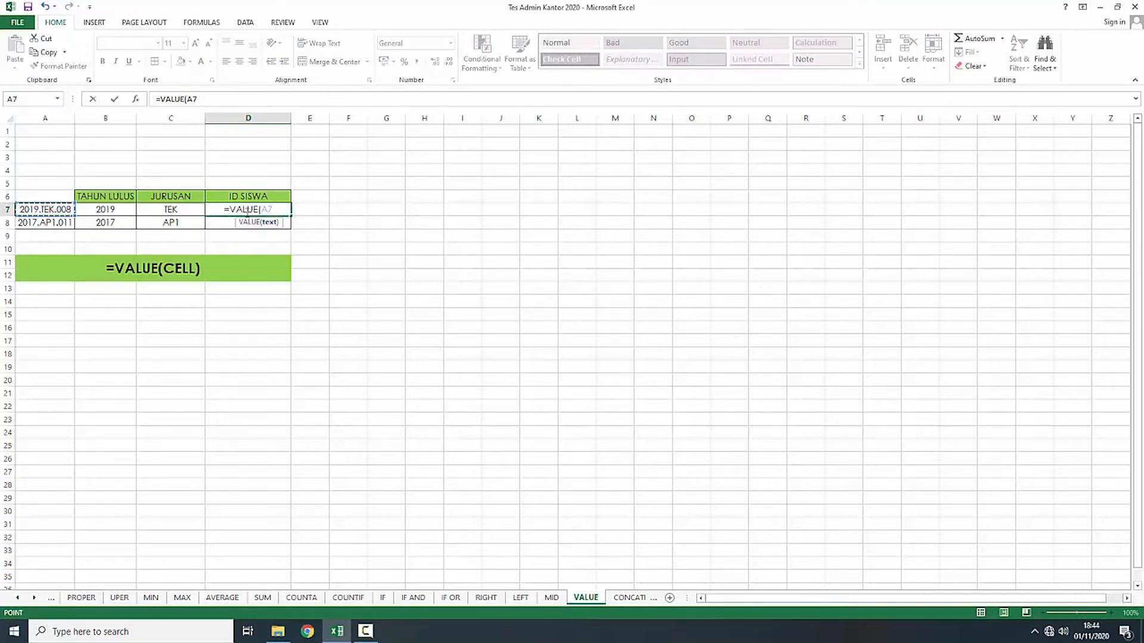
key(BackSpace)
key(BackSpace)
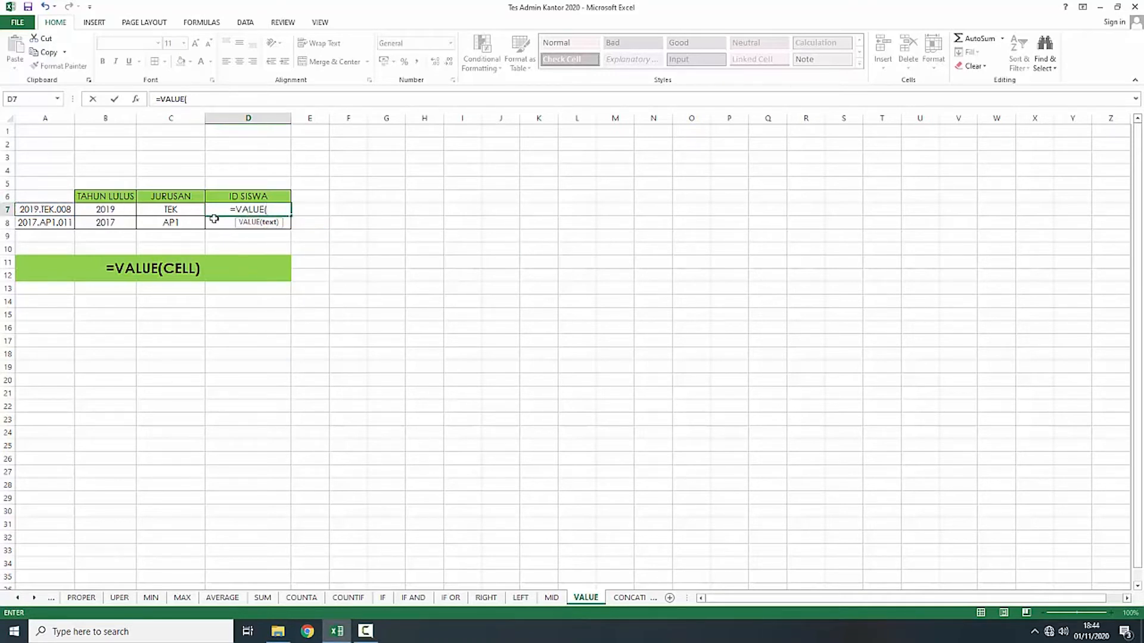
Step: Nest RIGHT inside the open VALUE function, complete D7 as =VALUE(RIGHT(A7;3)), and check the cell
text(RIF)
key(BackSpace)
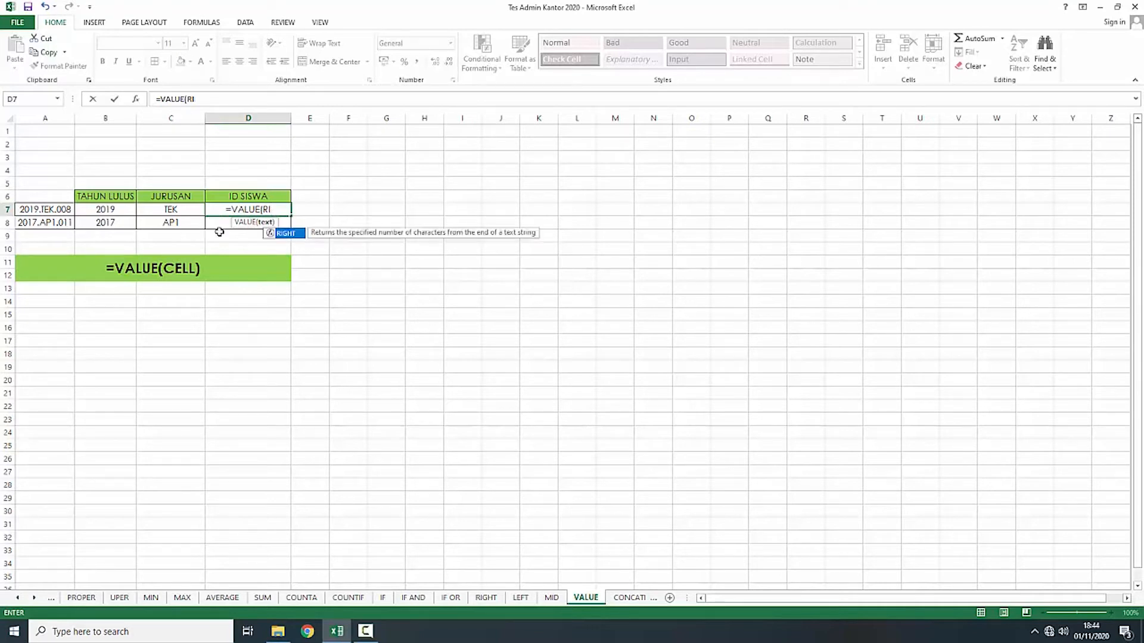
double_click(286, 234)
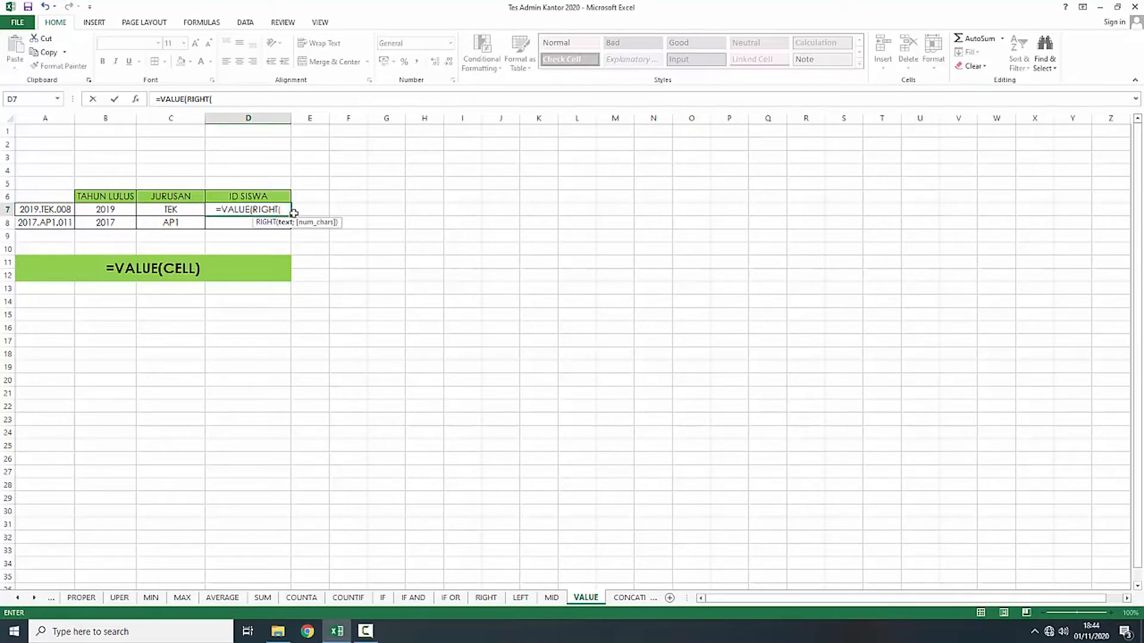
click(51, 210)
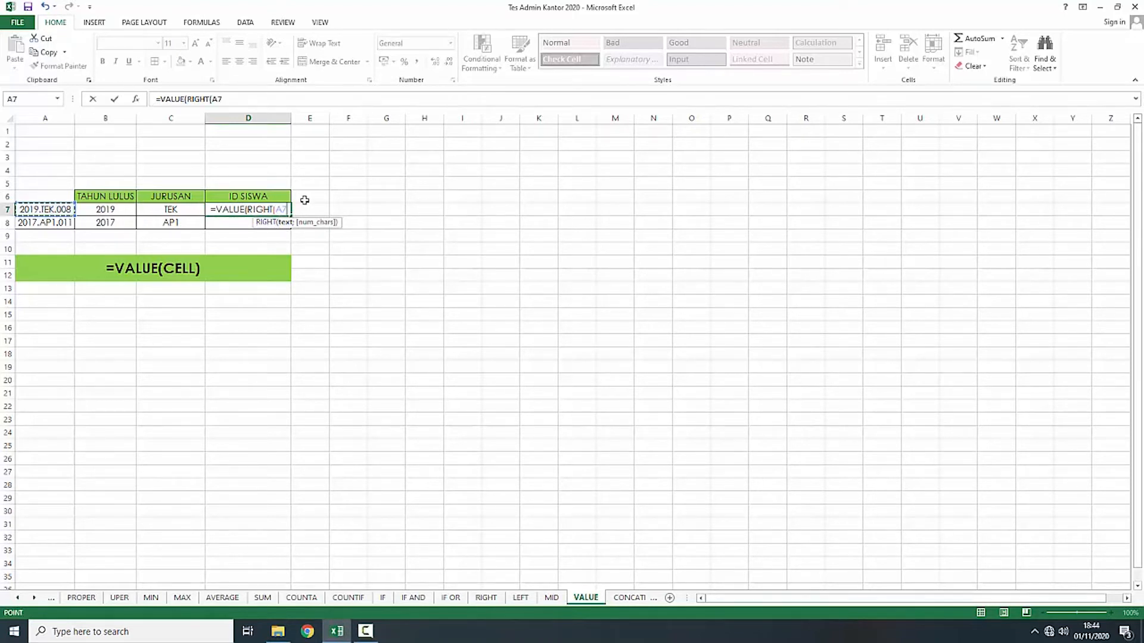
text(;3)
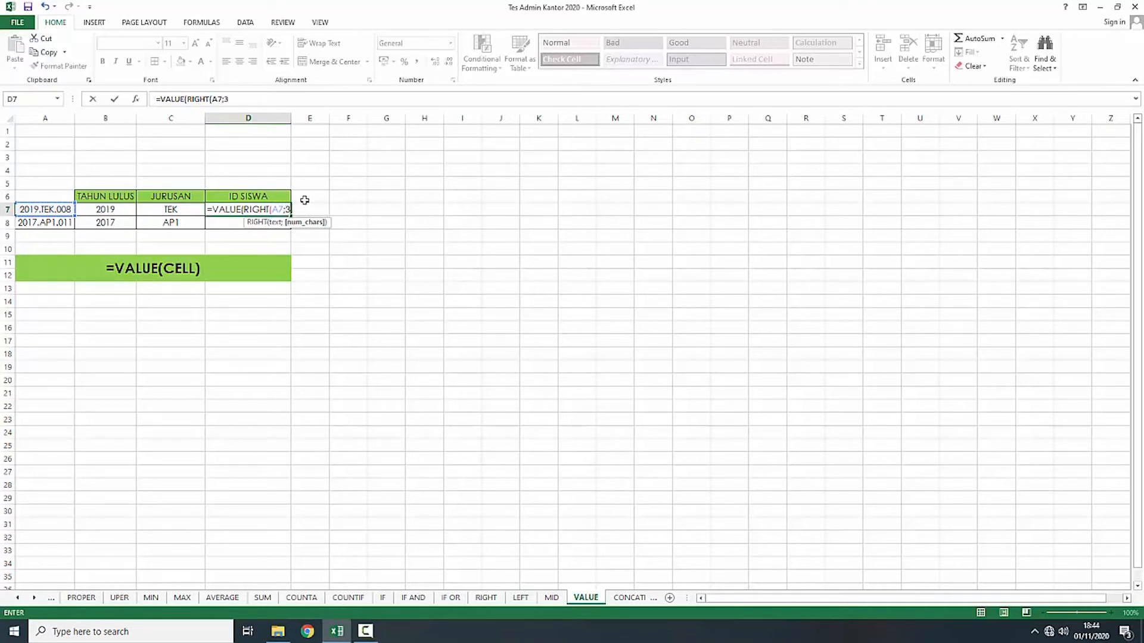
text()))
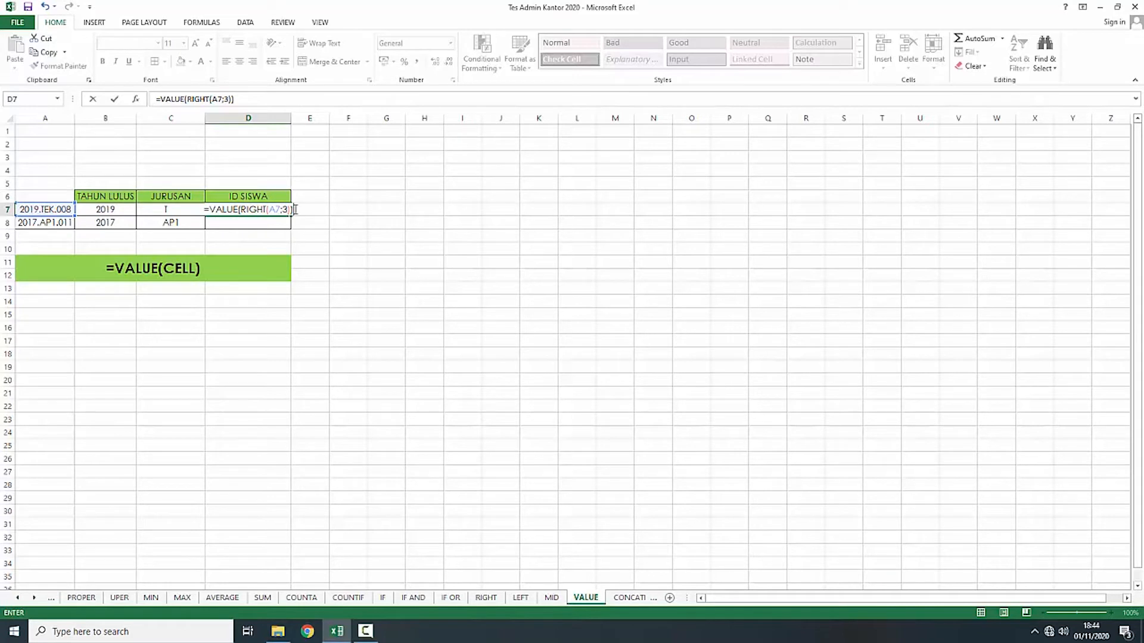
key(Return)
click(252, 209)
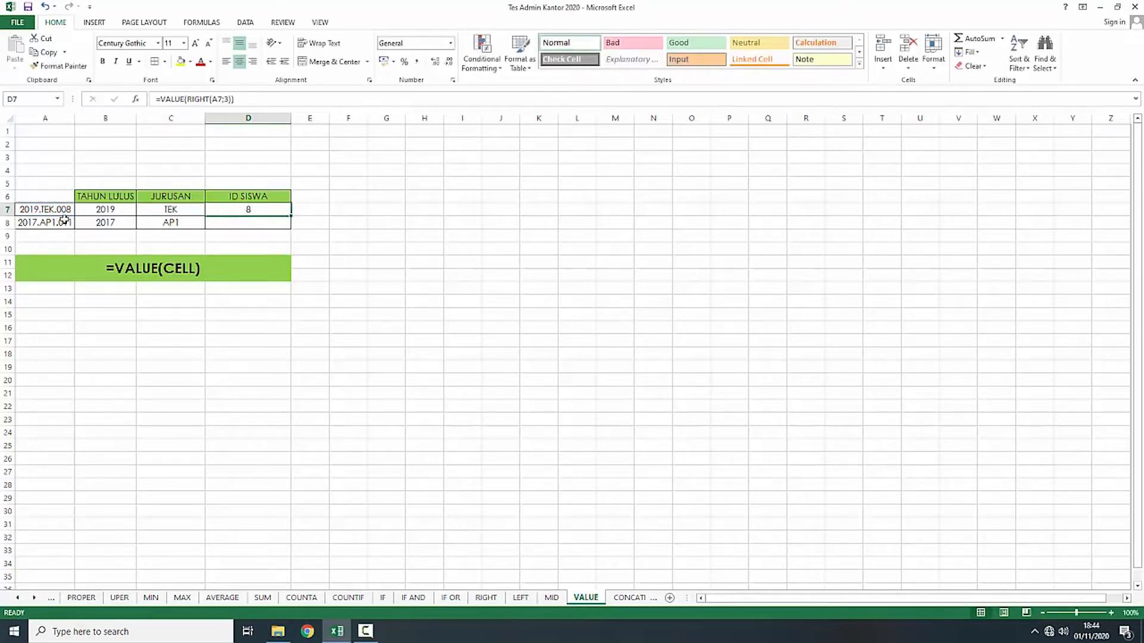
click(276, 232)
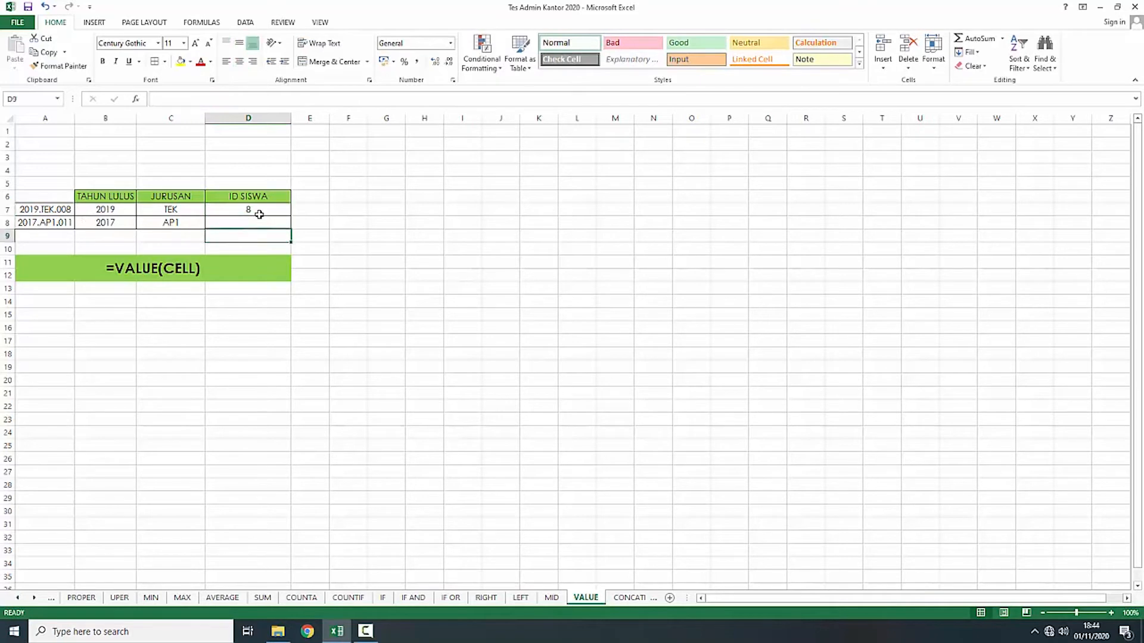
Step: Copy the ID SISWA formula from D7 down to D8 on the VALUE sheet
click(259, 213)
drag(292, 216, 292, 229)
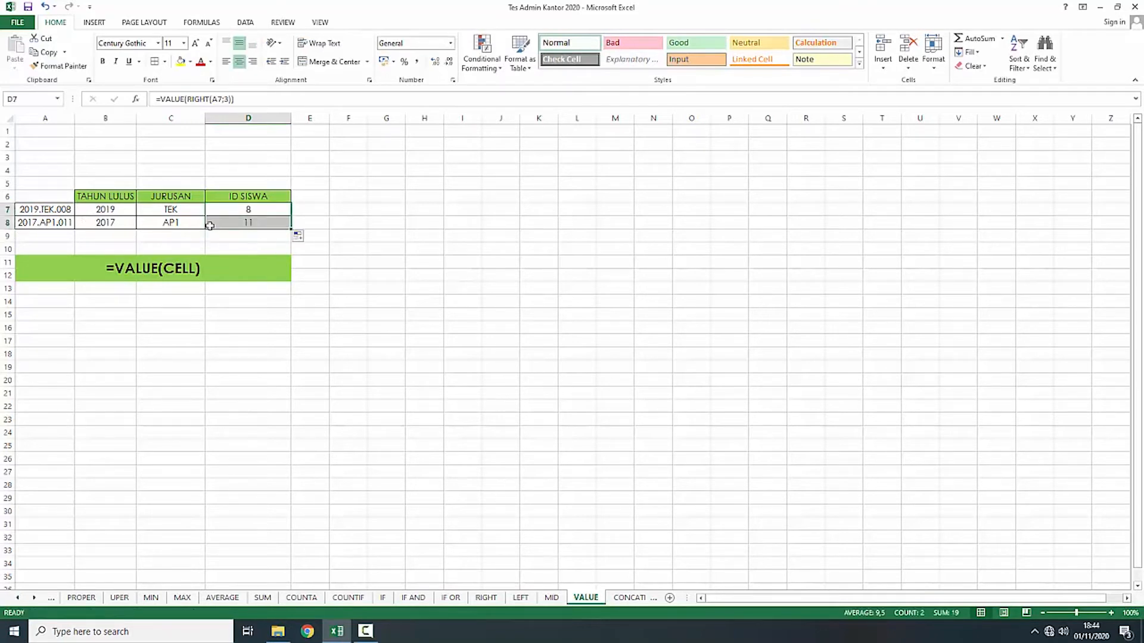
click(308, 300)
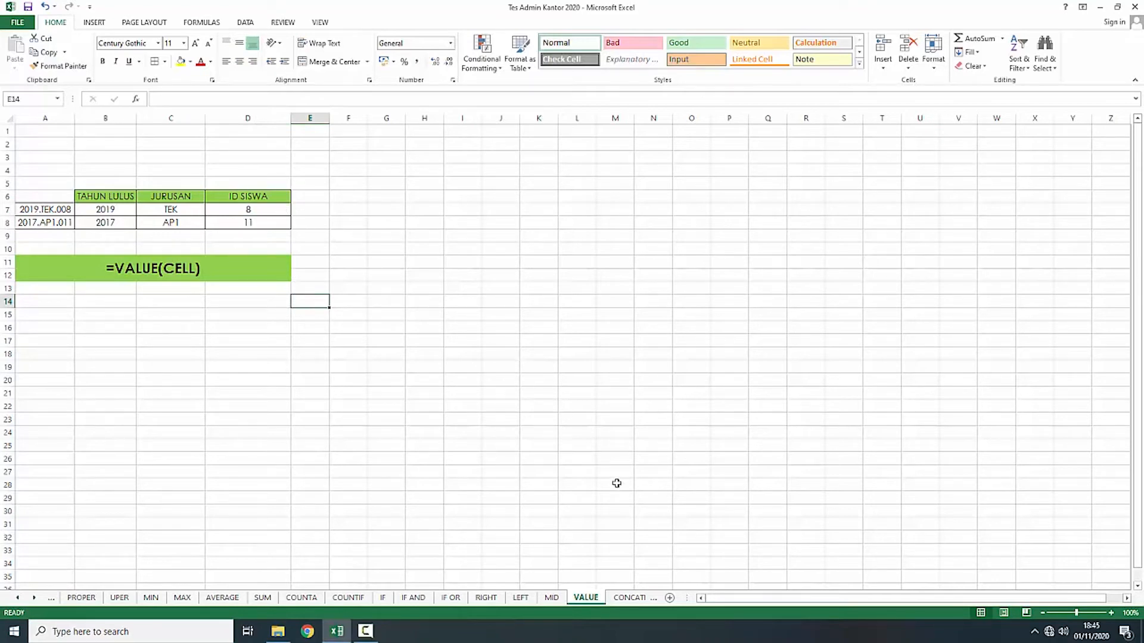
Step: On the CONCATENATE sheet, enter =CONCATENATE(B7;B8) in the merged green cell D7
click(637, 598)
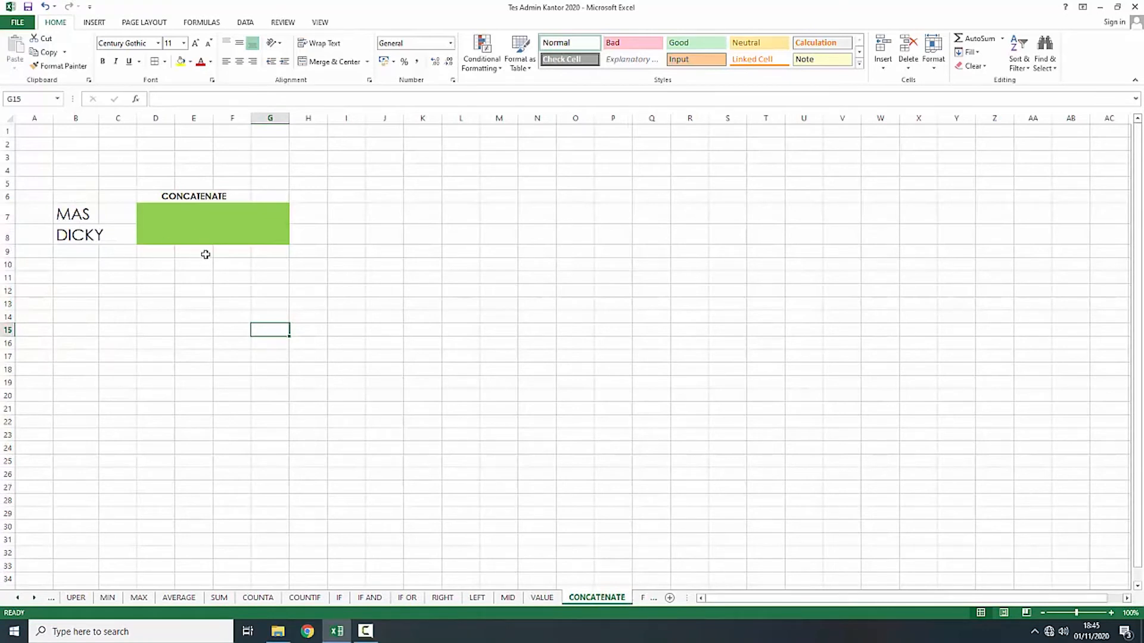
click(199, 224)
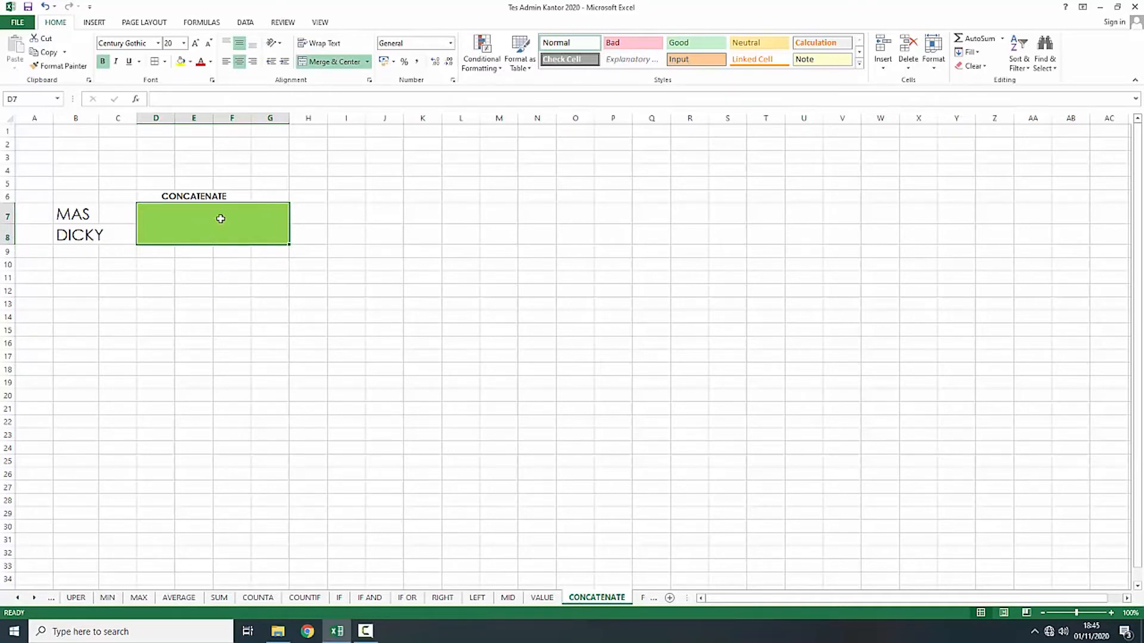
text(=CON)
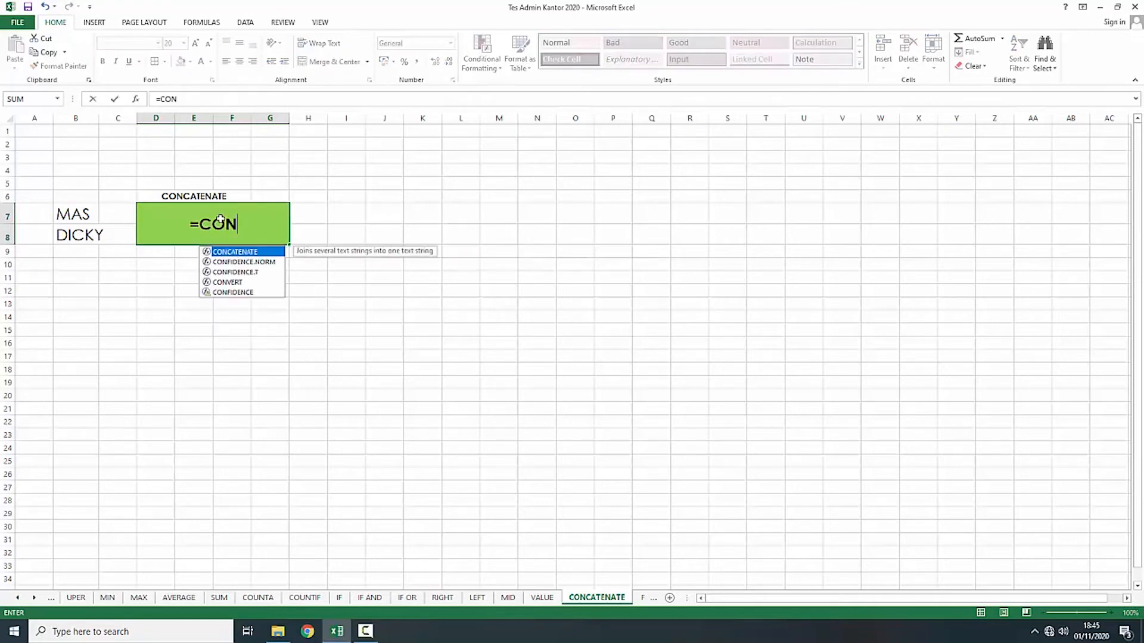
double_click(240, 252)
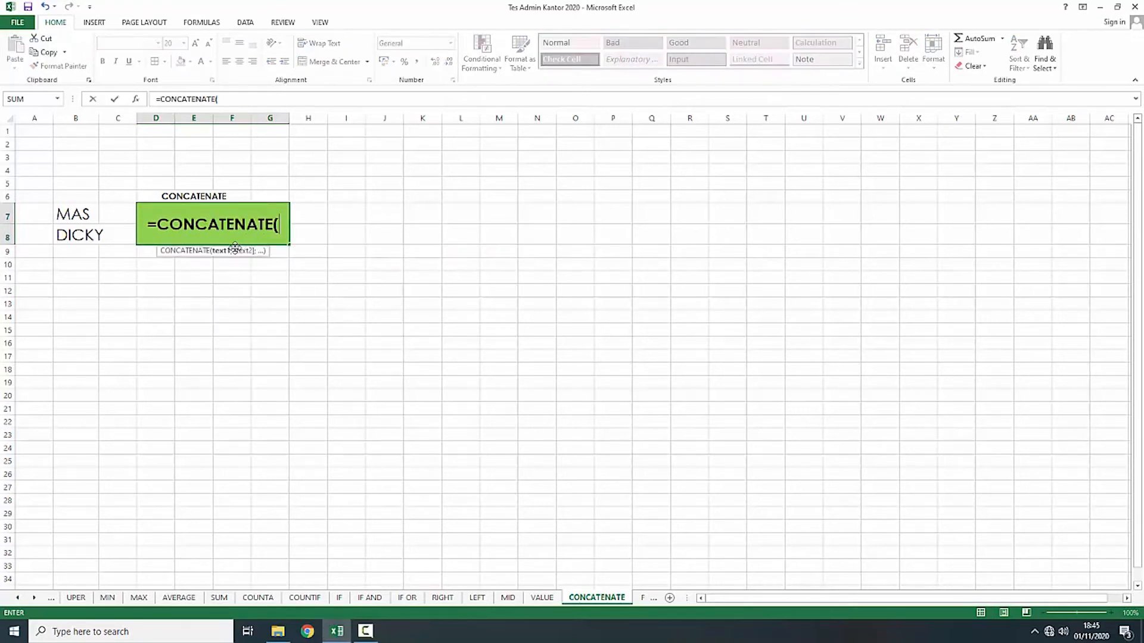
click(77, 215)
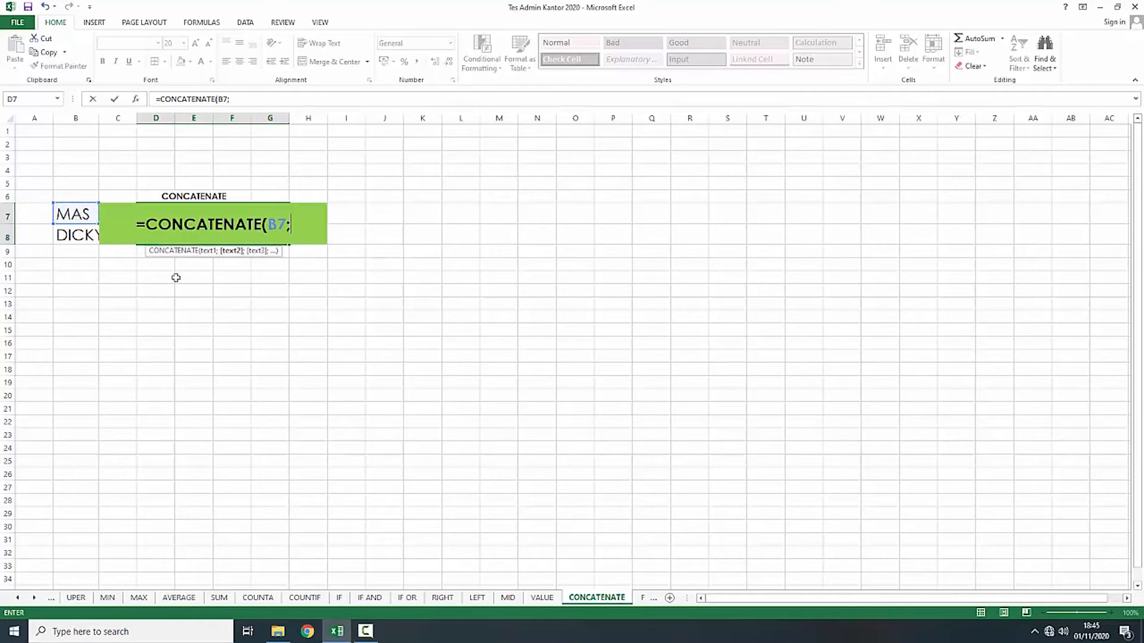
text(;)
click(81, 235)
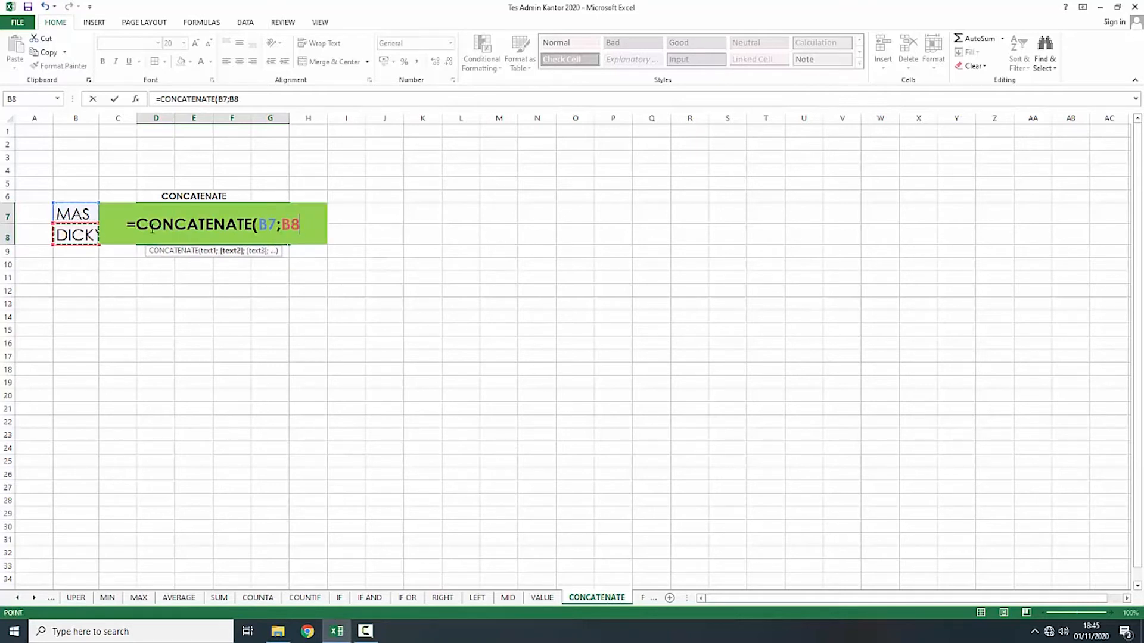
text())
key(Return)
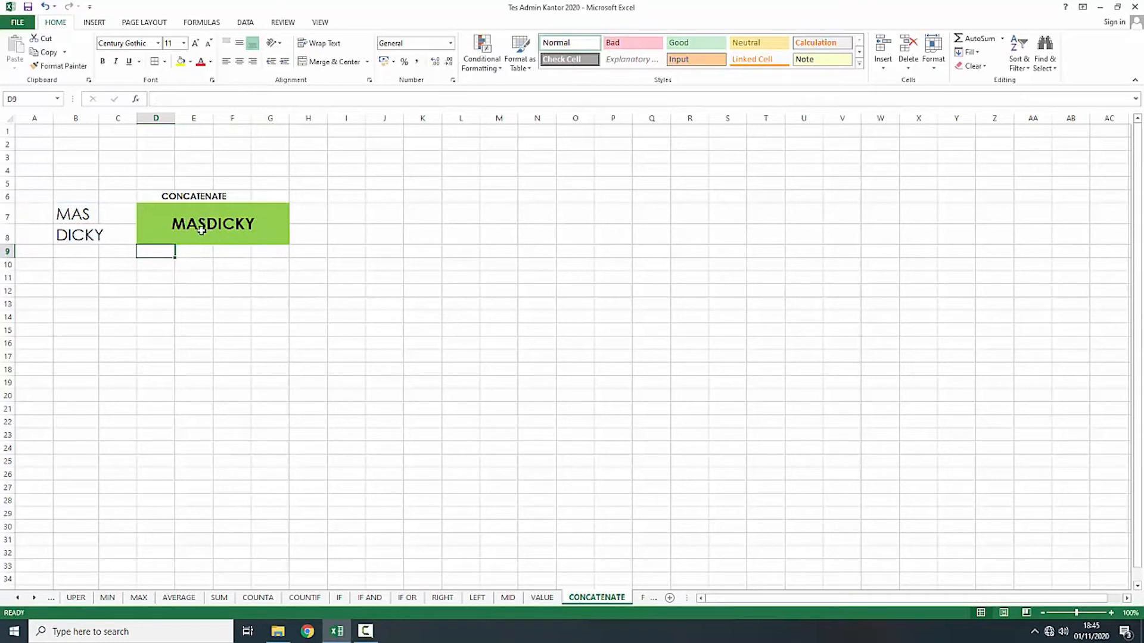
Step: Insert a space between the two joined texts by changing D7's formula to =CONCATENATE(B7;" ";B8)
click(174, 233)
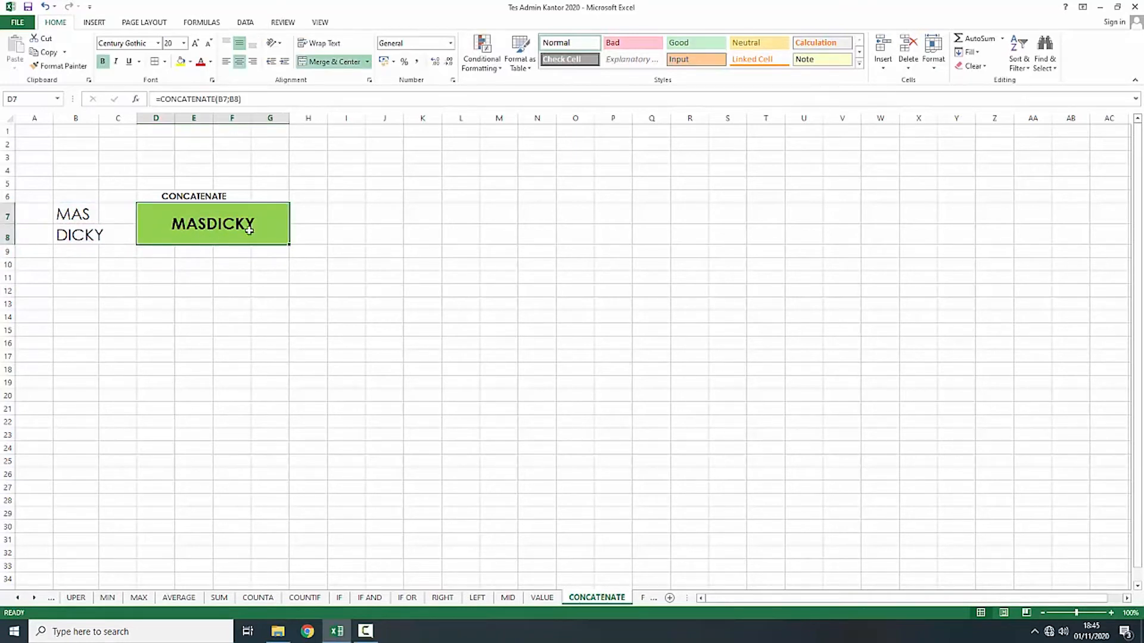
click(231, 99)
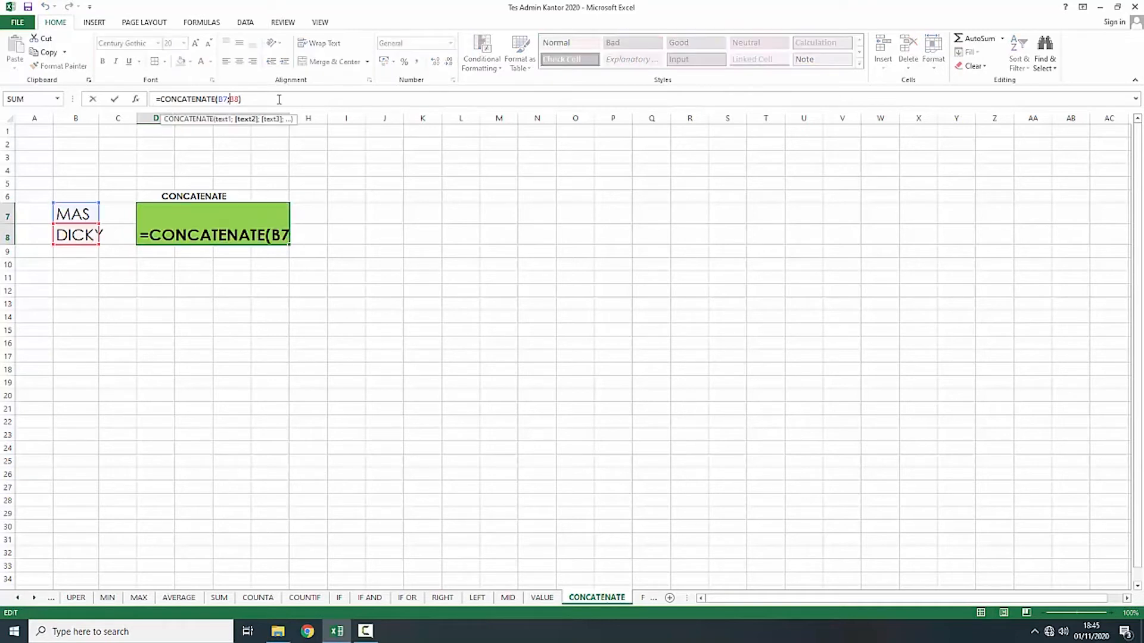
text(")
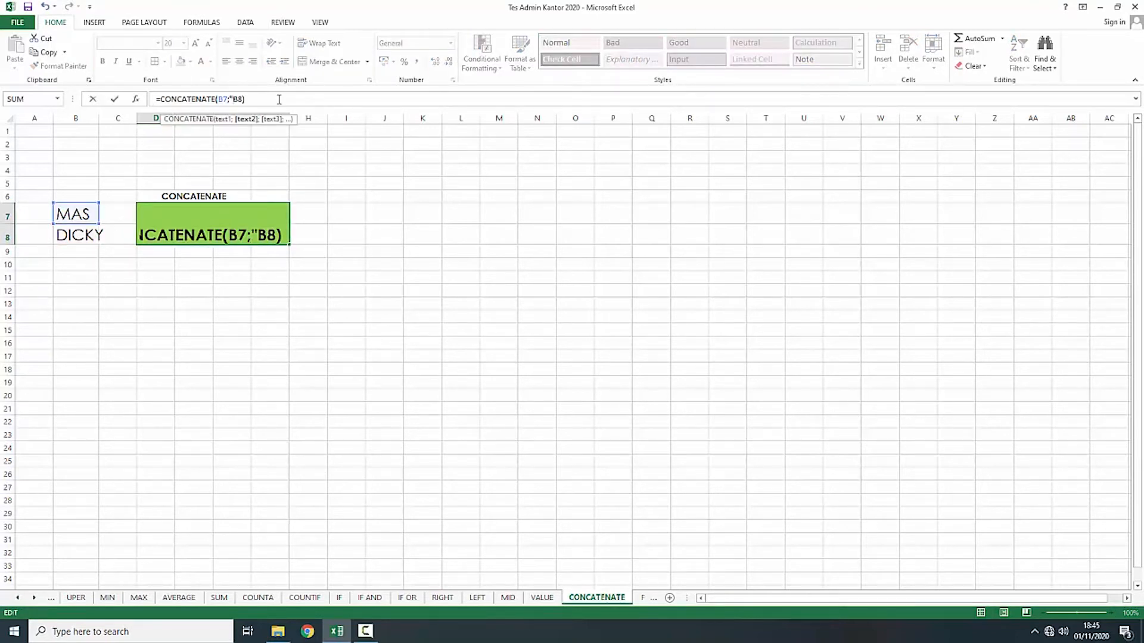
text( ";)
key(Return)
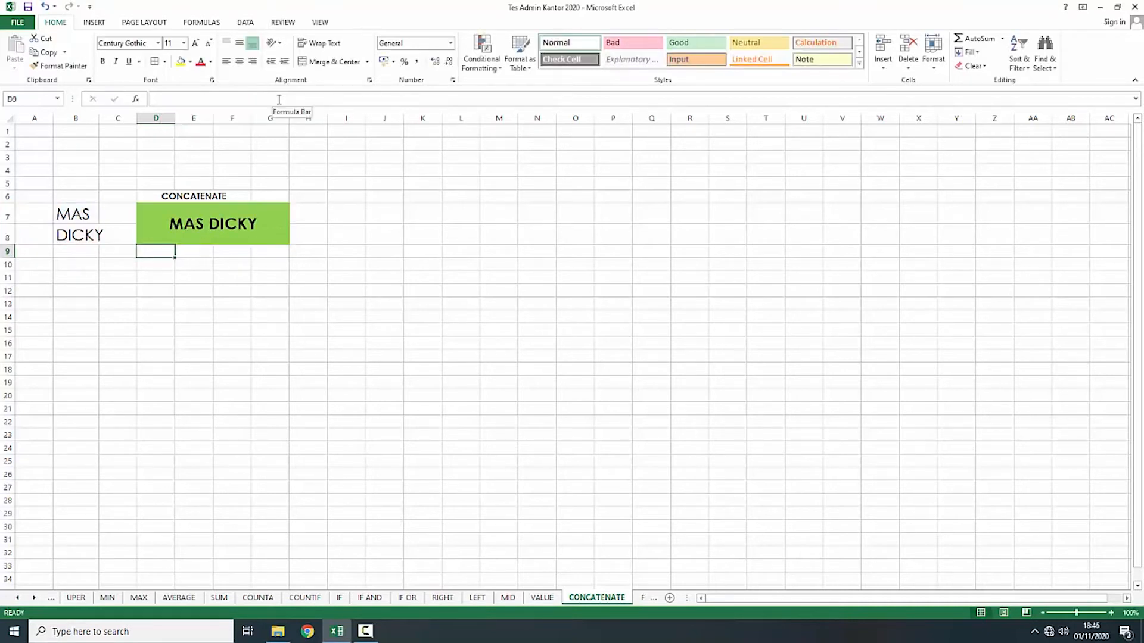
click(241, 225)
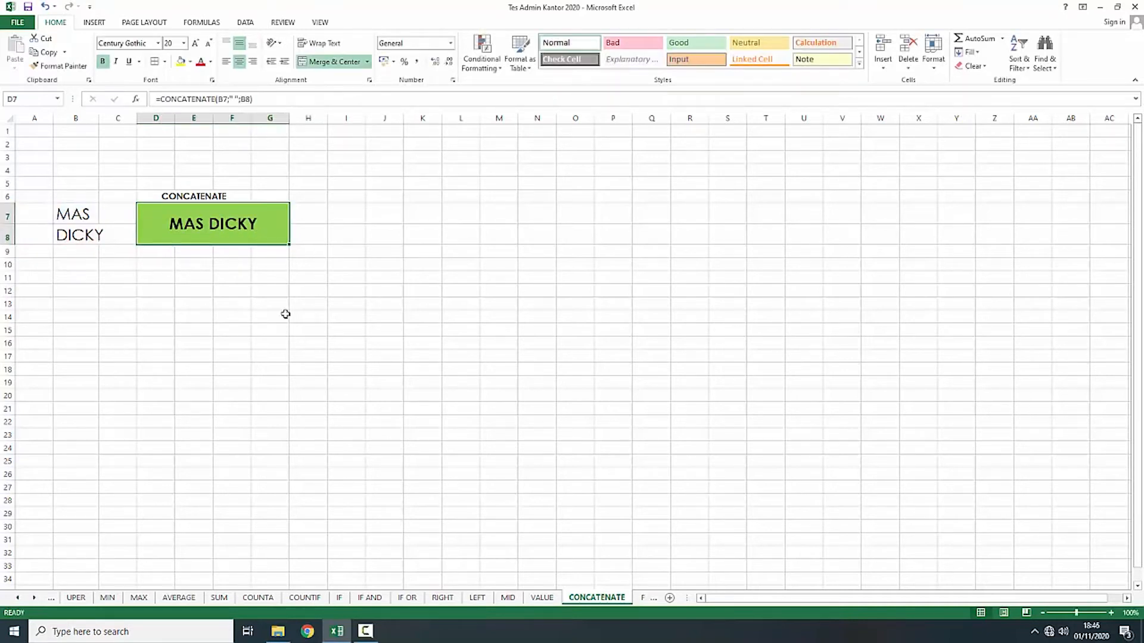
click(679, 550)
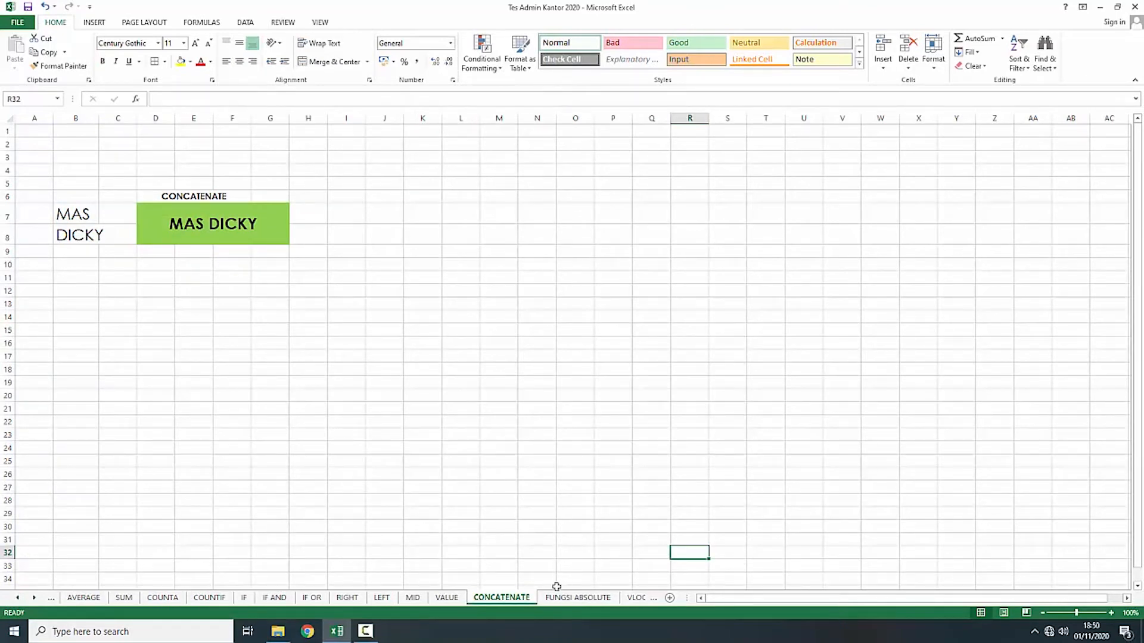
Step: Open the FUNGSI ABSOLUTE sheet and review the absolute reference rules and the example formula patterns
click(577, 598)
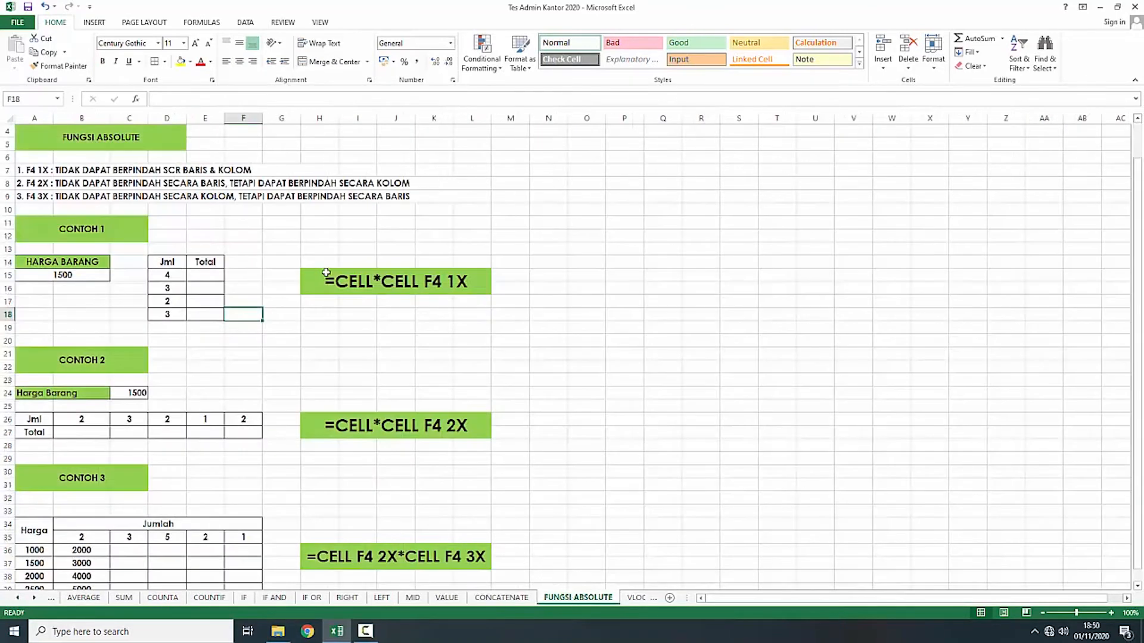
click(257, 352)
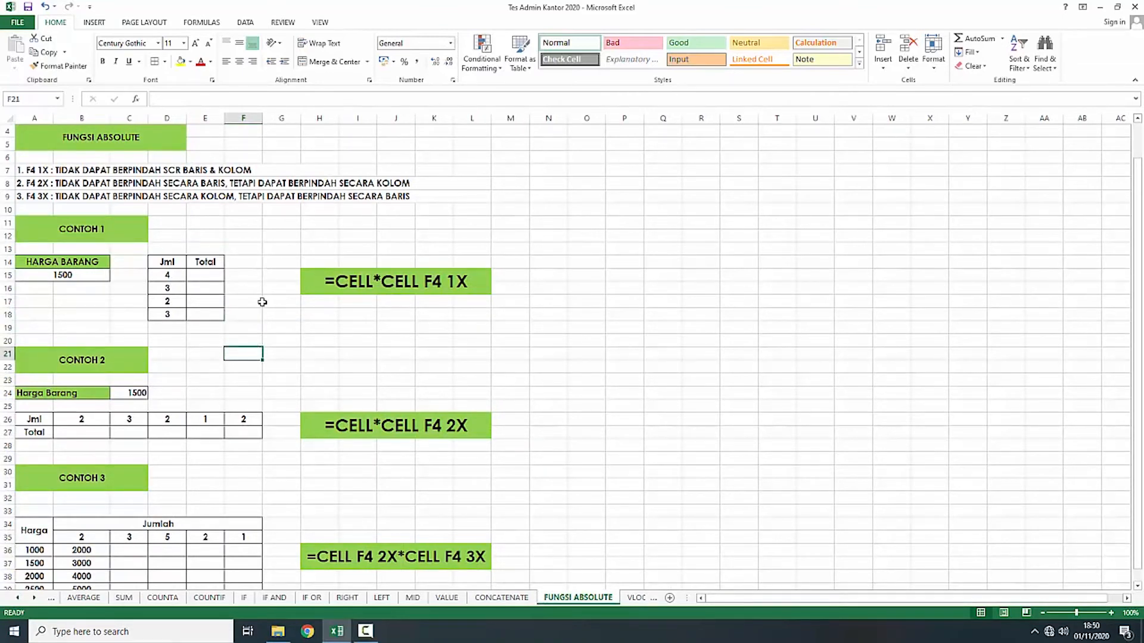
scroll(262, 302, up, 1)
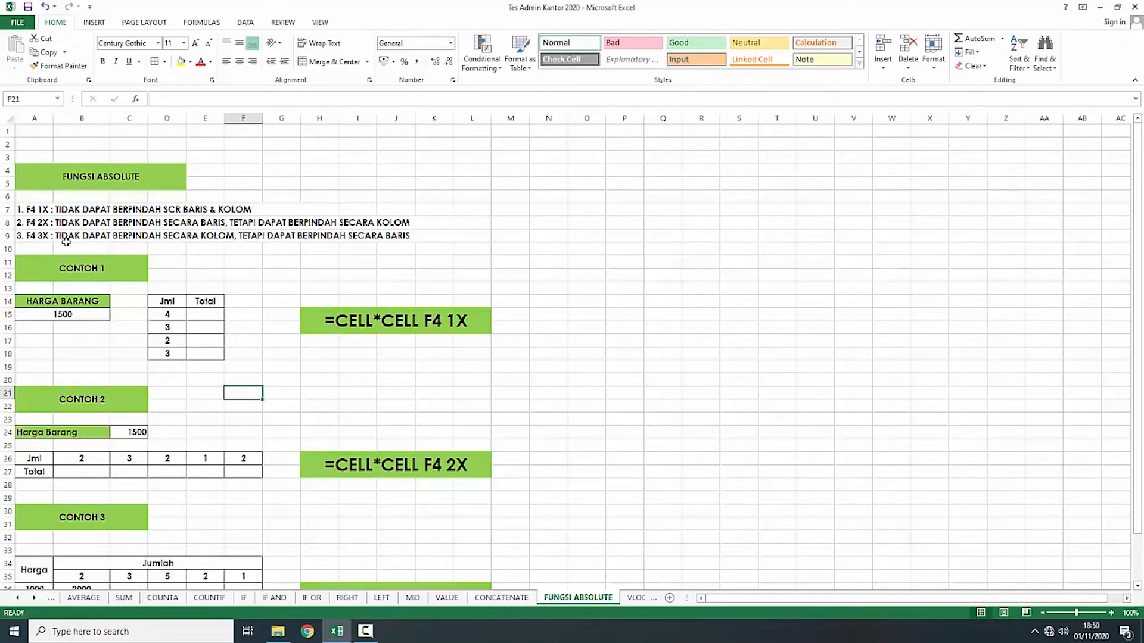
click(126, 357)
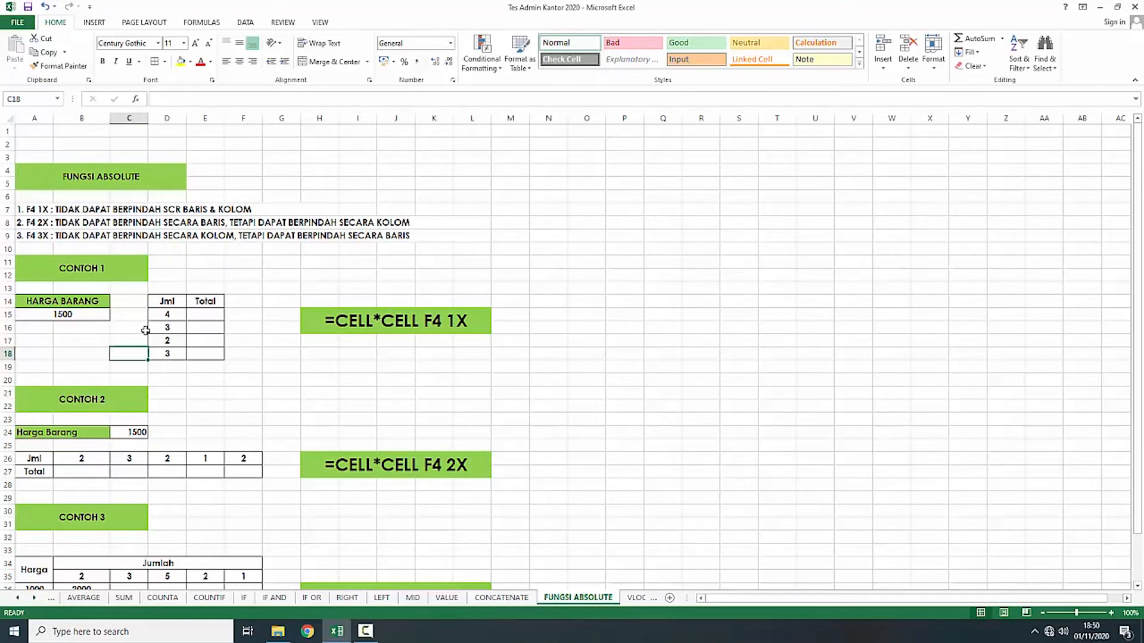
click(75, 332)
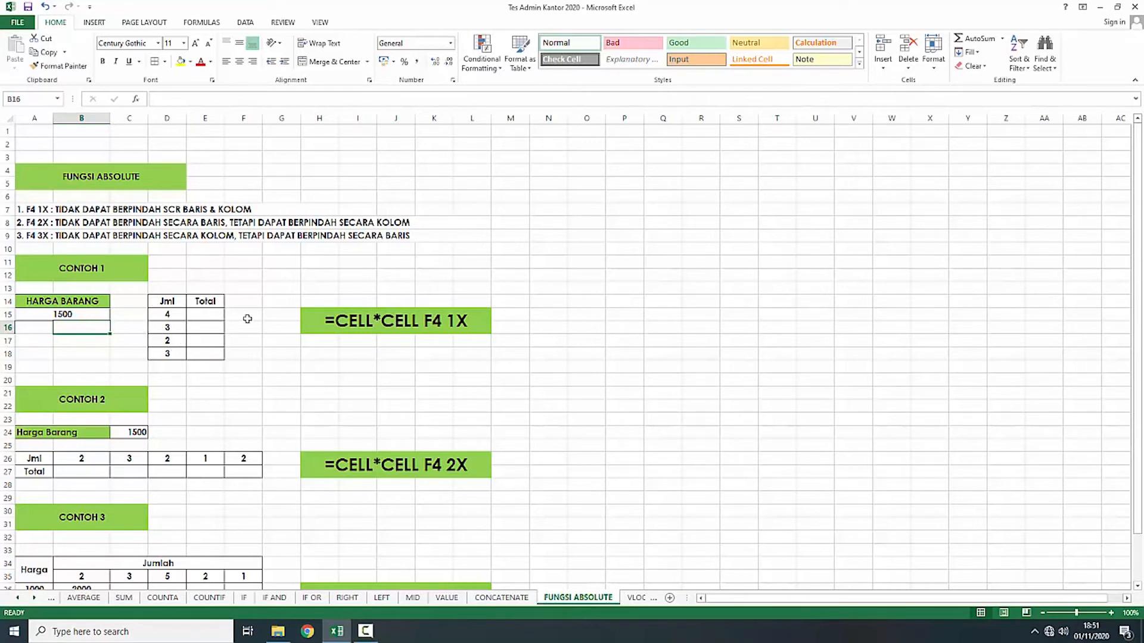
click(356, 325)
click(367, 452)
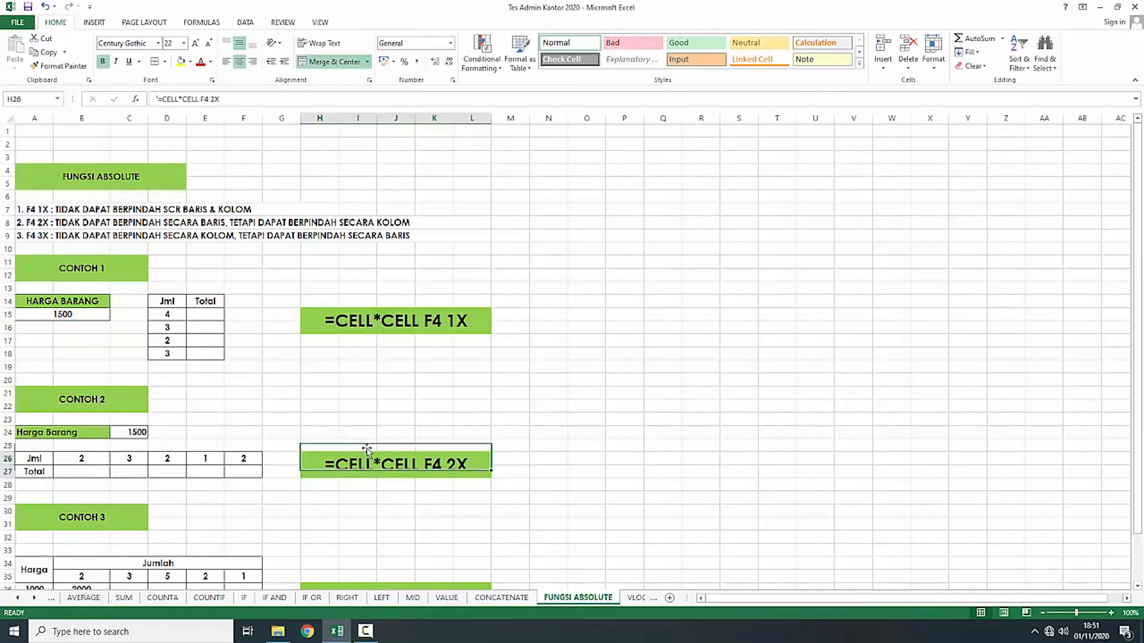
click(357, 329)
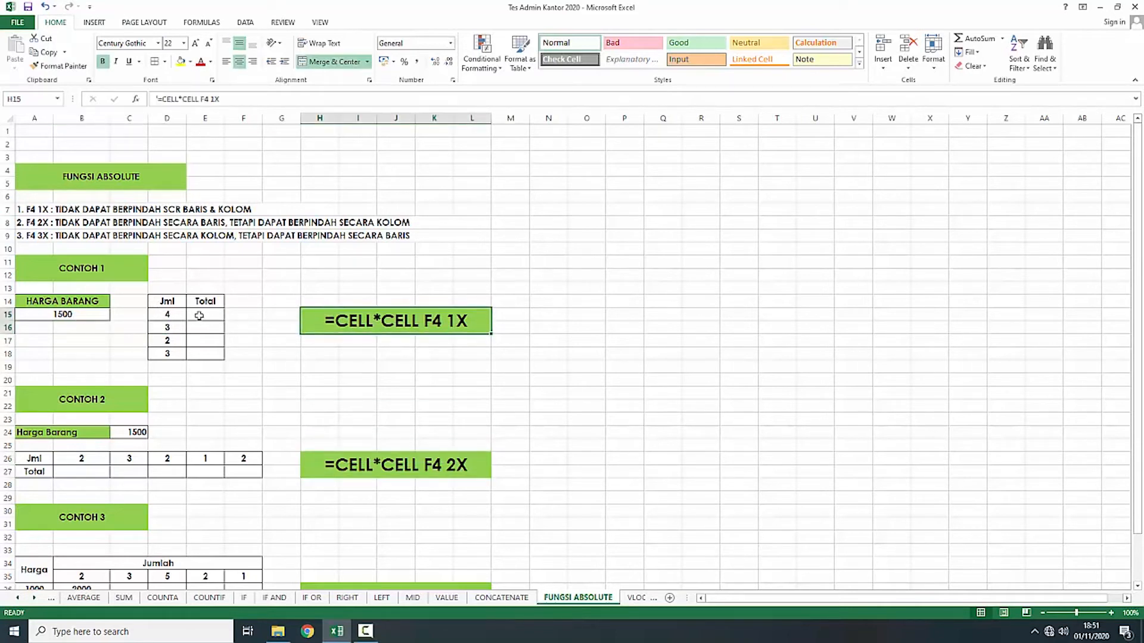
Step: In the CONTOH 1 table, enter =D15*$A$15 in the first Total cell, E15
click(200, 315)
text(=)
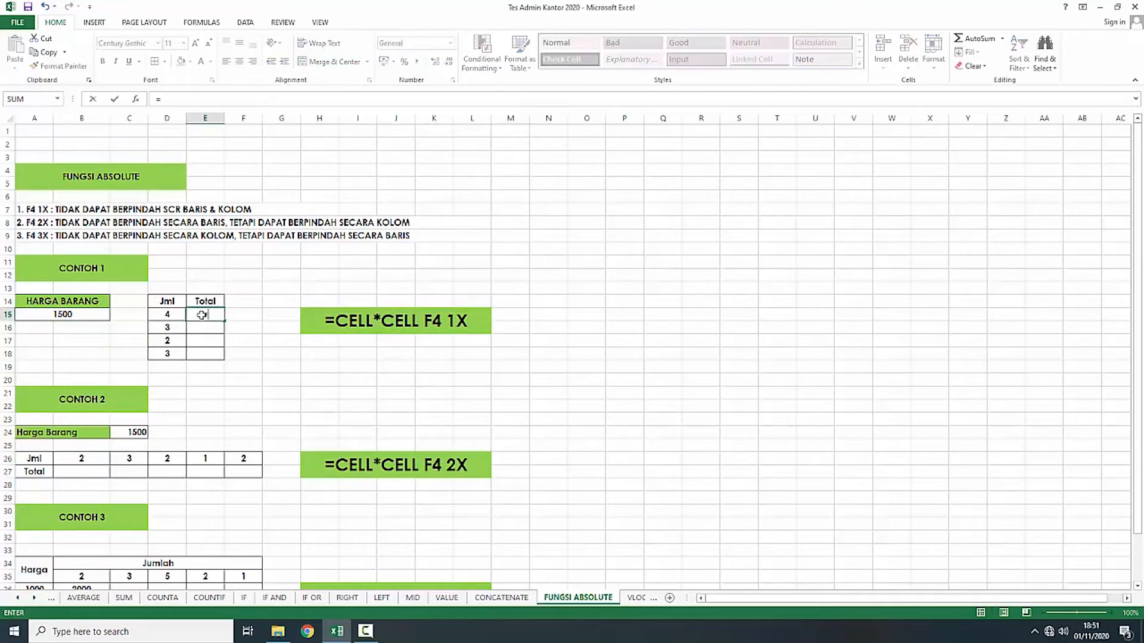
click(177, 317)
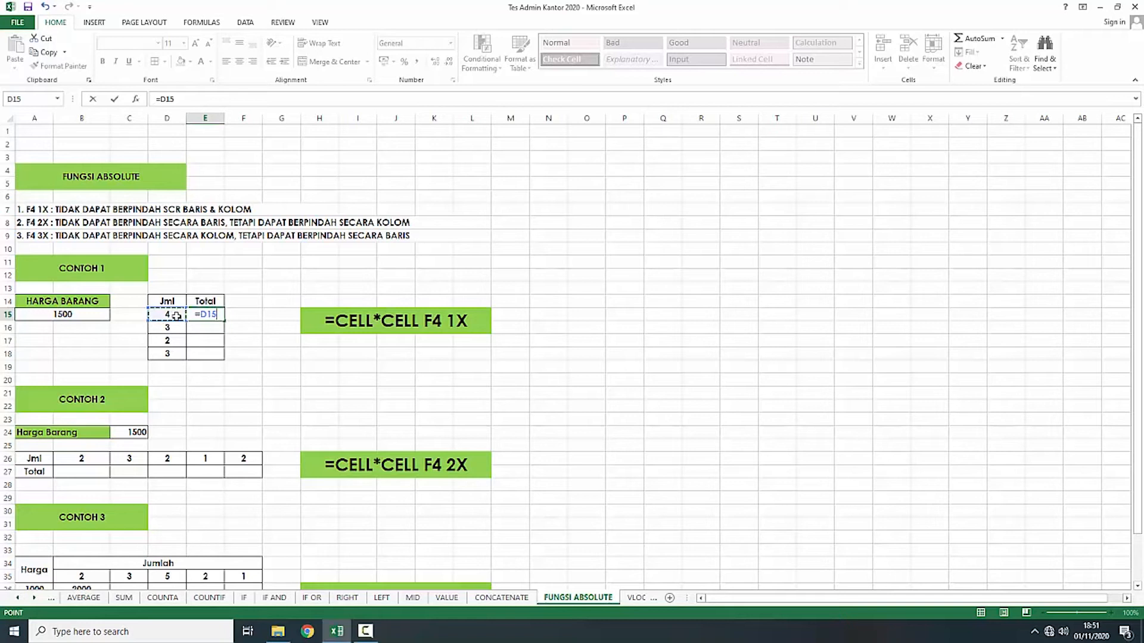
text(*)
click(96, 317)
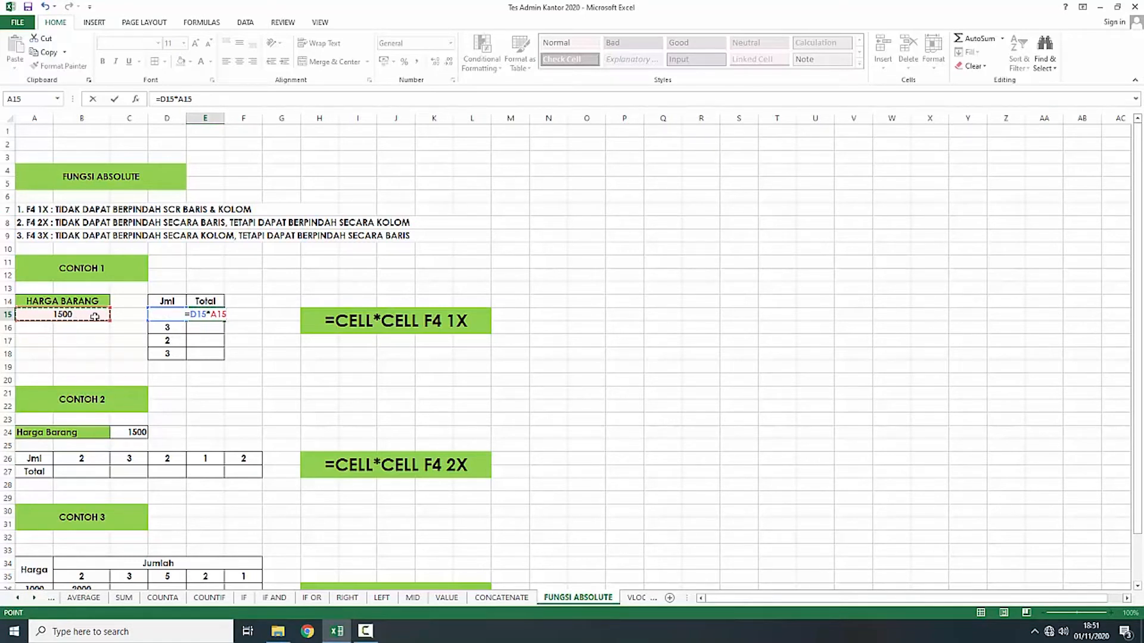
key(F4)
key(Return)
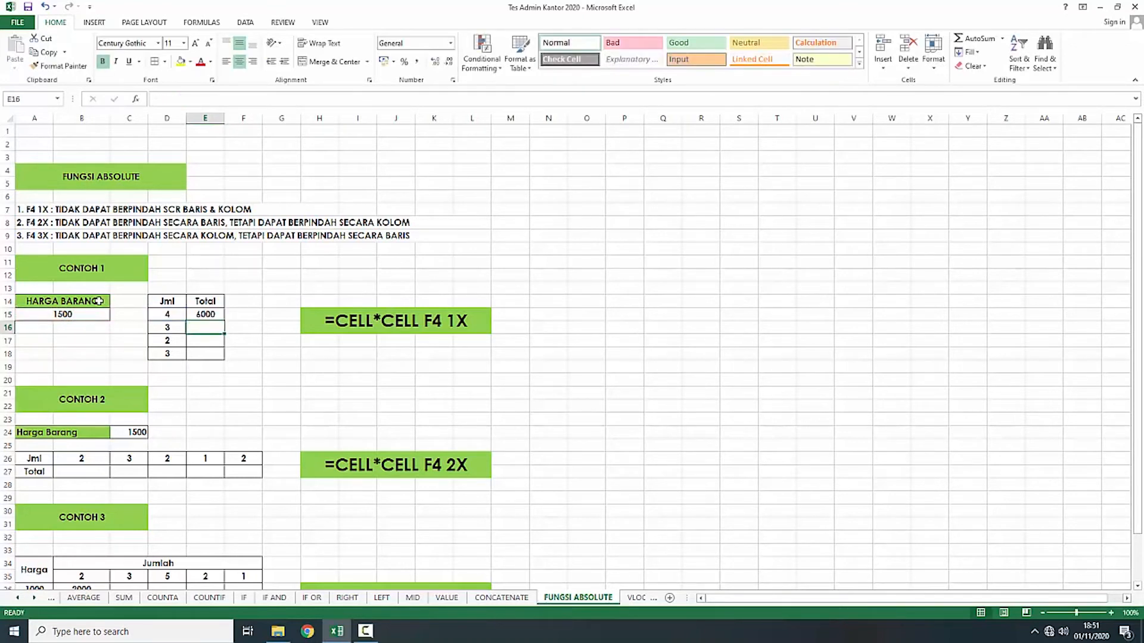
Step: Copy the Total formula from E15 down through E18 in the CONTOH 1 table
click(197, 316)
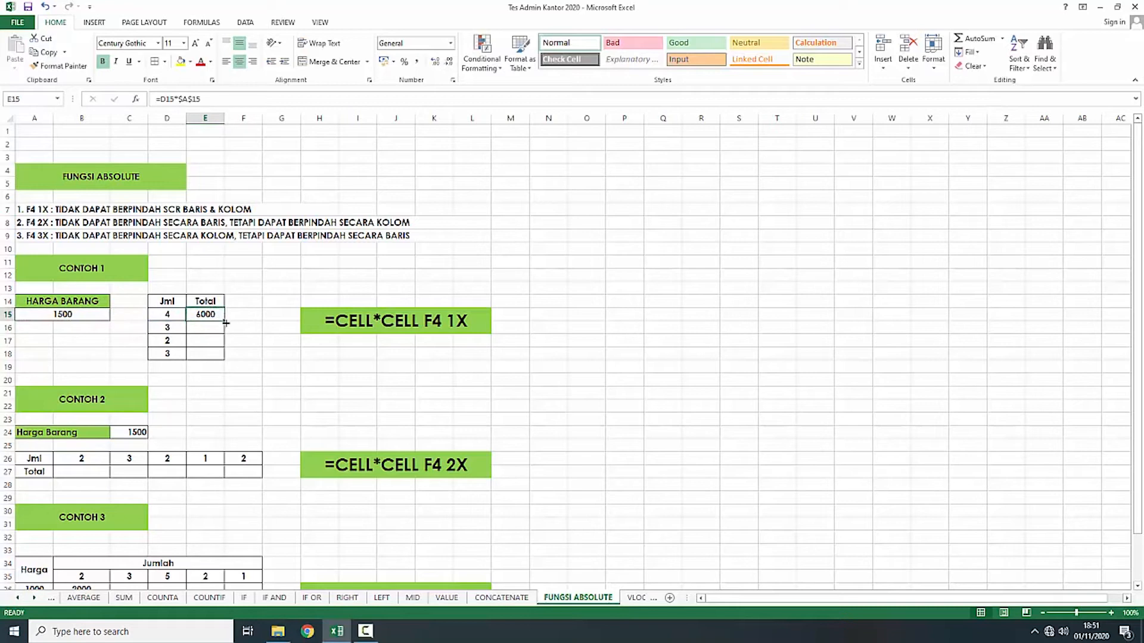
drag(225, 322, 219, 359)
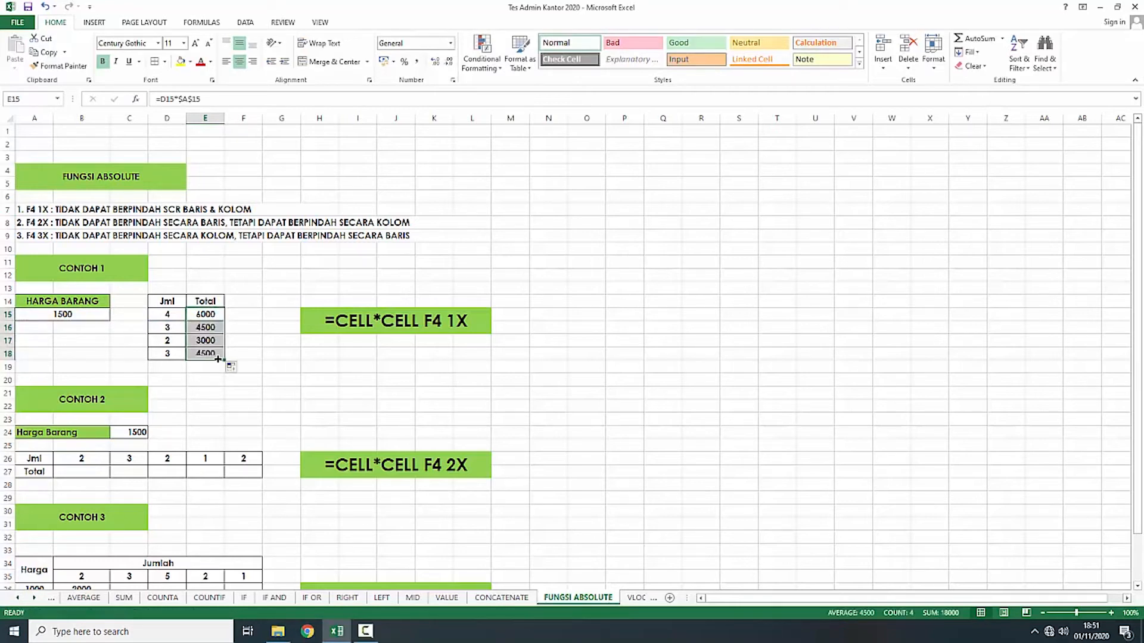
click(203, 376)
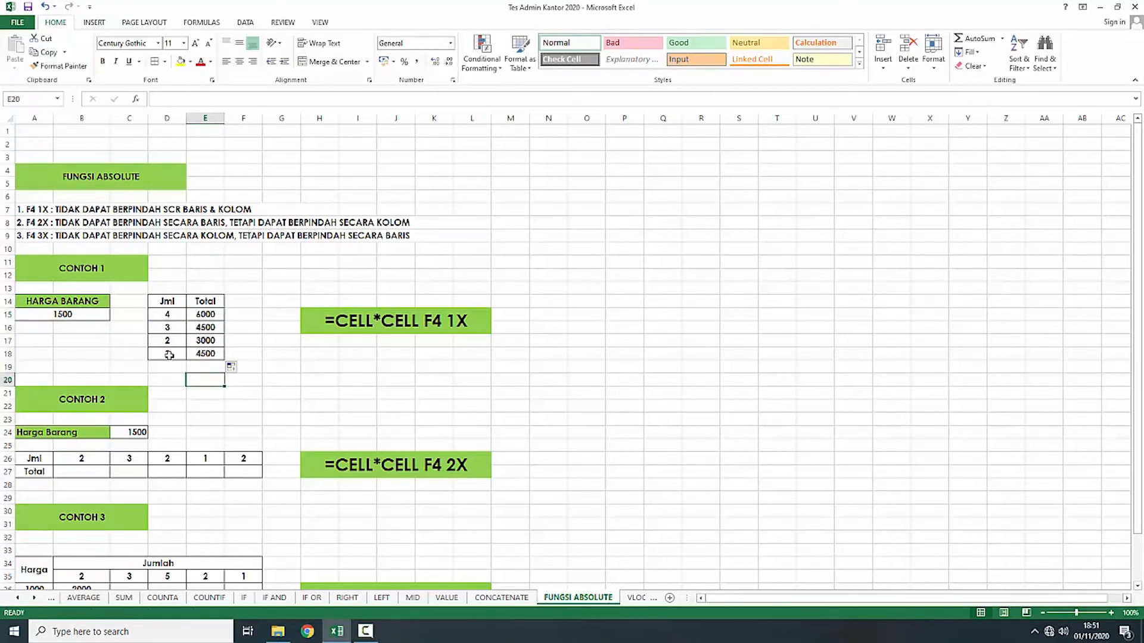
Step: In the CONTOH 2 table, enter =B$26*$C$24 in the first Total cell, B27
scroll(168, 408, down, 2)
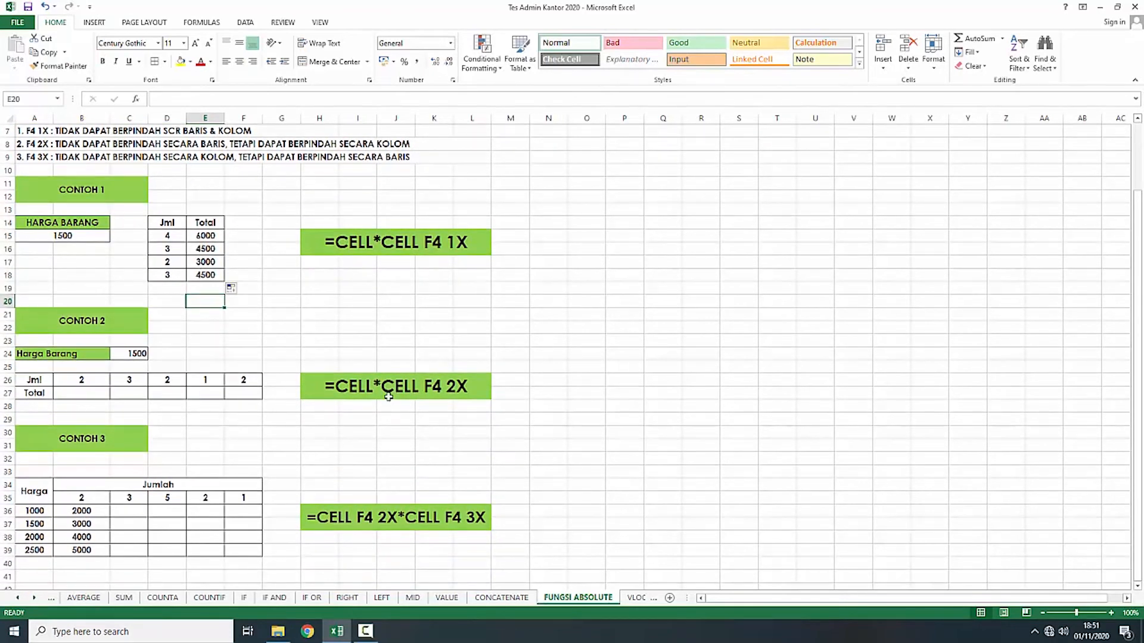
click(87, 398)
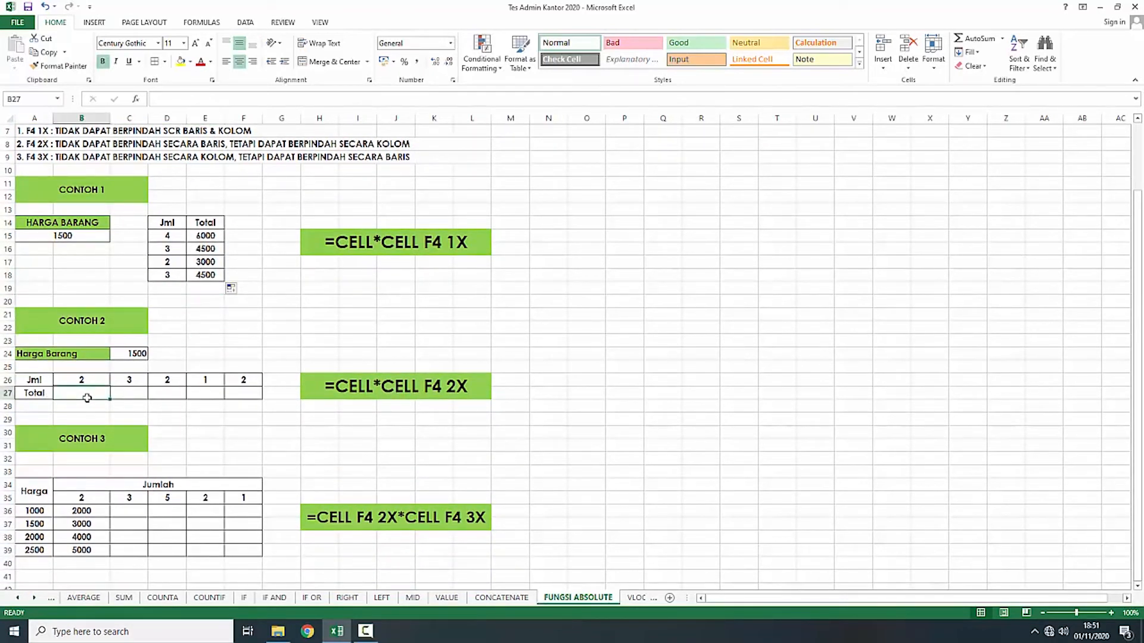
text(=)
click(84, 381)
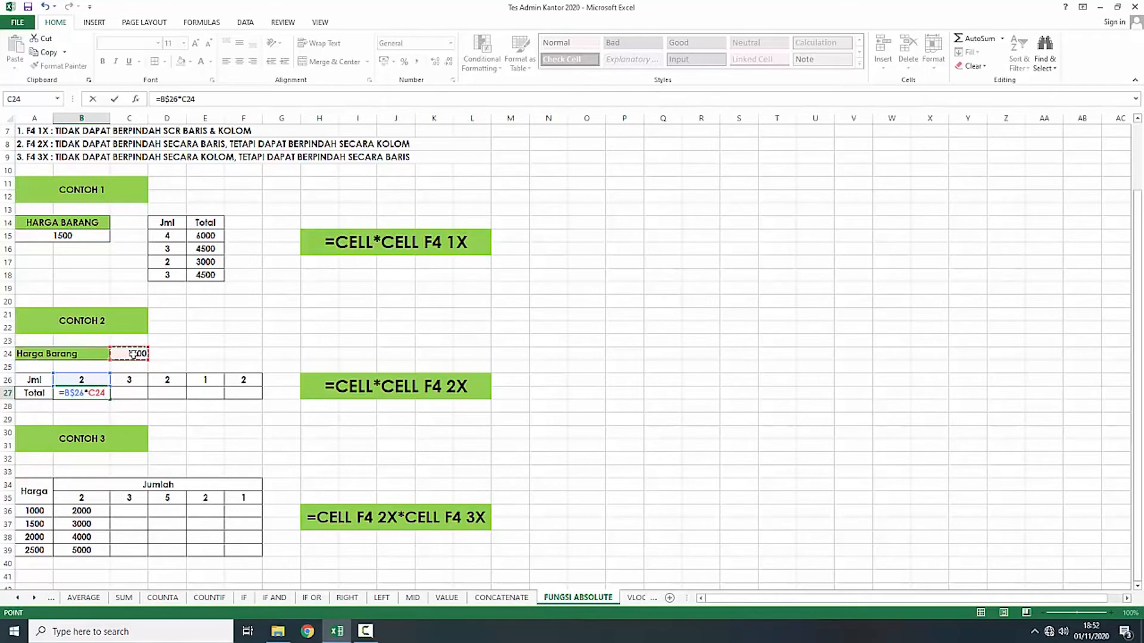
key(F4)
key(Return)
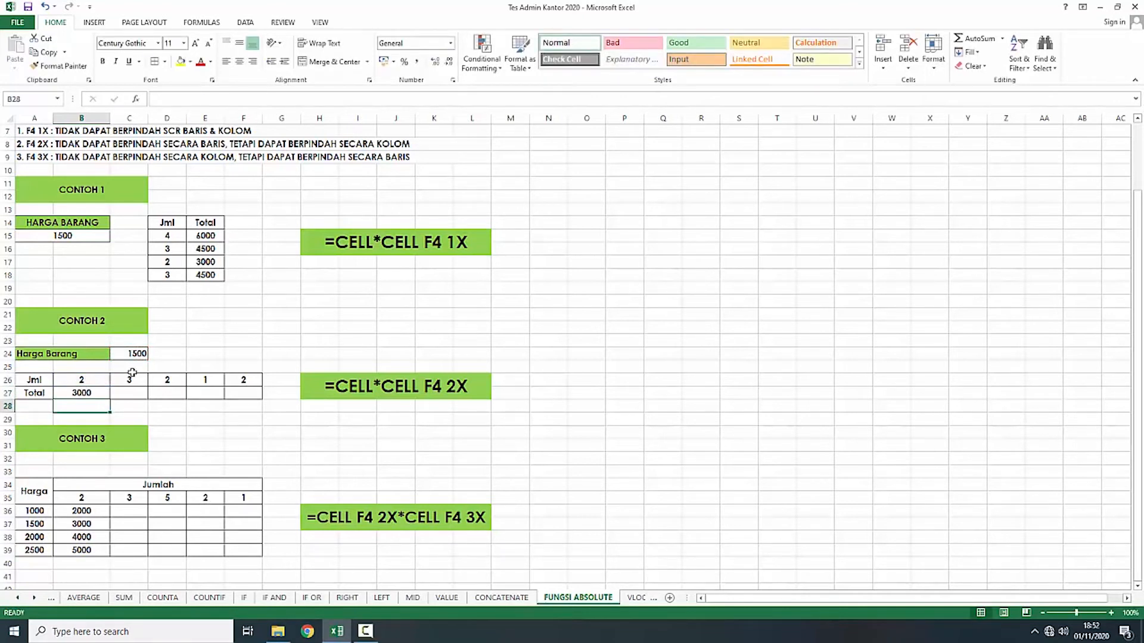
Step: Copy the Total formula from B27 across to F27 in the CONTOH 2 table and check C27's formula
click(88, 391)
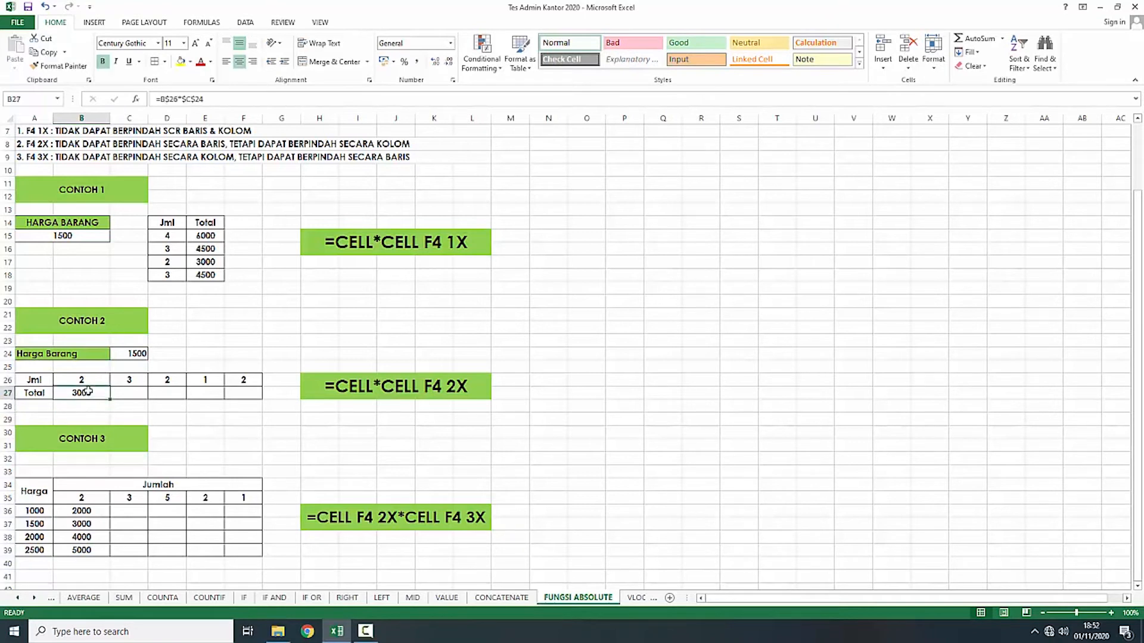
drag(109, 401, 249, 403)
click(132, 395)
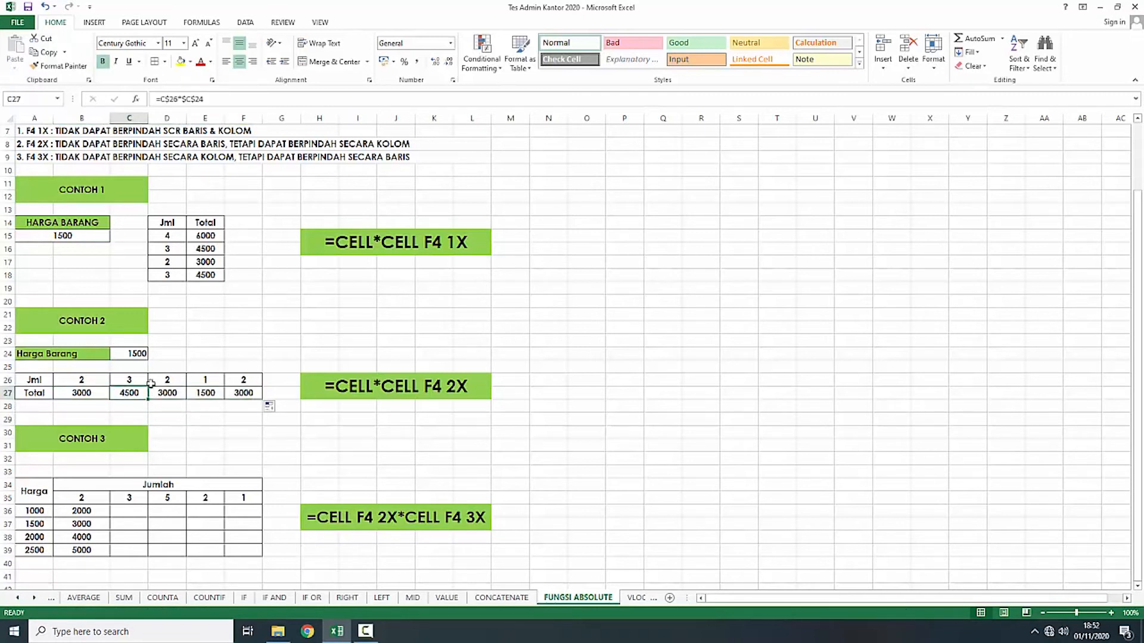
Step: Inspect the copied Total formulas in C27 and D27 of the CONTOH 2 table
double_click(137, 395)
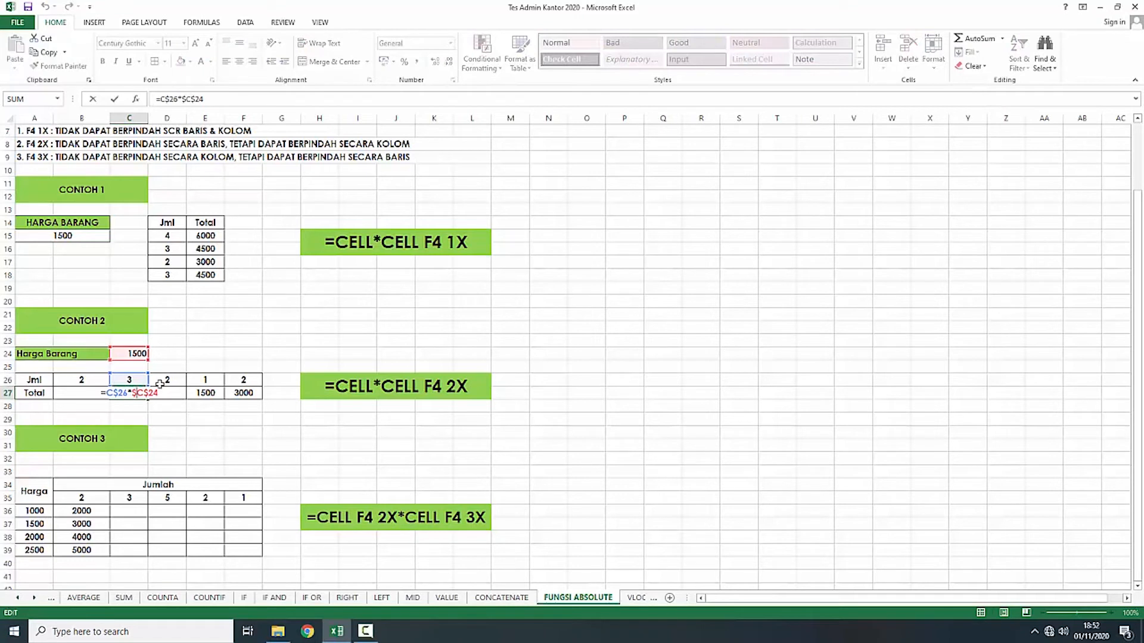
key(Return)
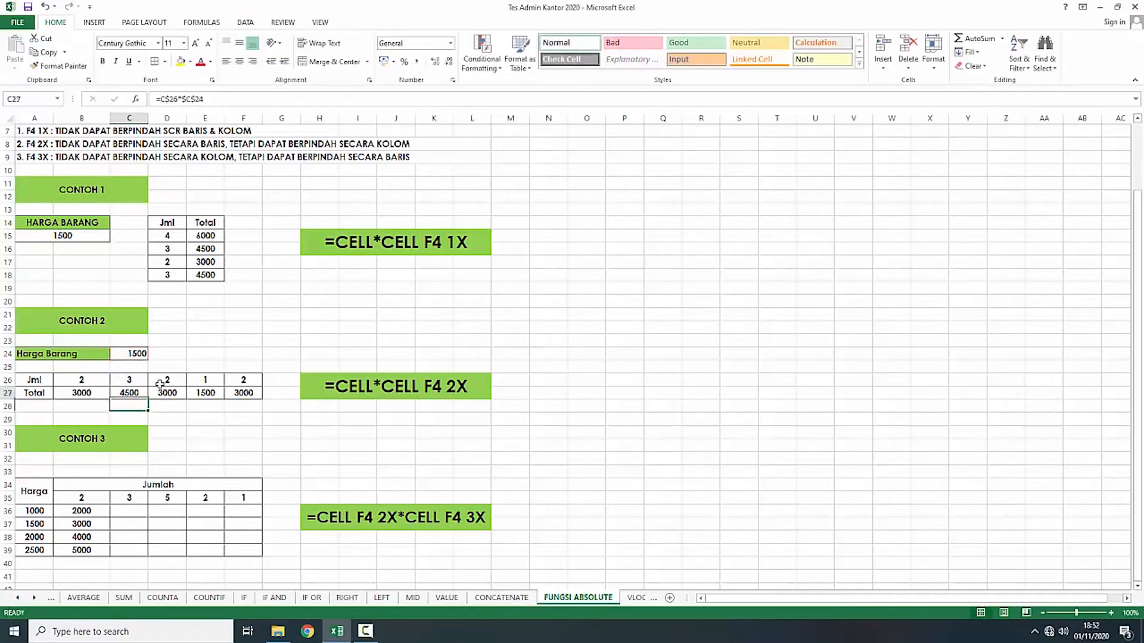
key(Up)
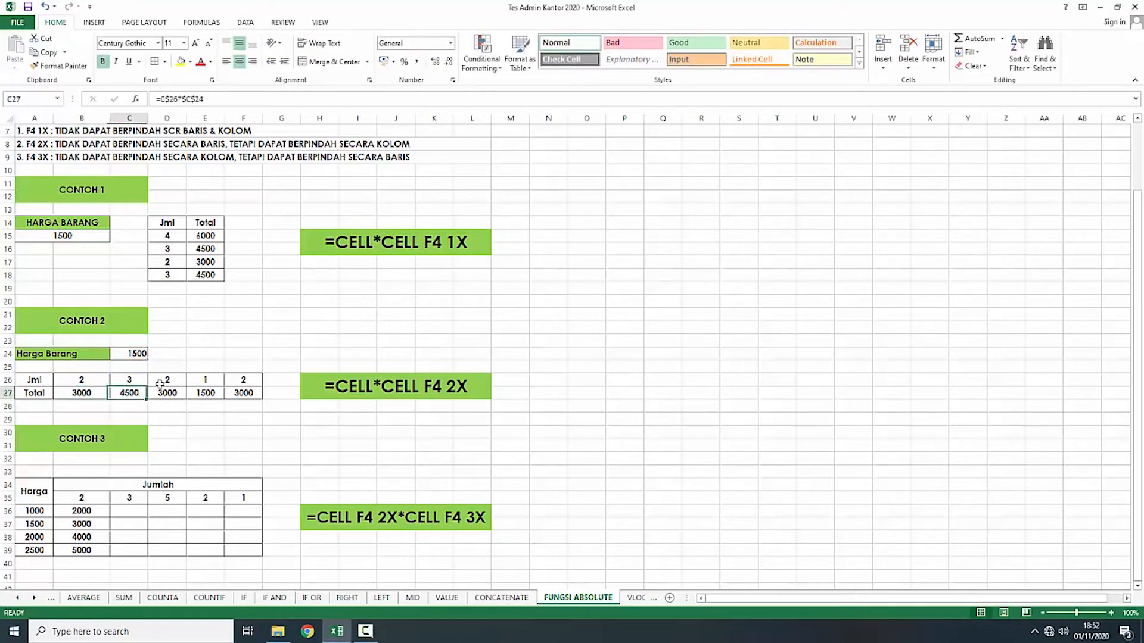
key(Right)
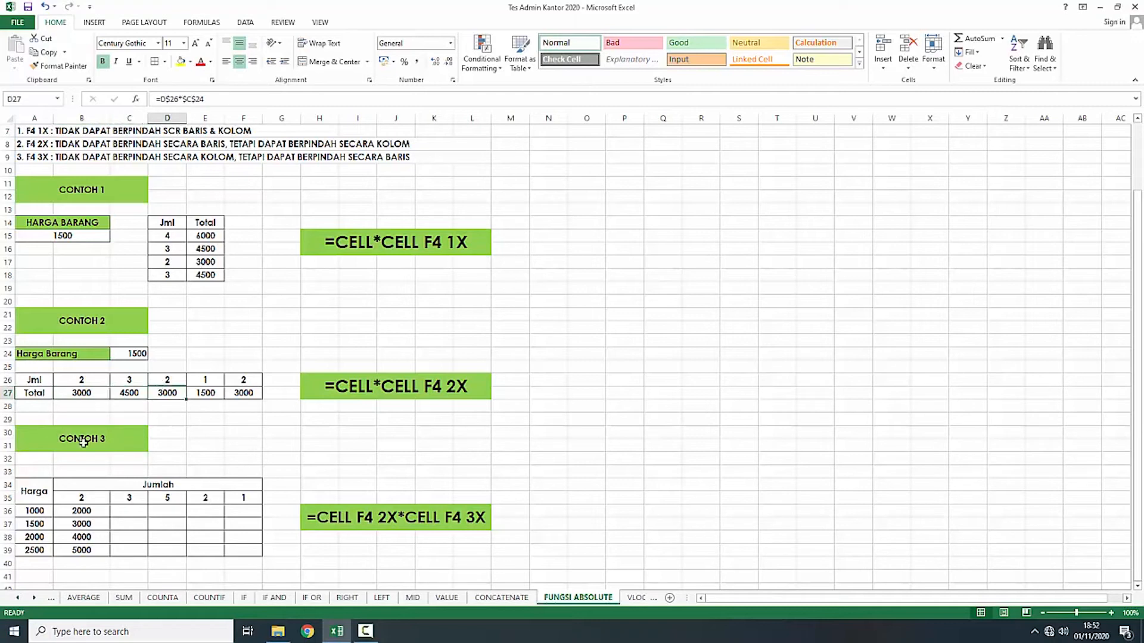
Step: Clear the existing results from B36:B39 in the CONTOH 3 table
click(257, 458)
scroll(256, 458, down, 3)
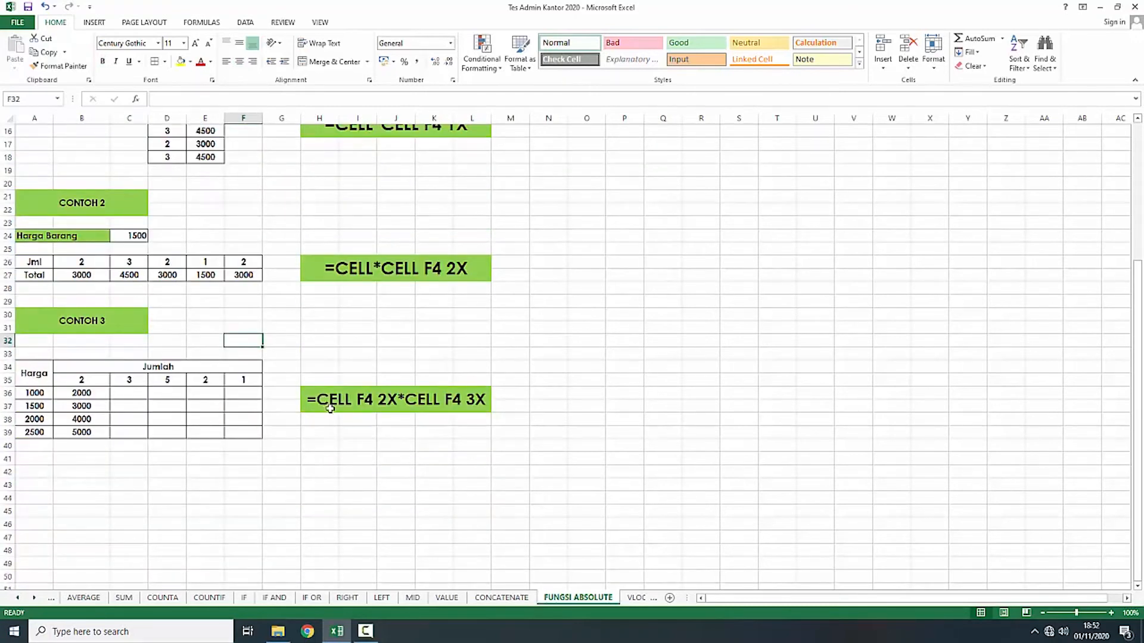
click(158, 456)
click(126, 390)
click(92, 398)
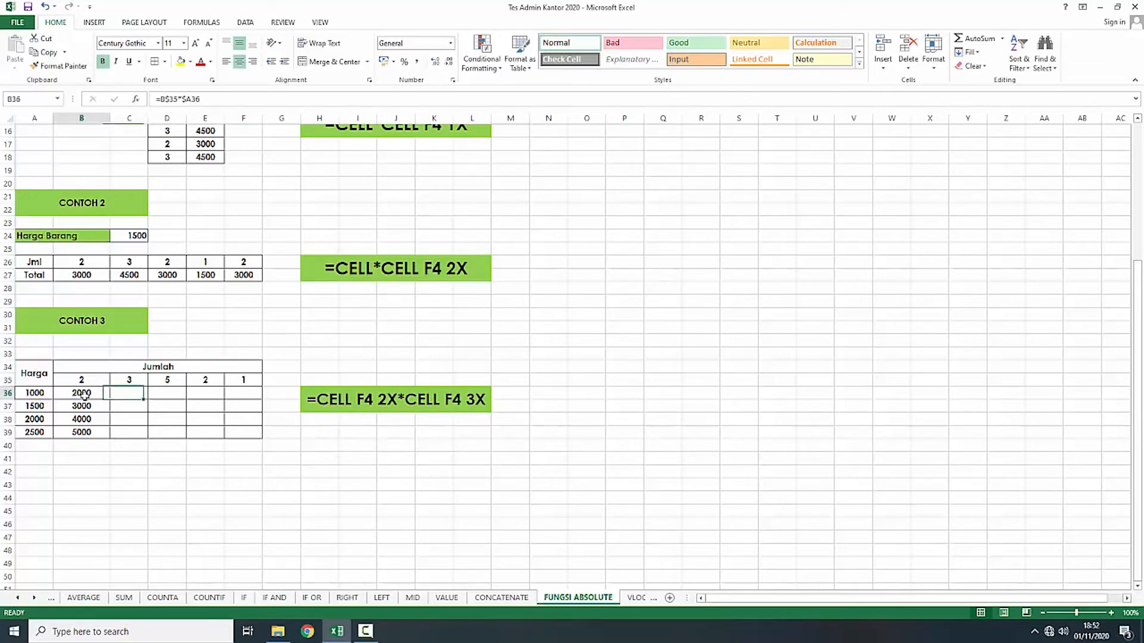
click(127, 393)
scroll(127, 395, up, 2)
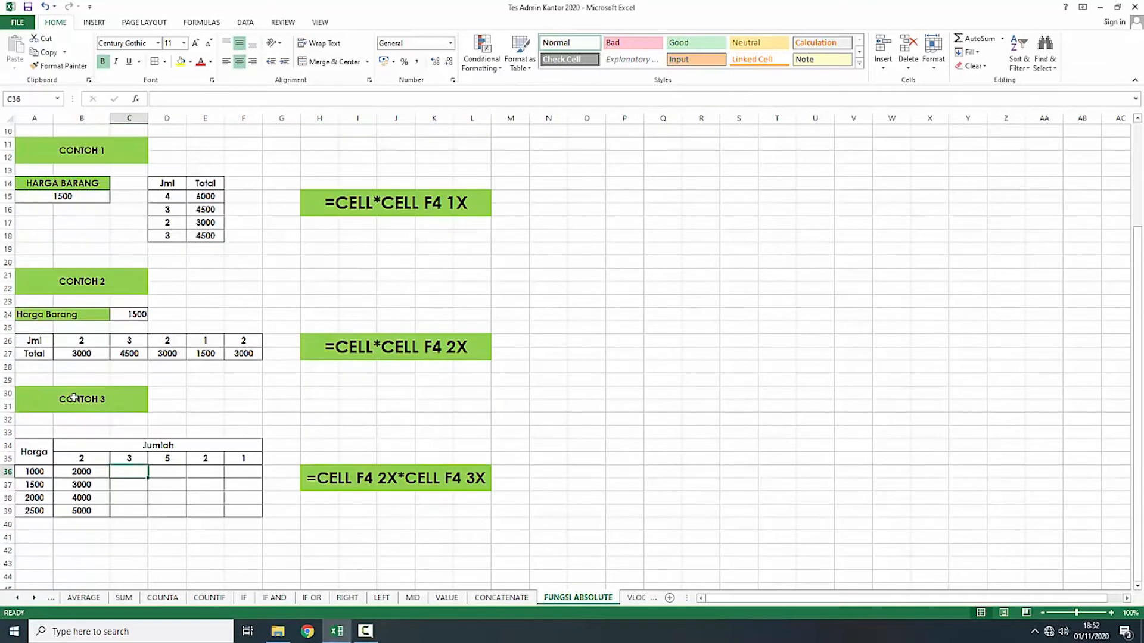
scroll(95, 397, down, 2)
click(74, 397)
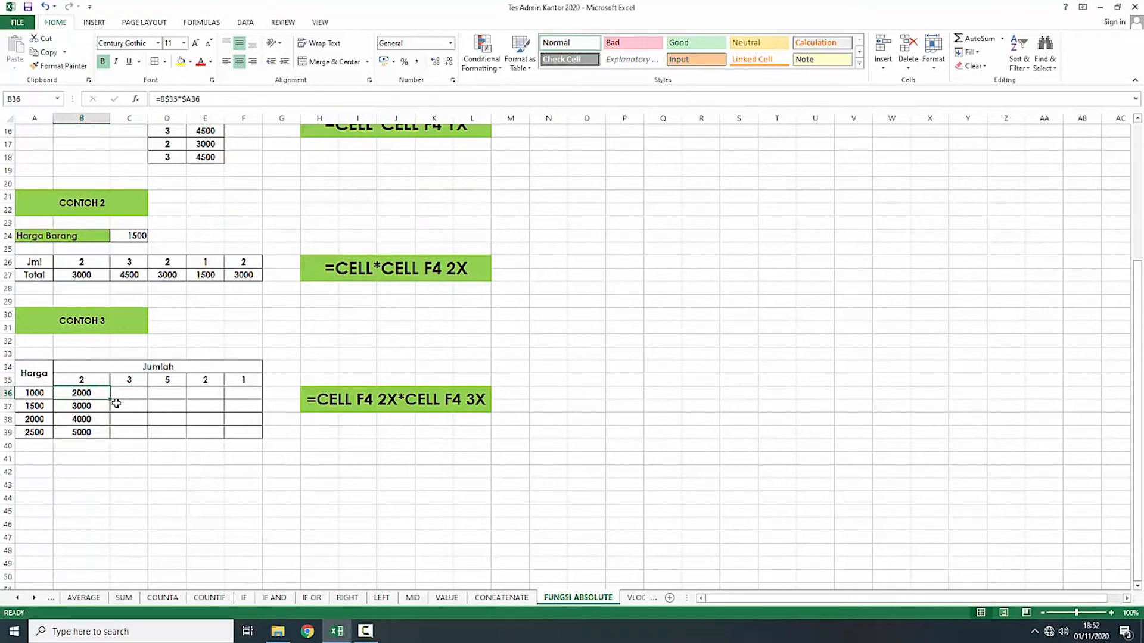
key(Delete)
drag(89, 400, 89, 433)
click(598, 346)
key(Delete)
click(91, 464)
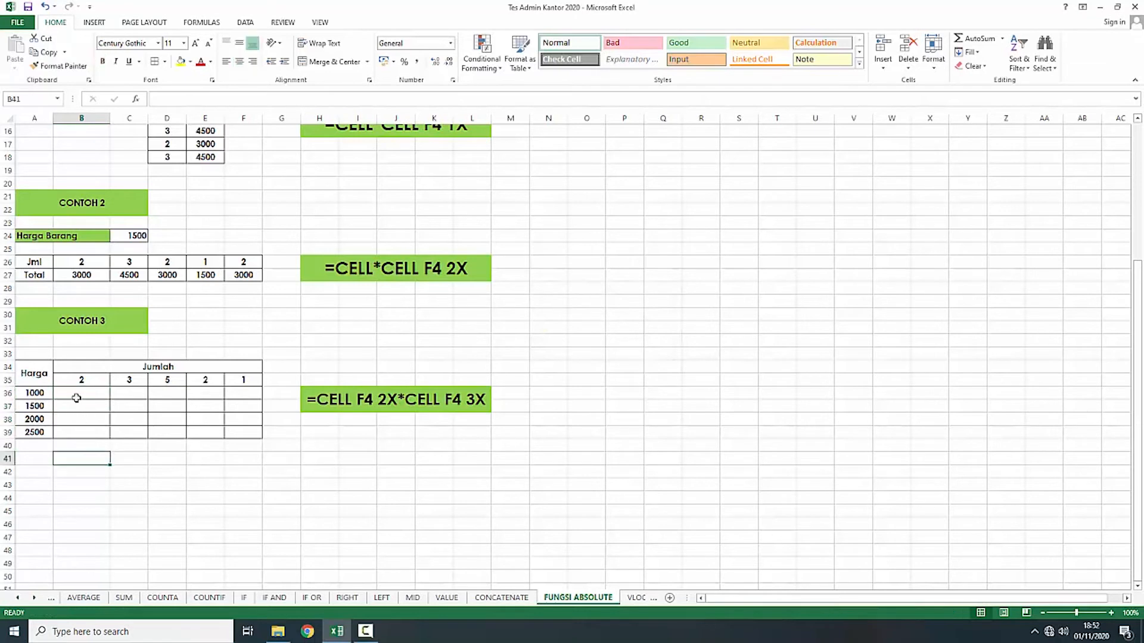
Step: In the CONTOH 3 table, enter =B$35*$A36 in the first result cell, B36
click(77, 398)
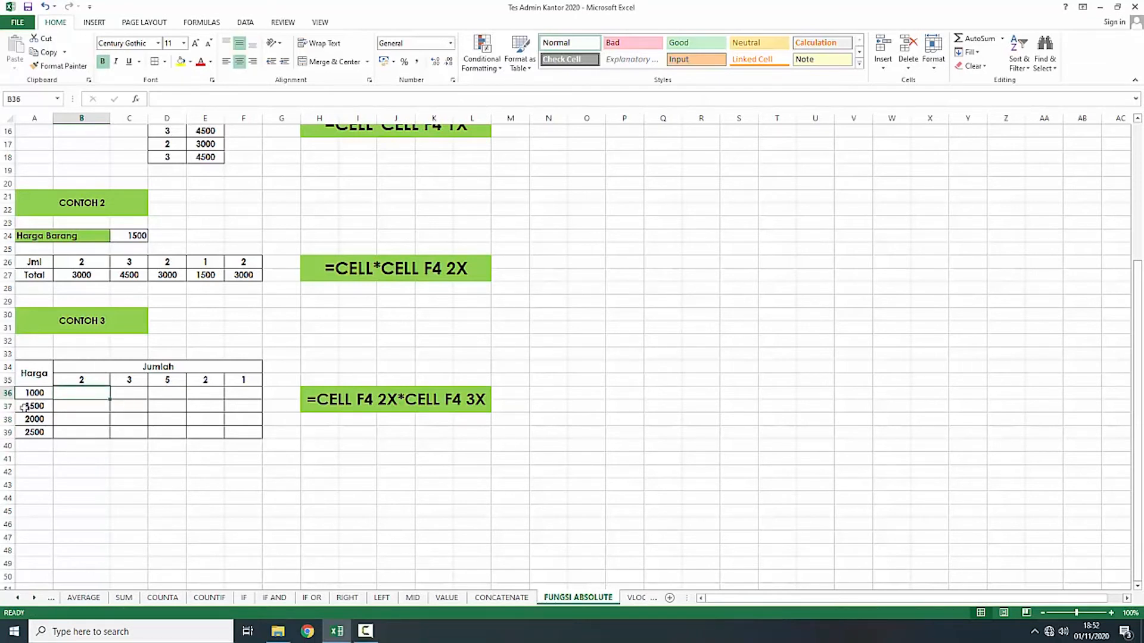
click(72, 451)
click(72, 394)
text(=)
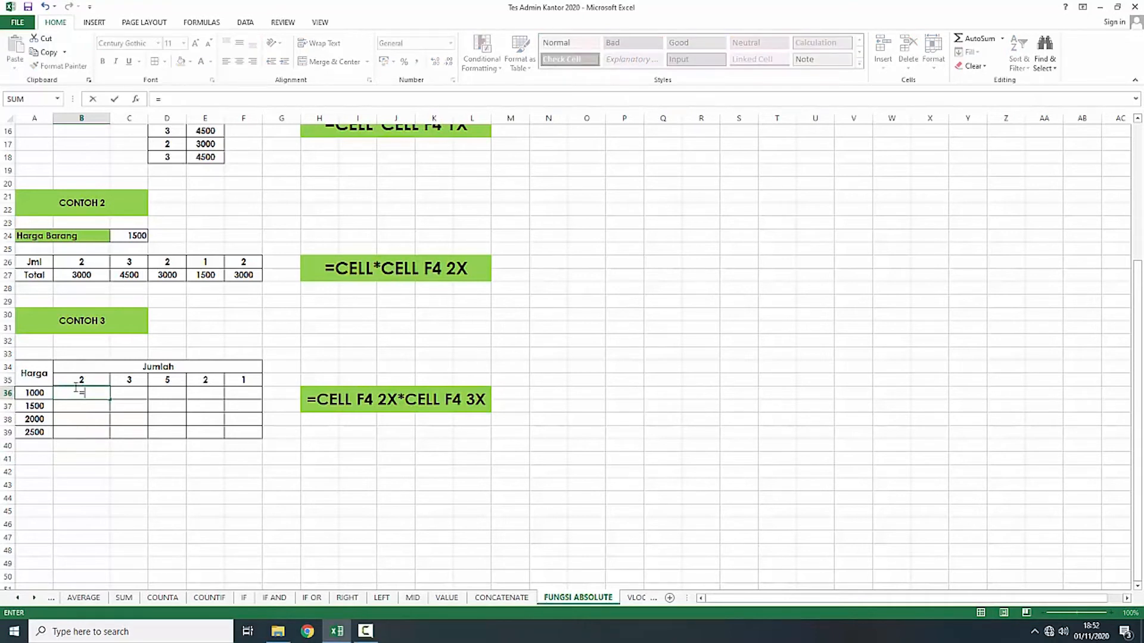
click(77, 379)
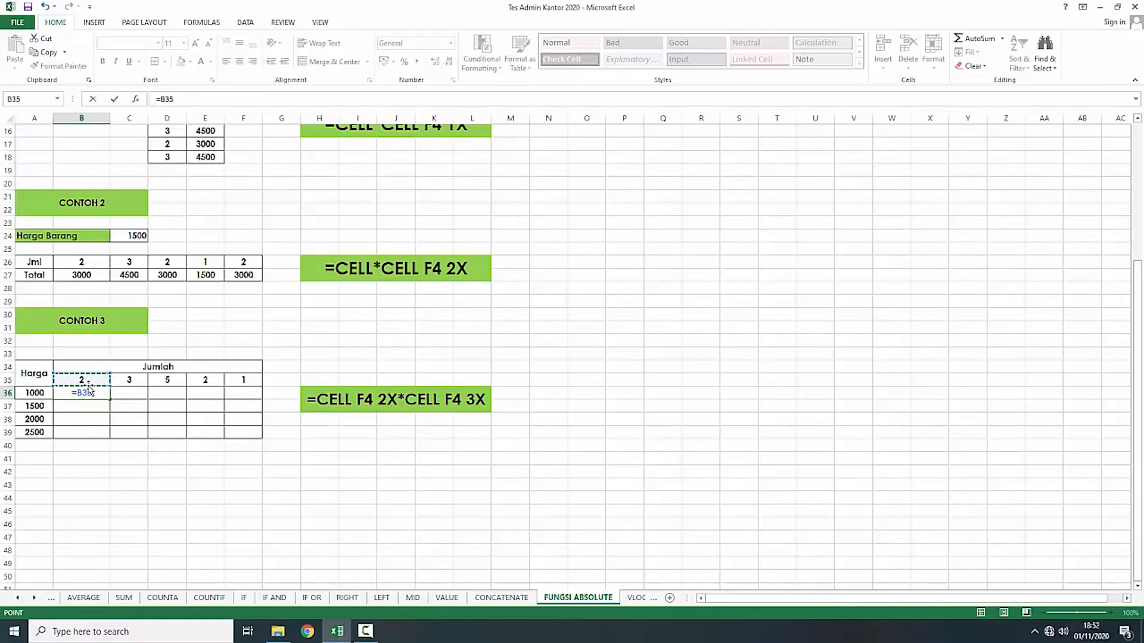
scroll(88, 390, up, 5)
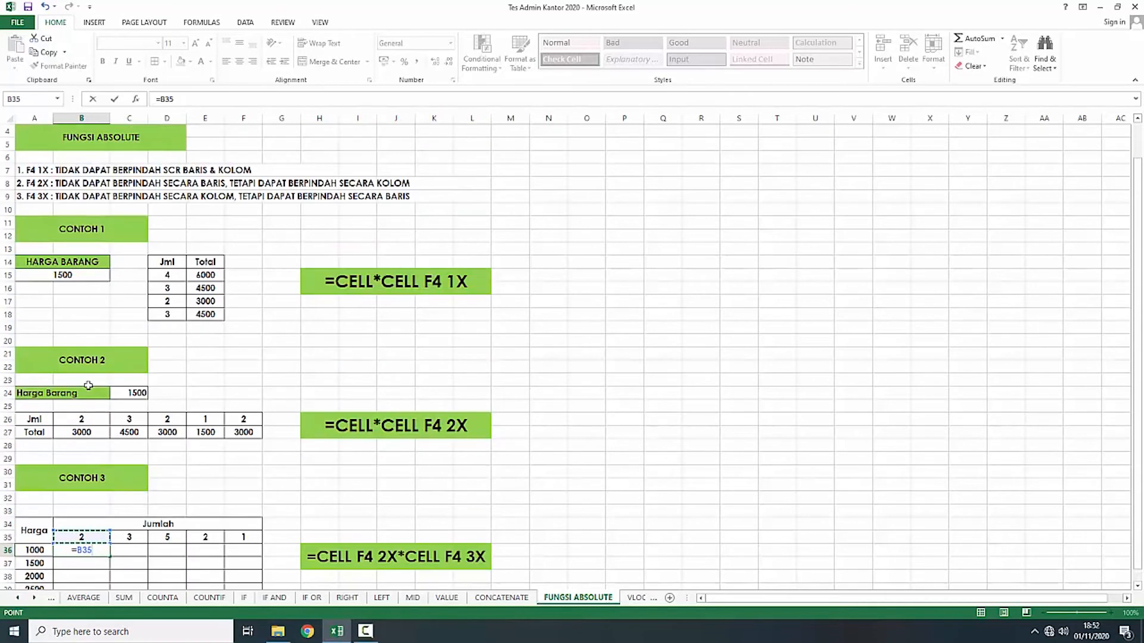
scroll(90, 389, down, 4)
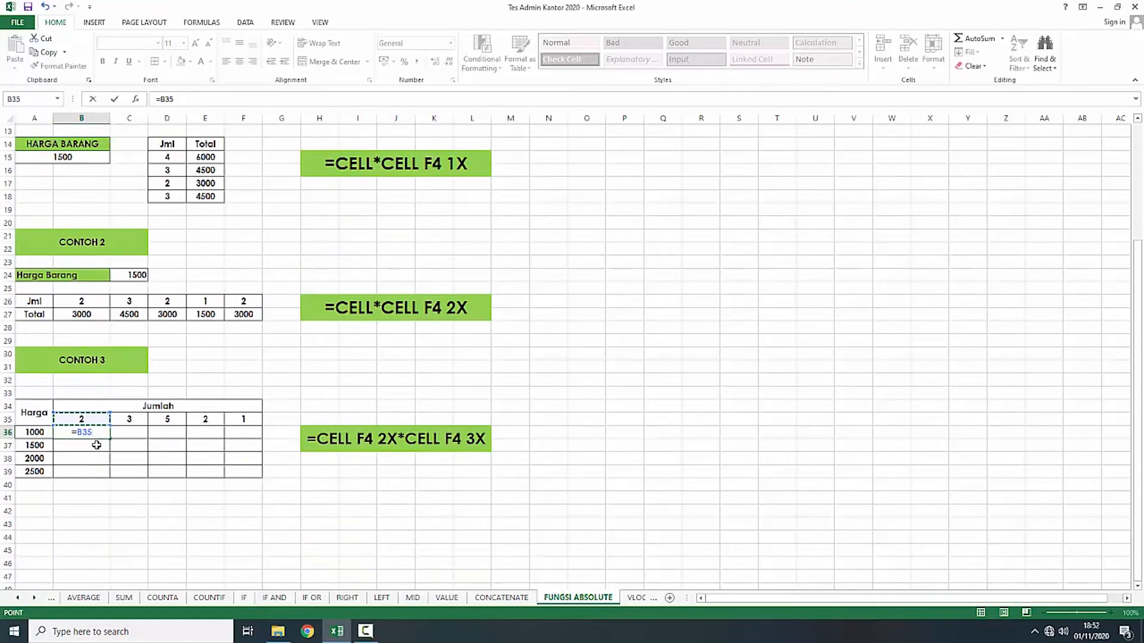
key(F4)
key(F4)
text(*)
click(35, 432)
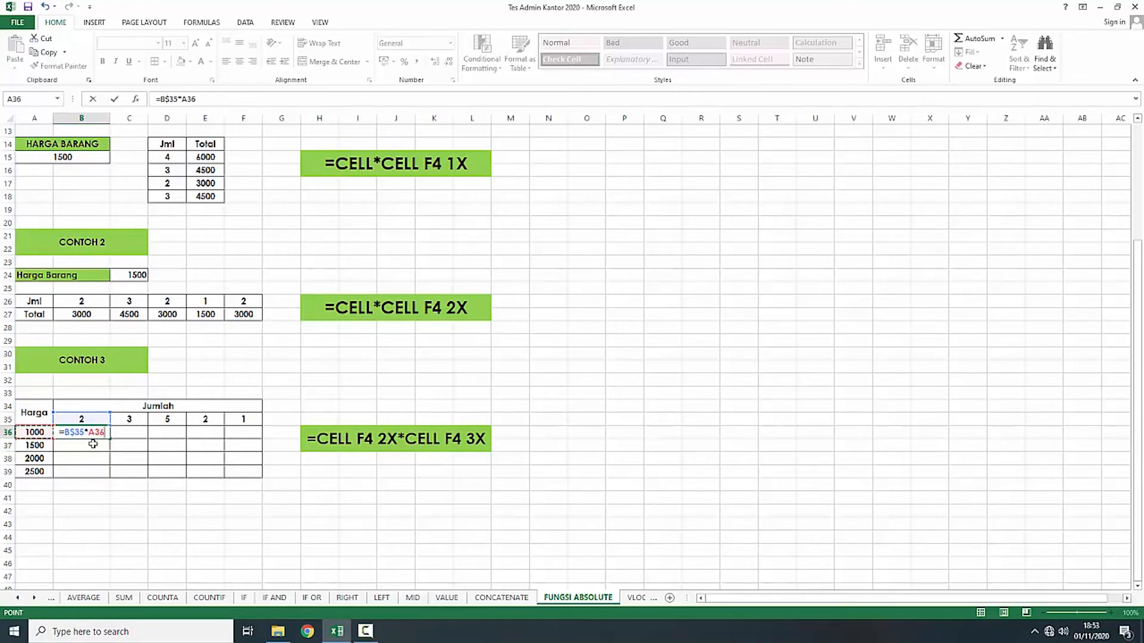
key(F4)
key(F4)
key(F4)
key(Return)
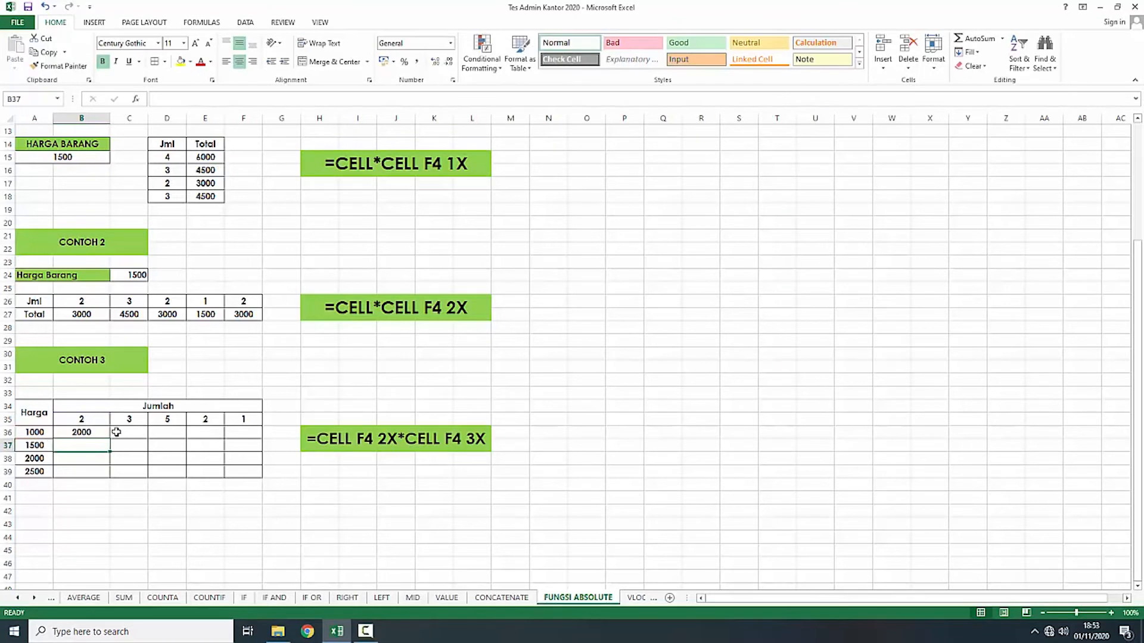
Step: Copy the B36 formula across and down to fill B36:F39 in the CONTOH 3 table
key(Up)
drag(111, 438, 271, 479)
click(192, 516)
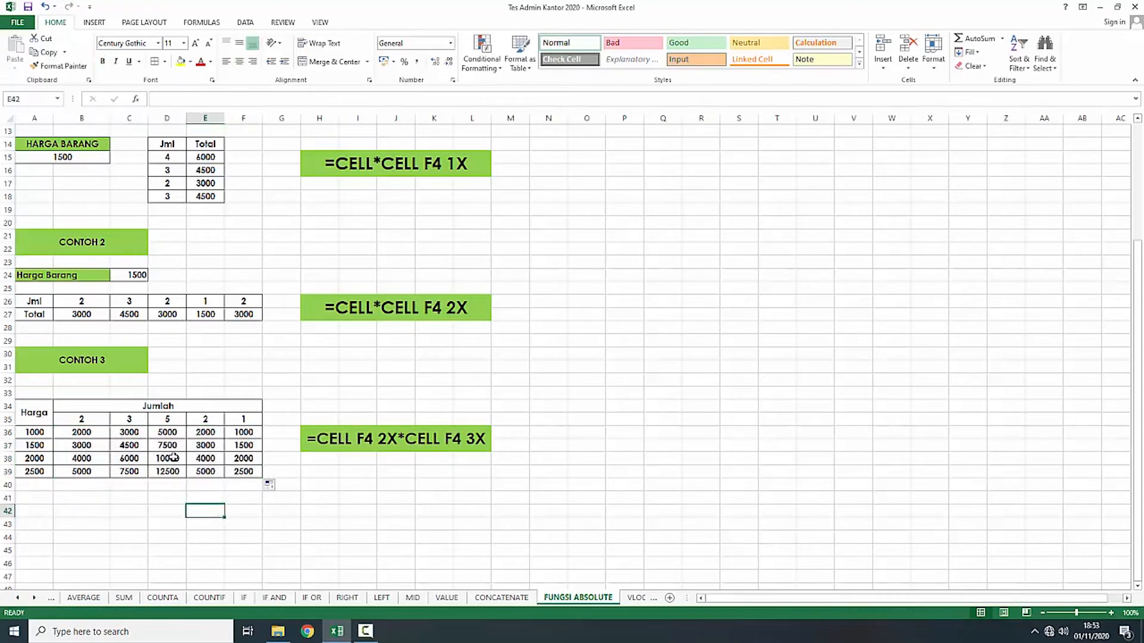
click(322, 499)
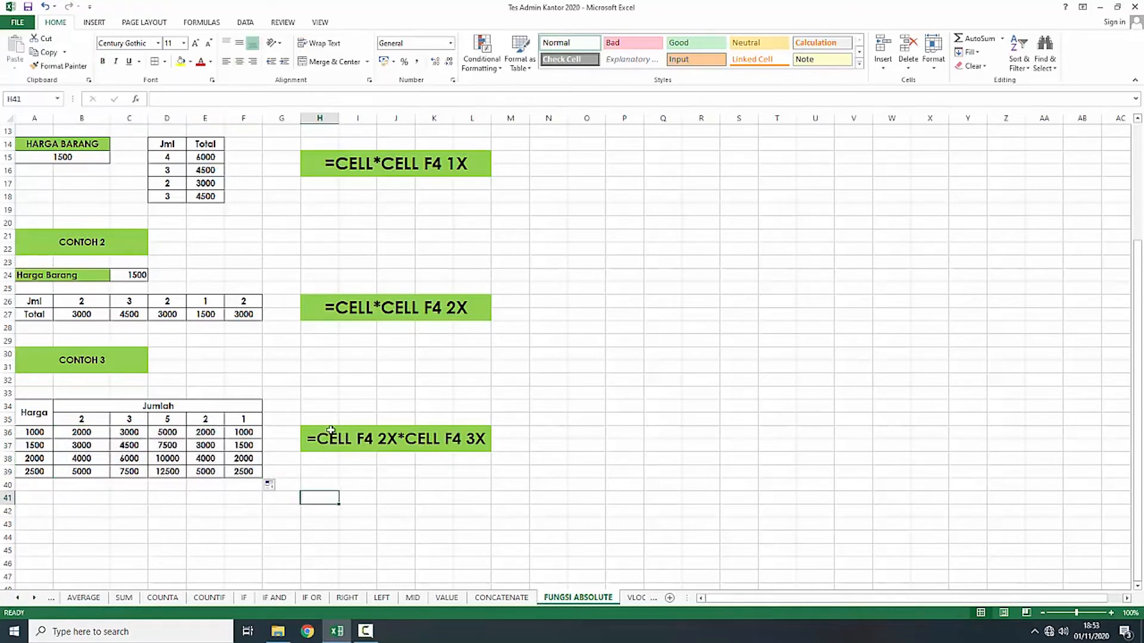
scroll(358, 362, up, 4)
scroll(358, 363, down, 4)
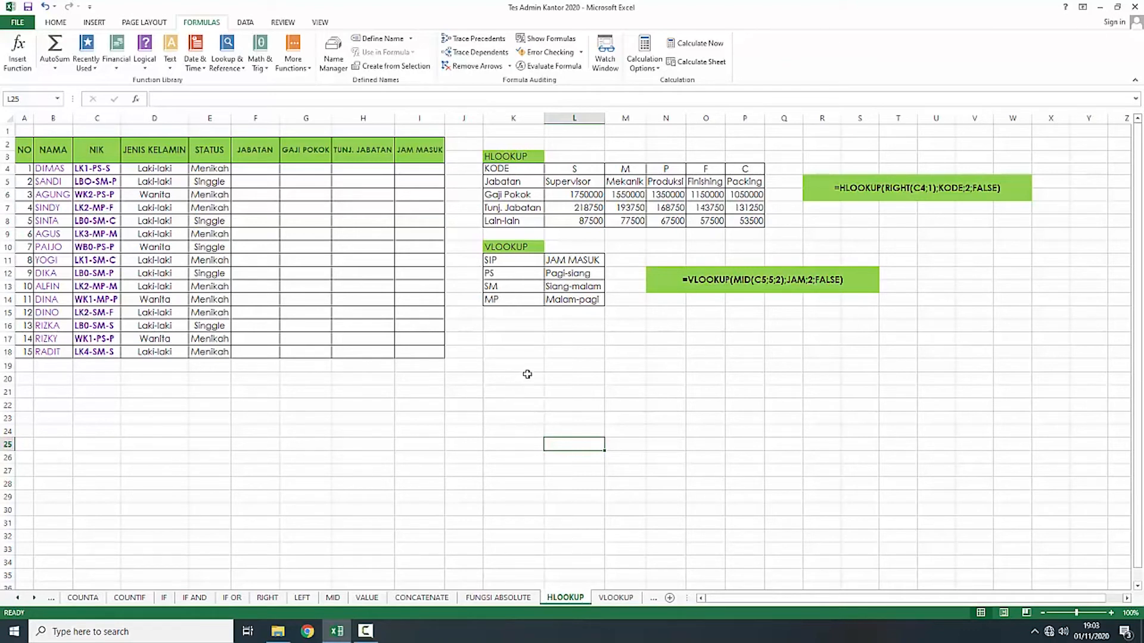
Step: On the HLOOKUP sheet, define the workbook name KODE for the HLOOKUP reference table, K4:P8
drag(528, 168, 745, 221)
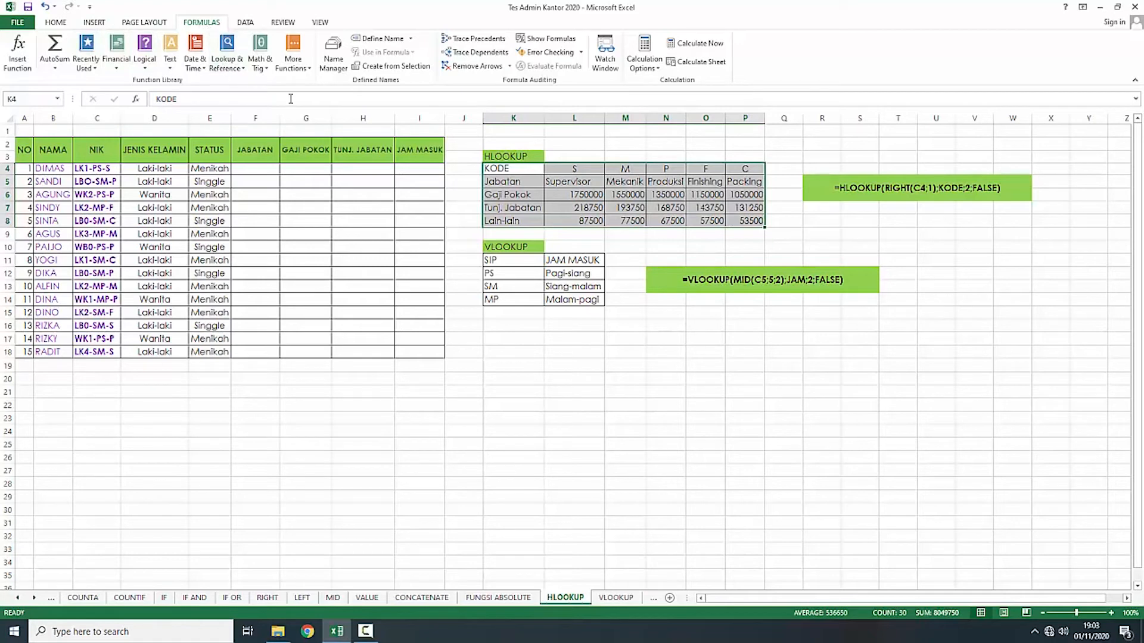
click(328, 68)
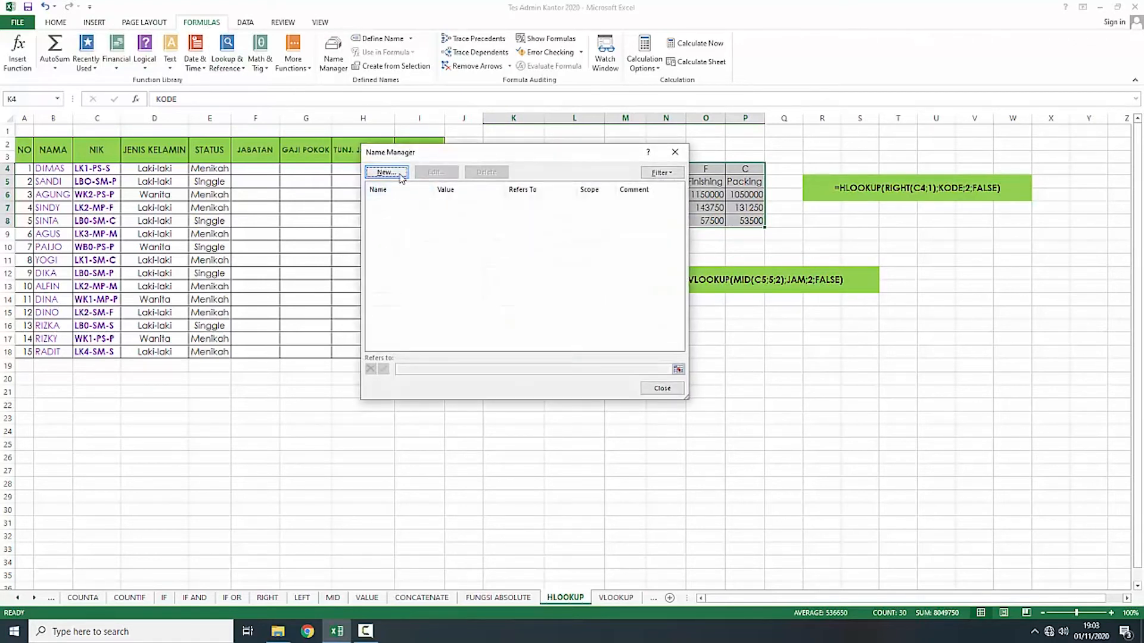
click(398, 177)
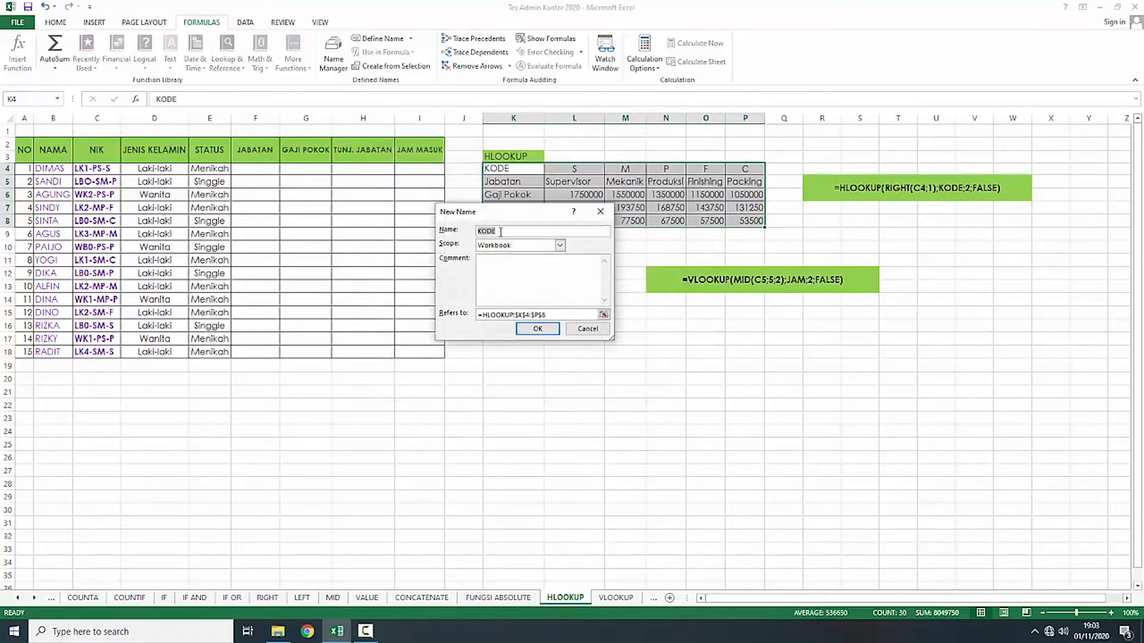
click(519, 232)
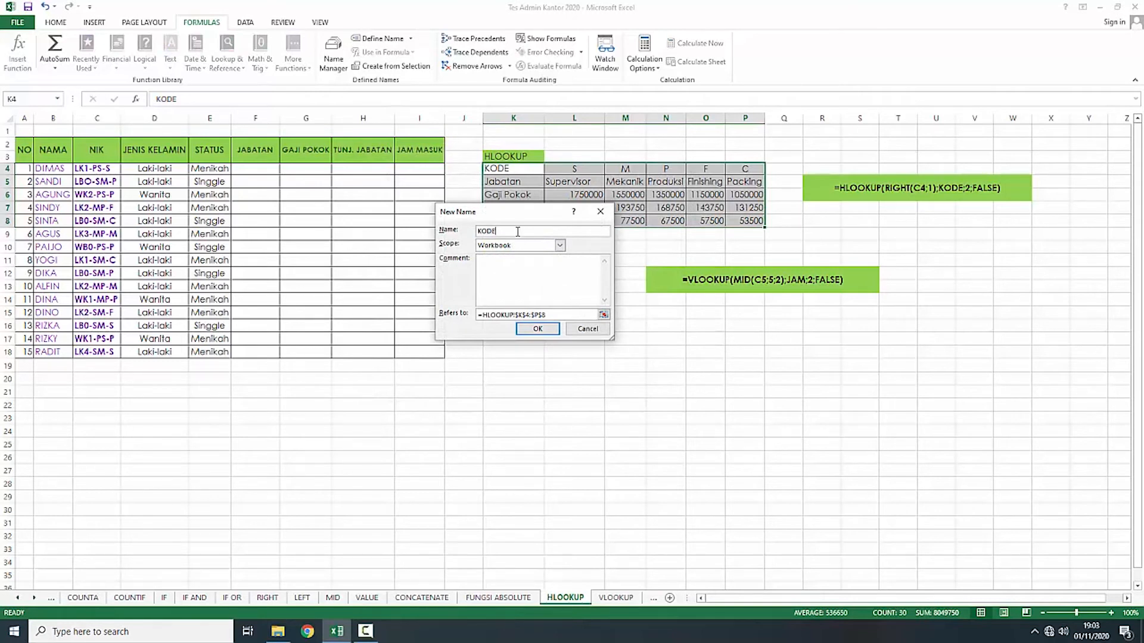
click(534, 329)
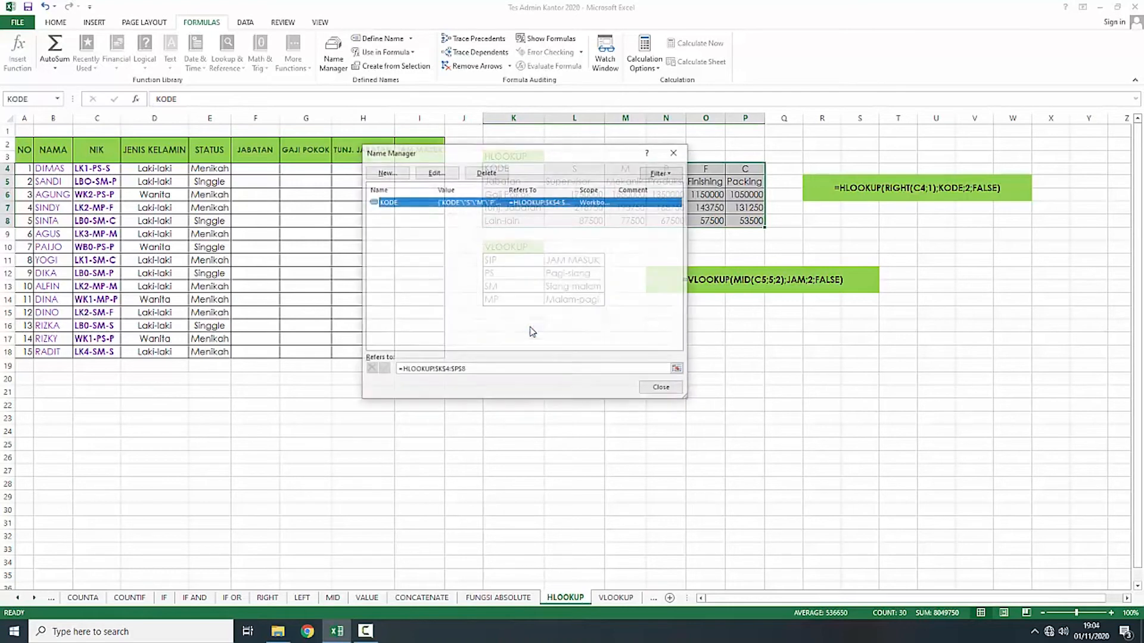
click(674, 153)
click(573, 365)
Step: Define the workbook name JAM for the VLOOKUP reference table, K11:L14
drag(513, 258, 572, 297)
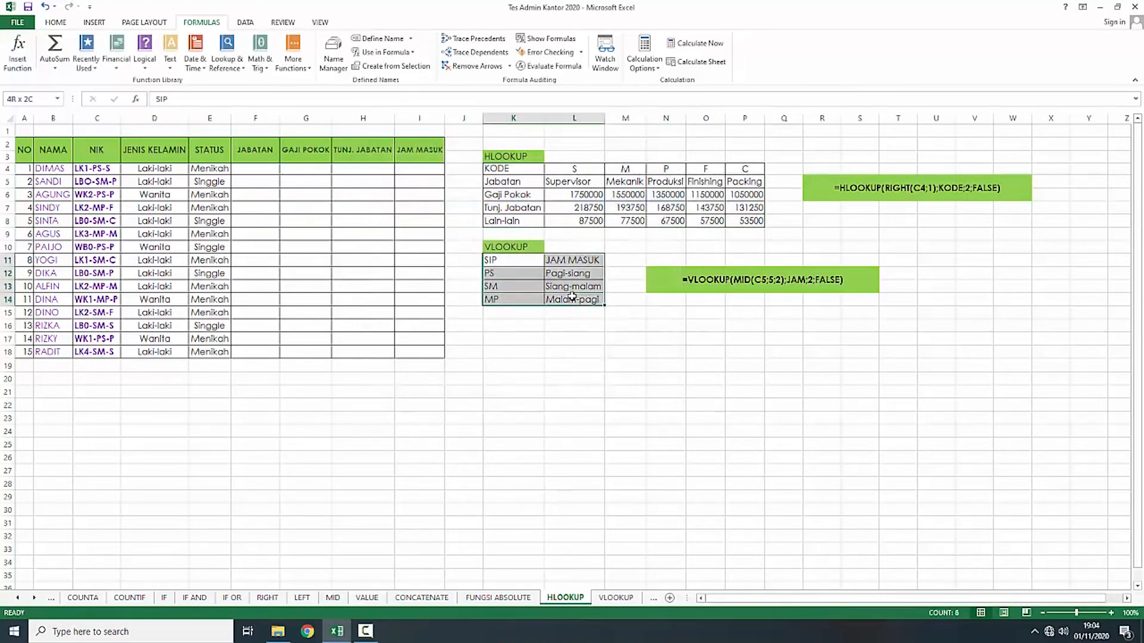
click(333, 54)
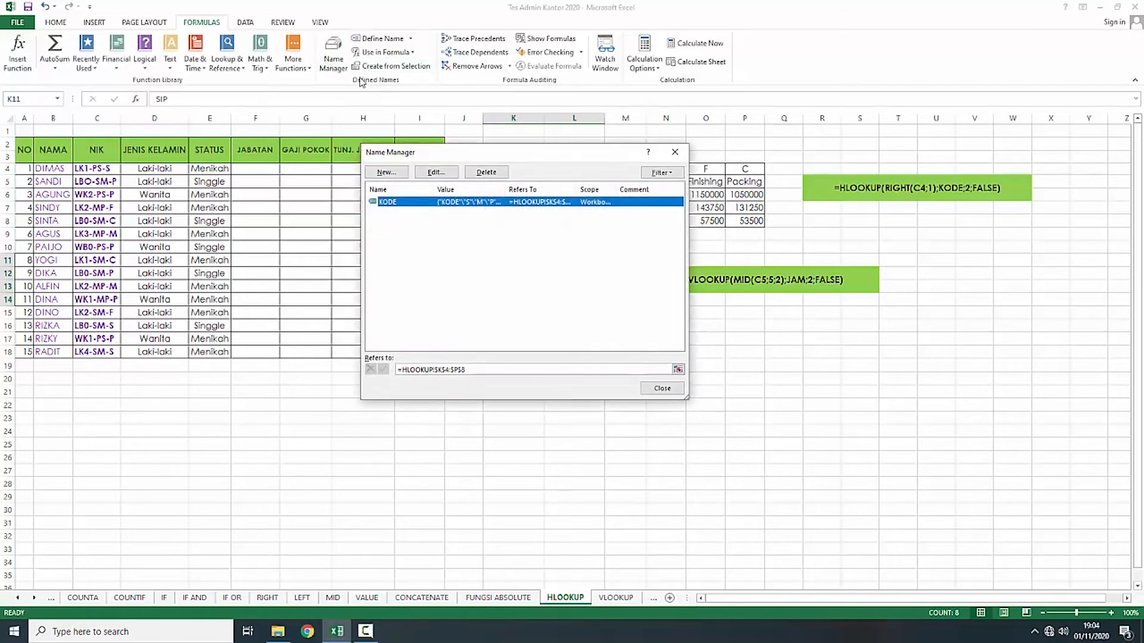
click(386, 172)
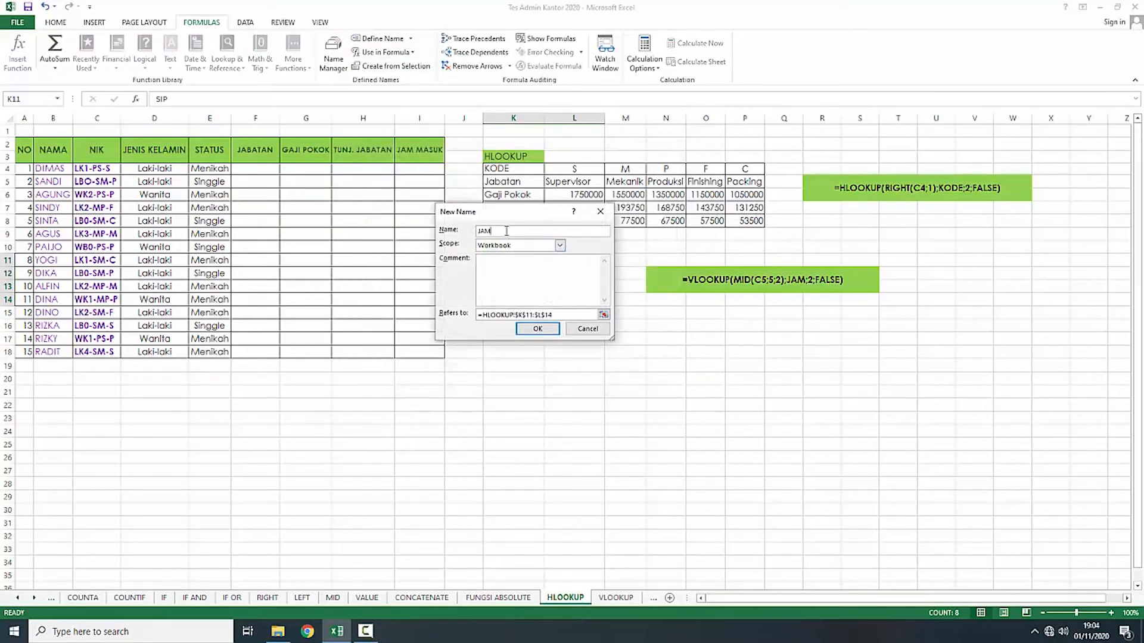
key(Return)
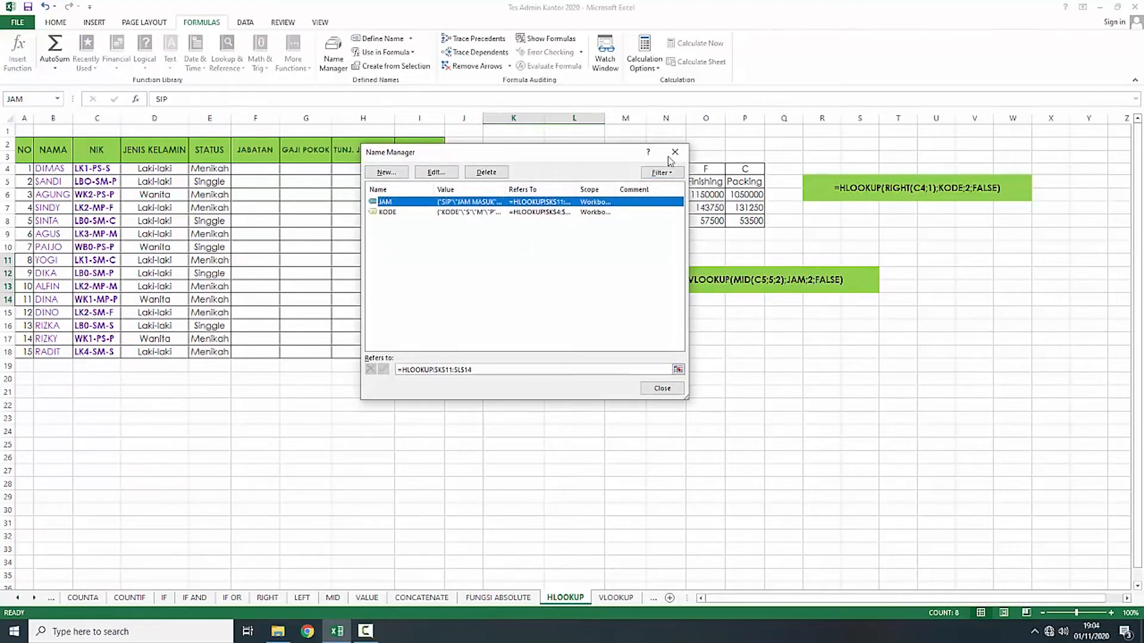
drag(588, 156, 599, 174)
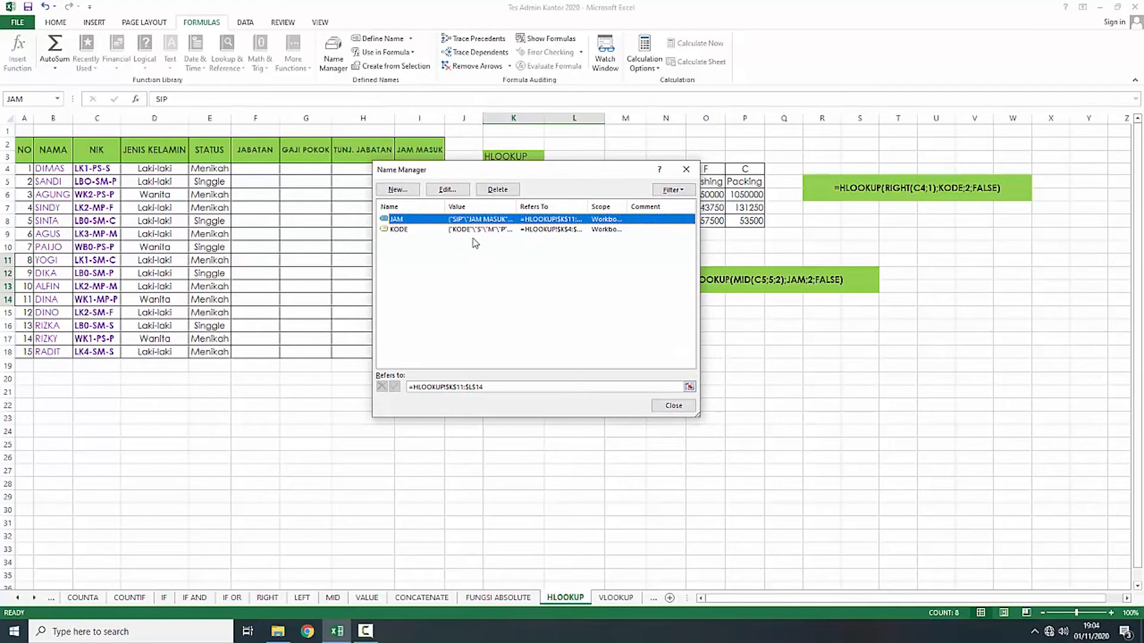
click(687, 170)
click(513, 344)
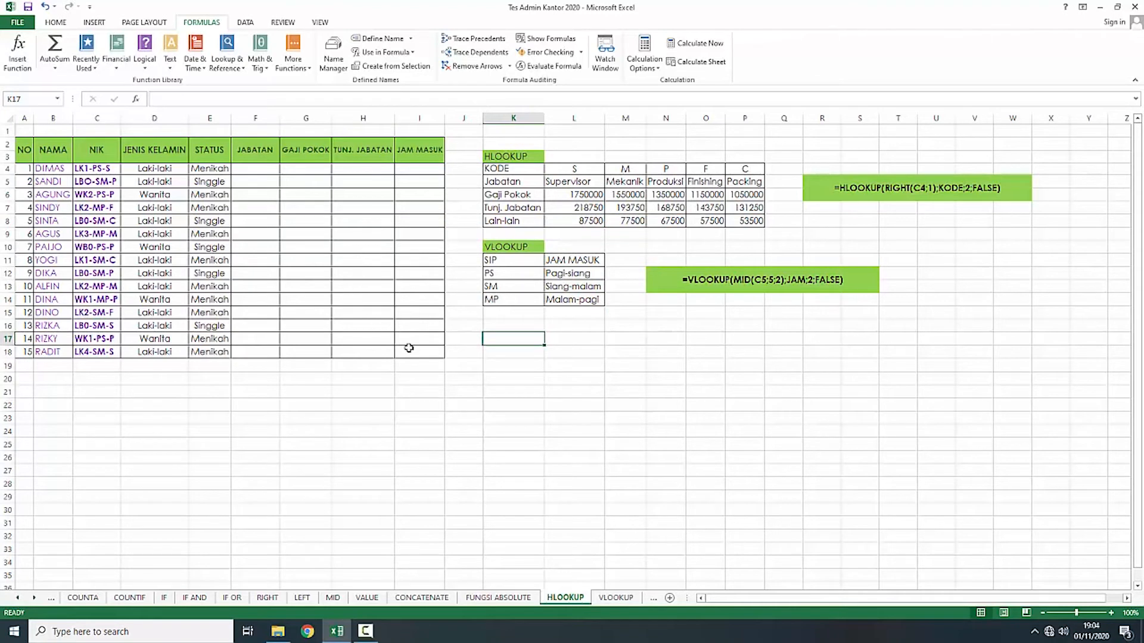
Step: Examine the employee table's empty JABATAN column and compare the NIK code in C4 with the KODE row of the HLOOKUP table
drag(411, 350, 19, 145)
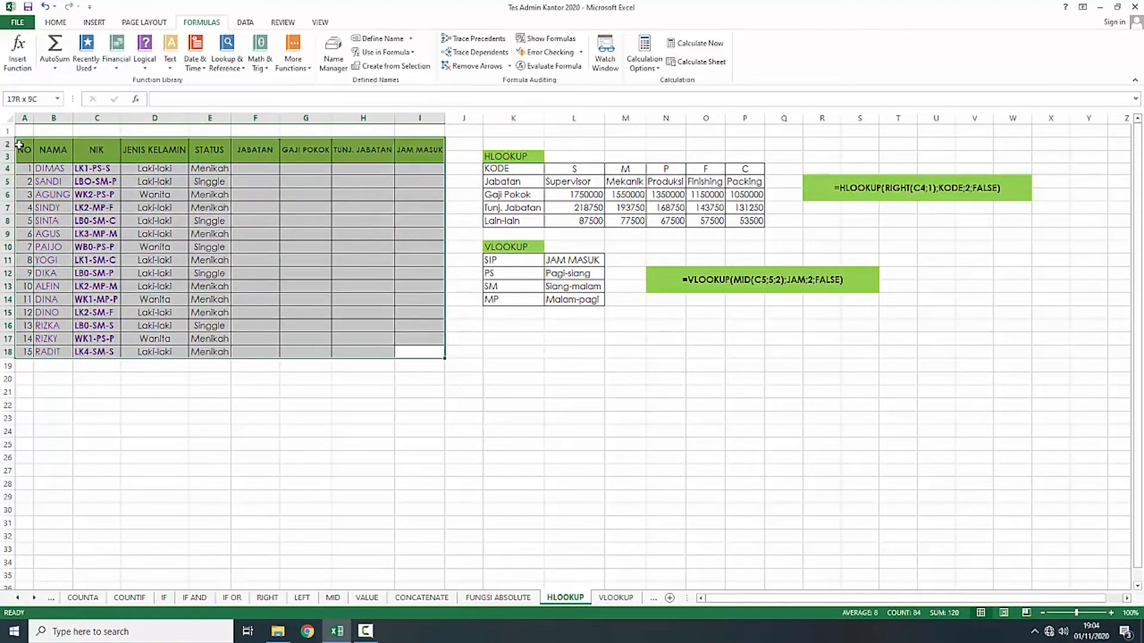
click(252, 158)
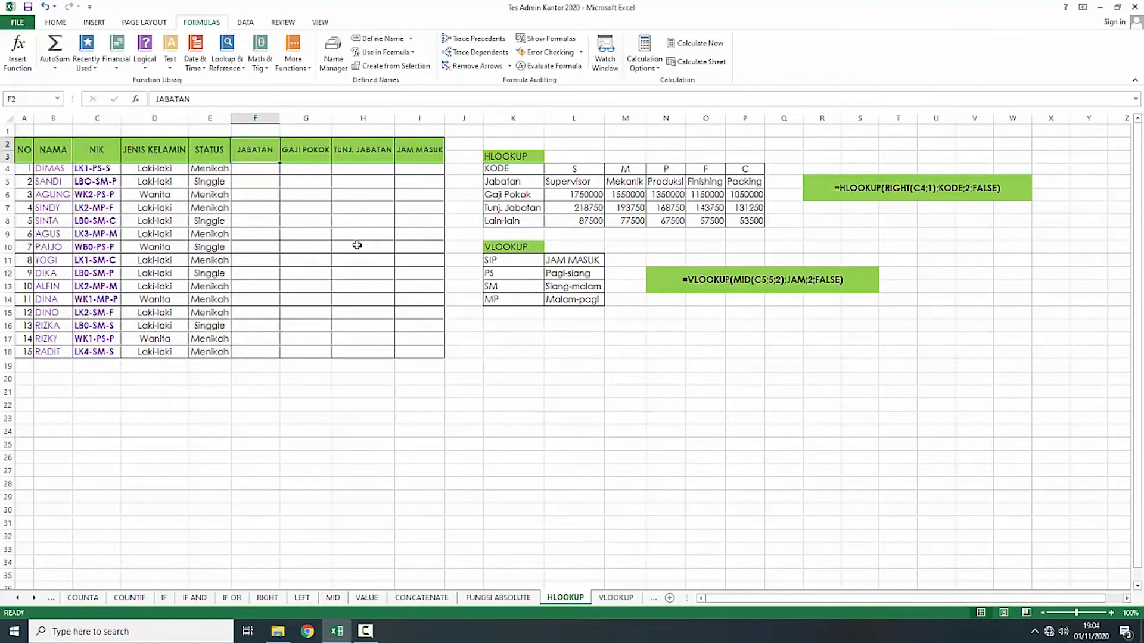
click(310, 207)
click(261, 168)
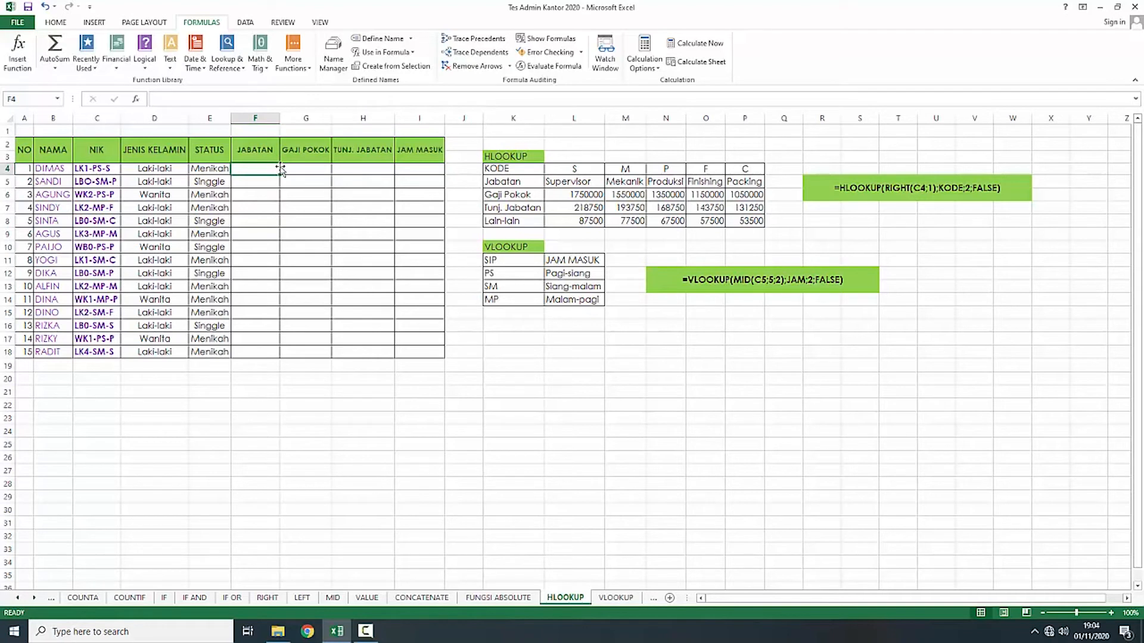
click(100, 169)
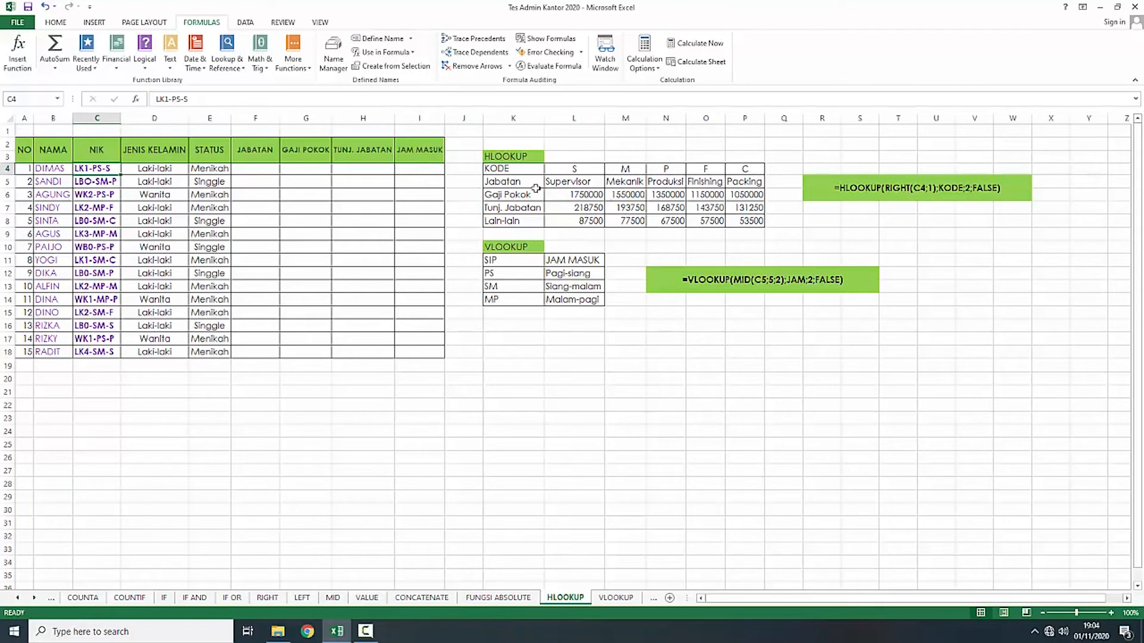
click(568, 171)
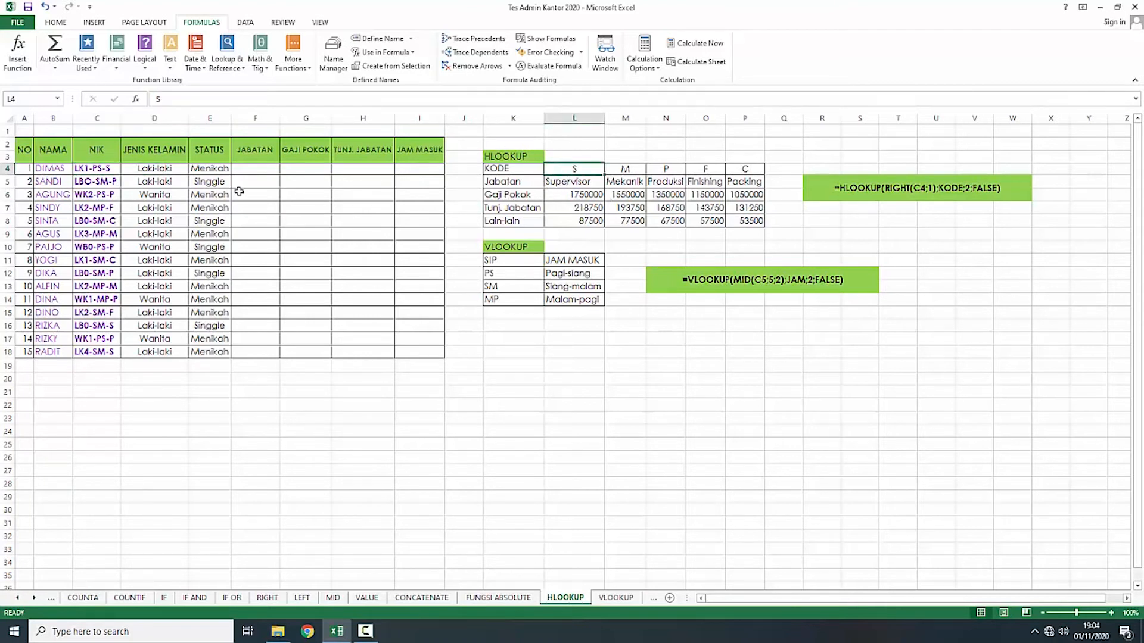
Step: Enter =RIGHT(C4;1) in F4 of the JABATAN column to extract the last character of the NIK code
click(108, 170)
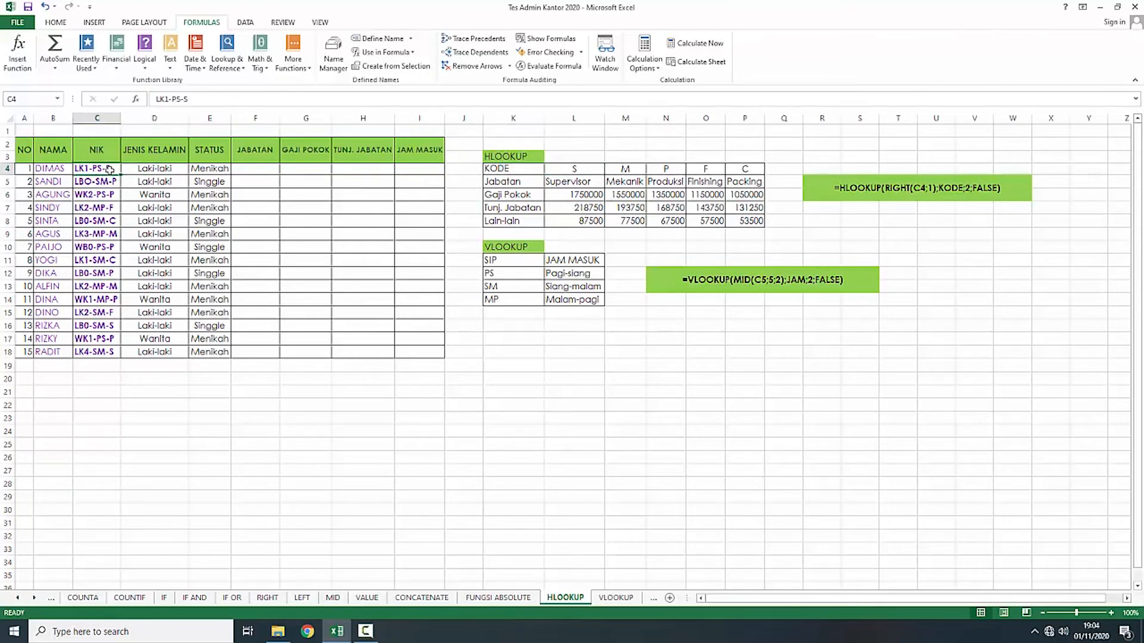
click(260, 170)
click(228, 102)
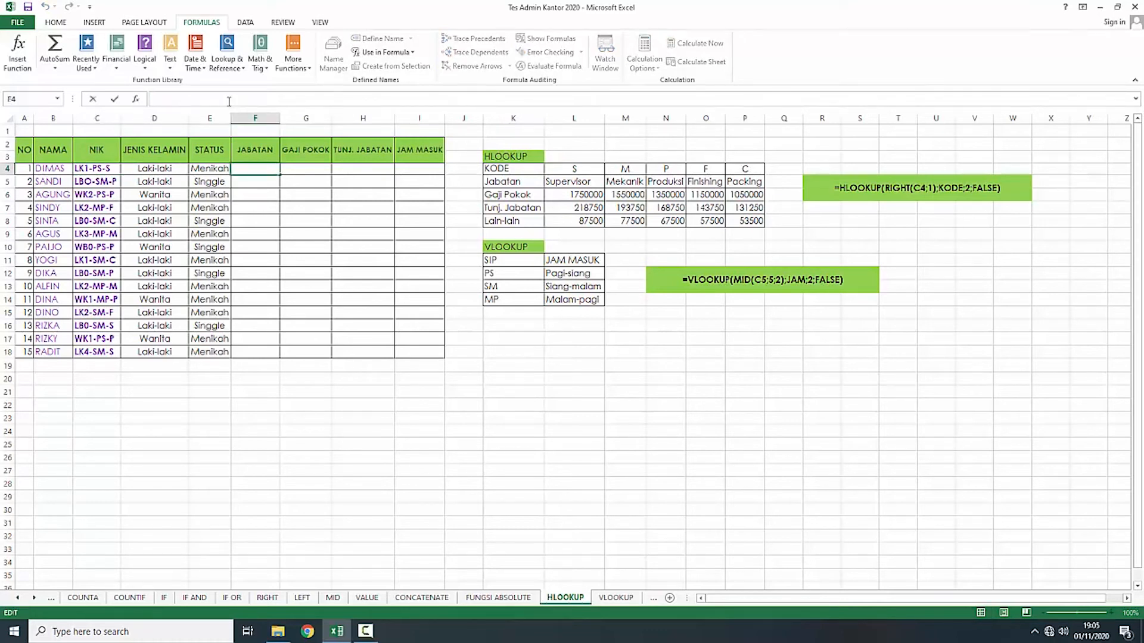
text(=RIG)
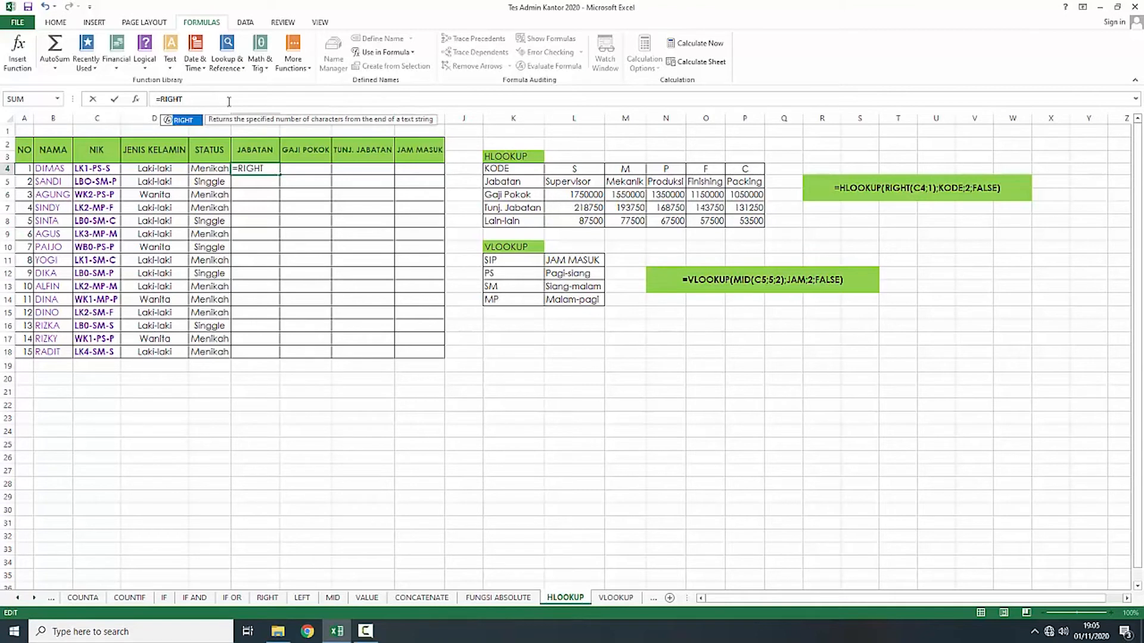
text(HT()
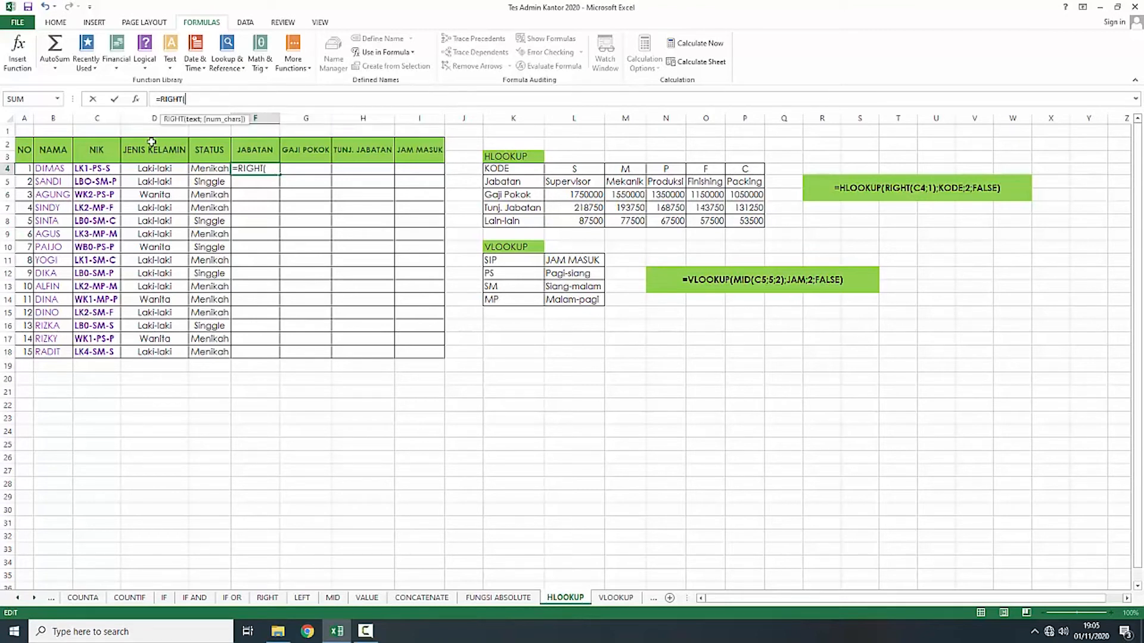
click(102, 170)
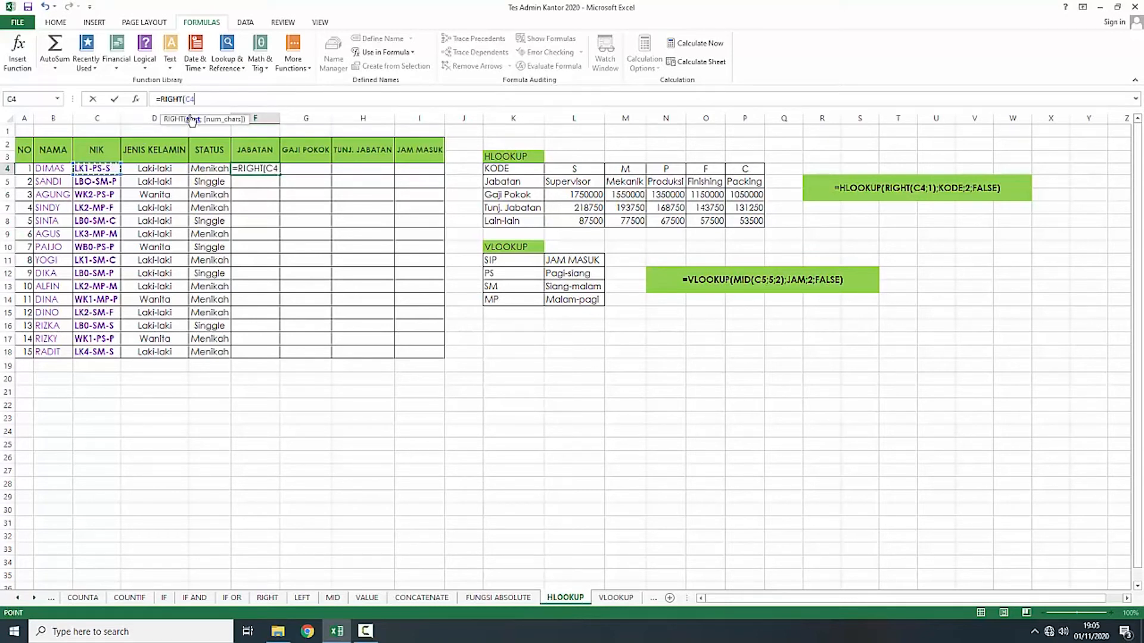
text(;1))
key(Return)
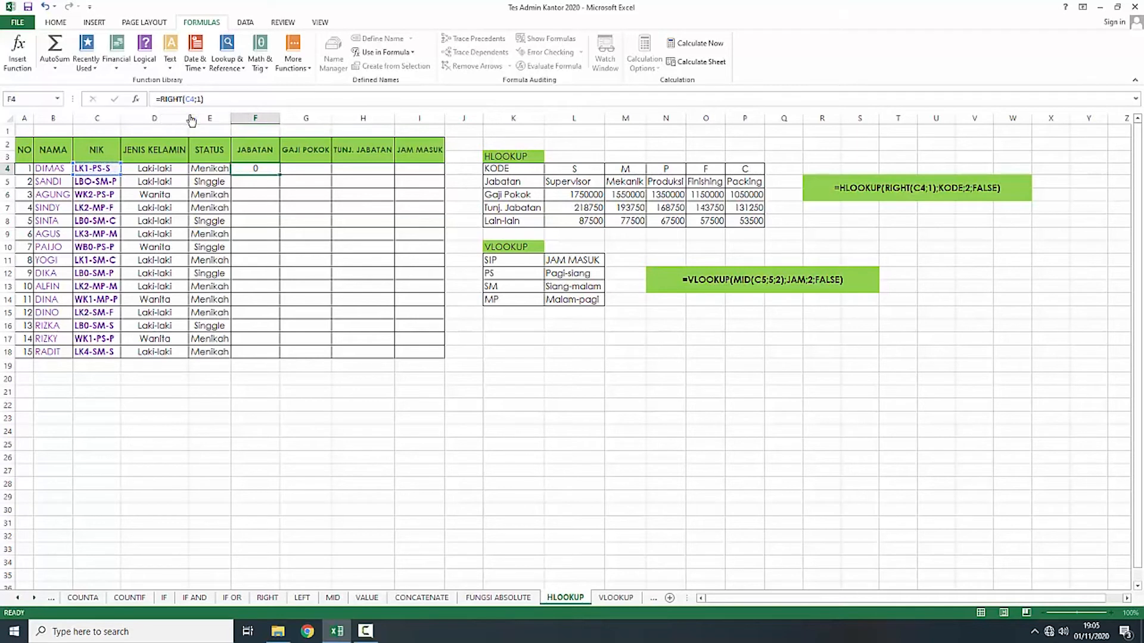
click(255, 169)
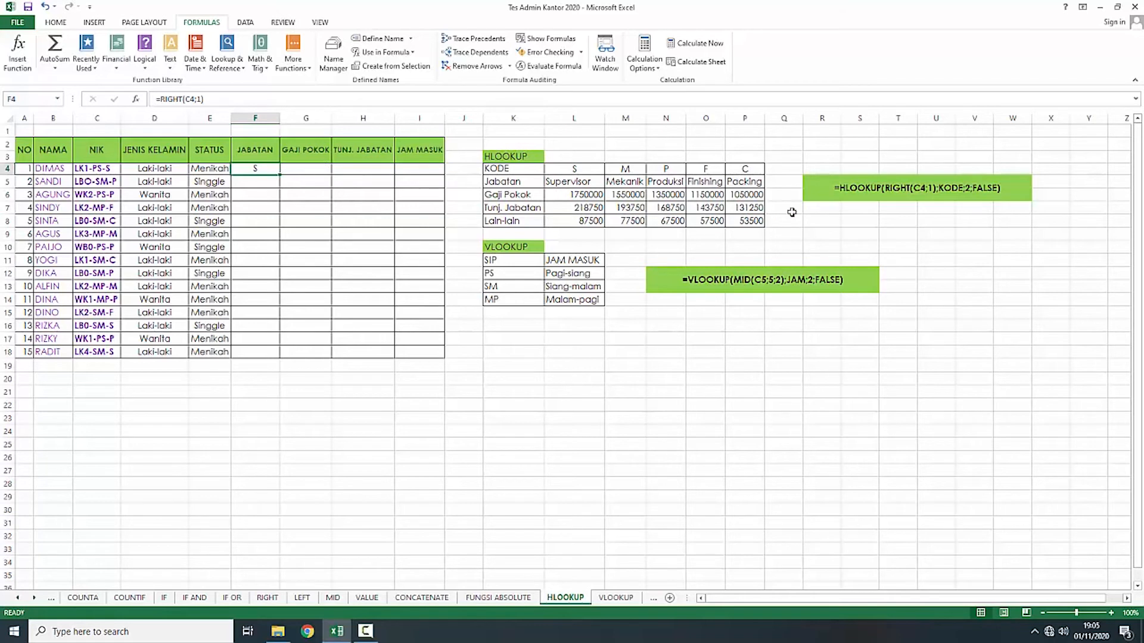
Step: Wrap the RIGHT formula in F4 in an HLOOKUP function so that it serves as the lookup value
click(824, 197)
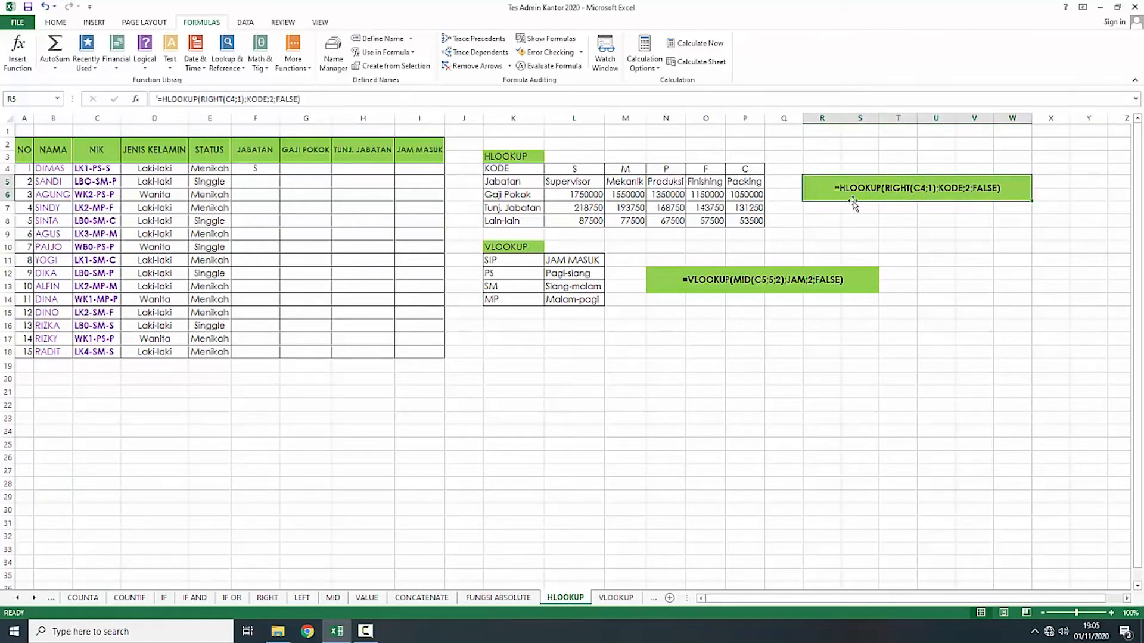
click(257, 169)
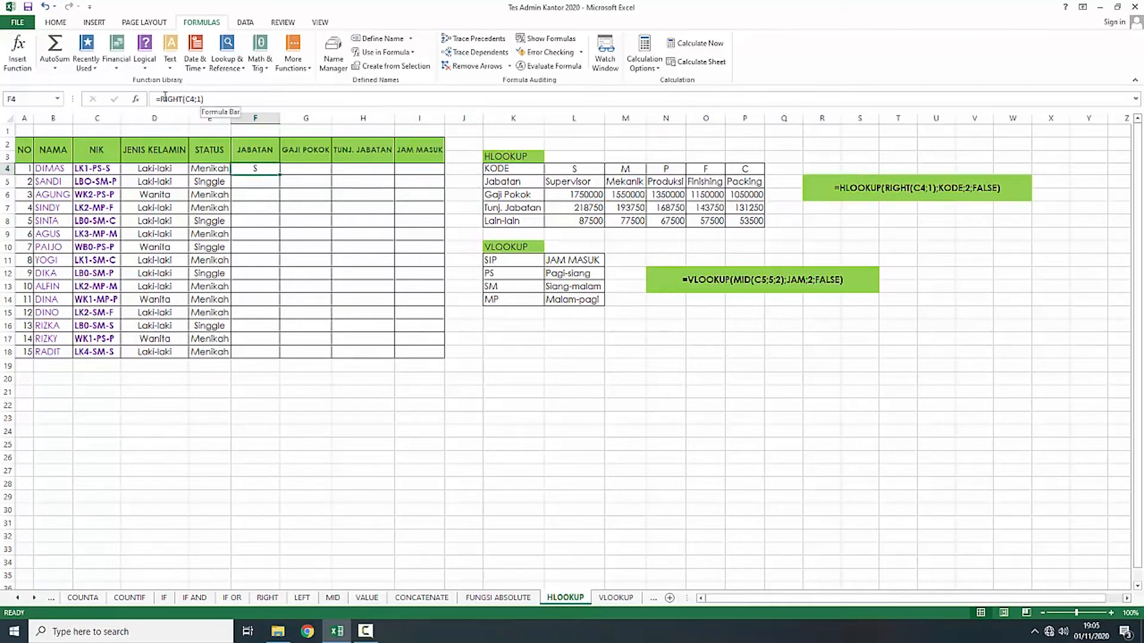
click(161, 99)
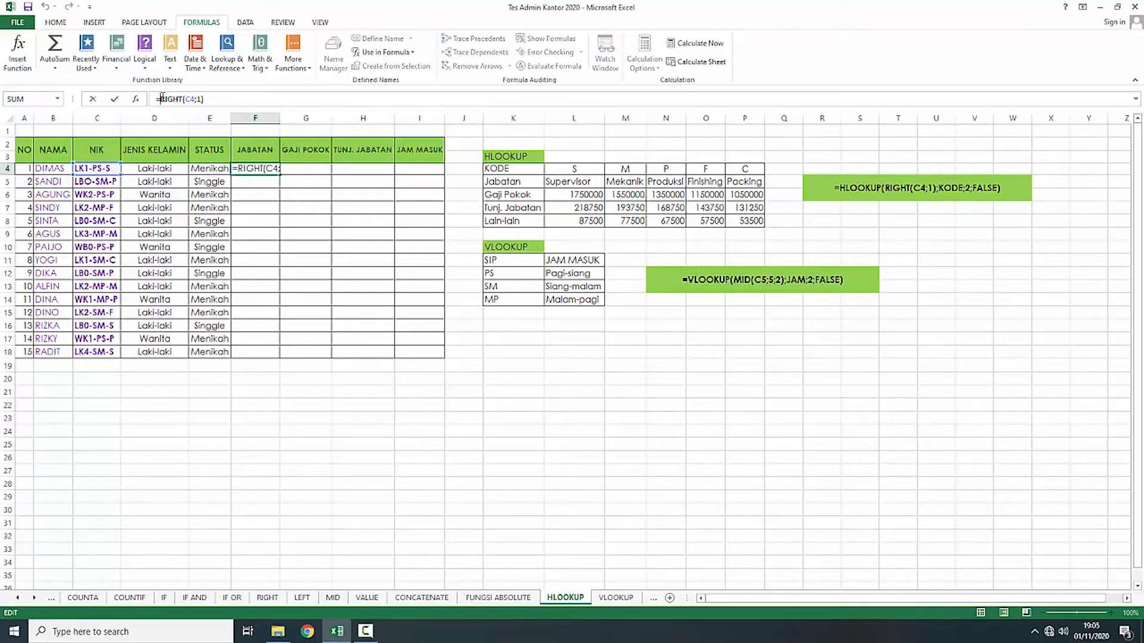
text(HLO)
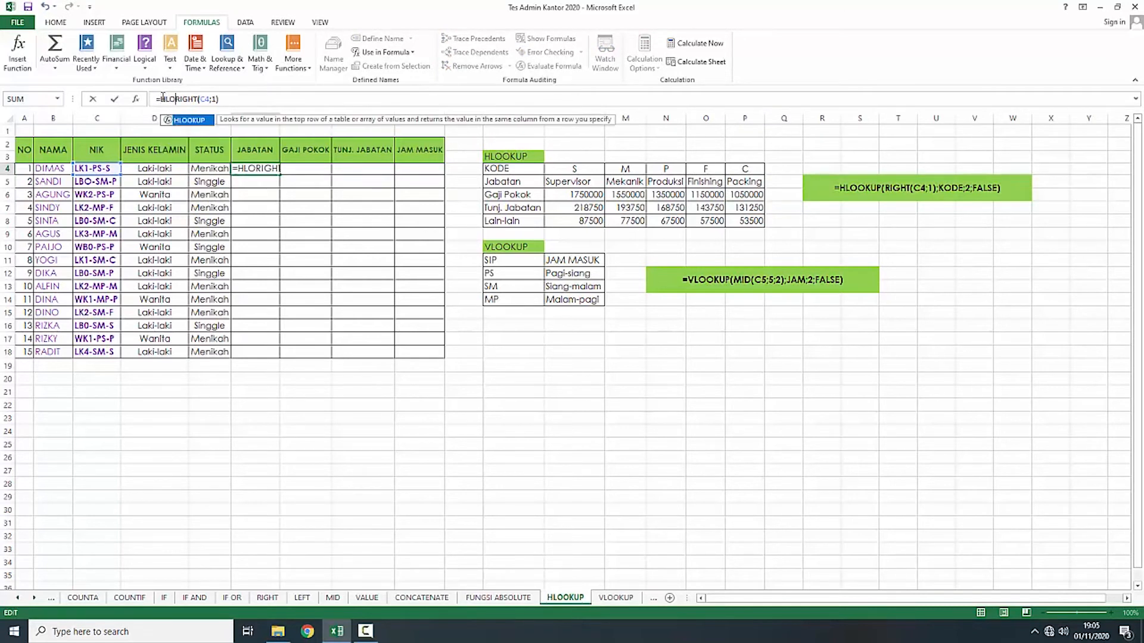
key(Tab)
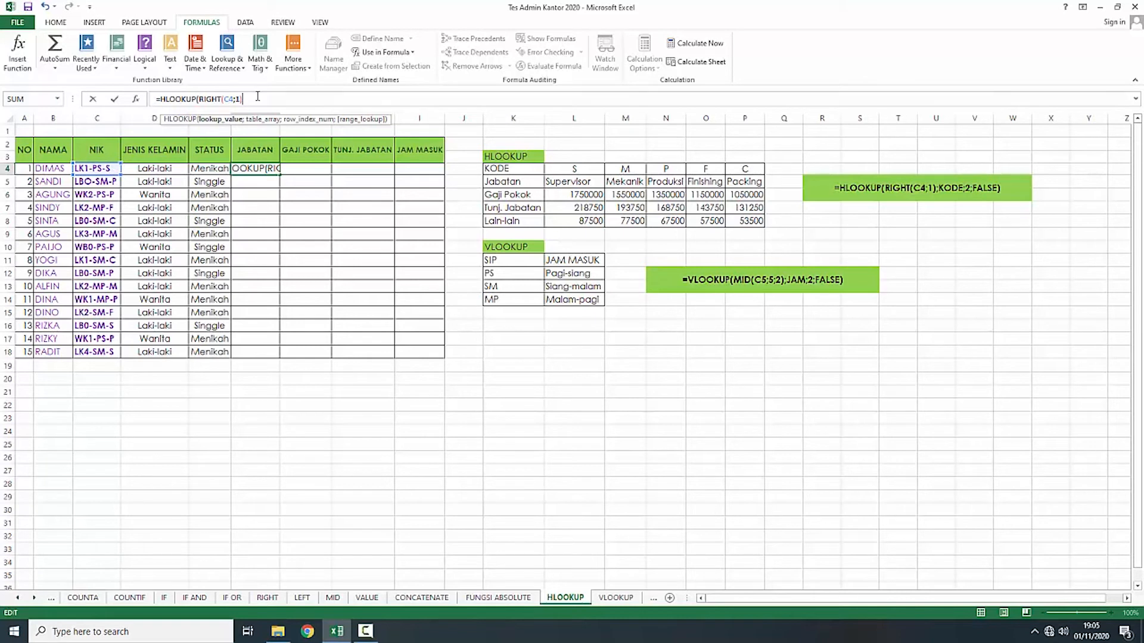
Step: Complete the HLOOKUP in F4 with table KODE, row index 2 and "FALSE" as the range lookup
text(;)
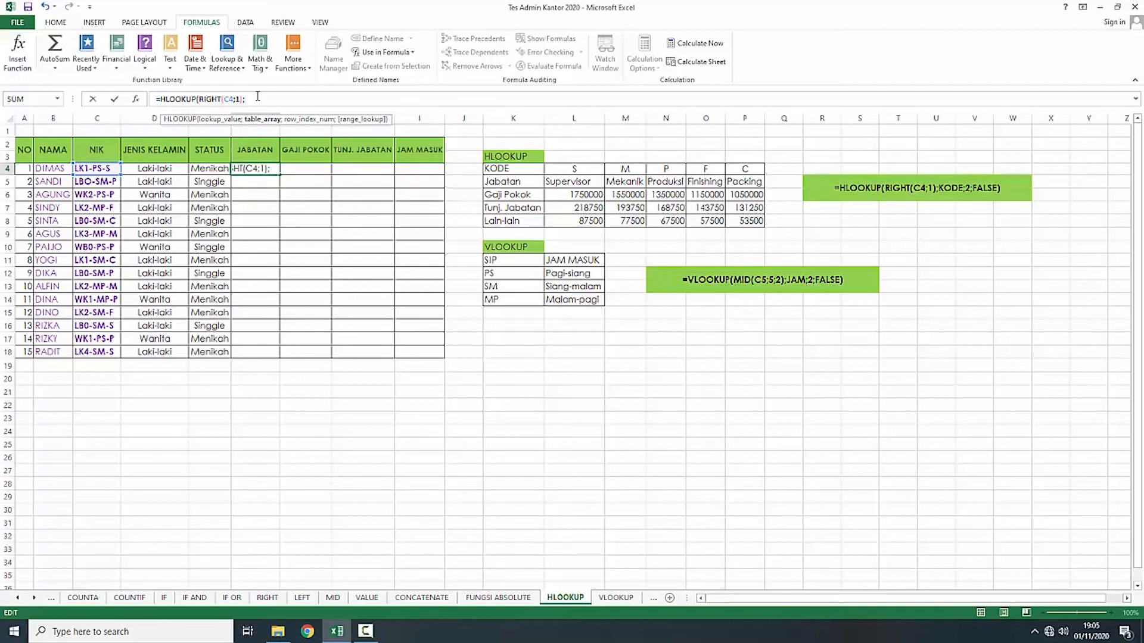
text(KOD)
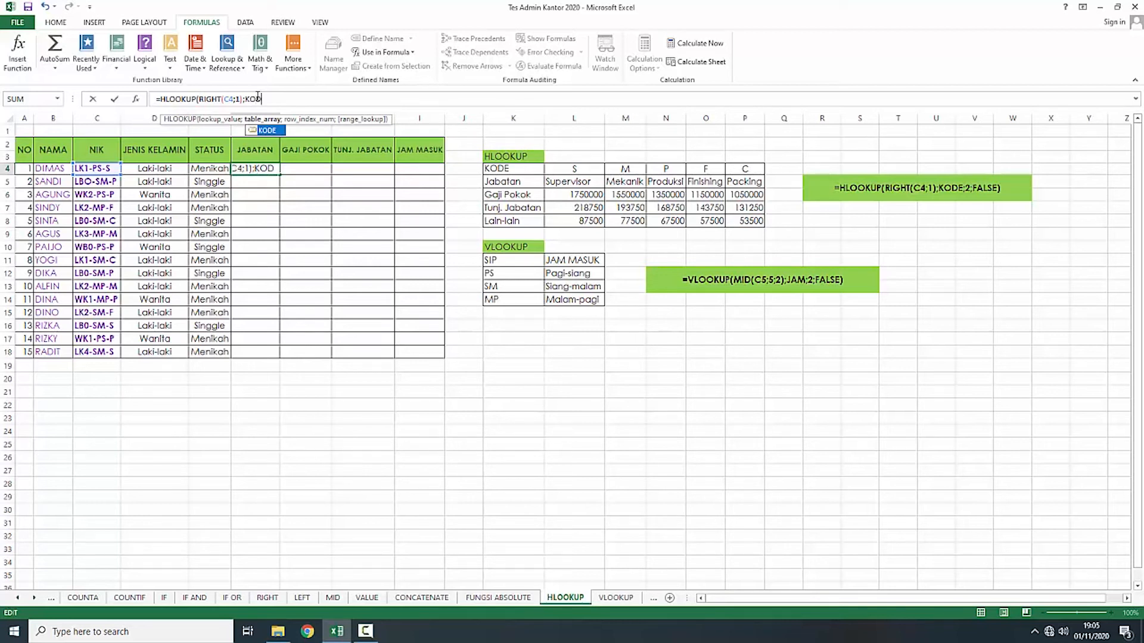
double_click(267, 130)
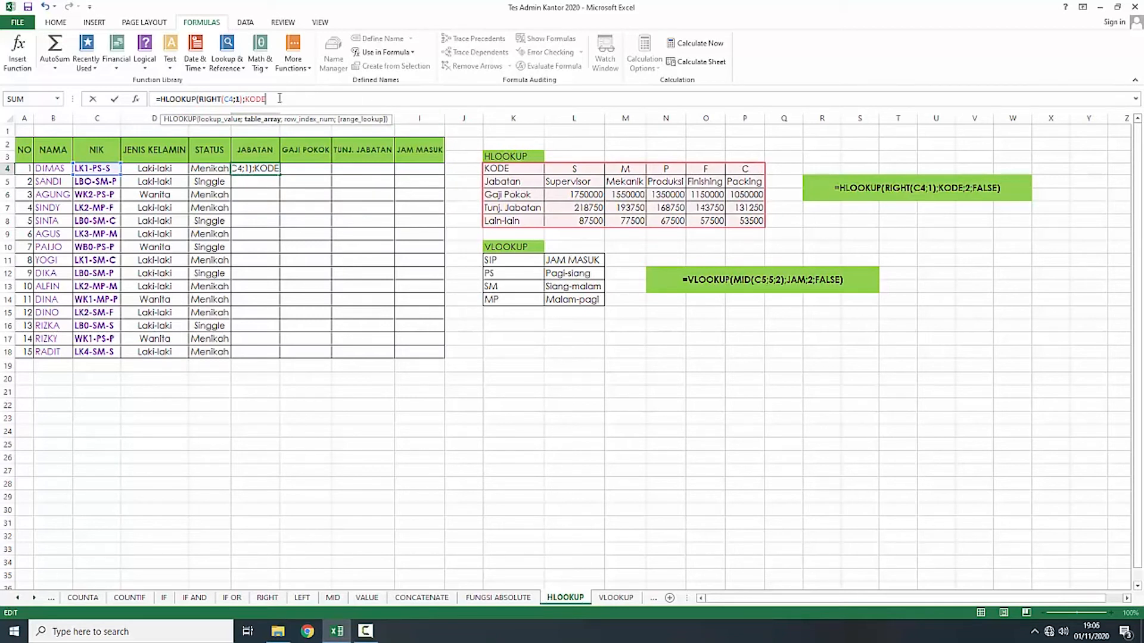
text(;)
text(2;"FALSE)
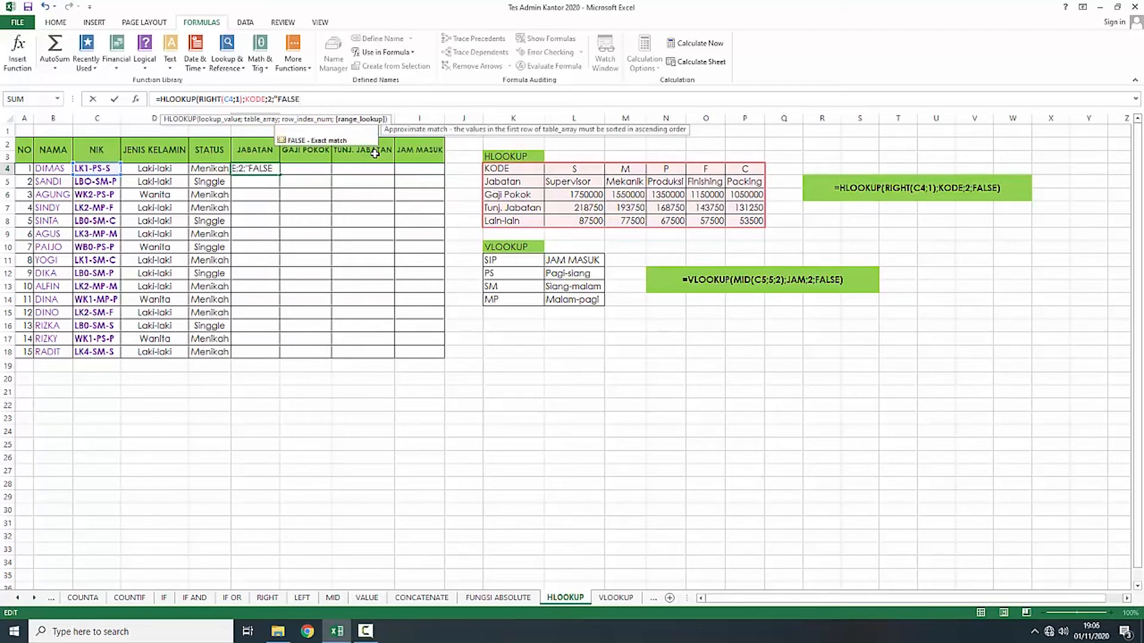
text("))
key(Return)
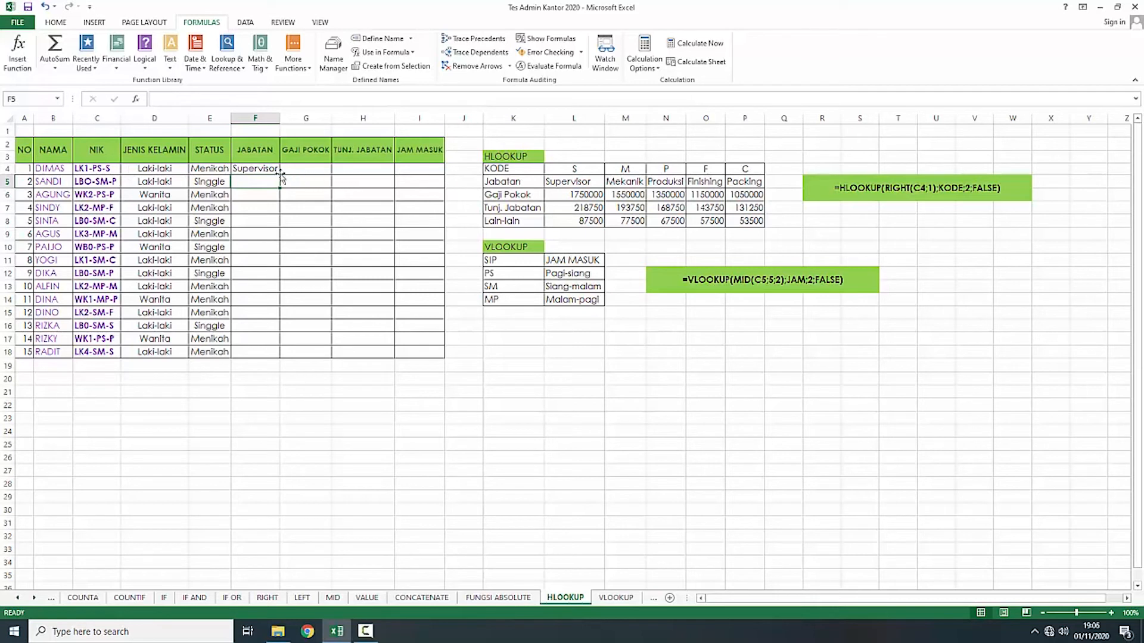
Step: Fill the F4 formula down to F18 in the JABATAN column and check the results in F7 and F9
click(279, 172)
drag(280, 174, 279, 357)
click(259, 210)
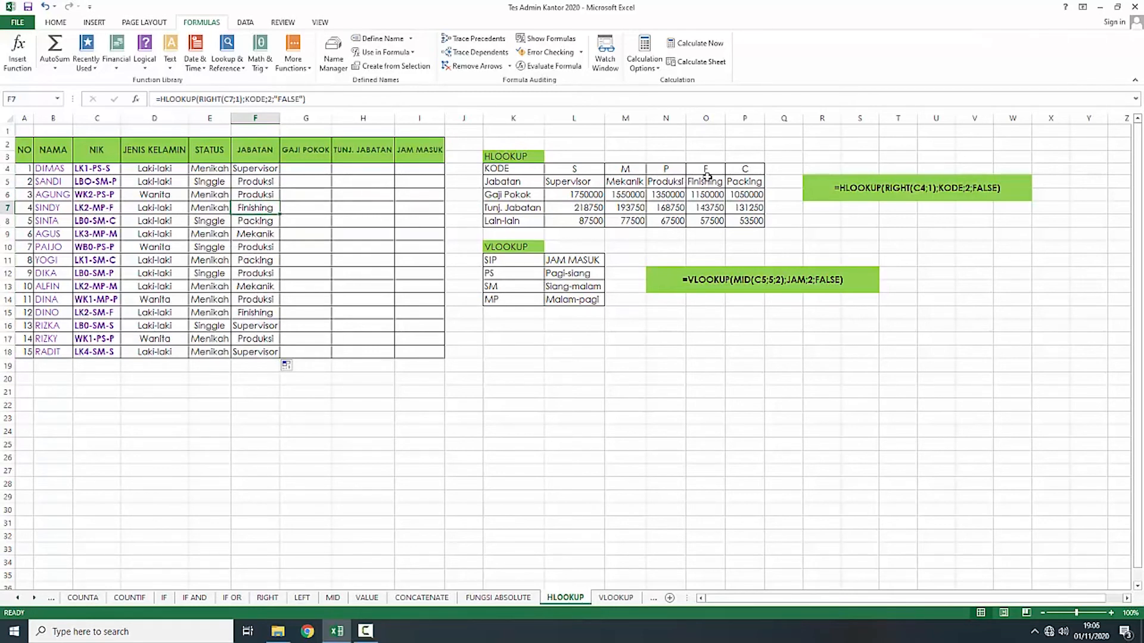
click(243, 237)
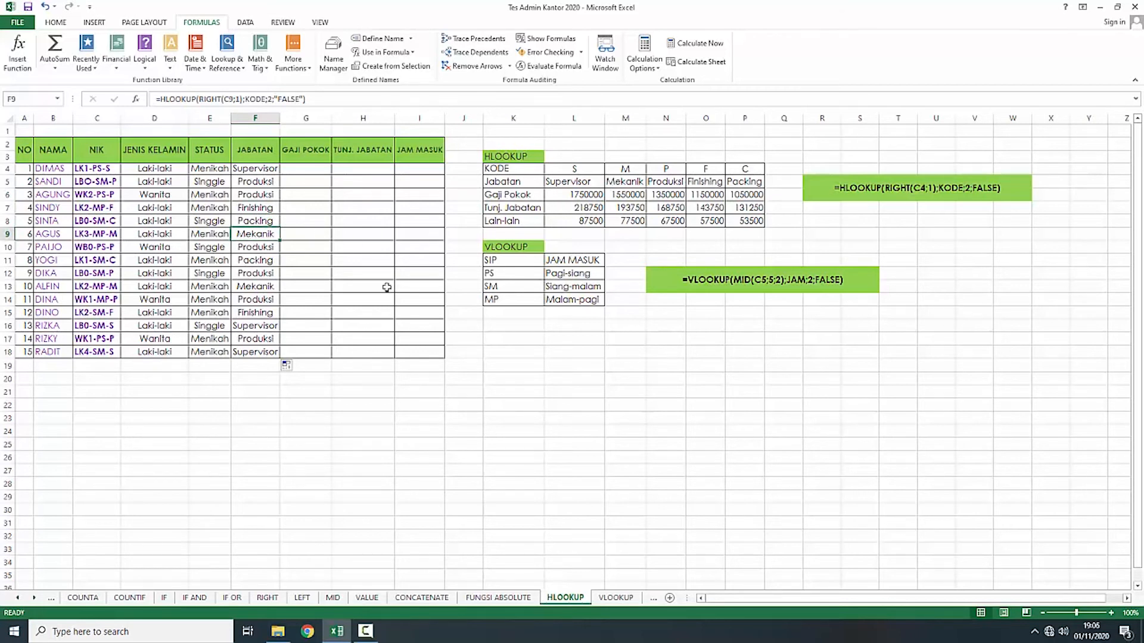
Step: Check the Gaji Pokok and Tunj. Jabatan rows of the HLOOKUP table and copy the F4 formula into G4
click(267, 171)
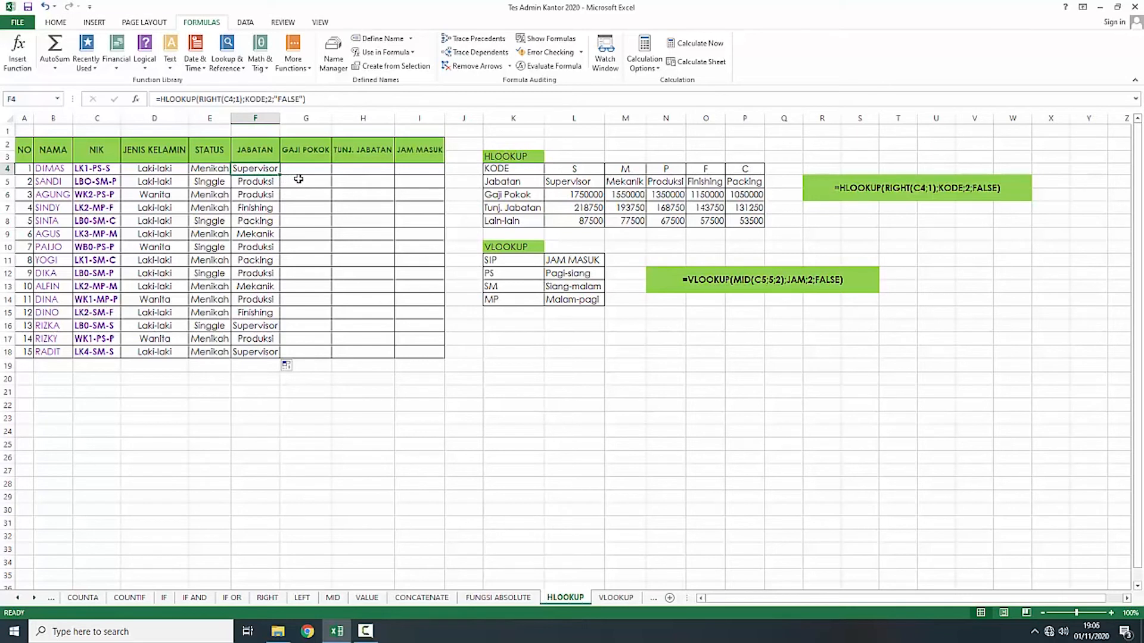
click(511, 196)
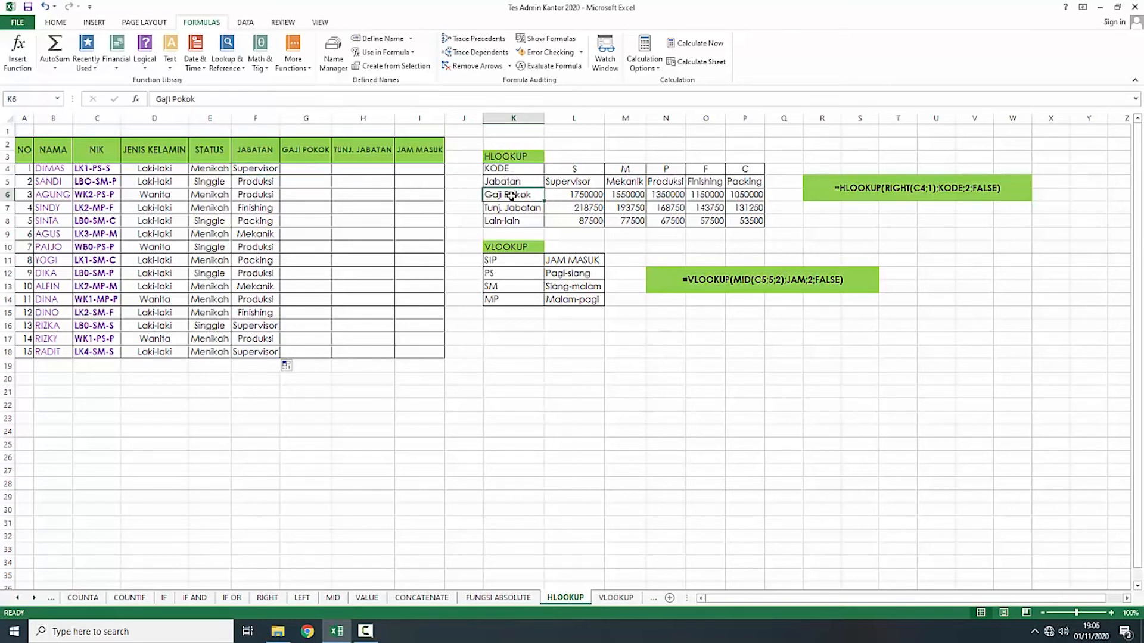
click(507, 212)
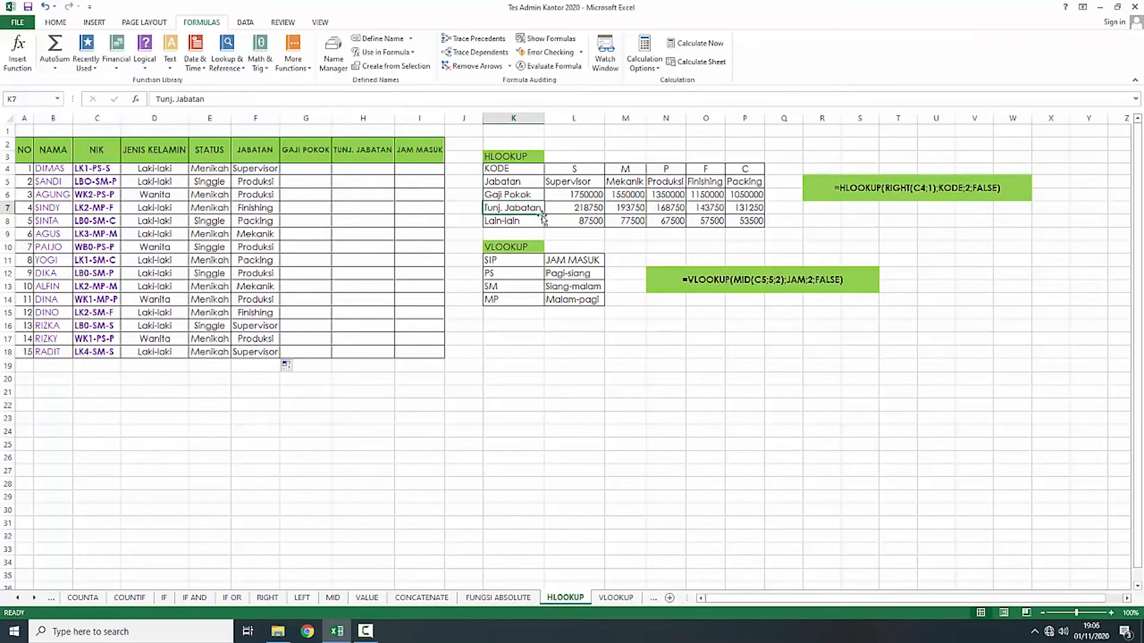
click(515, 197)
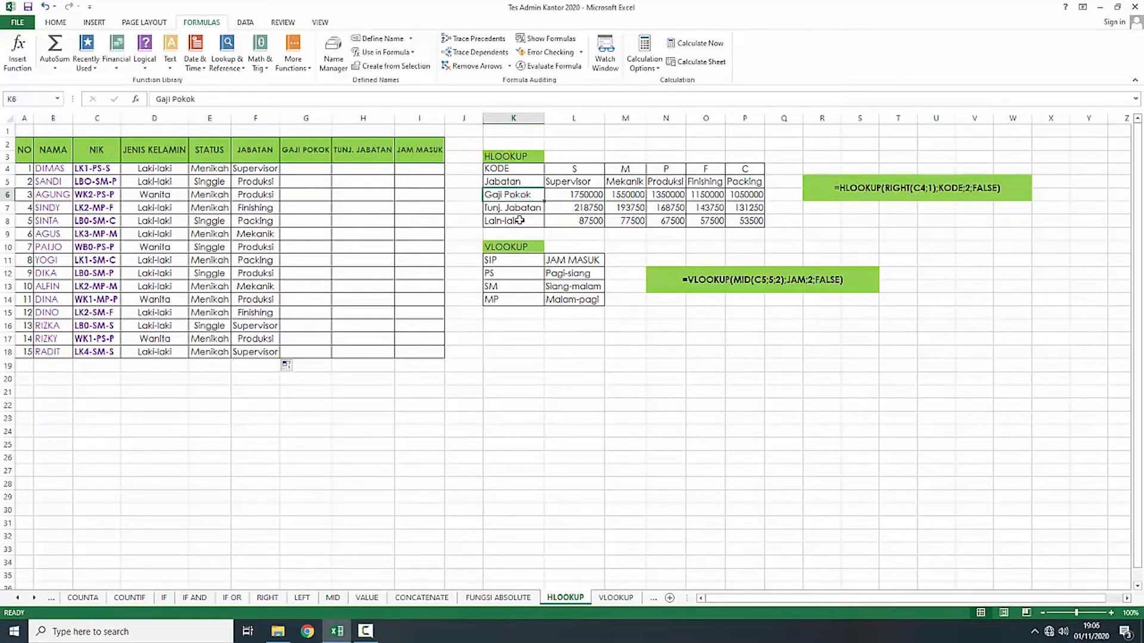
click(272, 172)
drag(282, 178, 331, 174)
Step: Change the RIGHT function's cell reference in the G4 formula to C4
click(305, 169)
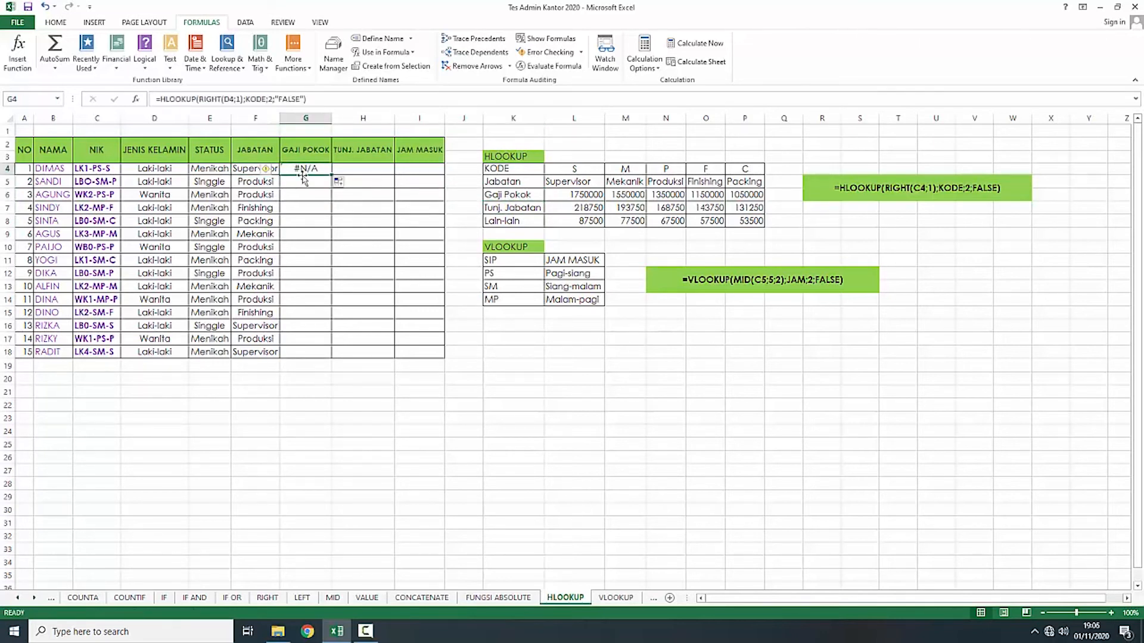
double_click(299, 169)
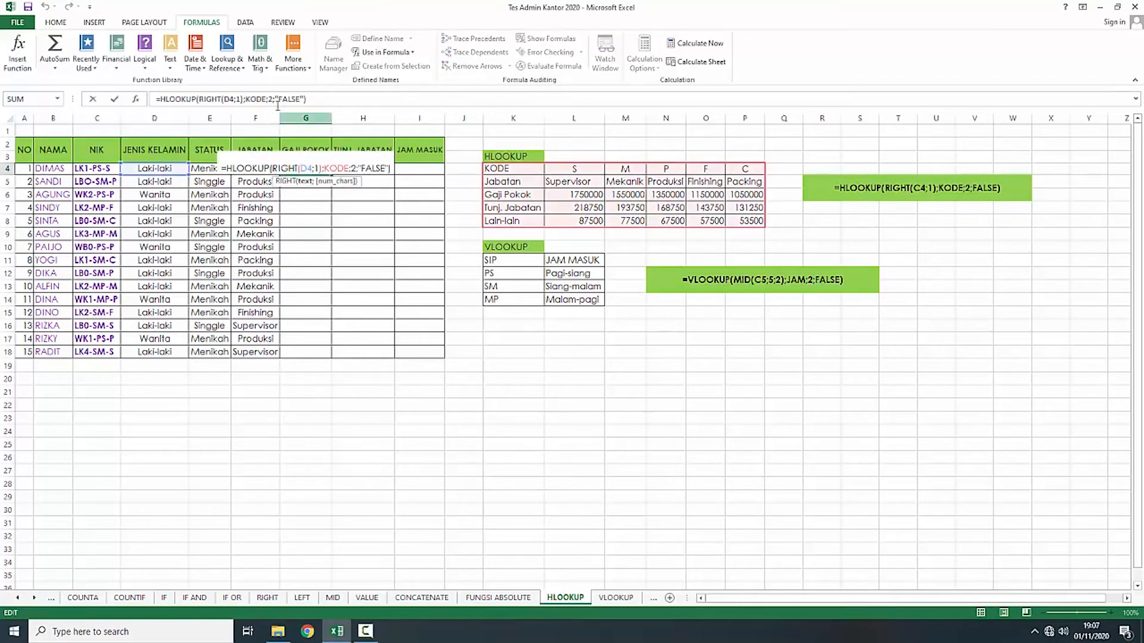
click(278, 99)
click(318, 96)
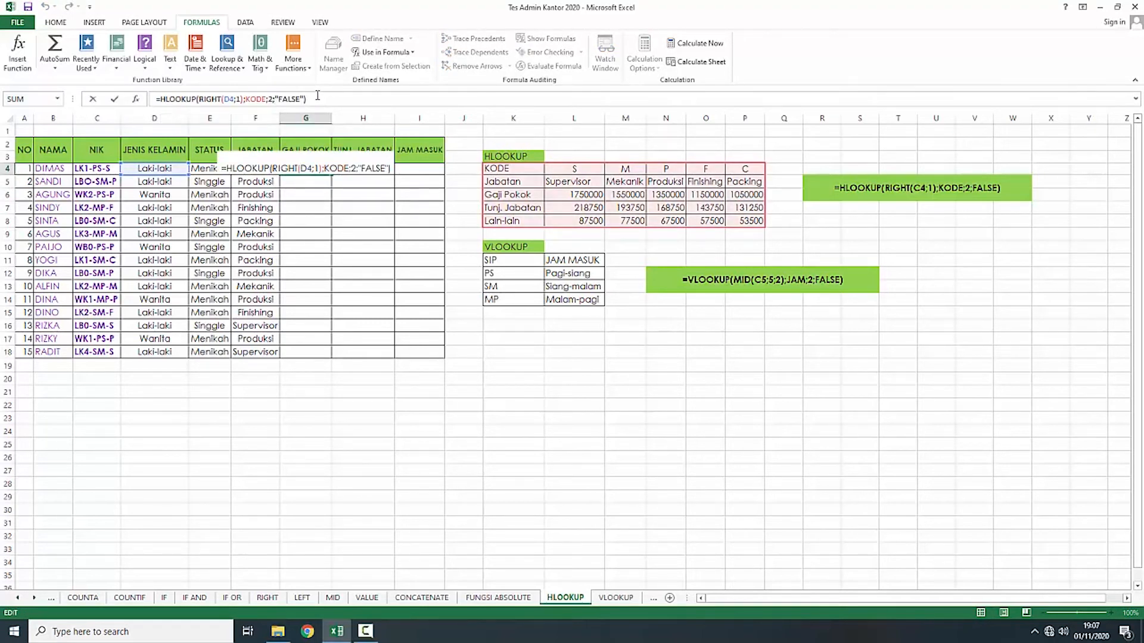
key(Return)
click(308, 168)
click(313, 103)
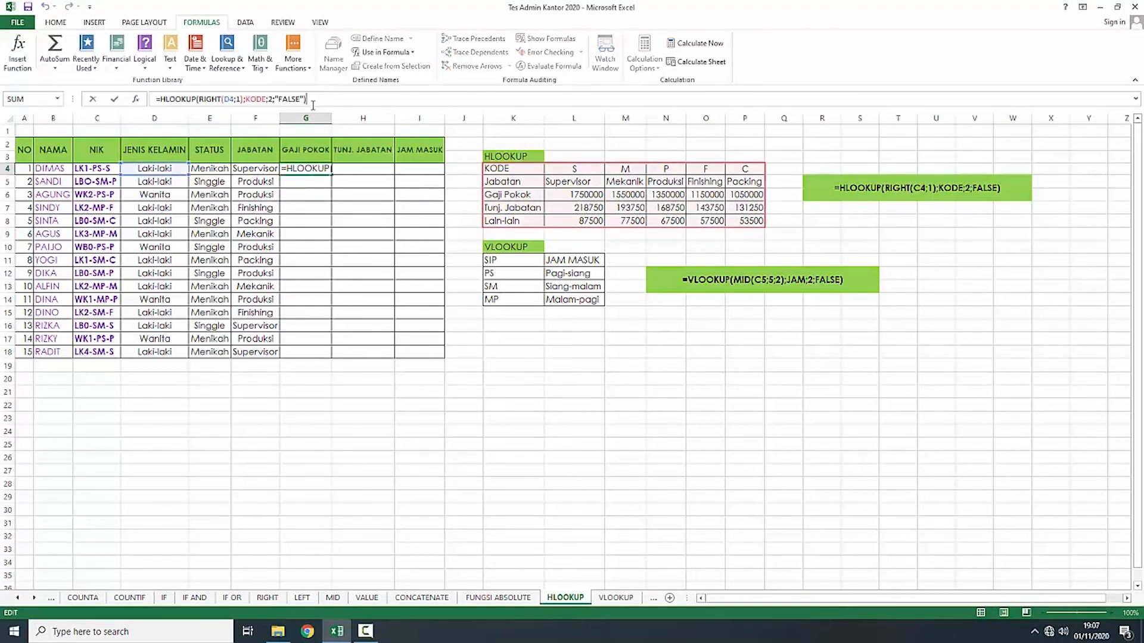
click(238, 98)
key(BackSpace)
key(BackSpace)
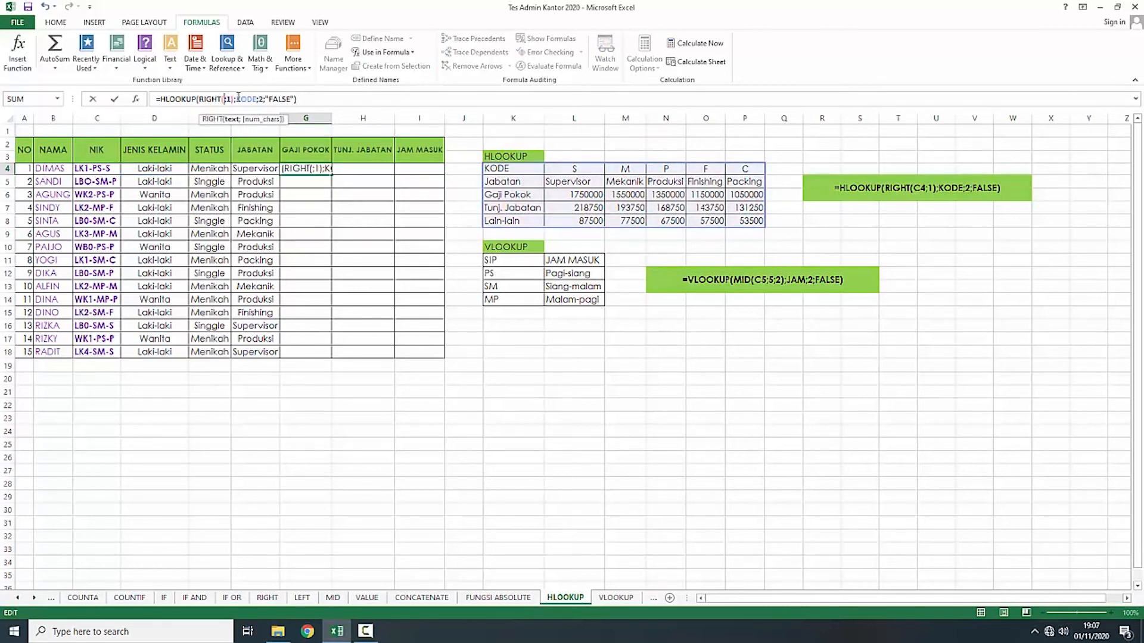
click(81, 170)
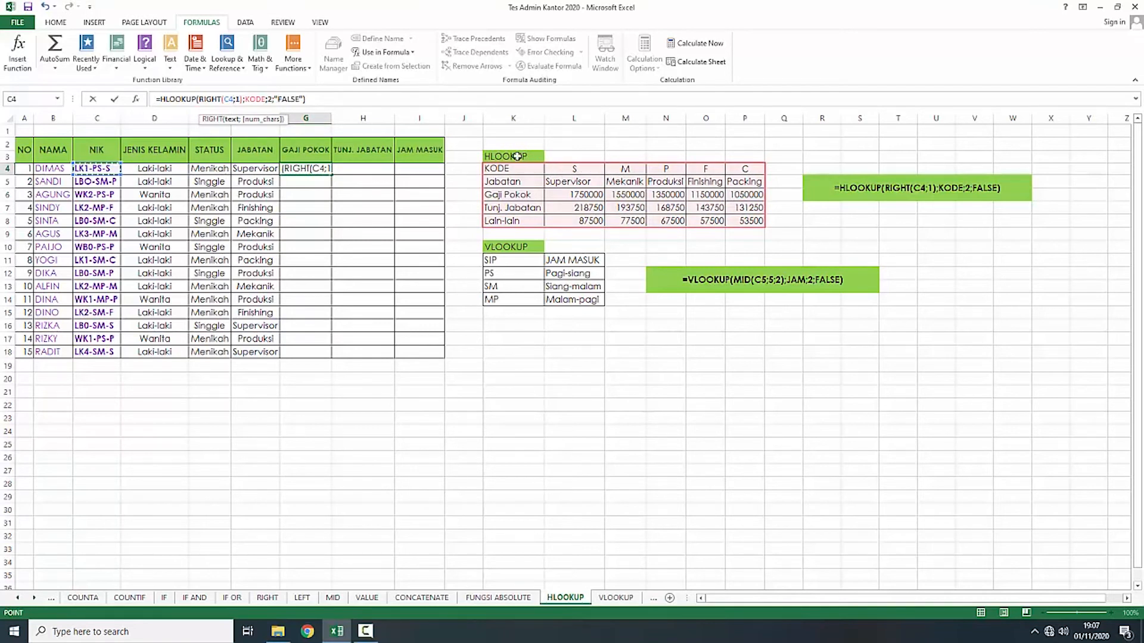
Step: Set the row index of the HLOOKUP formula in G4 to 3
click(273, 98)
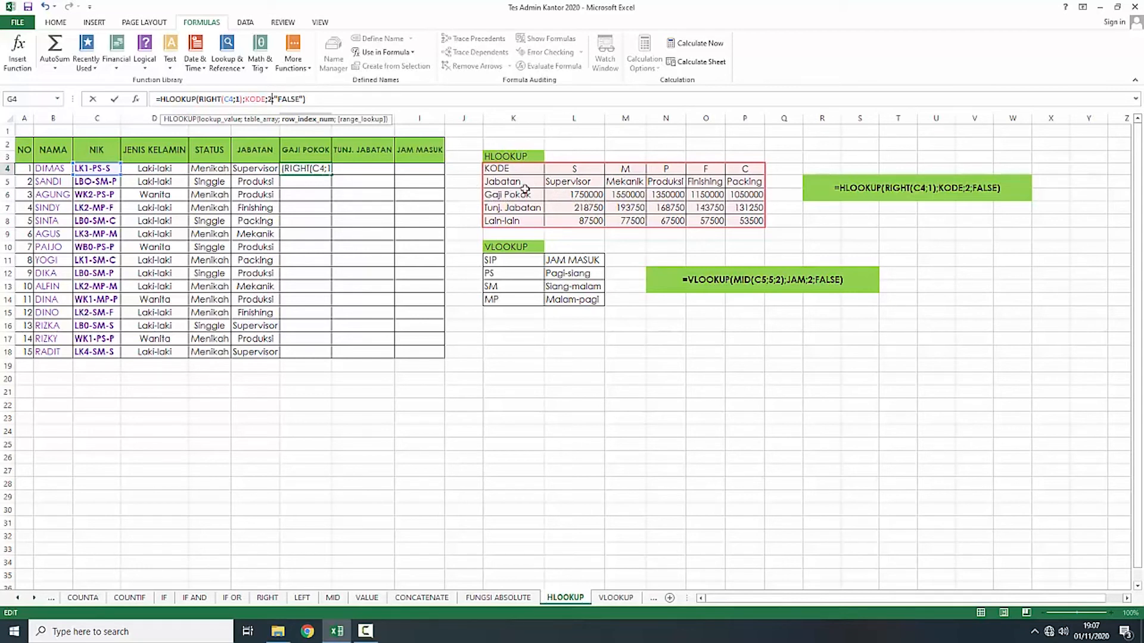
click(332, 120)
text(3)
key(Return)
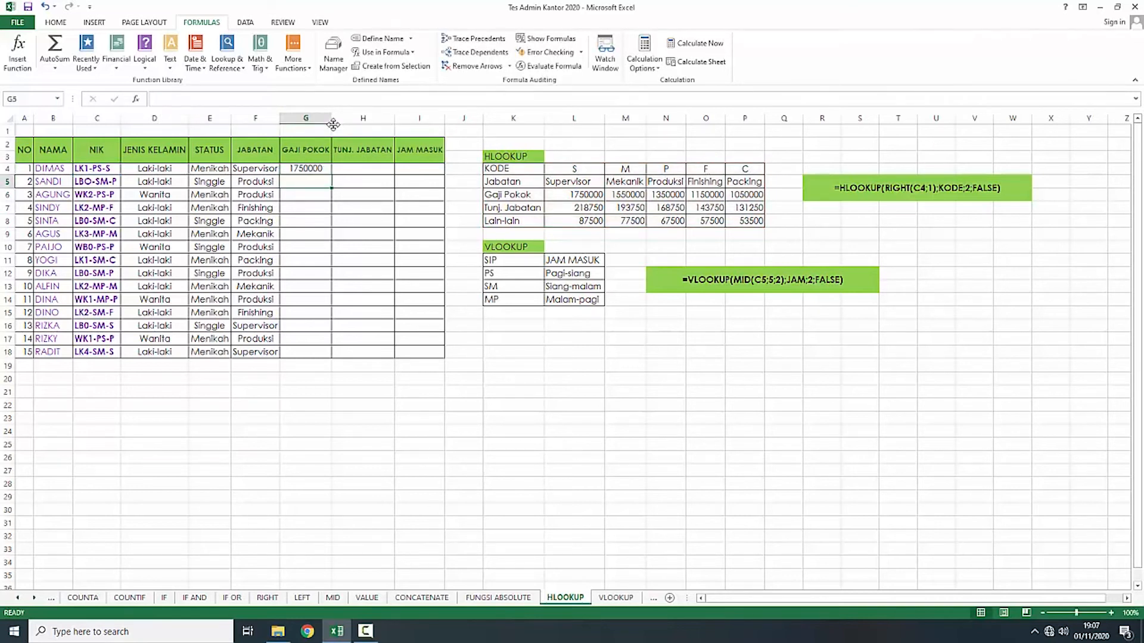
Step: Fill the G4 formula down to G18 and apply the Rp accounting number format to the GAJI POKOK values
click(325, 169)
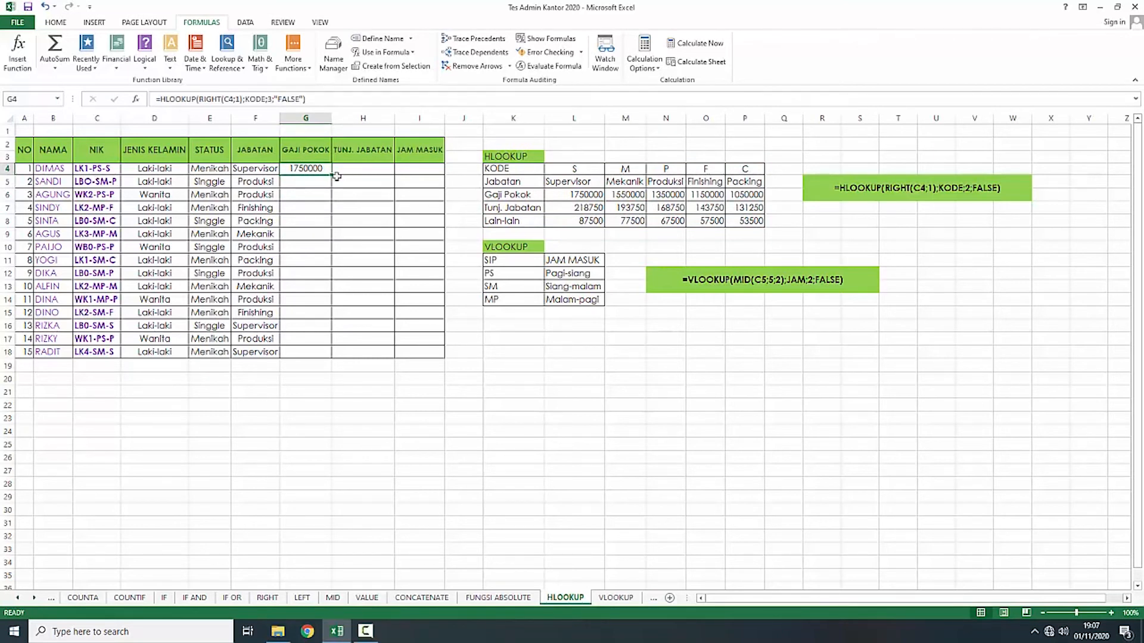
drag(336, 176, 335, 344)
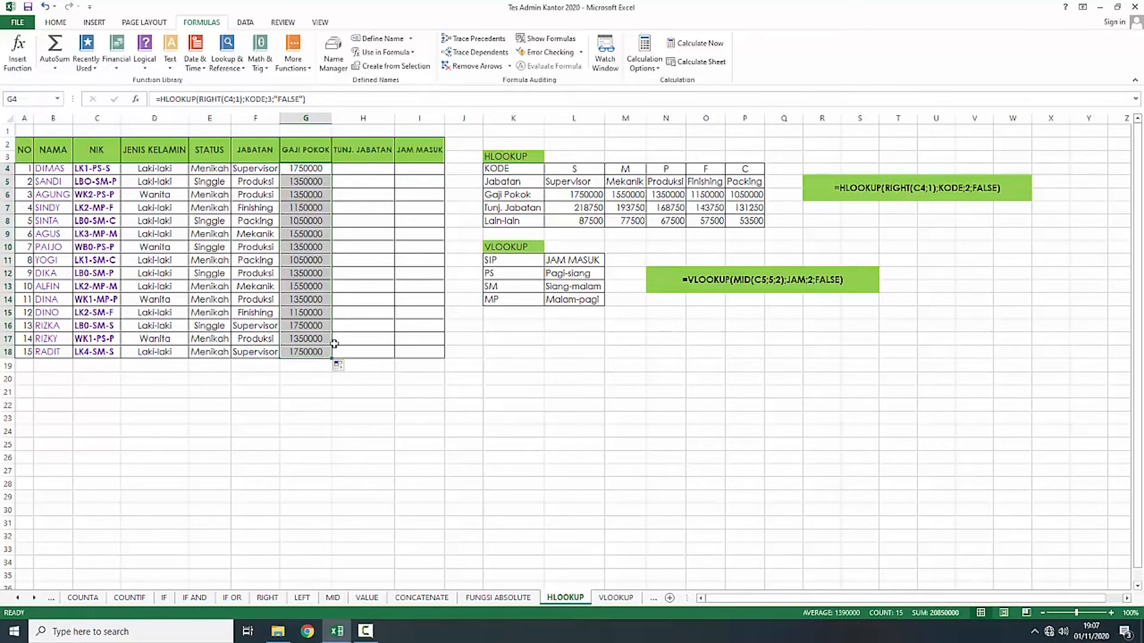
click(58, 23)
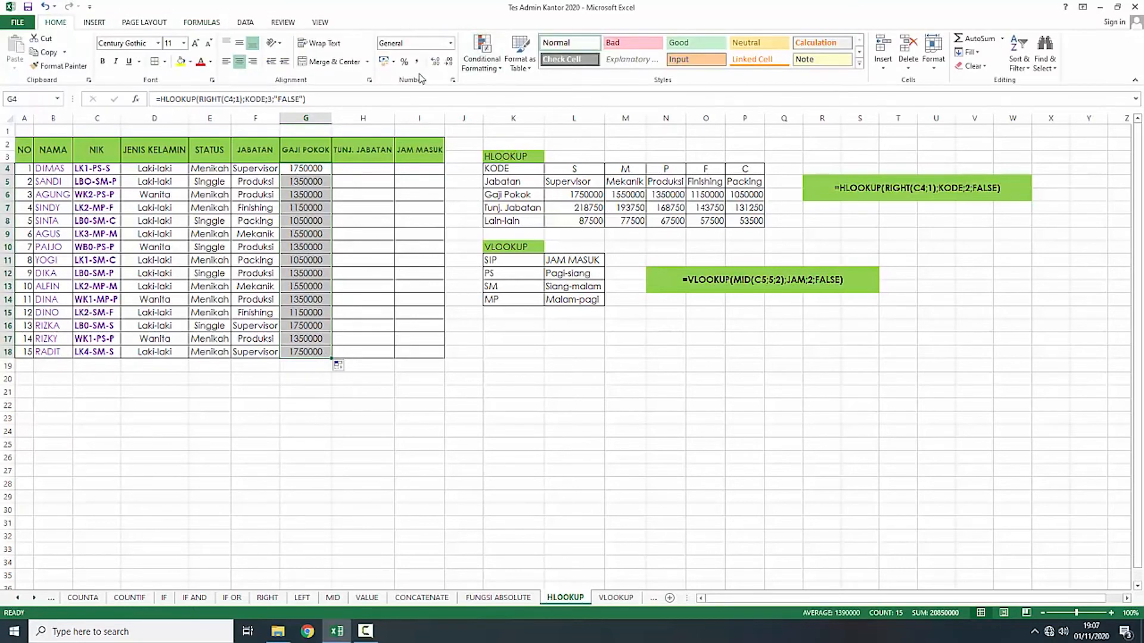
click(384, 61)
click(325, 205)
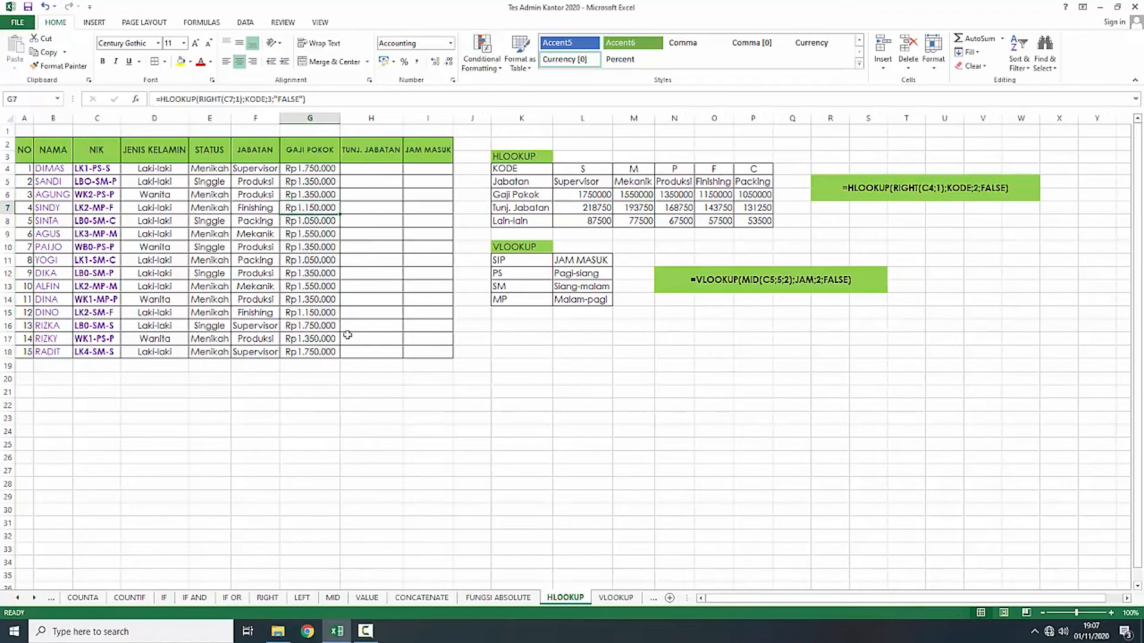
Step: Copy the GAJI POKOK formula from G4 into H4 in the TUNJ. JABATAN column
click(349, 351)
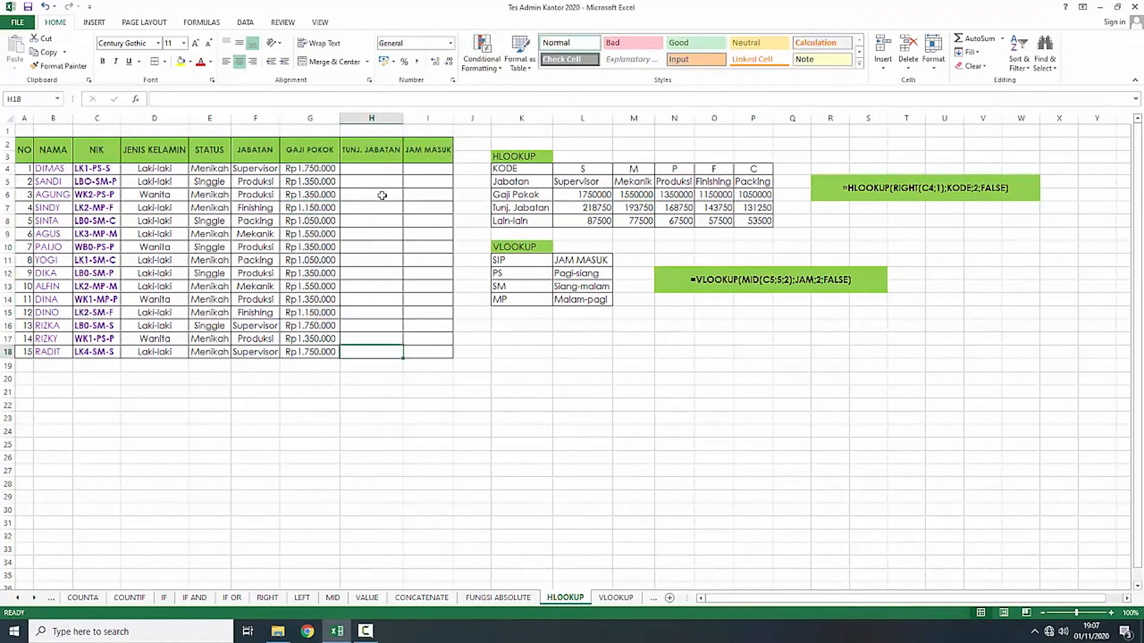
click(327, 173)
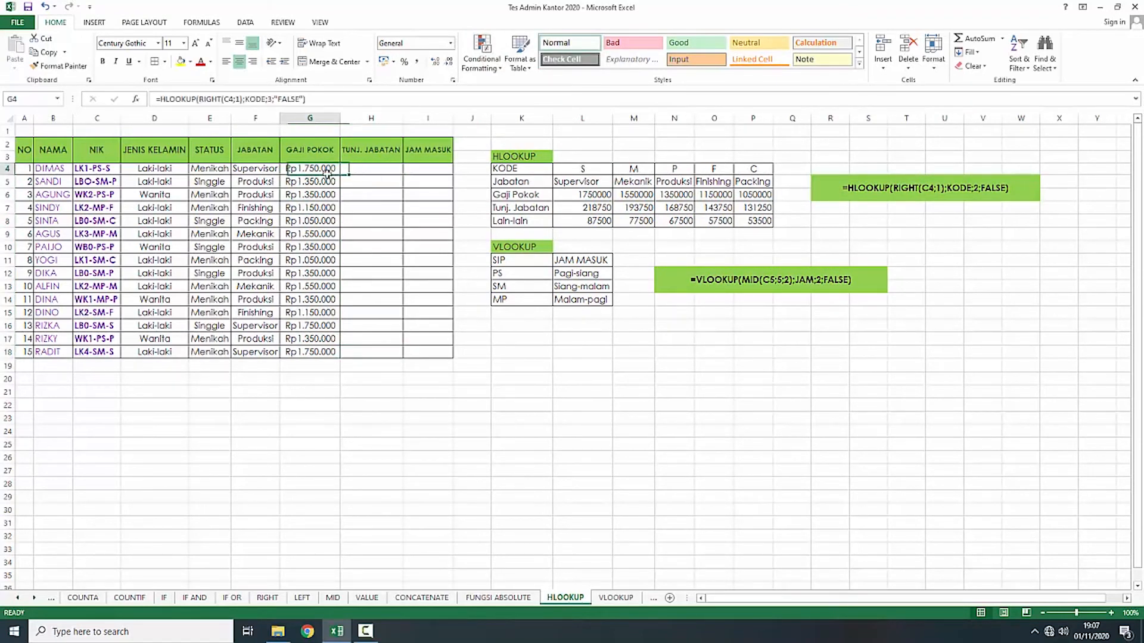
key(ctrl+c)
click(371, 172)
key(Return)
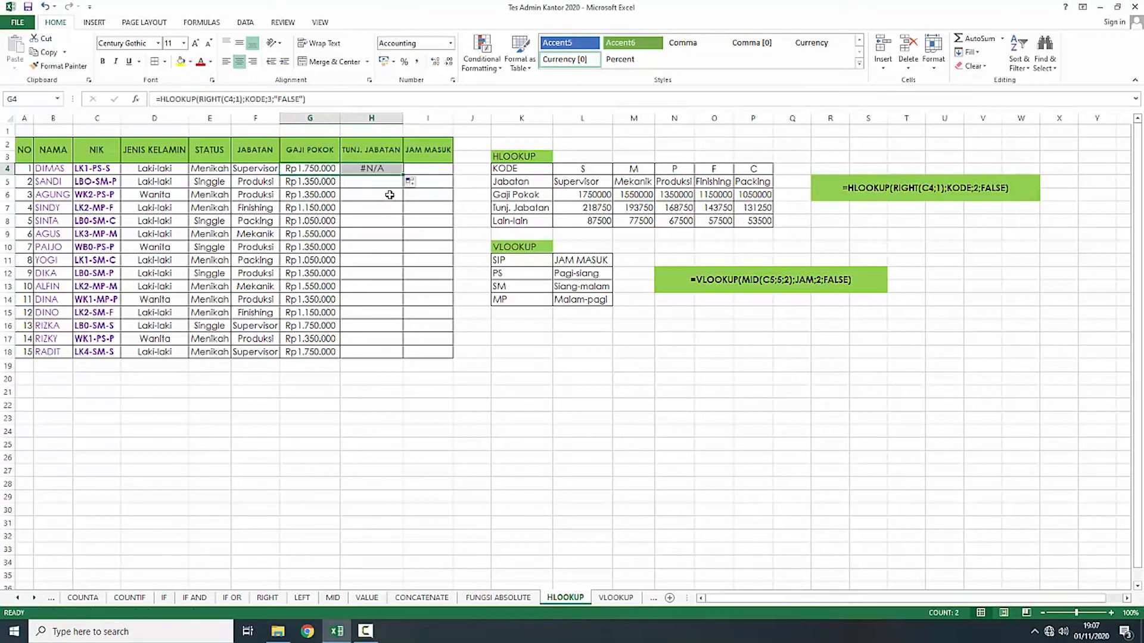
click(380, 194)
Step: Change the RIGHT function's cell reference in the H4 formula to C4
click(377, 170)
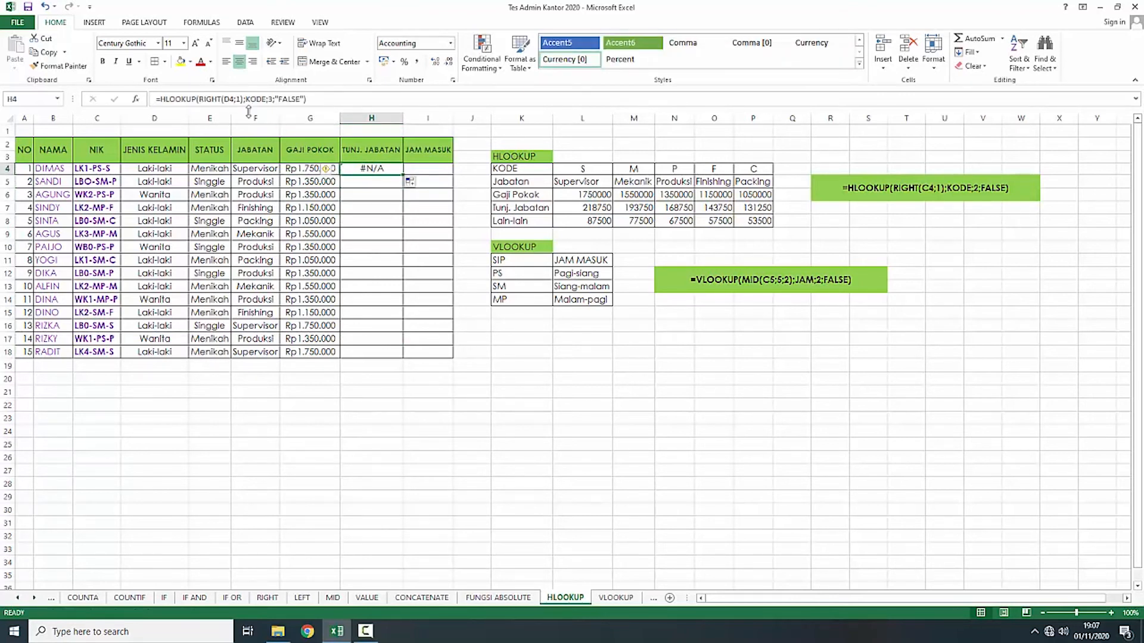
click(324, 99)
click(238, 100)
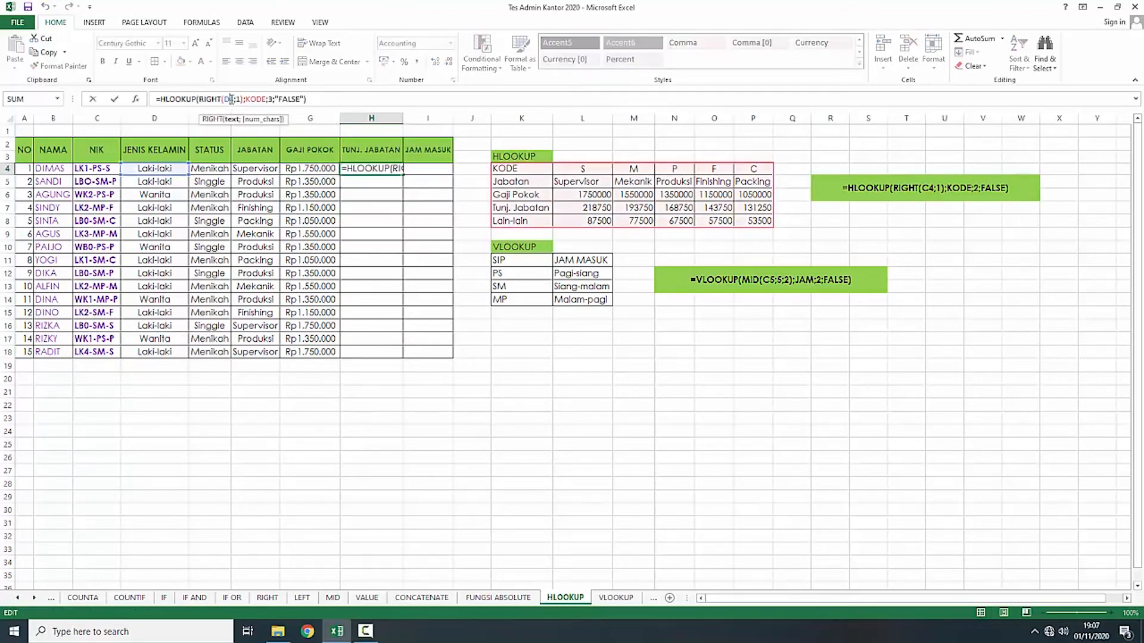
key(BackSpace)
key(BackSpace)
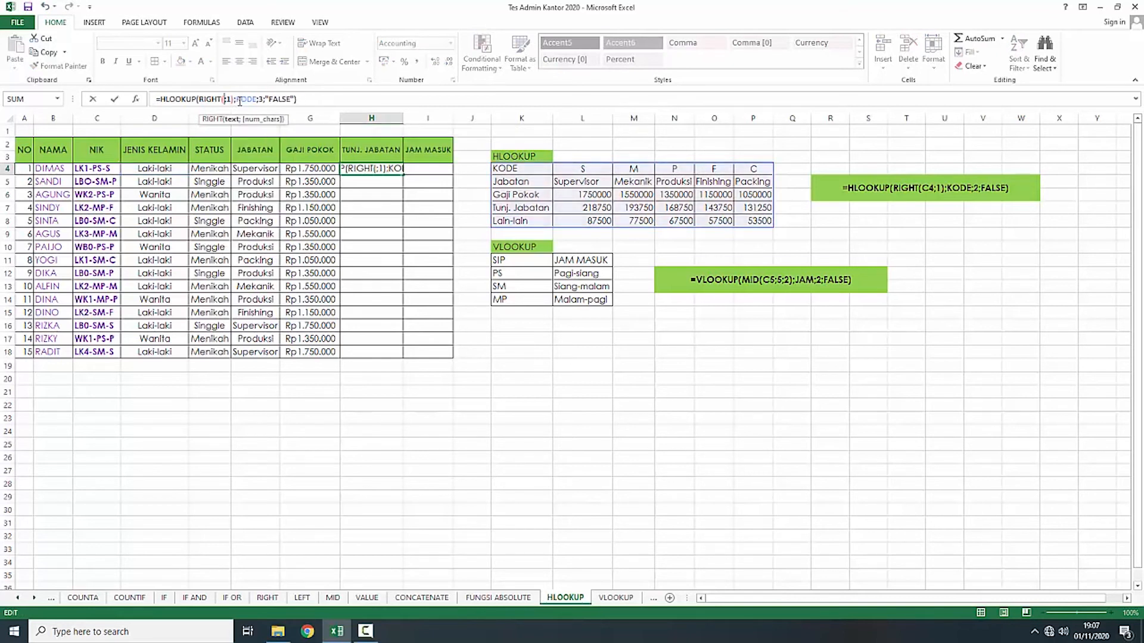
click(113, 172)
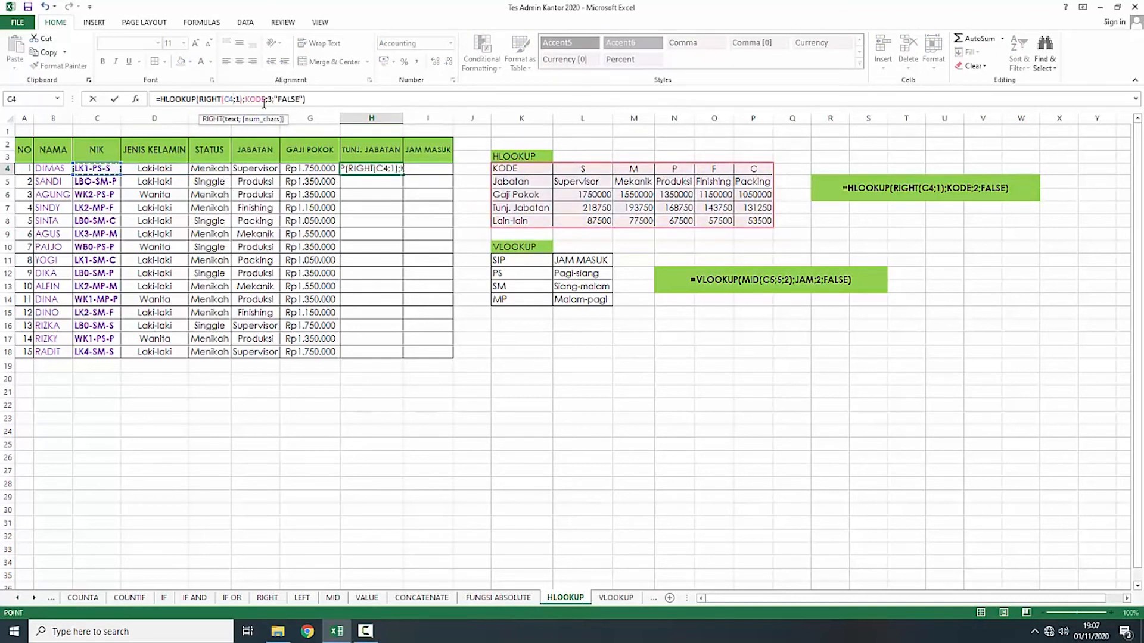
Step: Set the row index of the HLOOKUP formula in H4 to 4
click(271, 99)
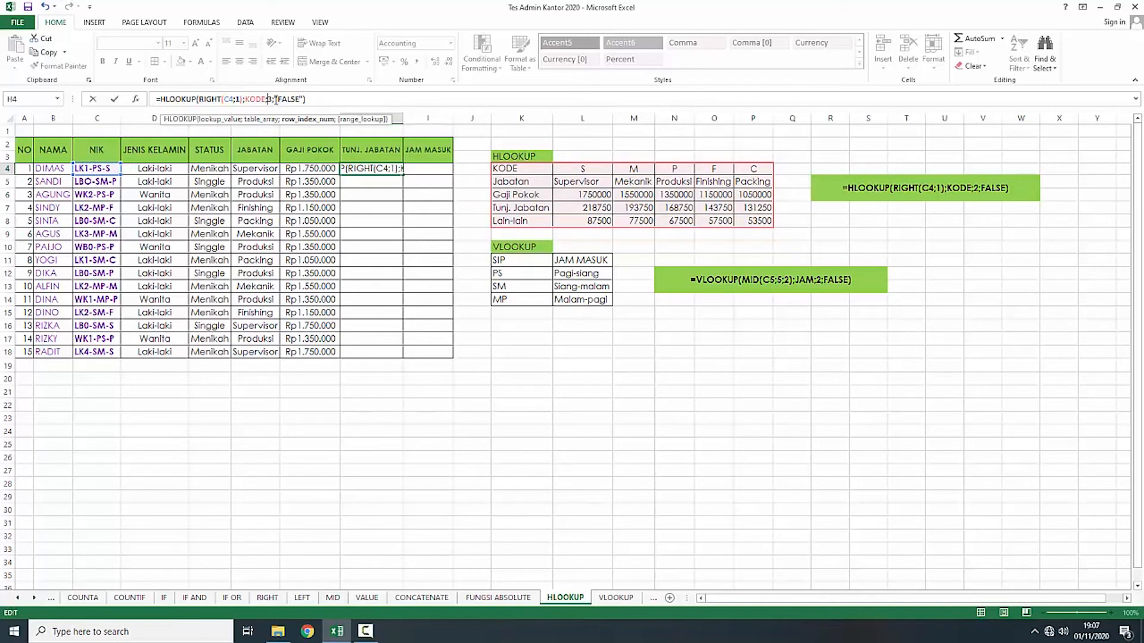
key(BackSpace)
text(4)
key(Return)
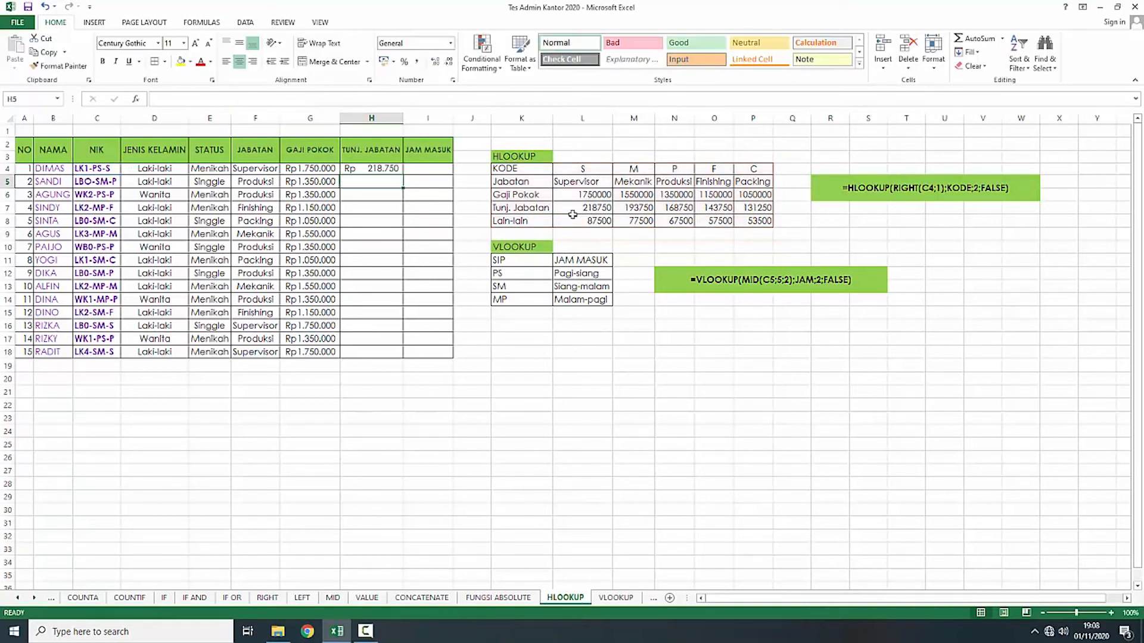
Step: Fill the TUNJ. JABATAN formula from H4 down to H18
click(388, 174)
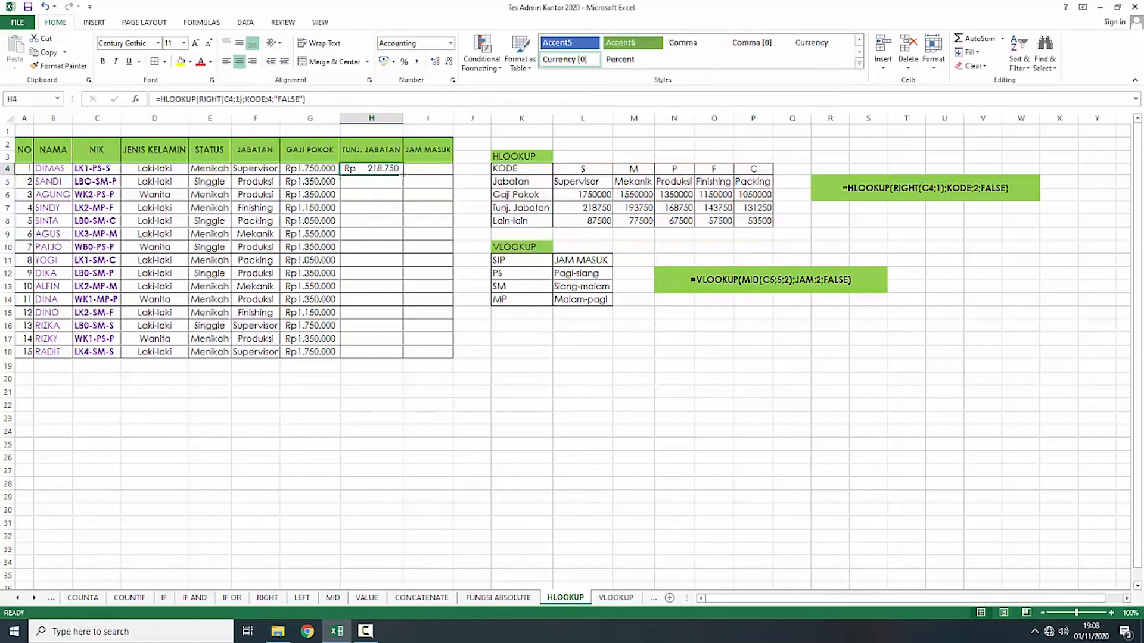
drag(402, 174, 396, 353)
click(376, 392)
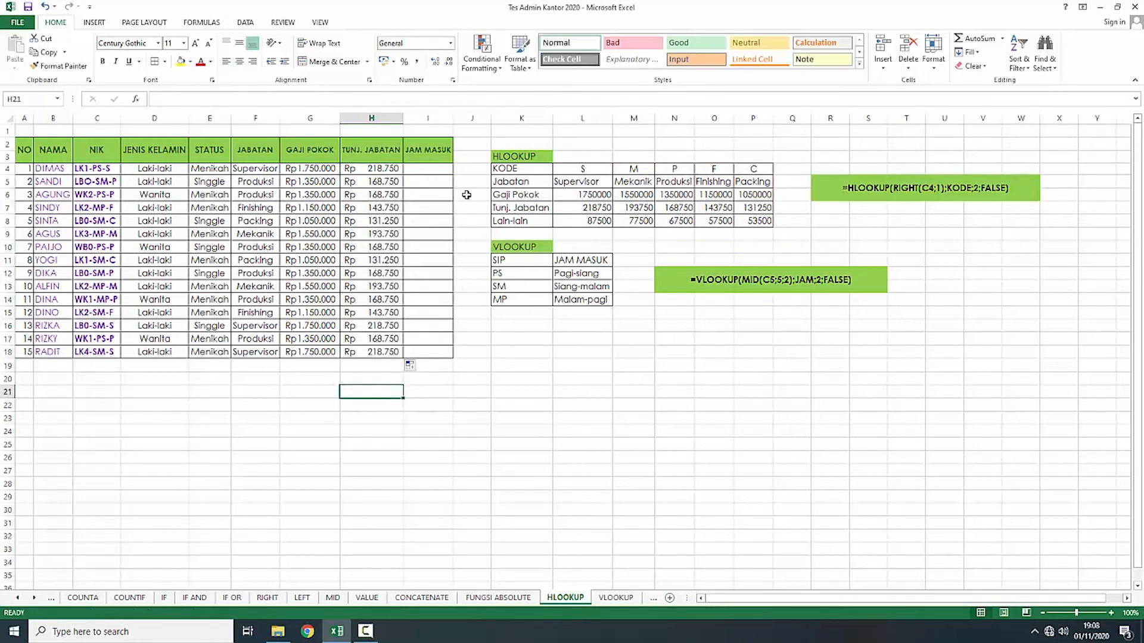
click(587, 445)
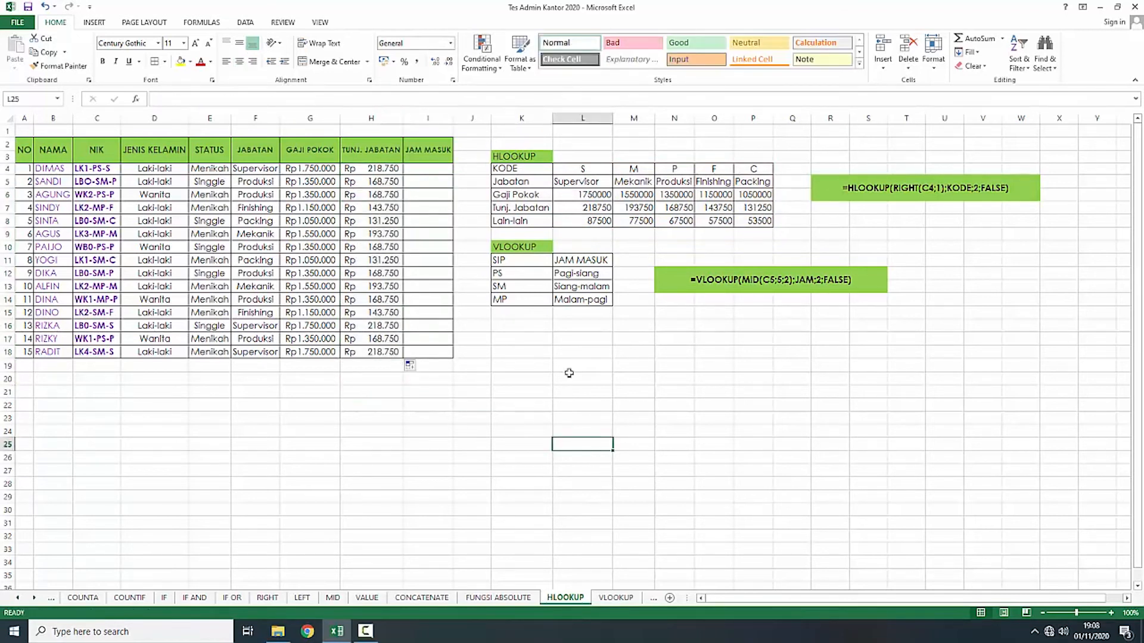
click(427, 168)
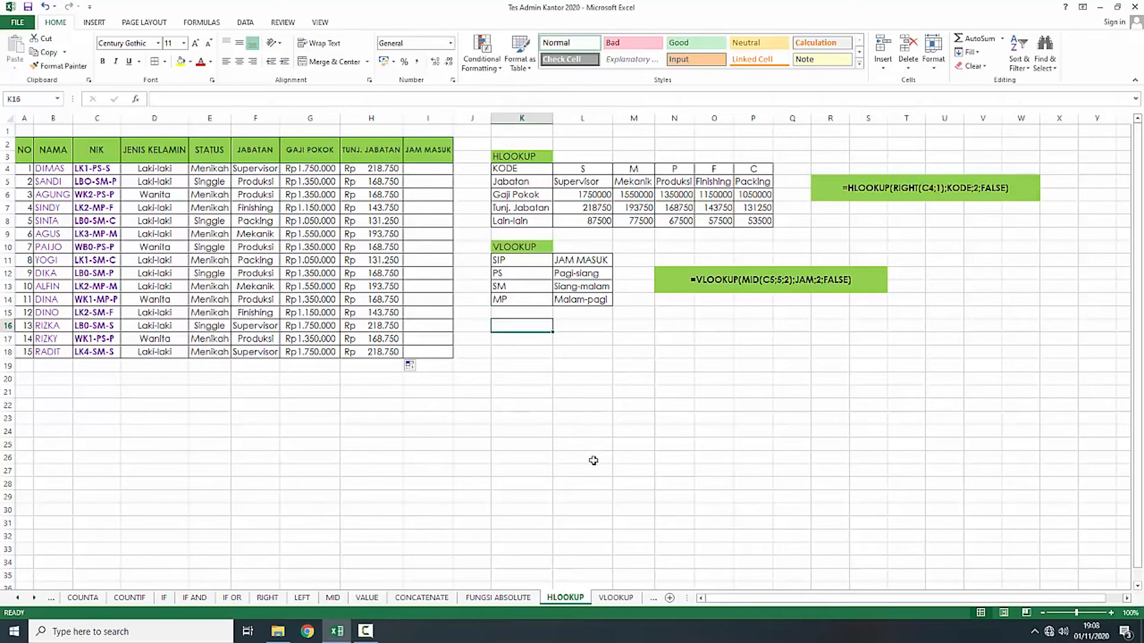
click(616, 597)
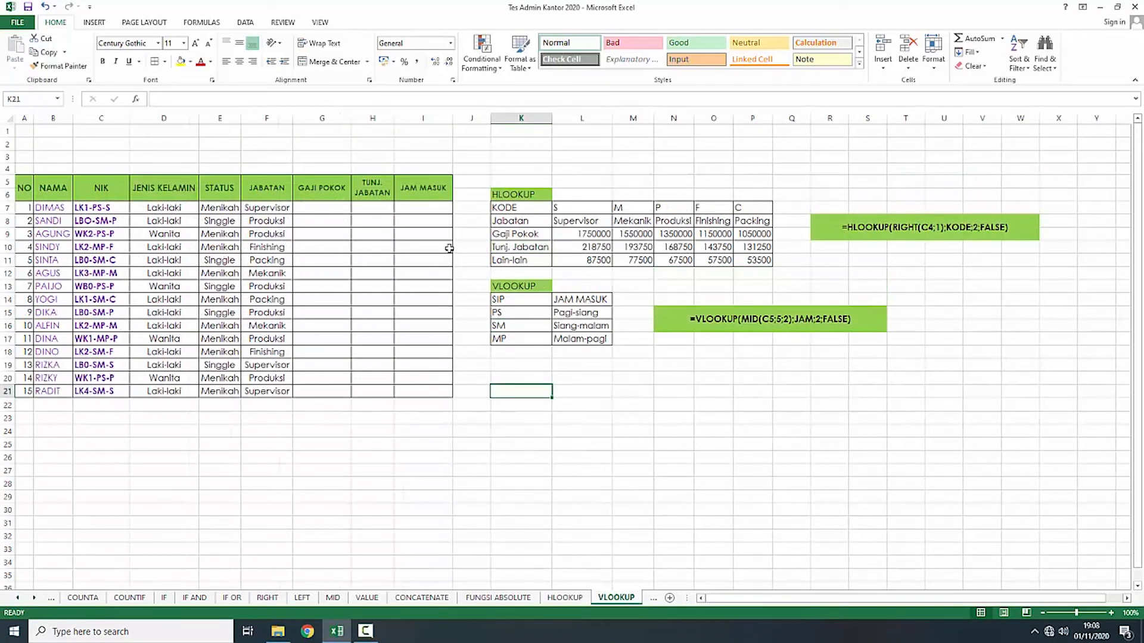
click(565, 597)
drag(369, 418, 301, 415)
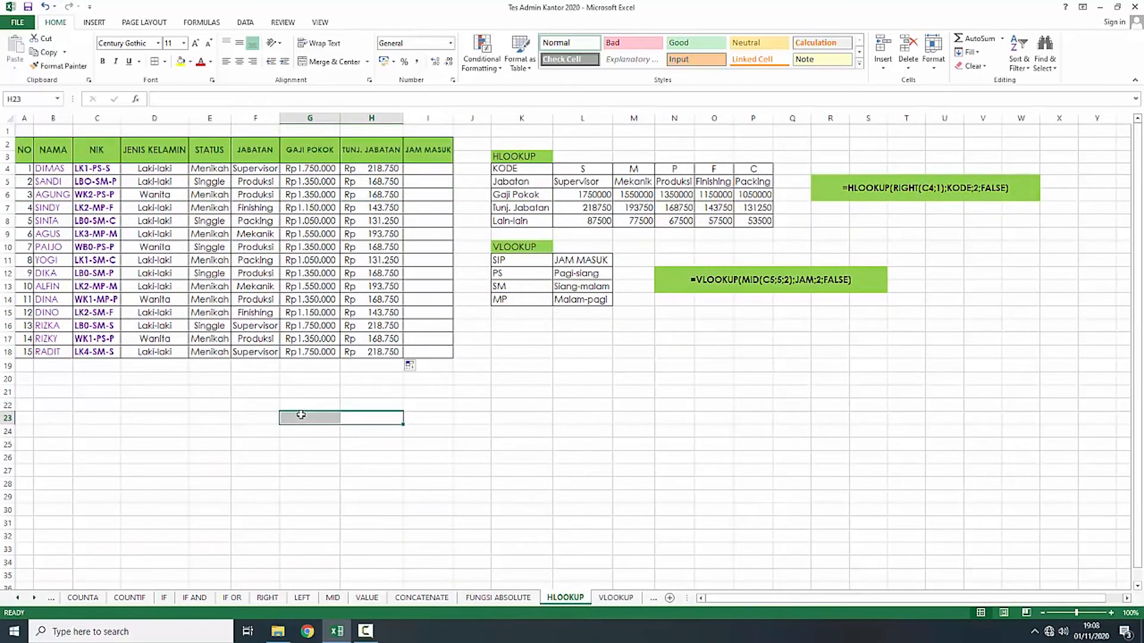
key(ctrl+a)
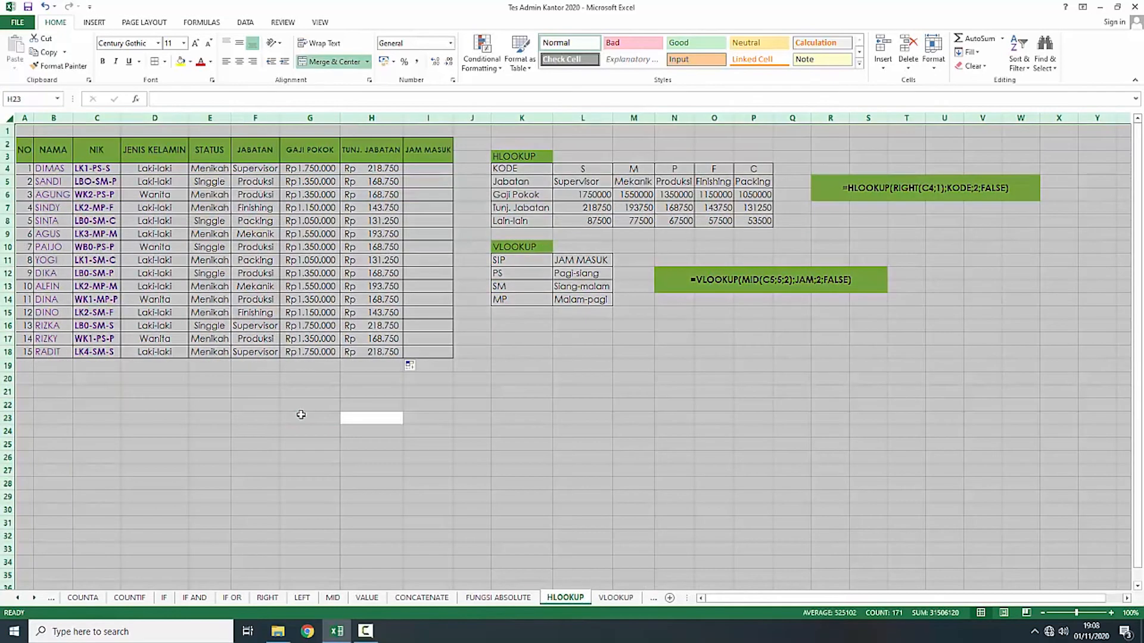
click(578, 407)
click(428, 167)
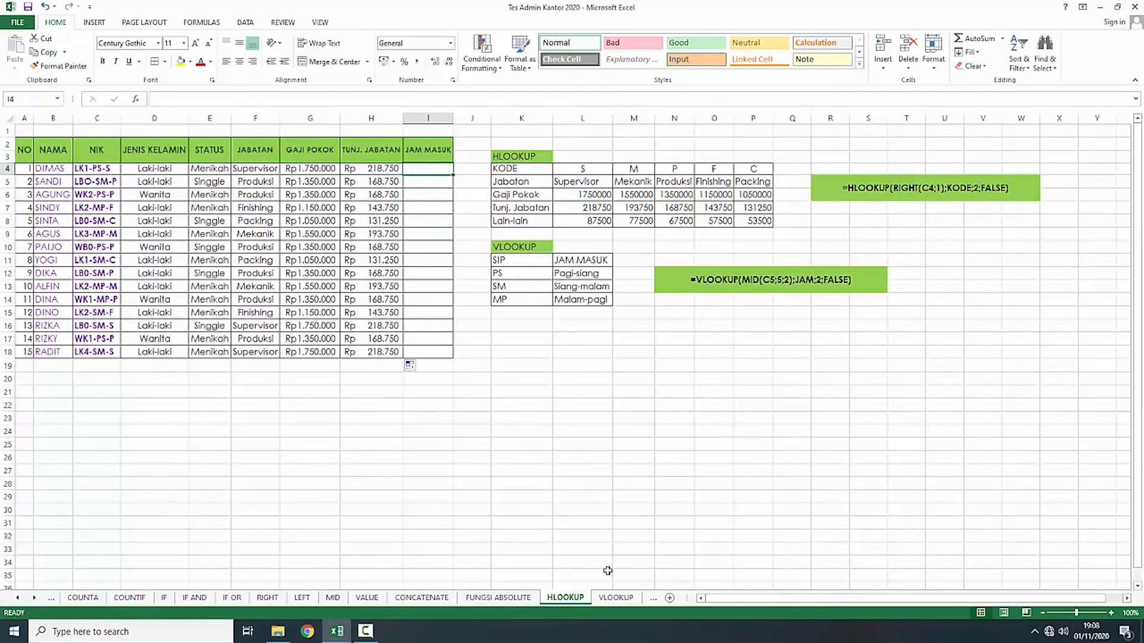
Step: Delete the VLOOKUP sheet from the workbook and return to the HLOOKUP sheet
click(616, 598)
right_click(616, 595)
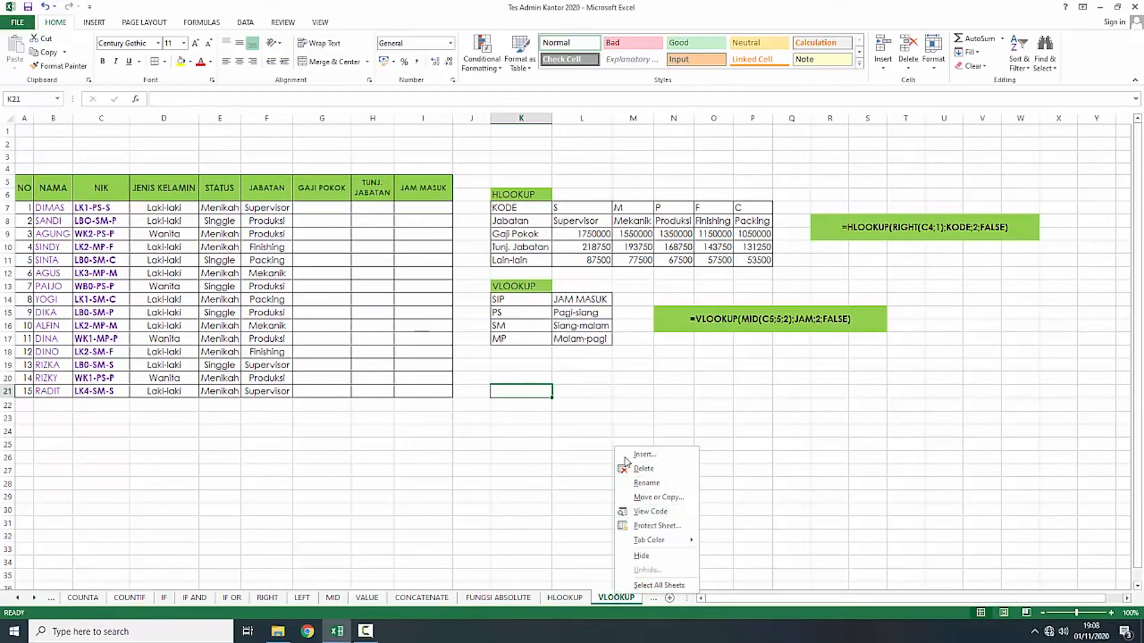
click(644, 469)
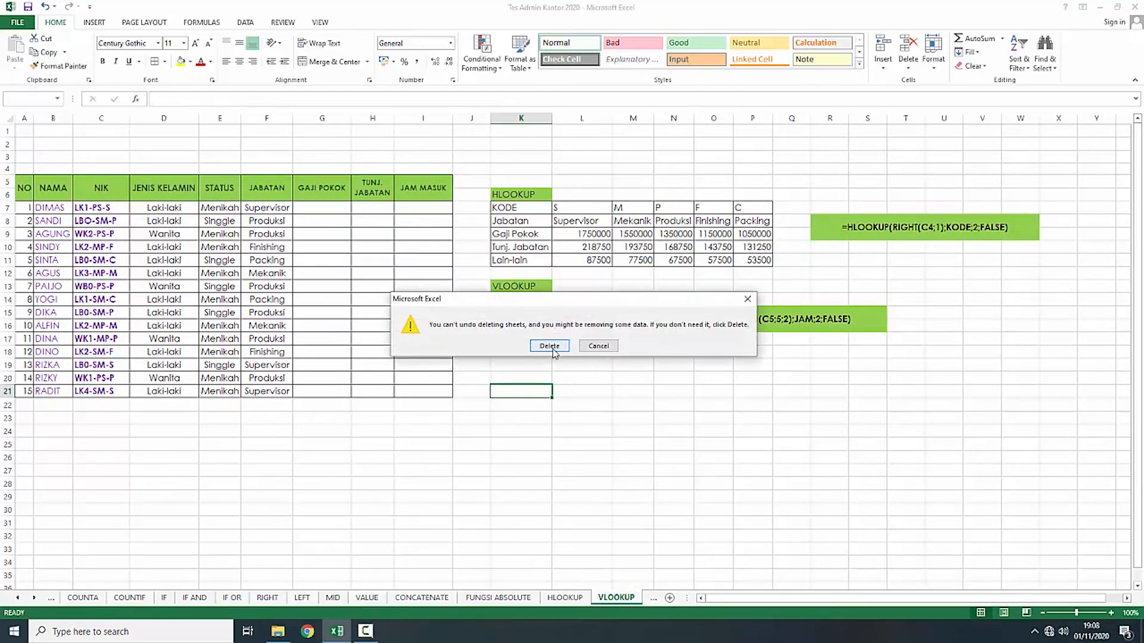
click(557, 354)
click(565, 597)
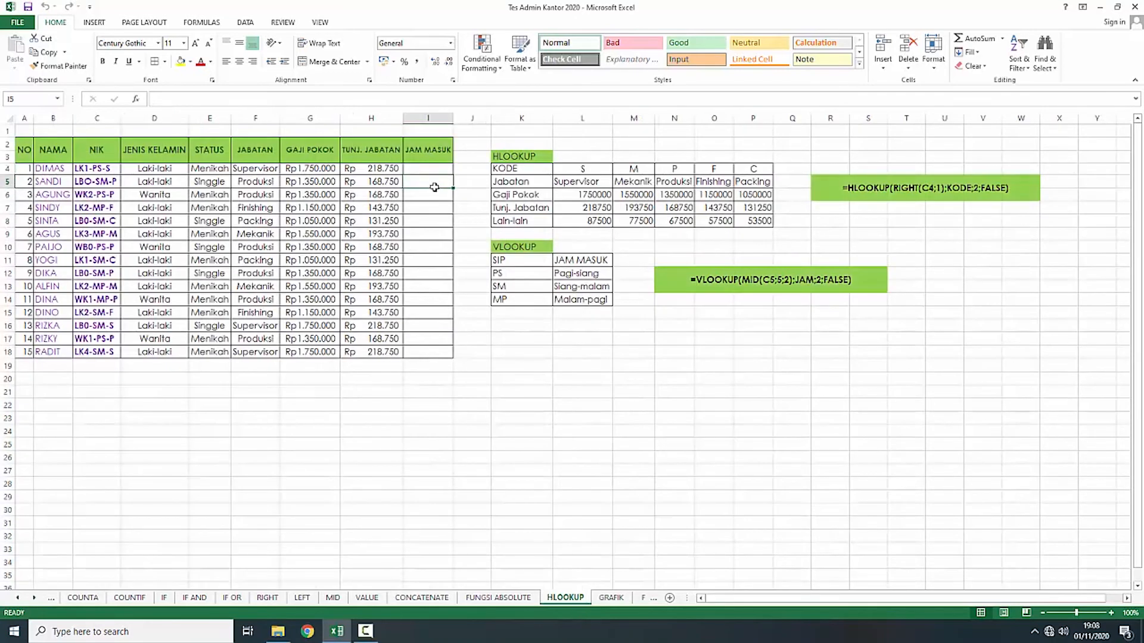
Step: Begin a VLOOKUP formula in I4 of the JAM MASUK column with MID(C4;5;2) as the lookup value
click(431, 167)
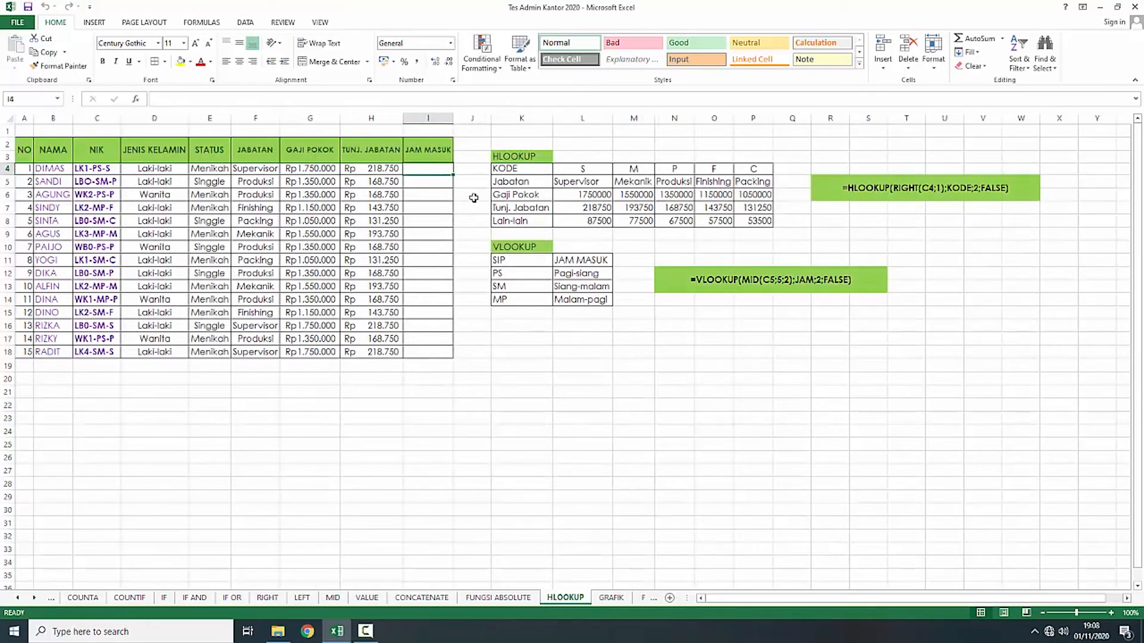
click(434, 192)
click(428, 173)
text(=)
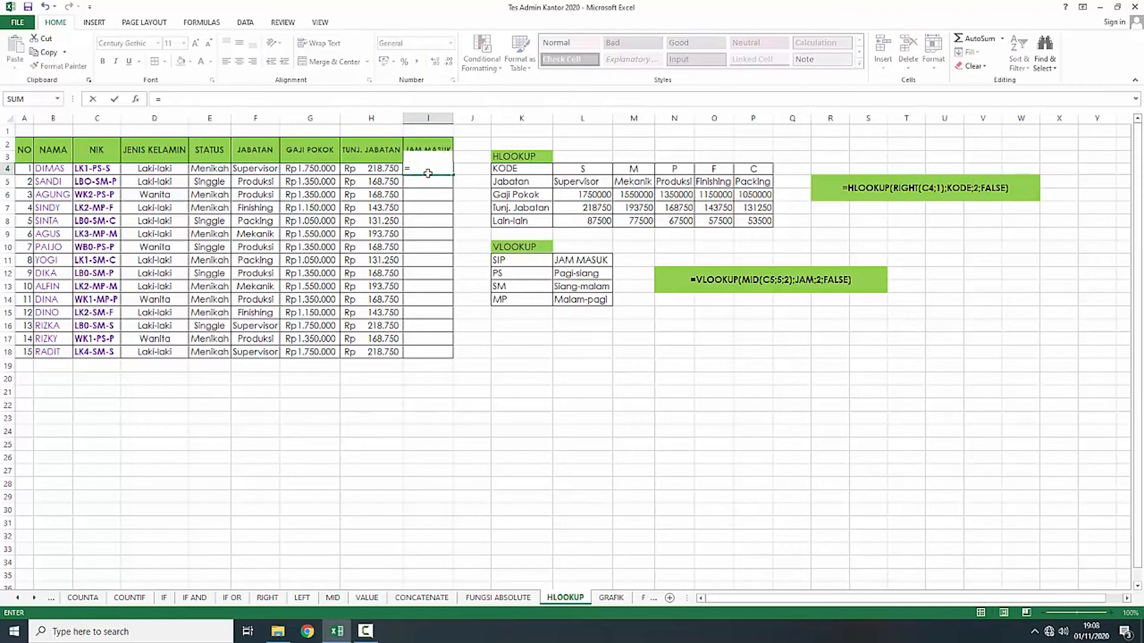
text(VLOO)
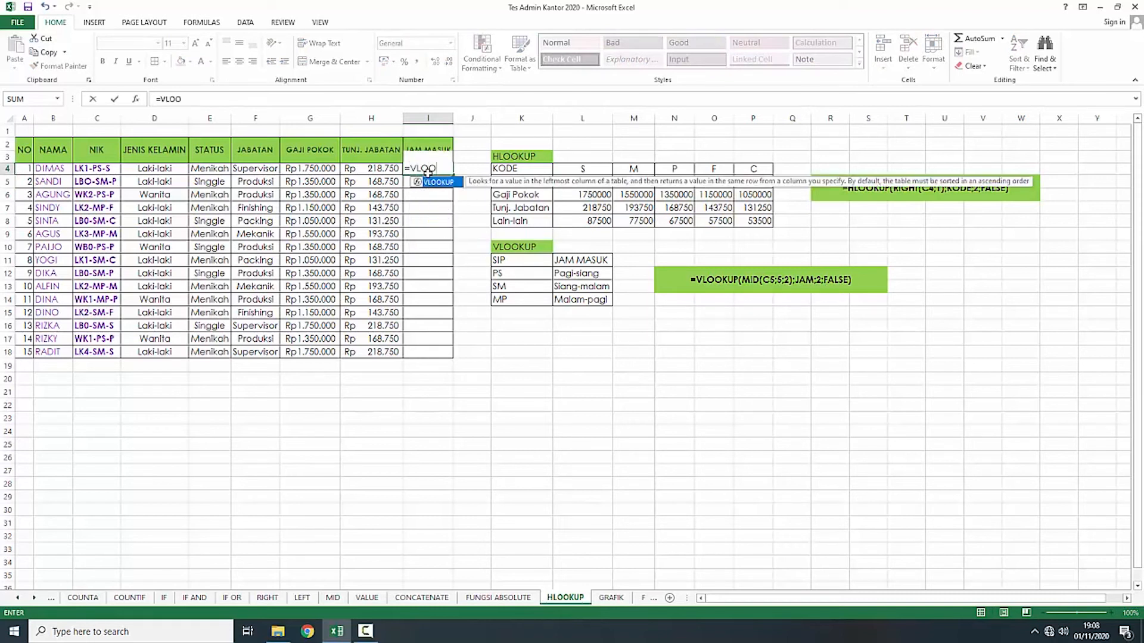
double_click(439, 183)
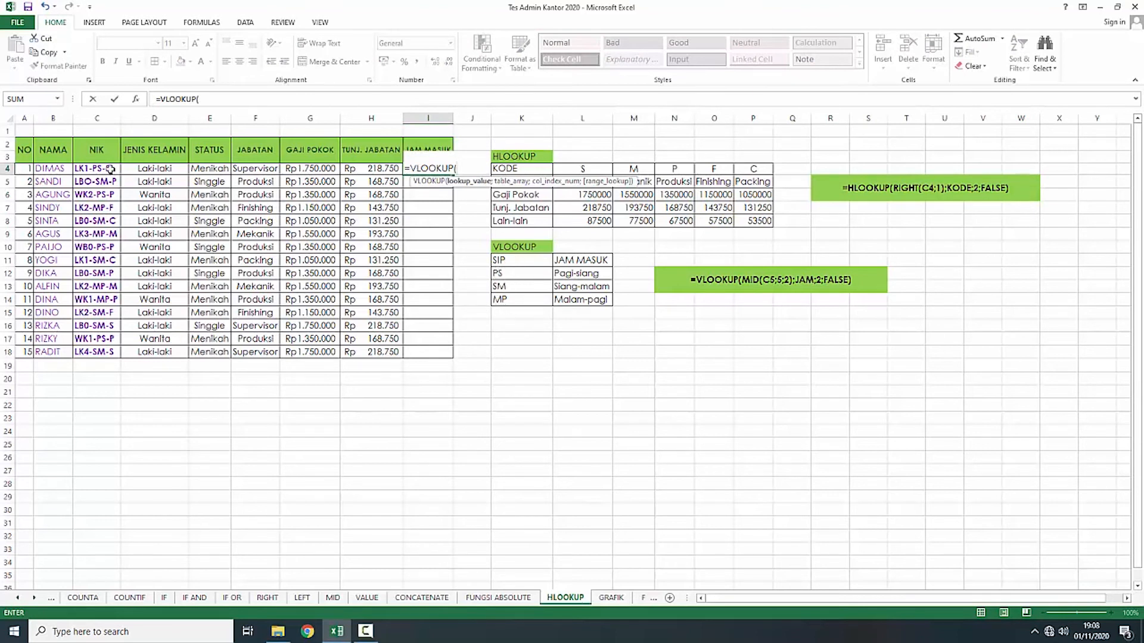
text(M)
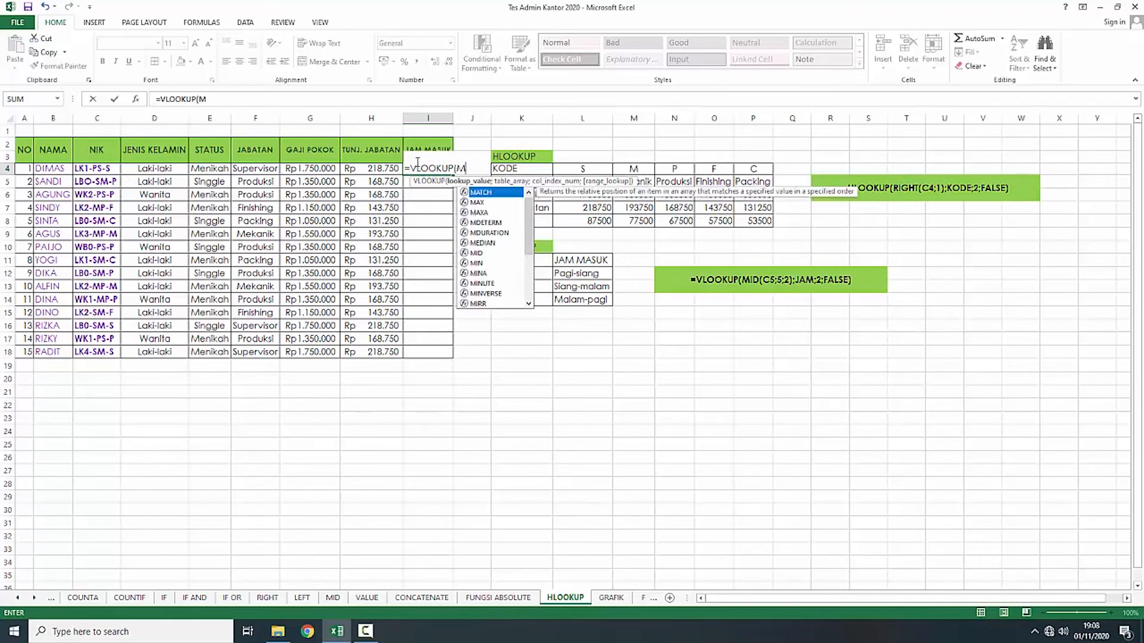
text(ID()
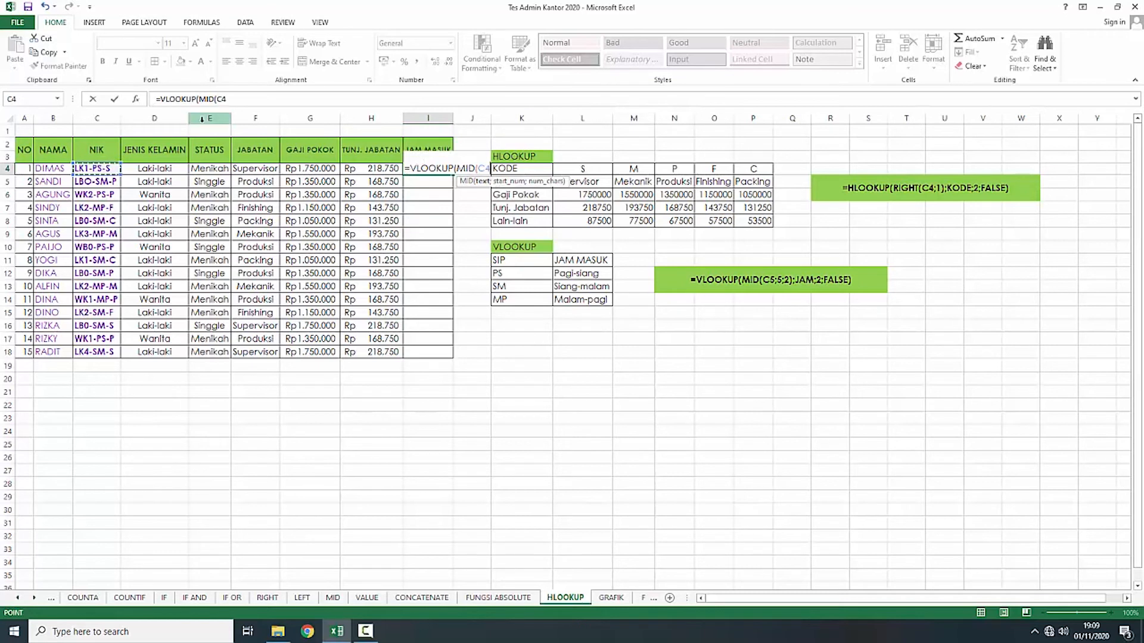
text(;)
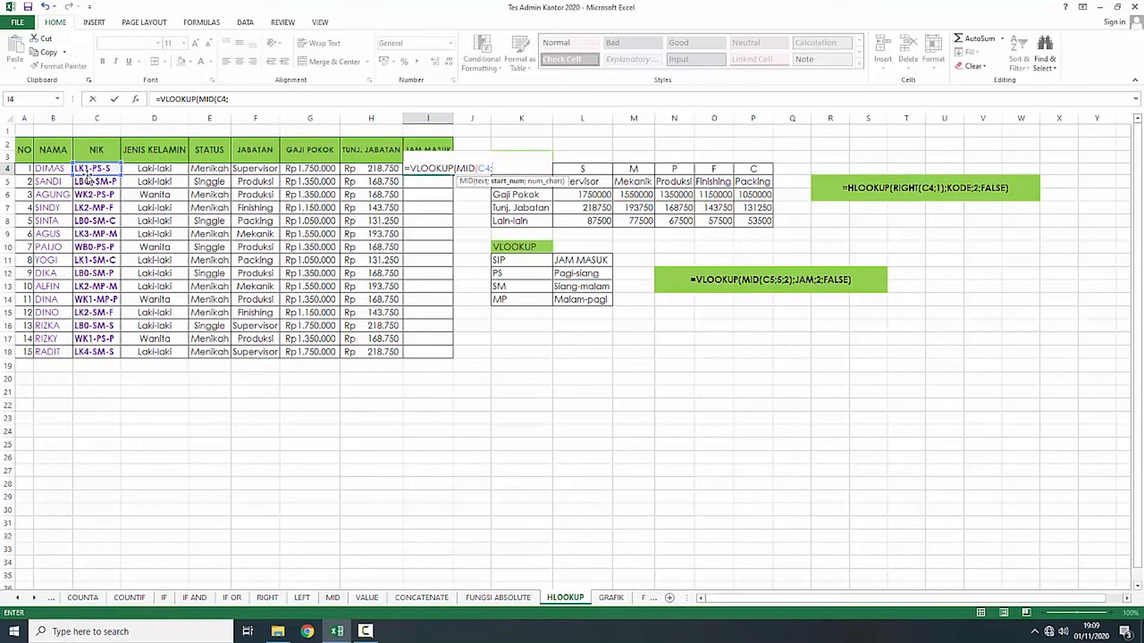
click(235, 100)
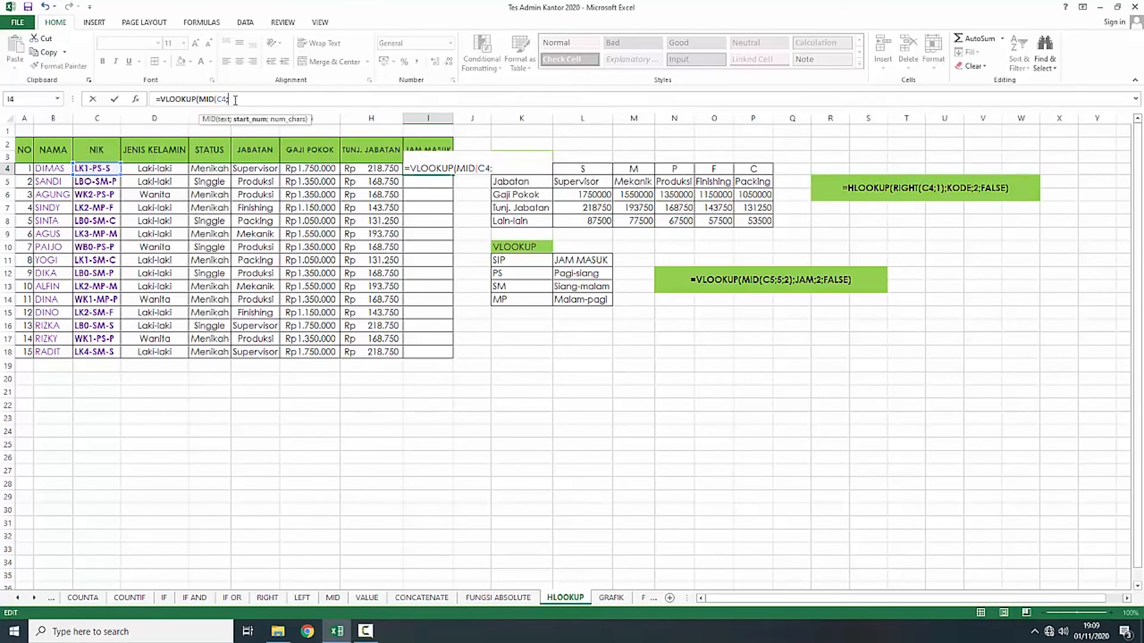
text(5;2);)
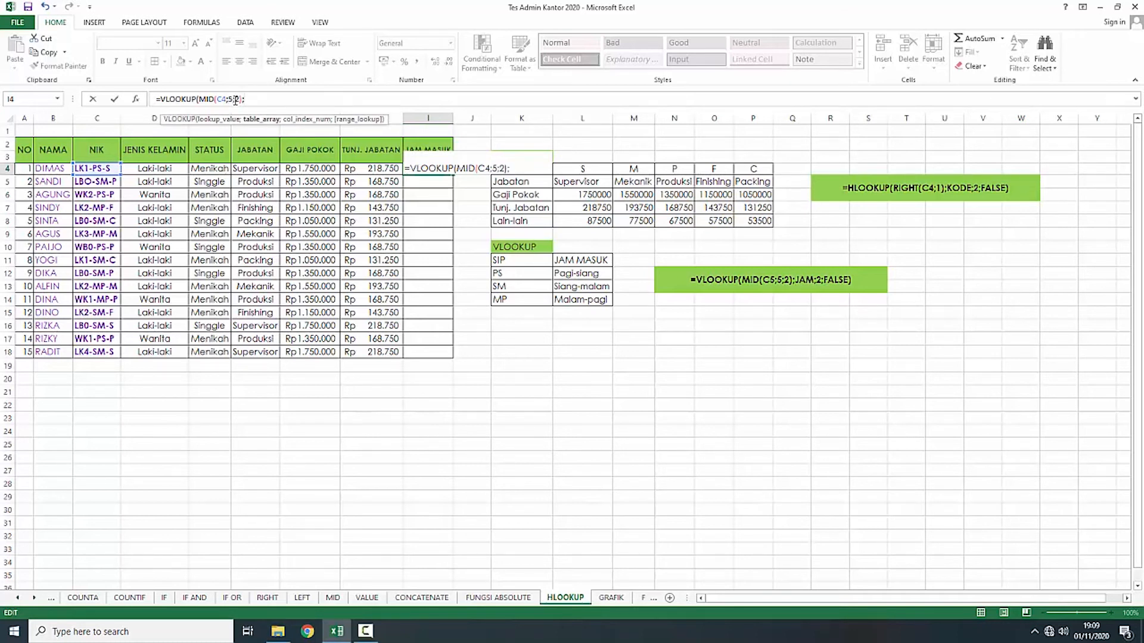
Step: Complete the I4 VLOOKUP formula with the named range JAM, column index 2 and "FALSE" as the range lookup
text(JAM)
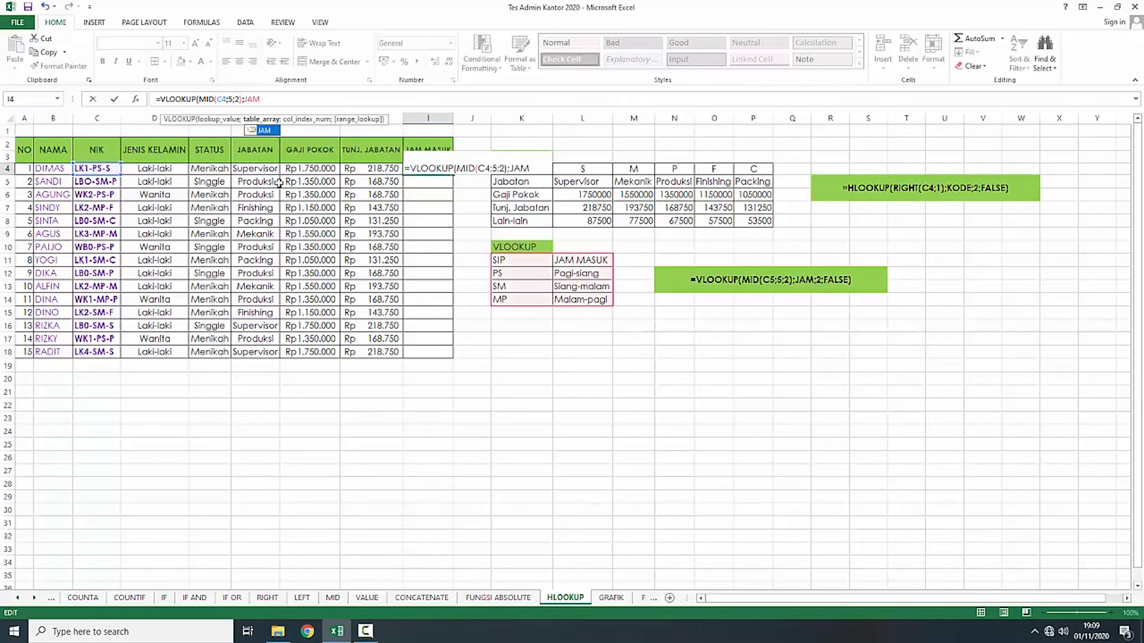
double_click(259, 130)
text(;2)
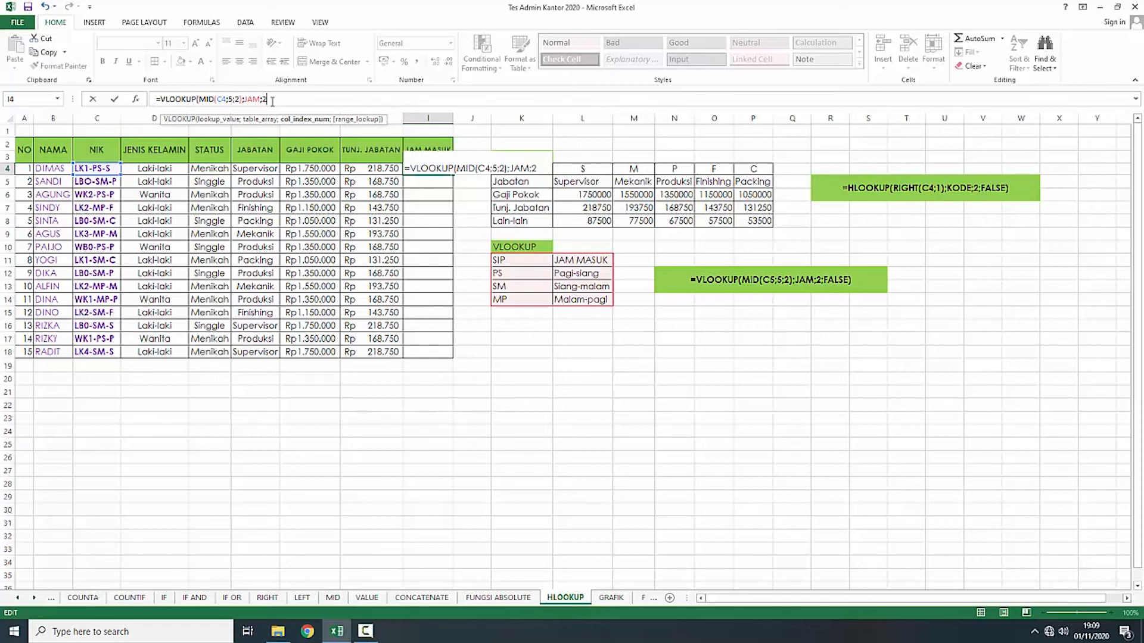
text(;)
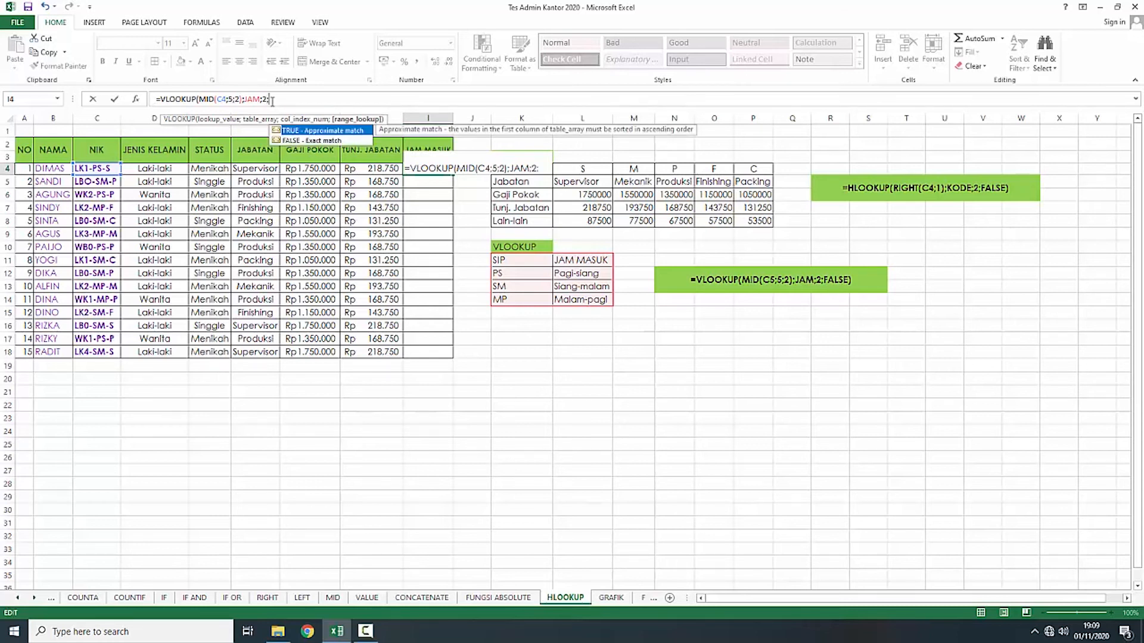
text("FALSE"))
key(Return)
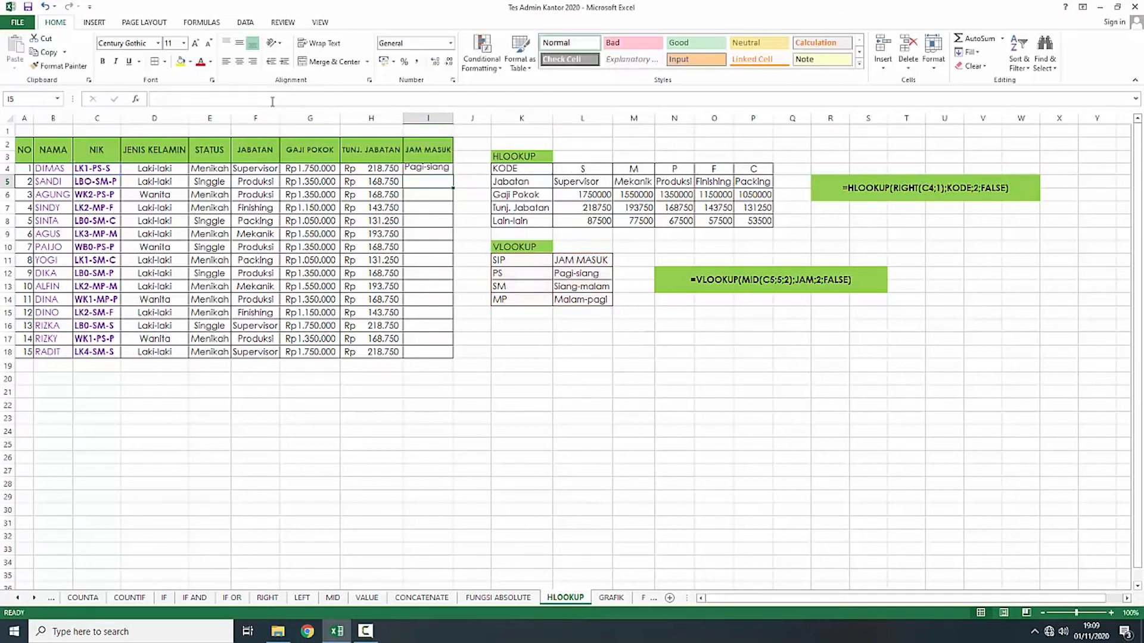
Step: Check the I4 result against the PS row of the VLOOKUP reference table
click(423, 170)
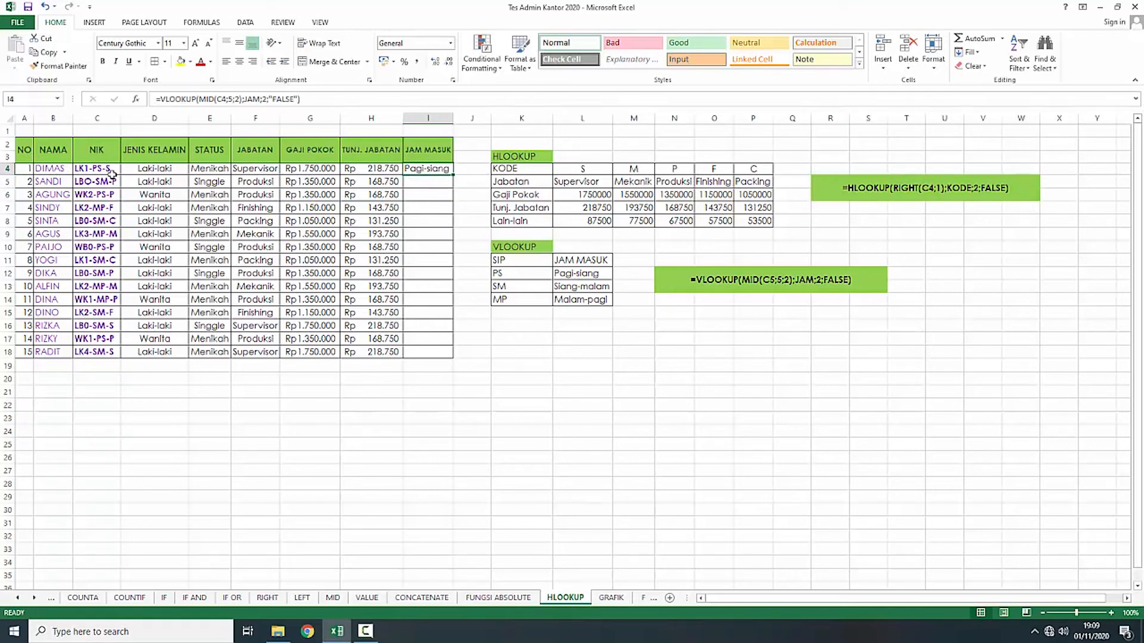
click(508, 273)
click(560, 273)
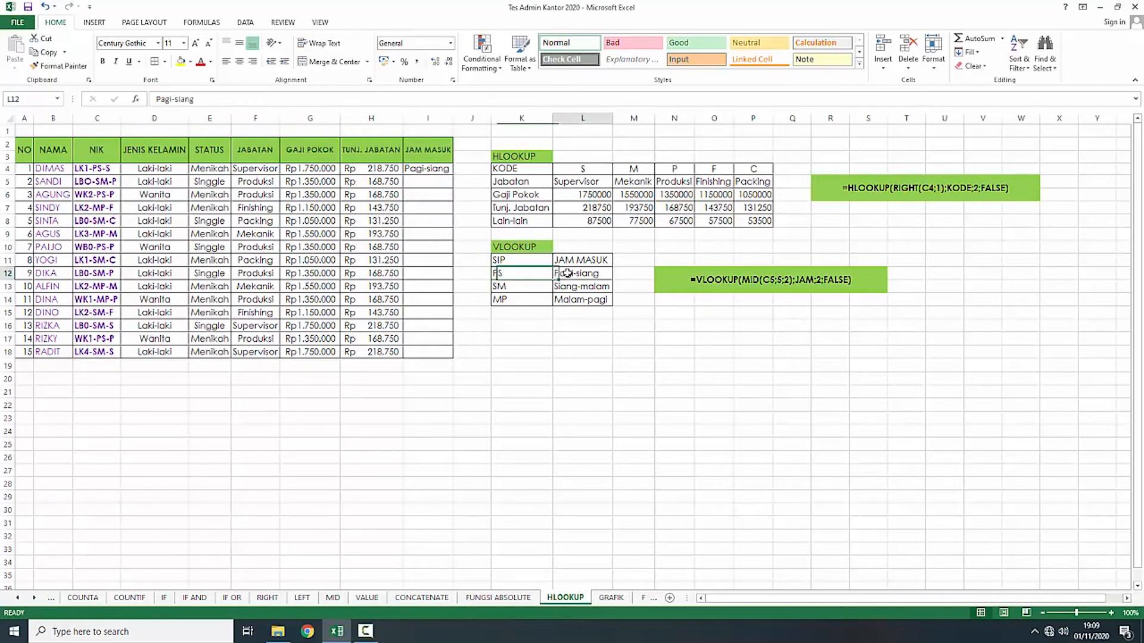
Step: Fill the I4 VLOOKUP formula down the JAM MASUK column to I18 and autofit the width of column I
click(444, 169)
drag(454, 176, 454, 356)
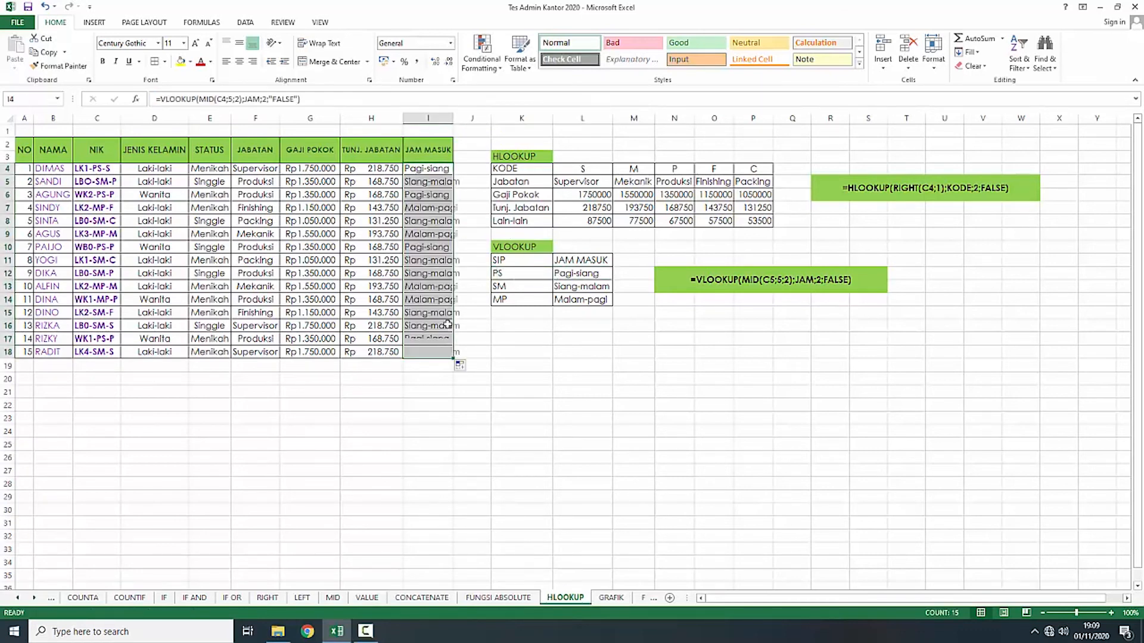
double_click(454, 118)
click(433, 197)
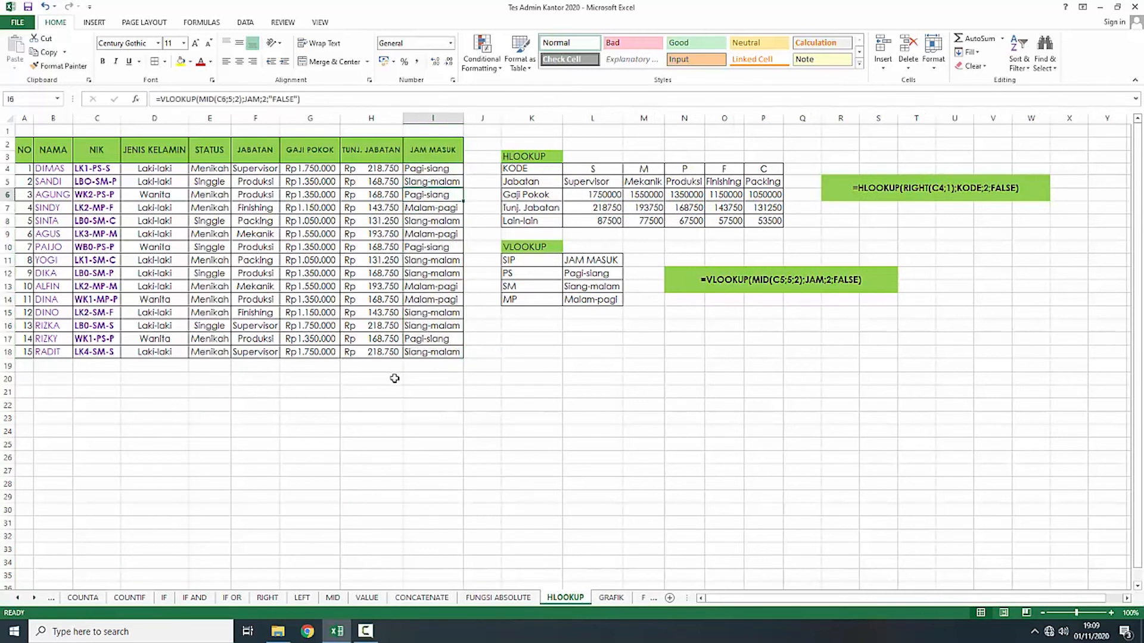
click(482, 392)
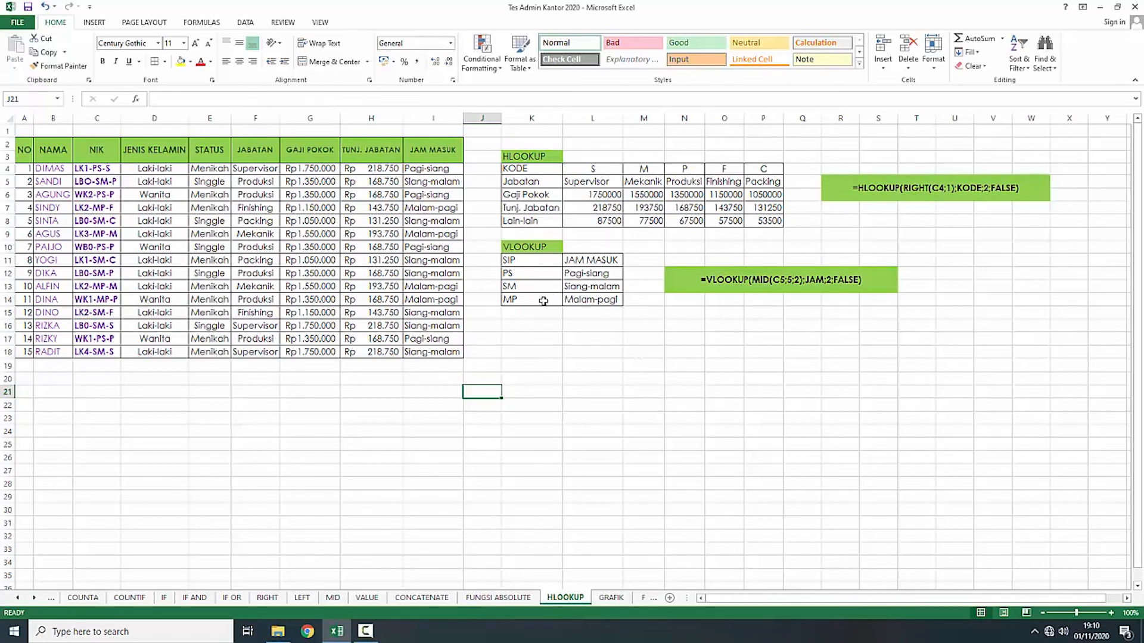
key(Right)
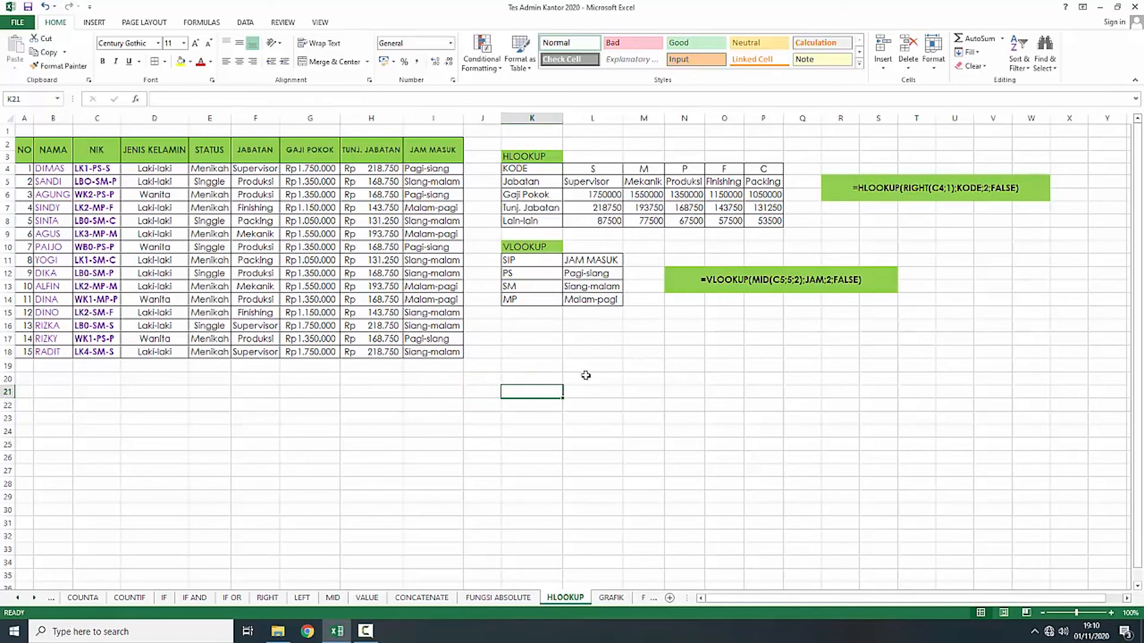
Step: Open the GRAFIK sheet and examine the GENDER and TOTAL table in B4:C6
click(612, 597)
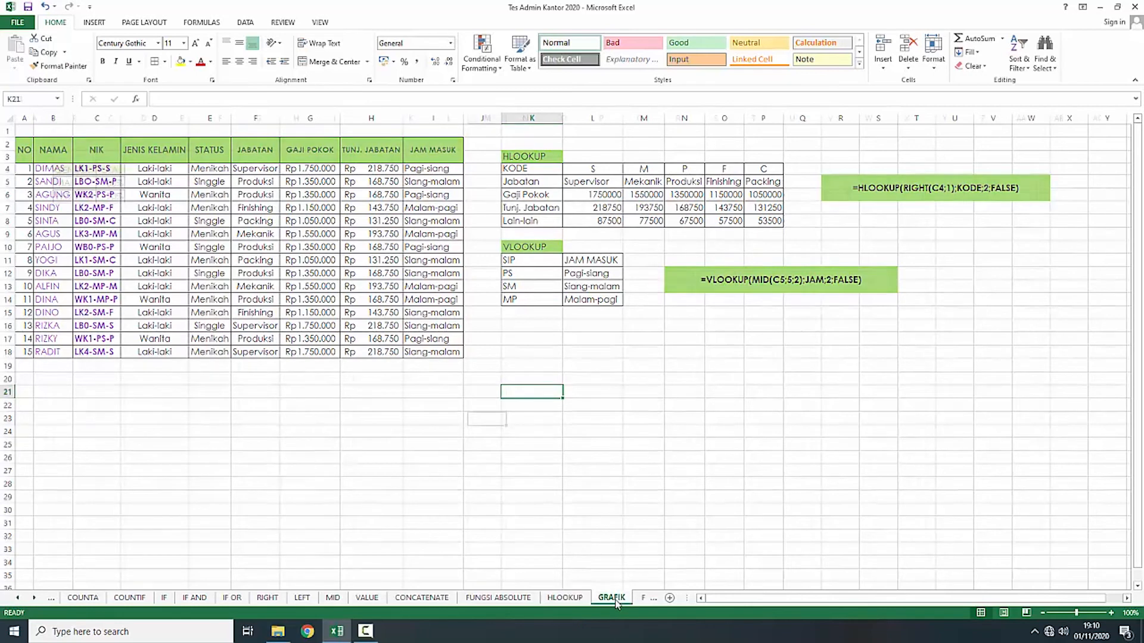
click(256, 236)
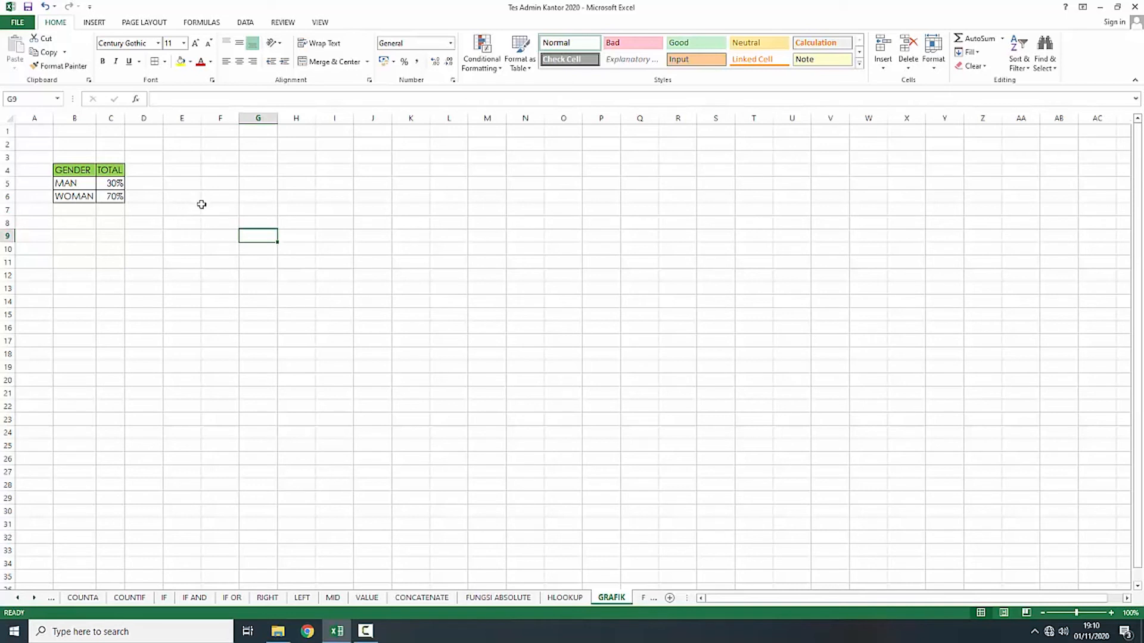
click(167, 197)
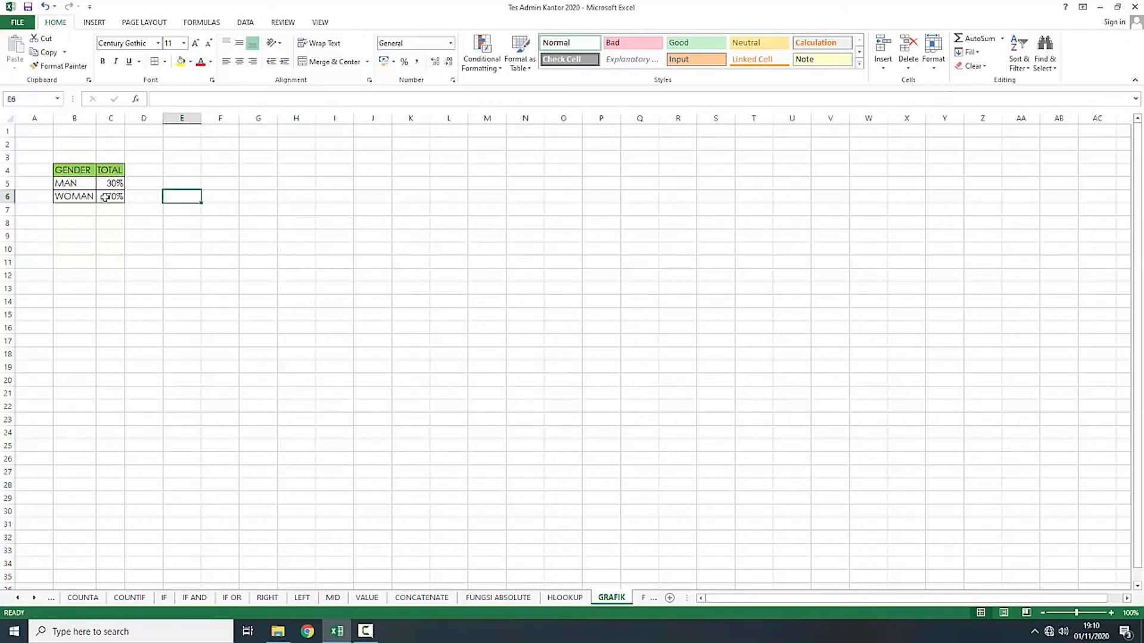
click(70, 174)
click(103, 172)
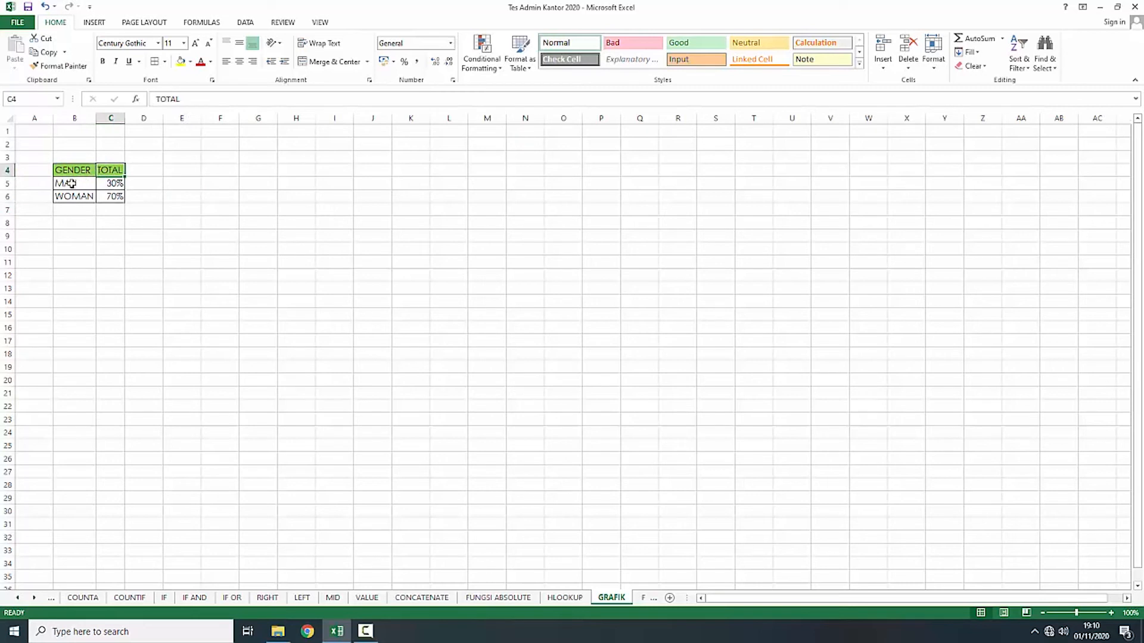
click(109, 183)
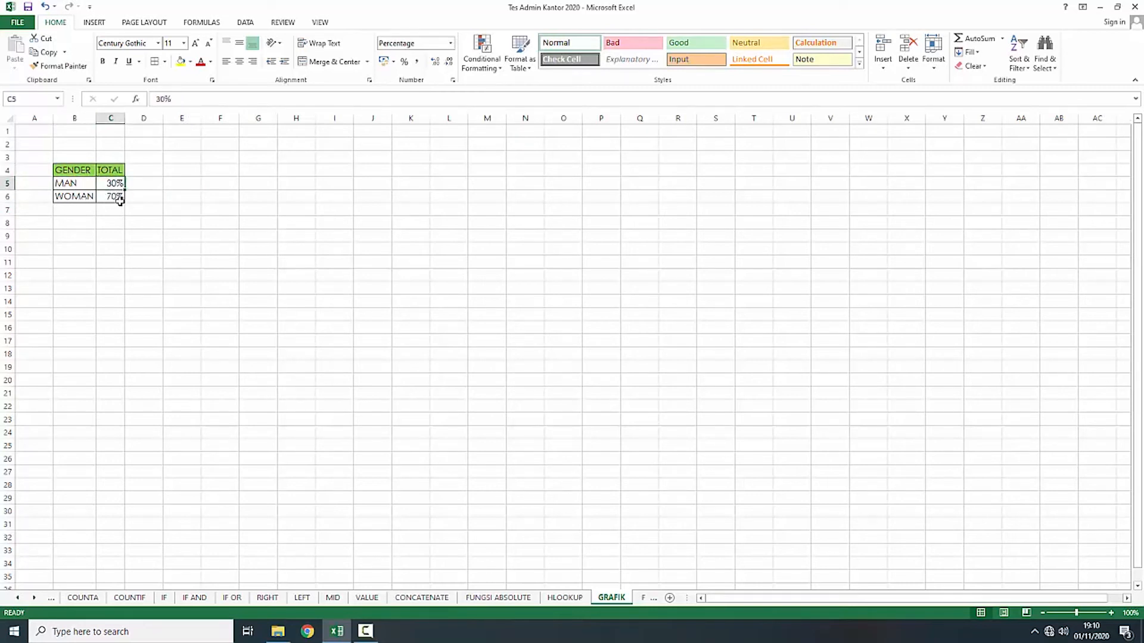
click(146, 220)
Step: Insert a doughnut chart from the MAN and WOMAN data in B5:C6
drag(74, 183, 109, 199)
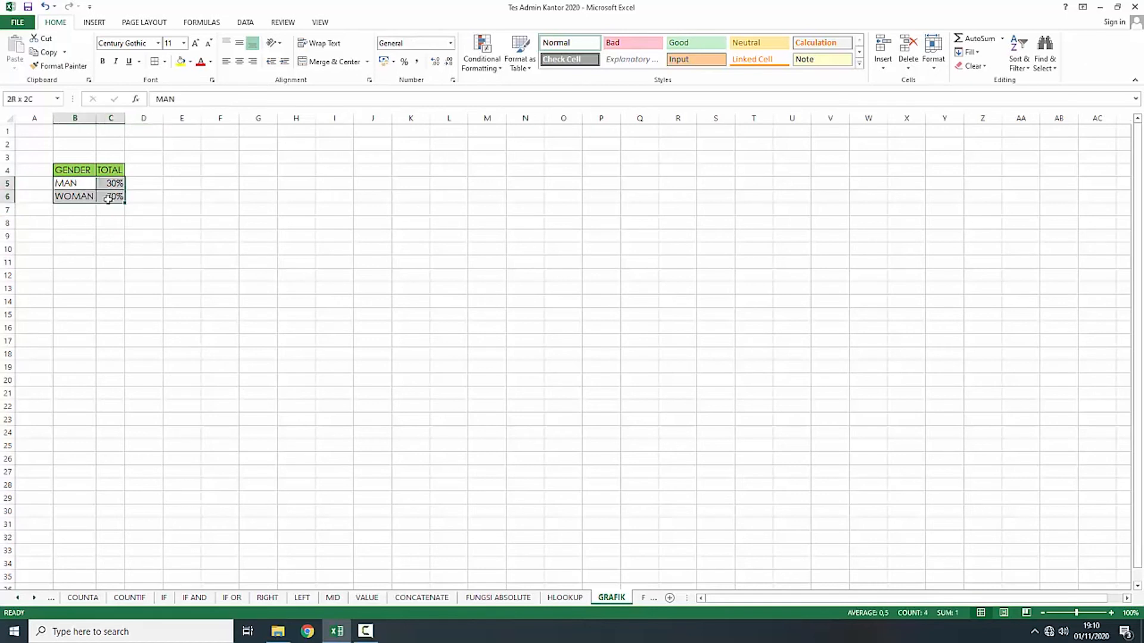
click(94, 22)
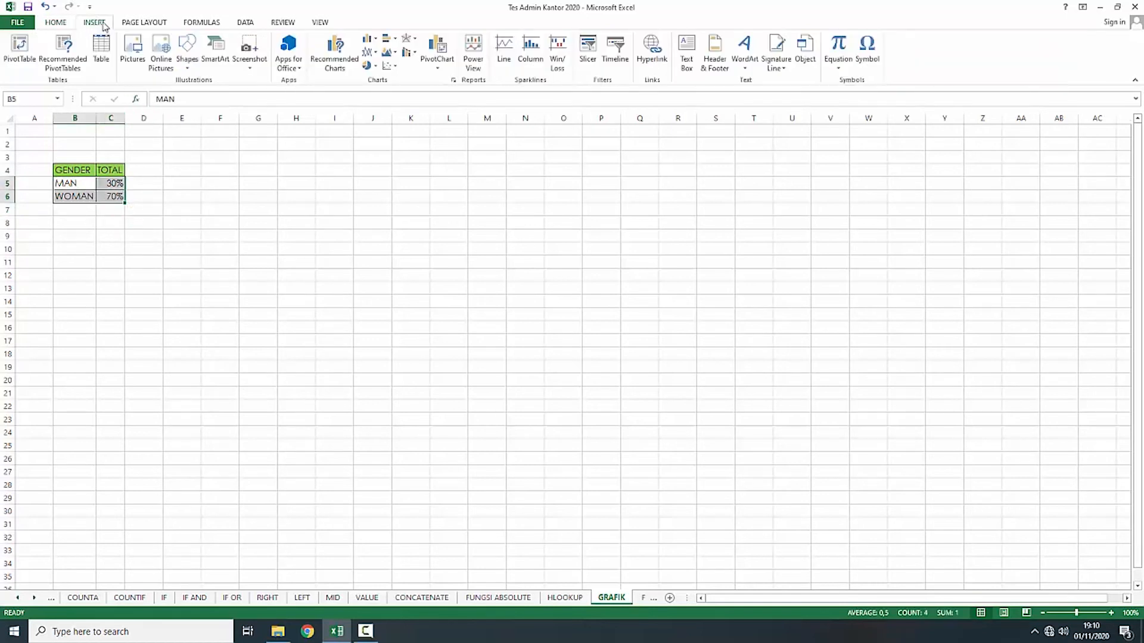
click(454, 80)
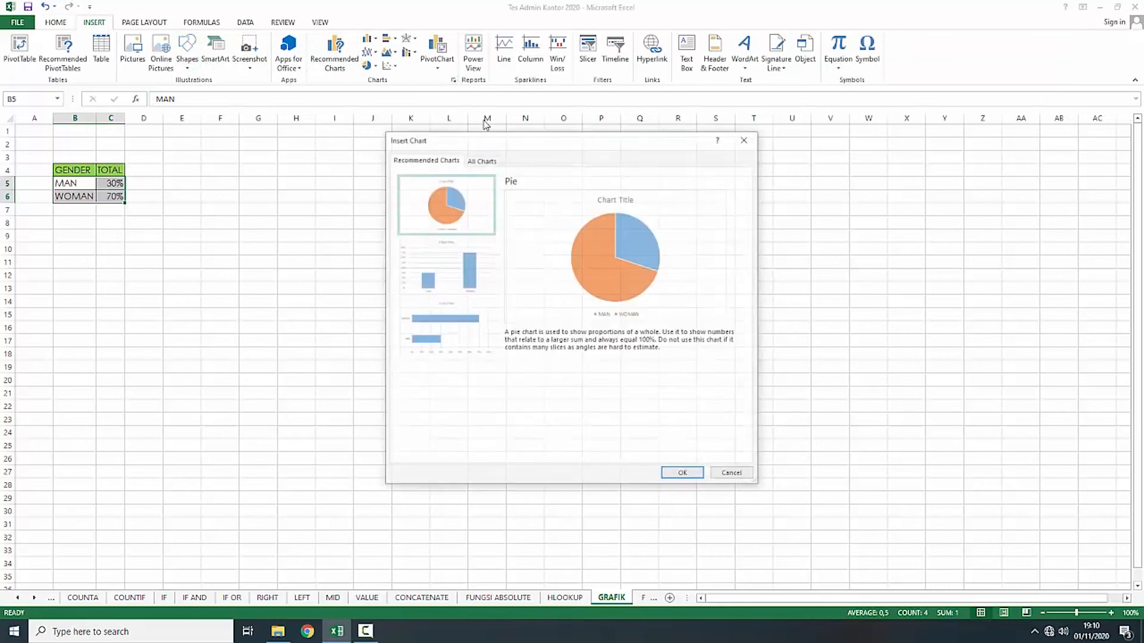
click(481, 161)
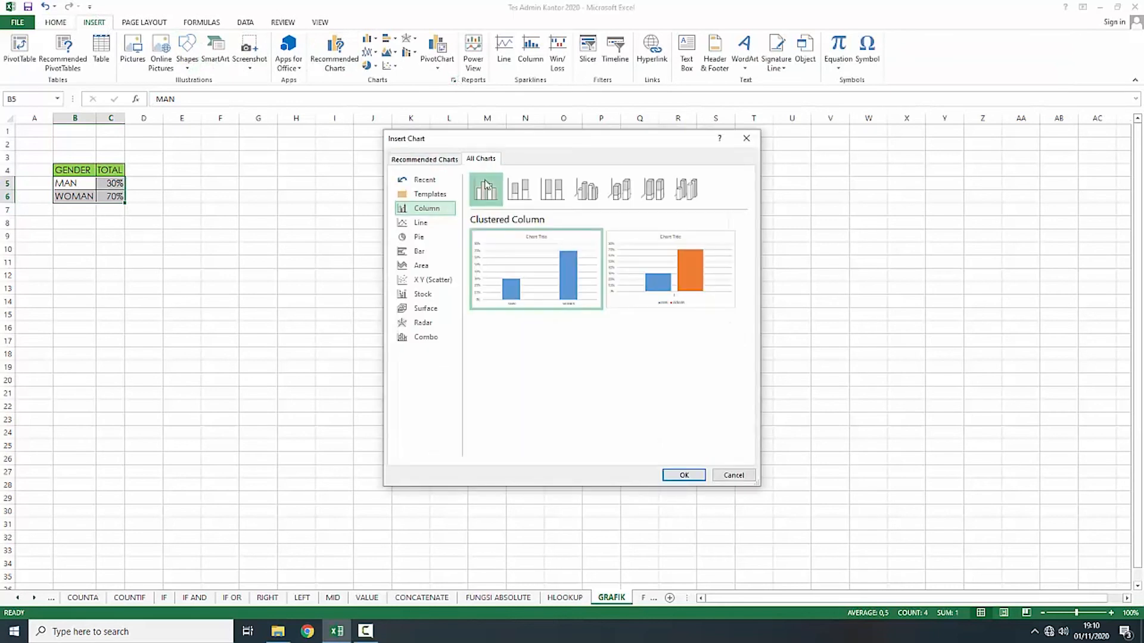
click(424, 225)
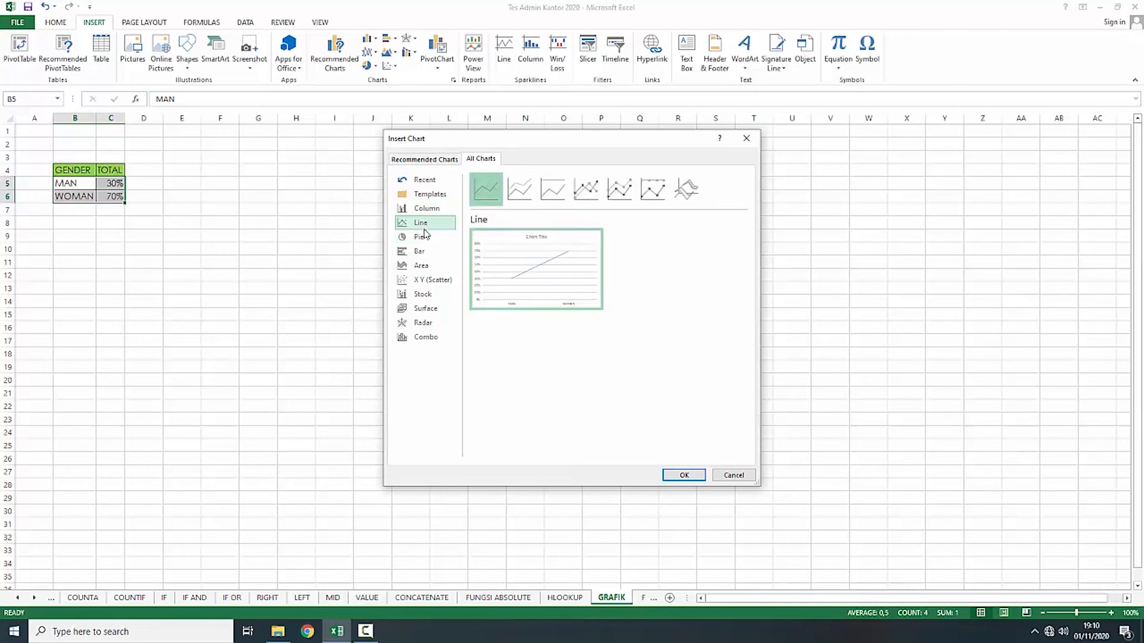
click(421, 237)
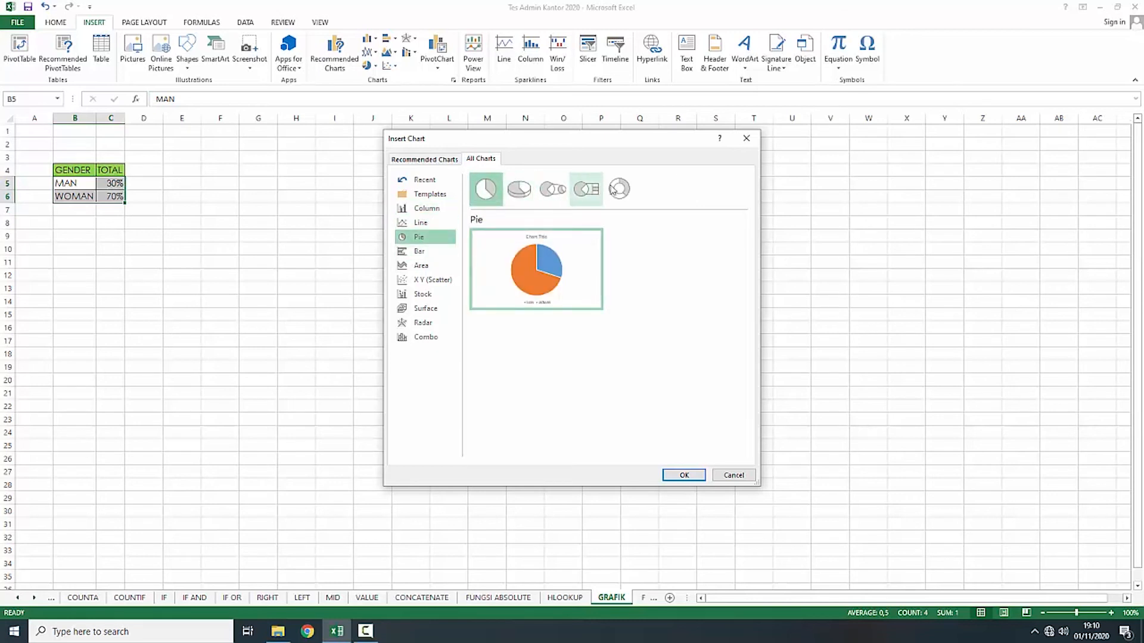
click(625, 203)
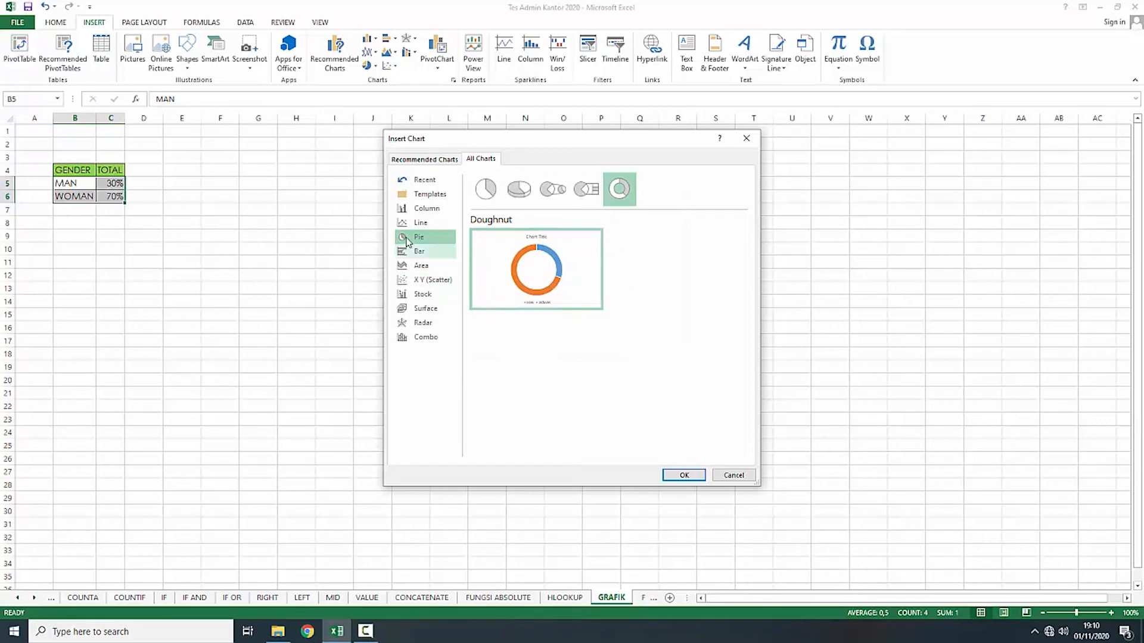
click(684, 475)
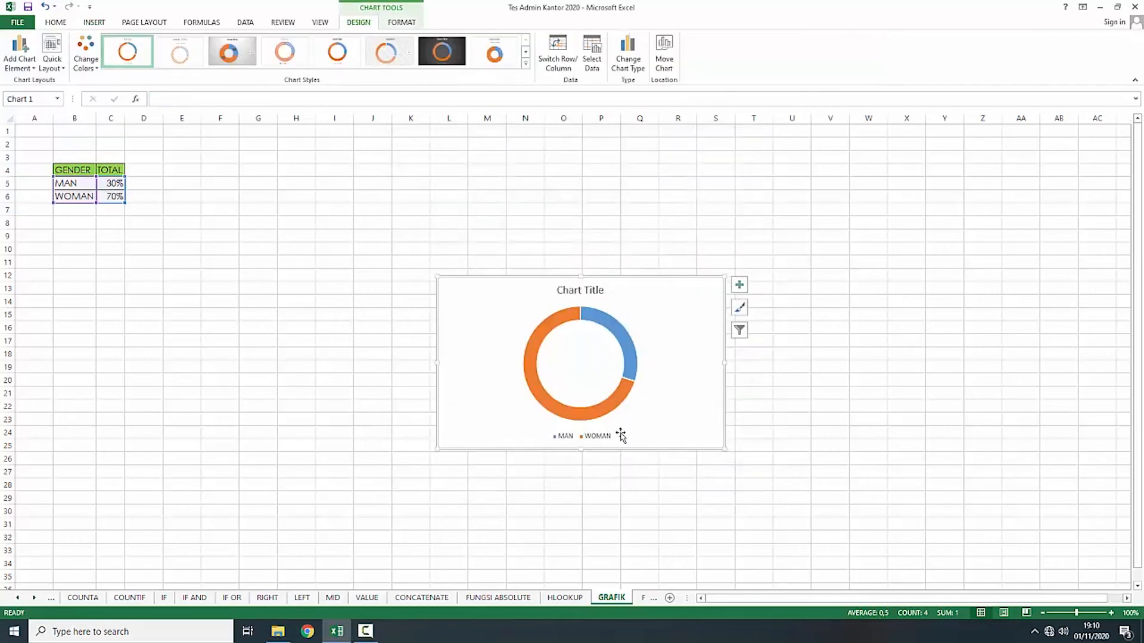
Step: Move the doughnut chart closer to the data table and set its title to "HASIL SURVEI JOMBLO 2020"
drag(625, 284, 411, 211)
double_click(456, 212)
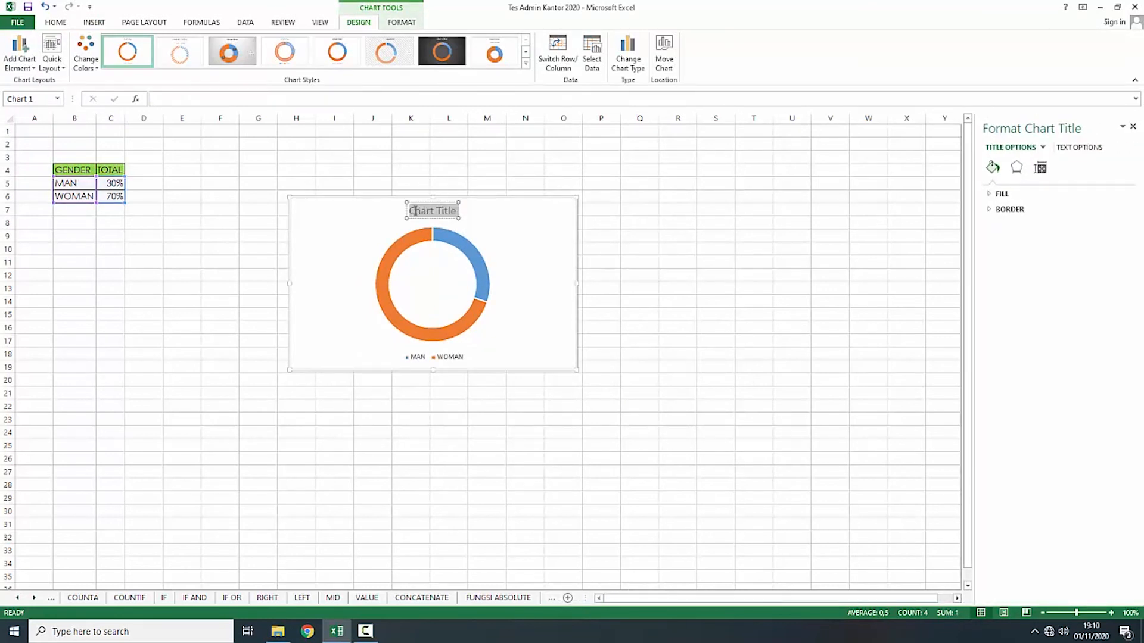
text(HASI)
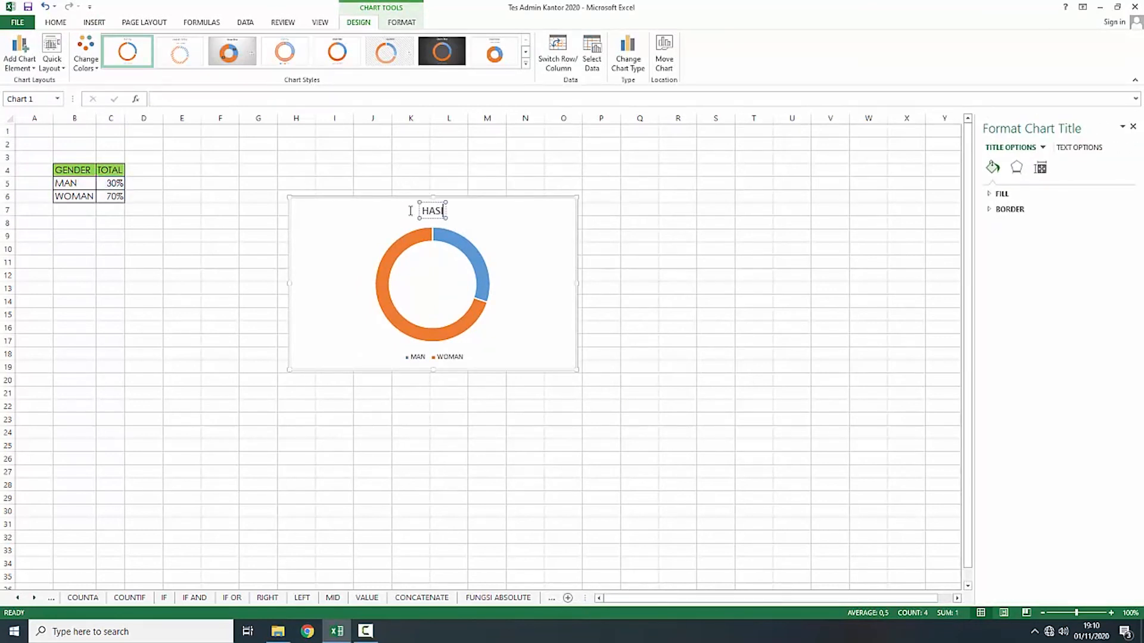
text(L SURVEI JO)
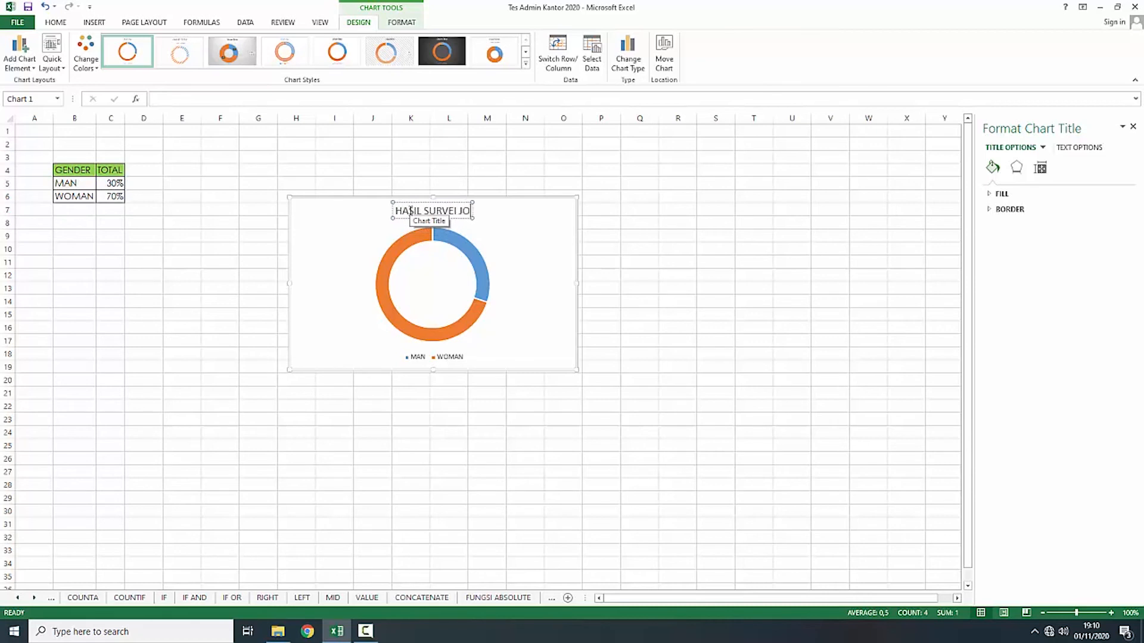
text(MBLO 2020)
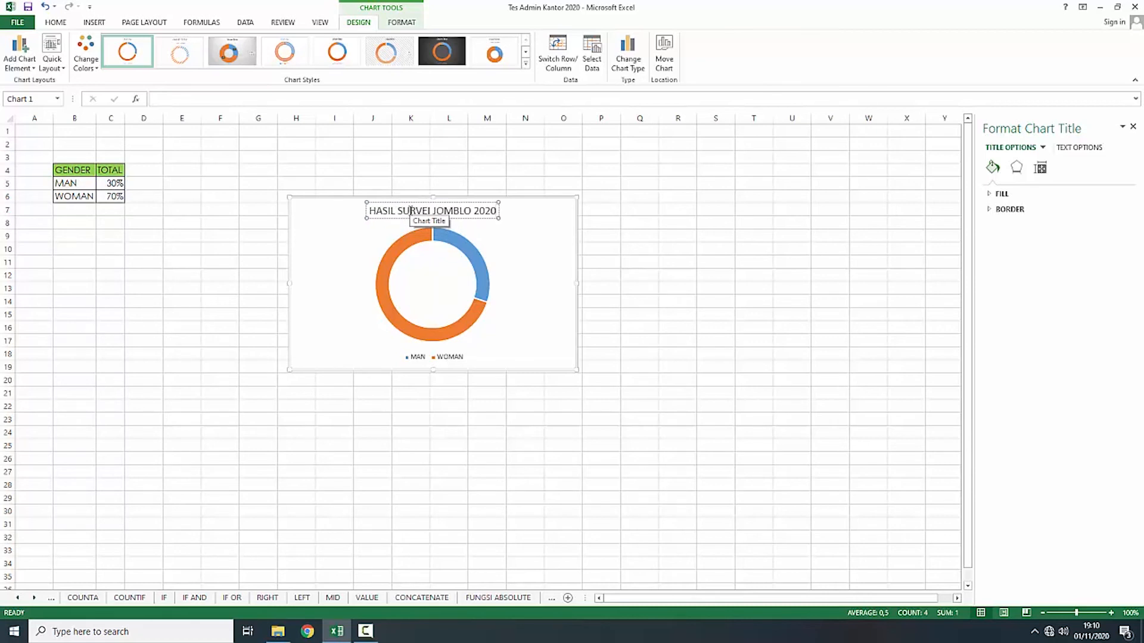
click(534, 181)
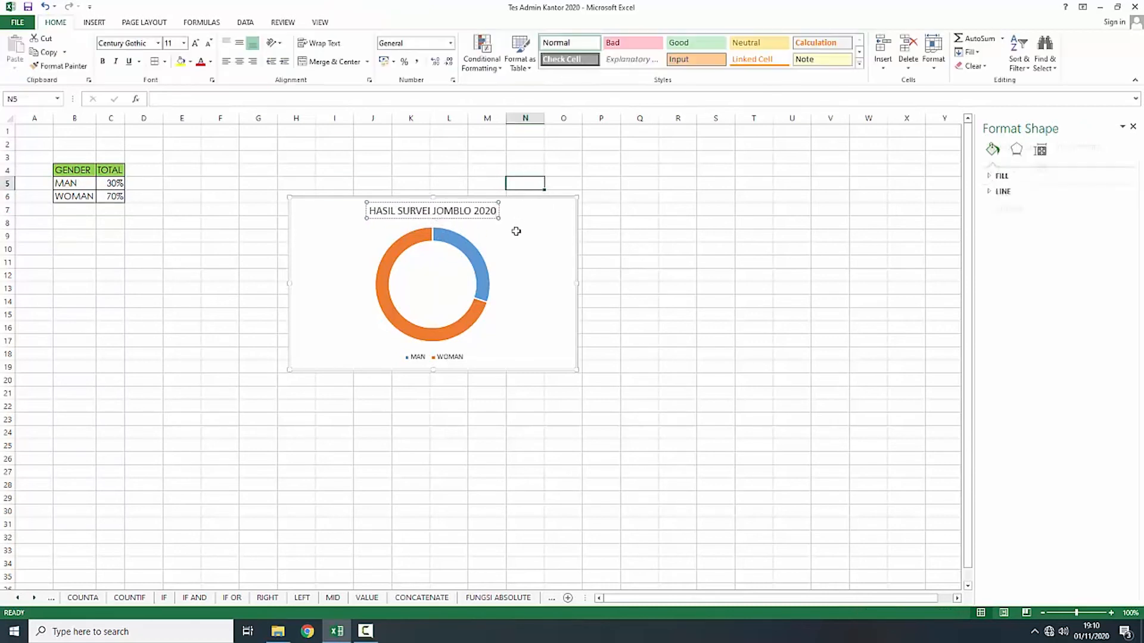
Step: Add data callout labels to the doughnut chart and move it to start around cell E7 beside the gender table
click(454, 358)
click(591, 205)
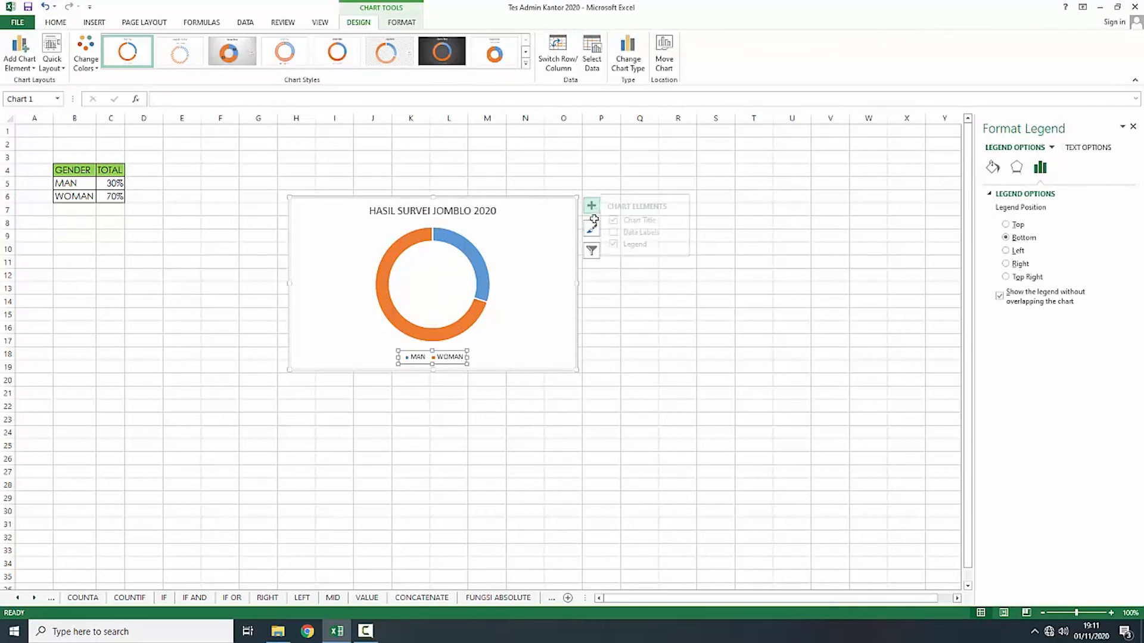
click(684, 233)
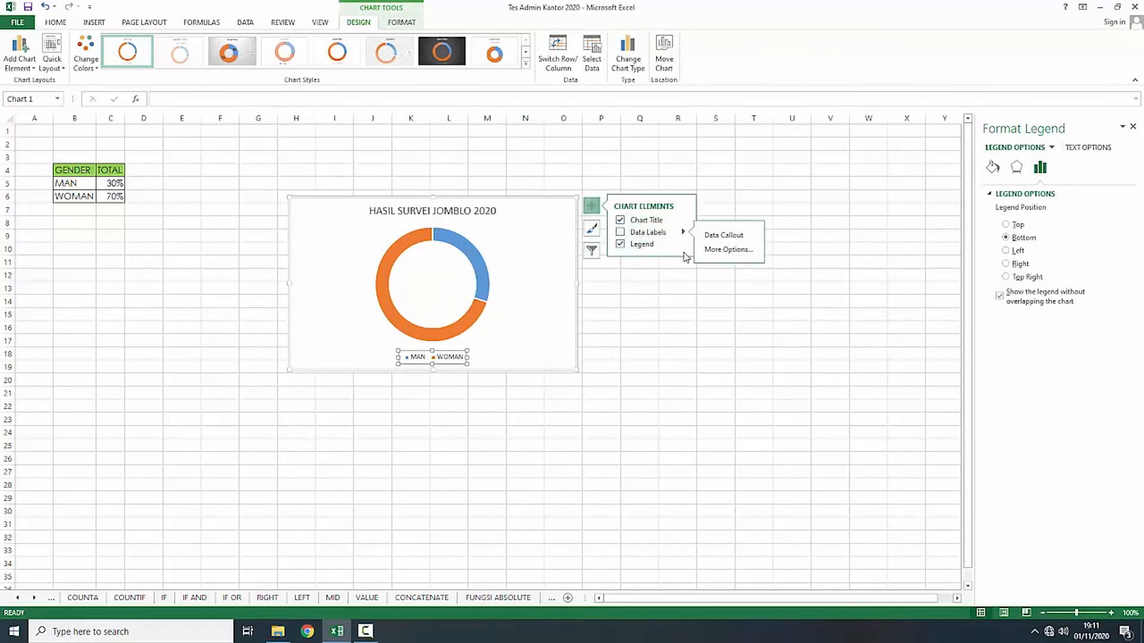
click(718, 236)
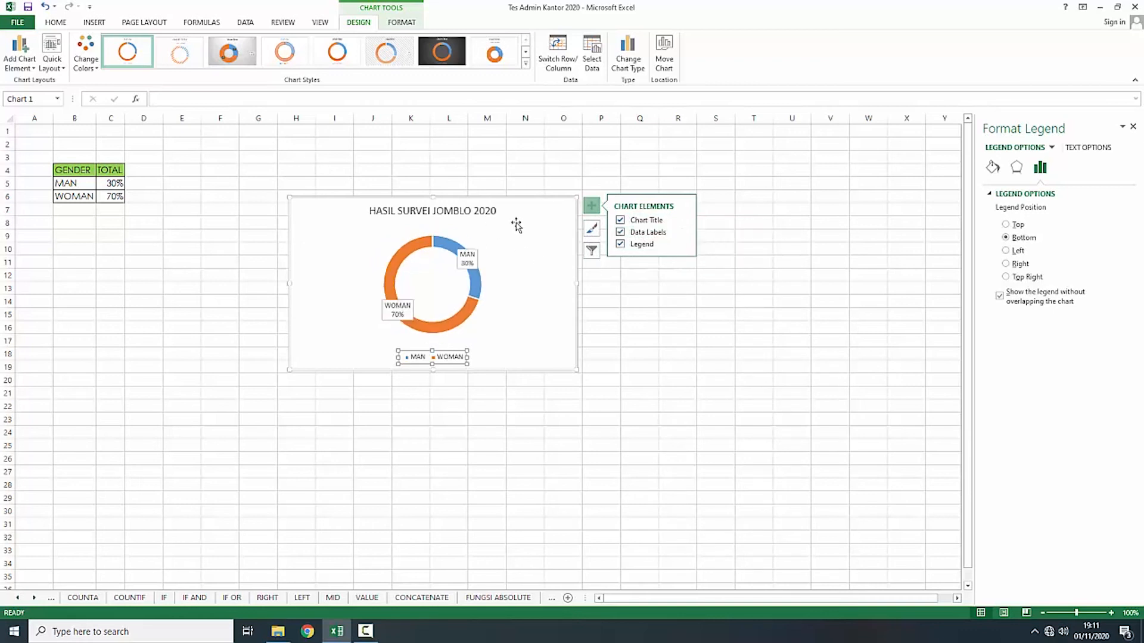
click(538, 172)
click(538, 236)
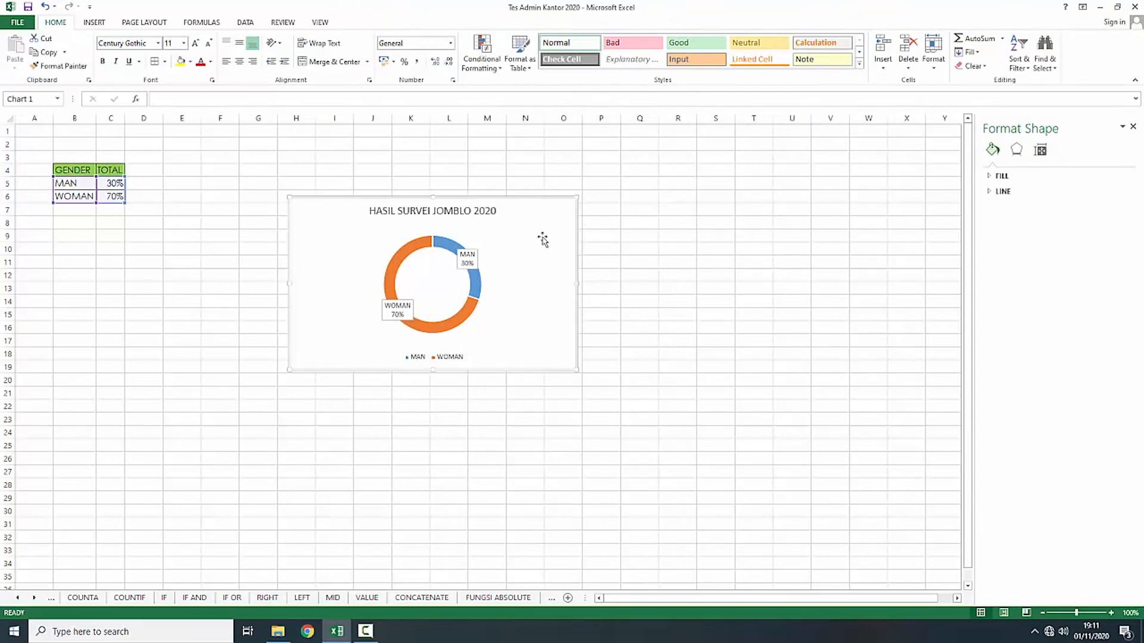
drag(462, 240, 410, 261)
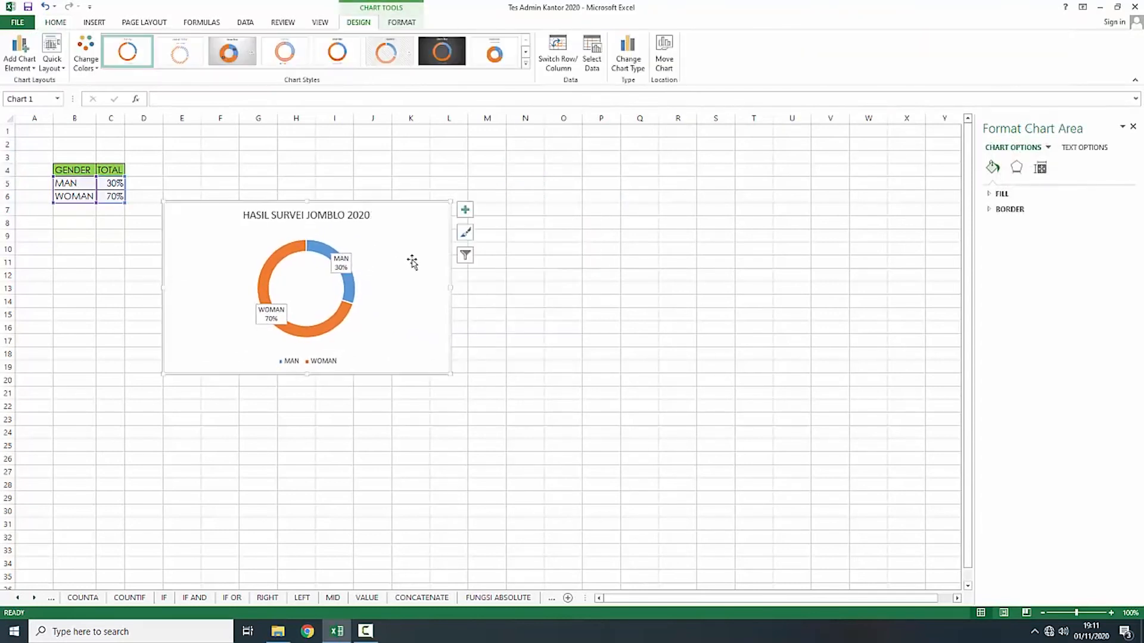
click(532, 308)
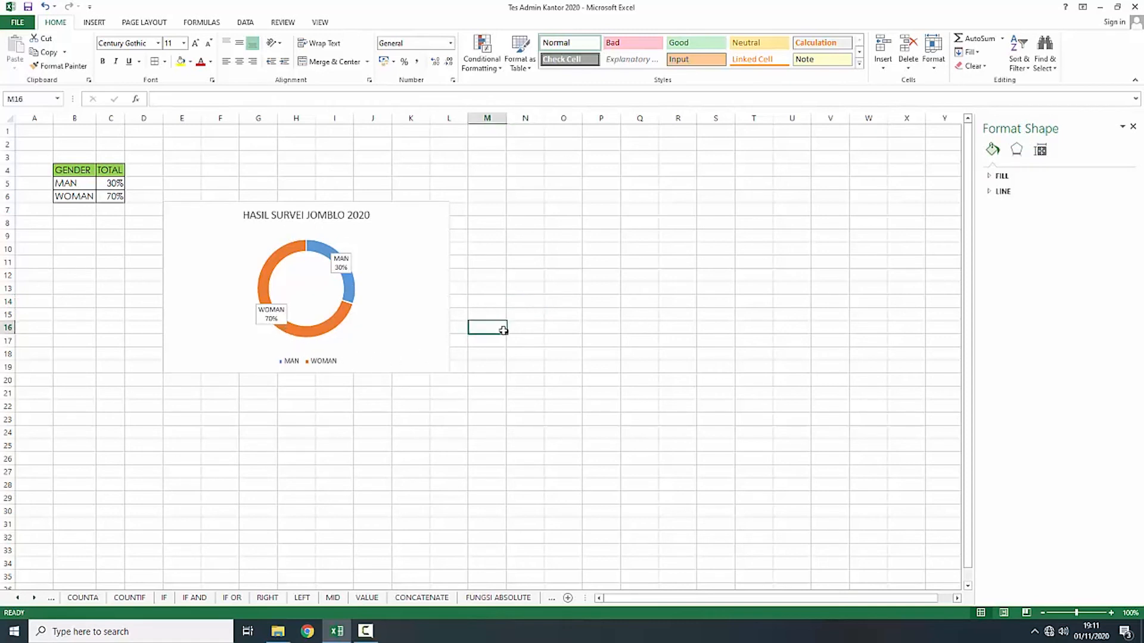
Step: Delete the doughnut chart from the GRAFIK sheet
click(321, 293)
click(569, 288)
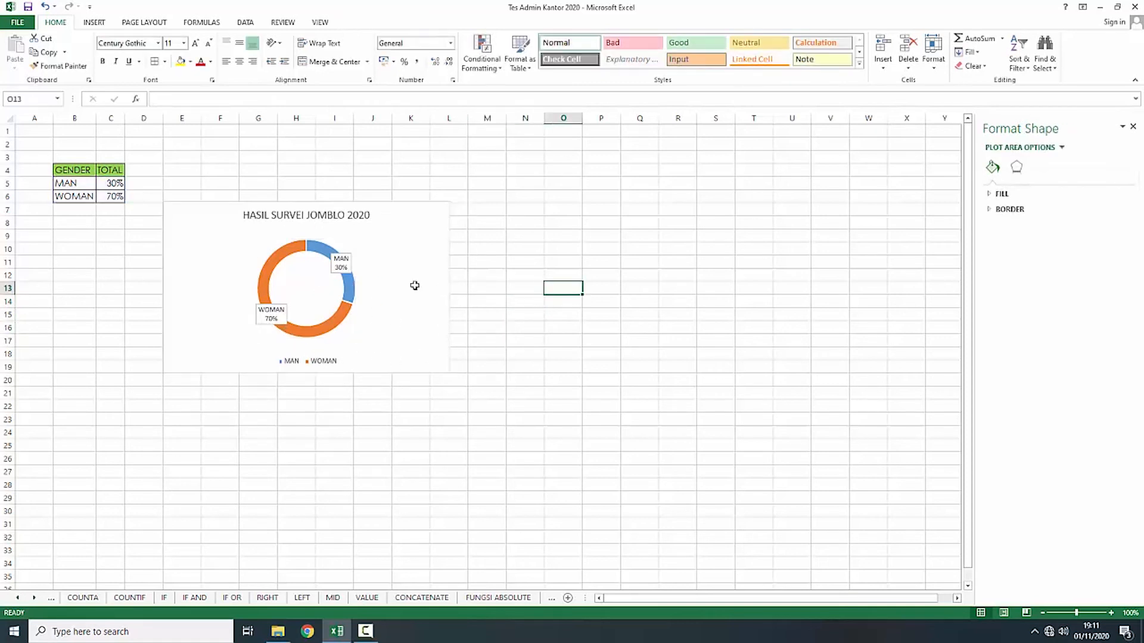
click(379, 264)
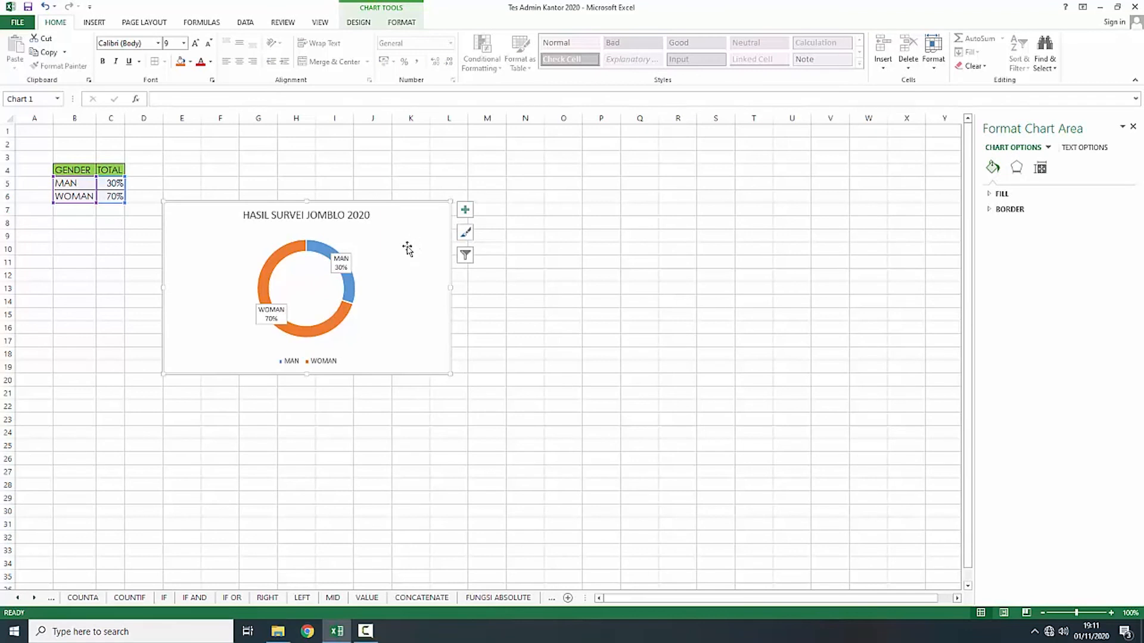
key(Delete)
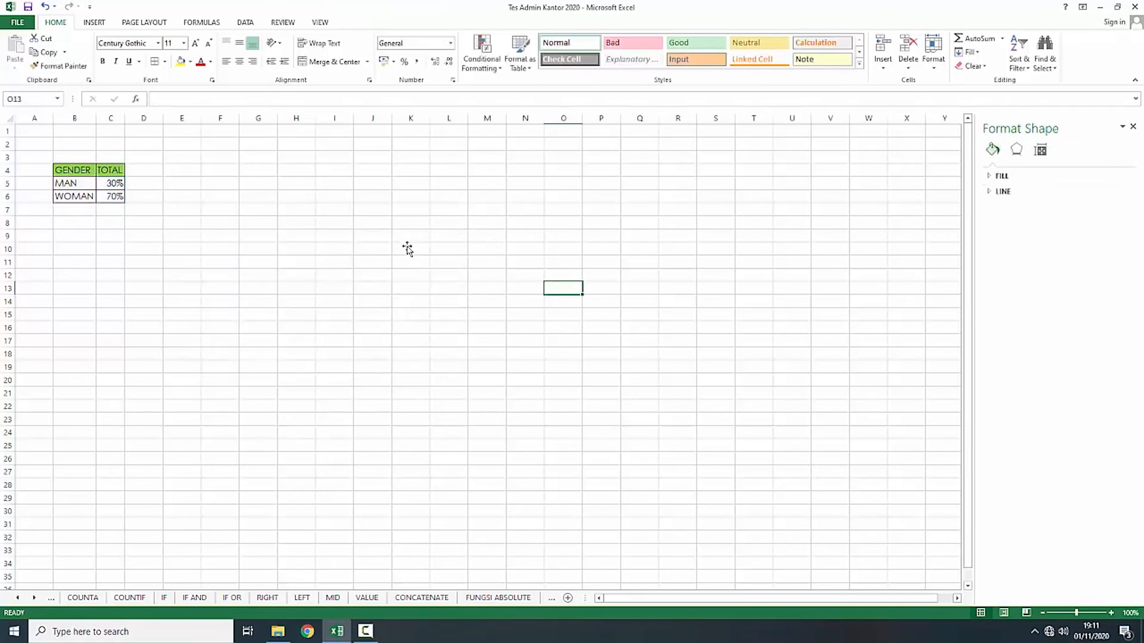
Step: Insert a stacked column chart from the MAN and WOMAN data in B5:C6
drag(74, 184, 112, 198)
click(94, 23)
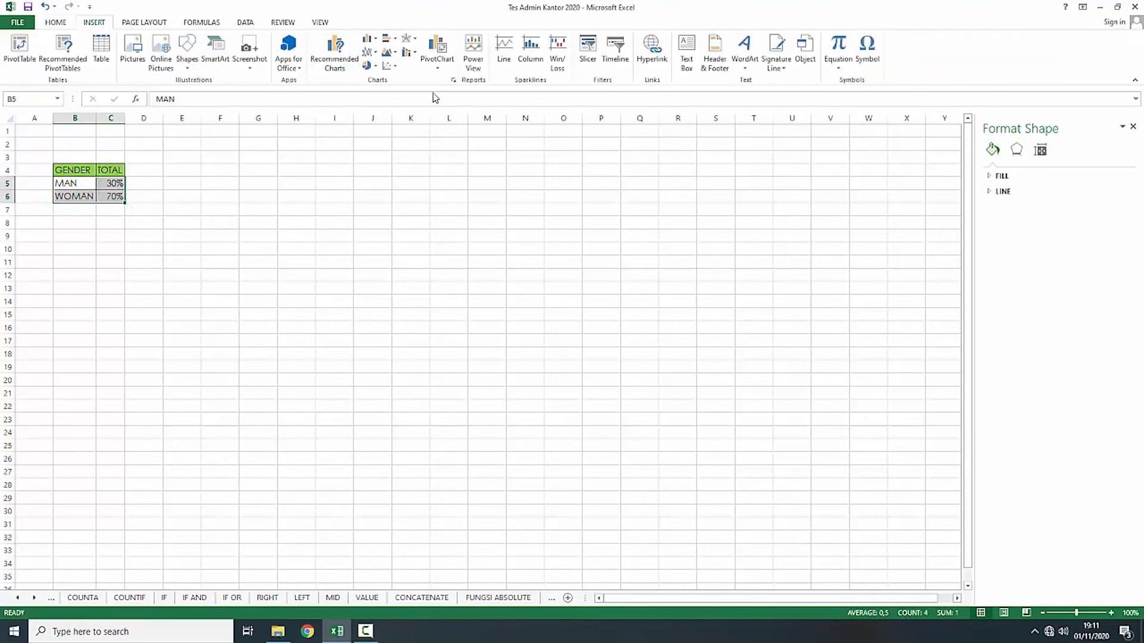
click(453, 82)
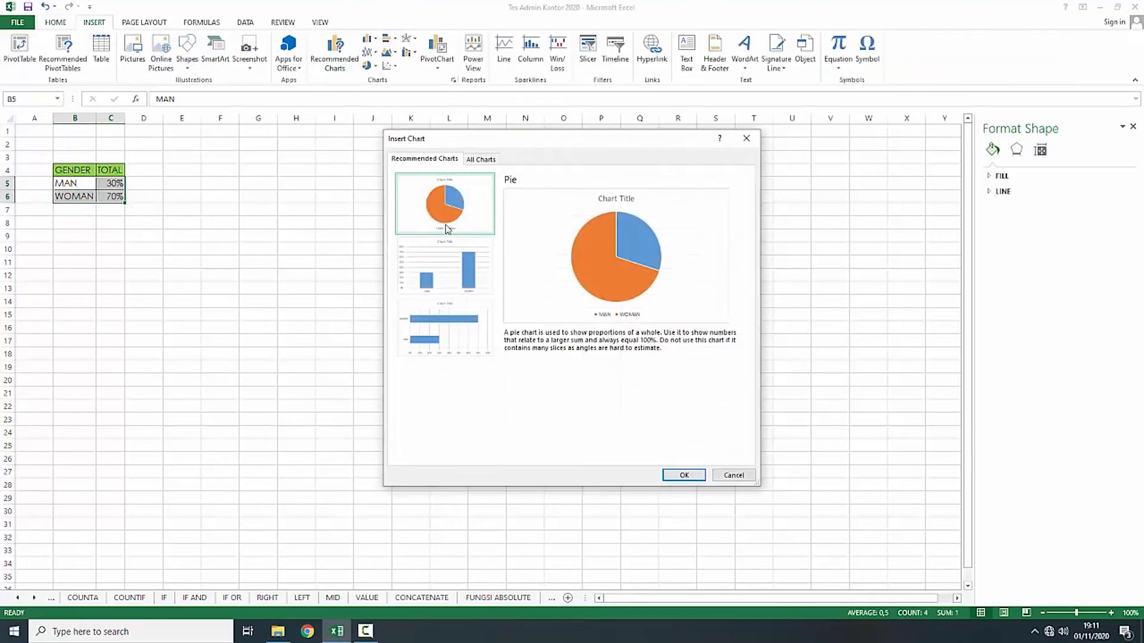
click(477, 159)
click(421, 237)
click(421, 222)
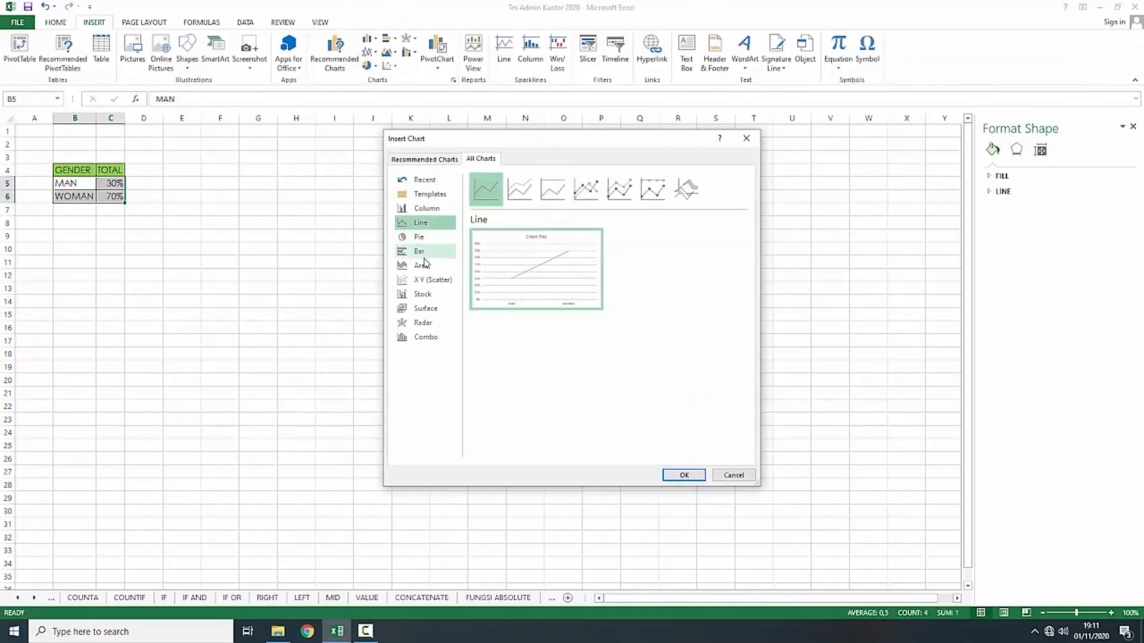
click(420, 252)
click(423, 267)
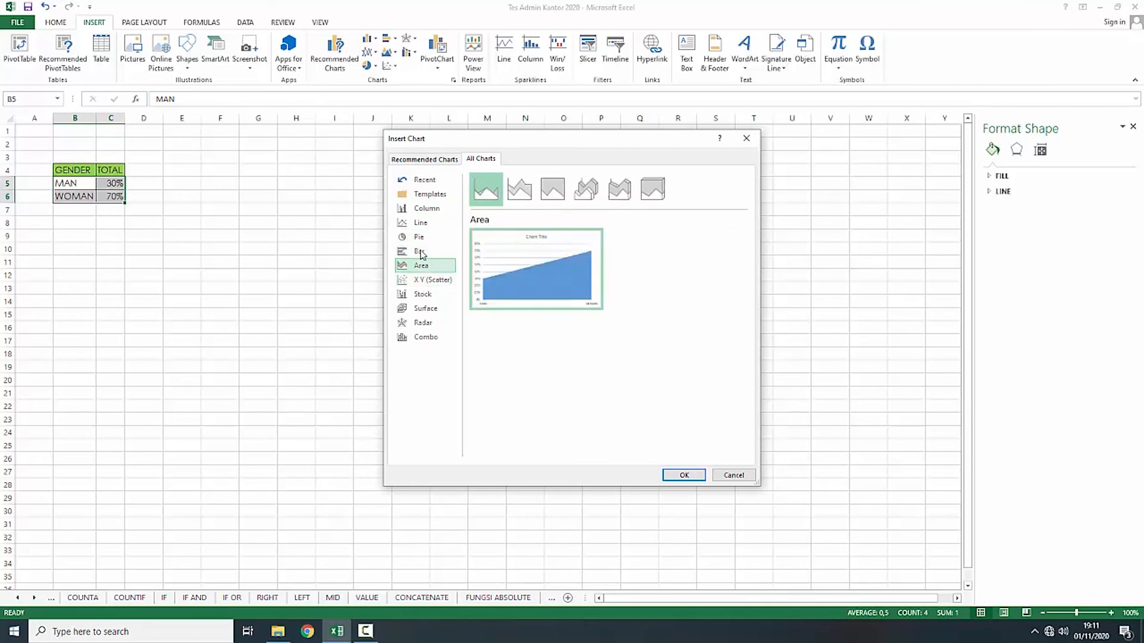
click(422, 208)
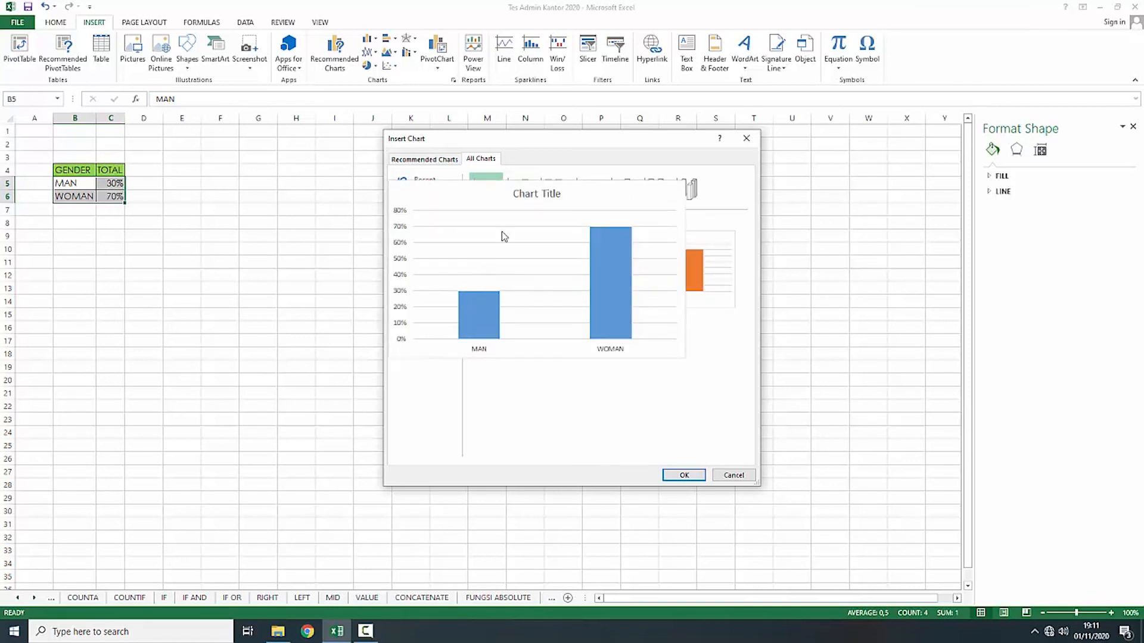
click(522, 195)
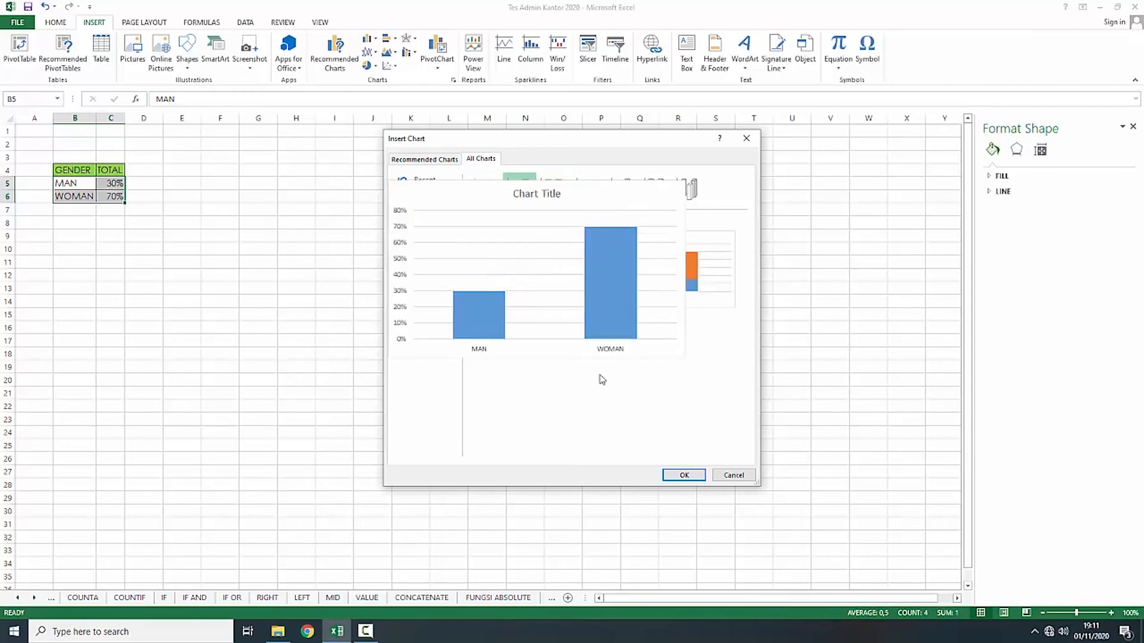
click(683, 475)
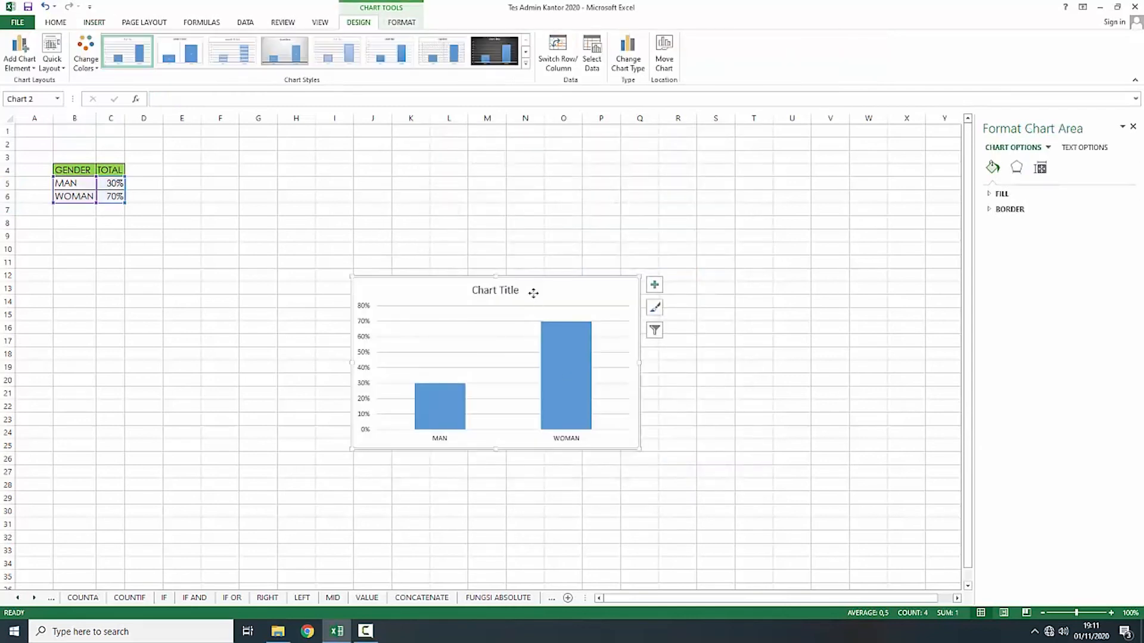
Step: Move the column chart beside the gender table and set its title to "HASIL SURVEI BUAYA TAHUN 2020"
drag(531, 292, 366, 190)
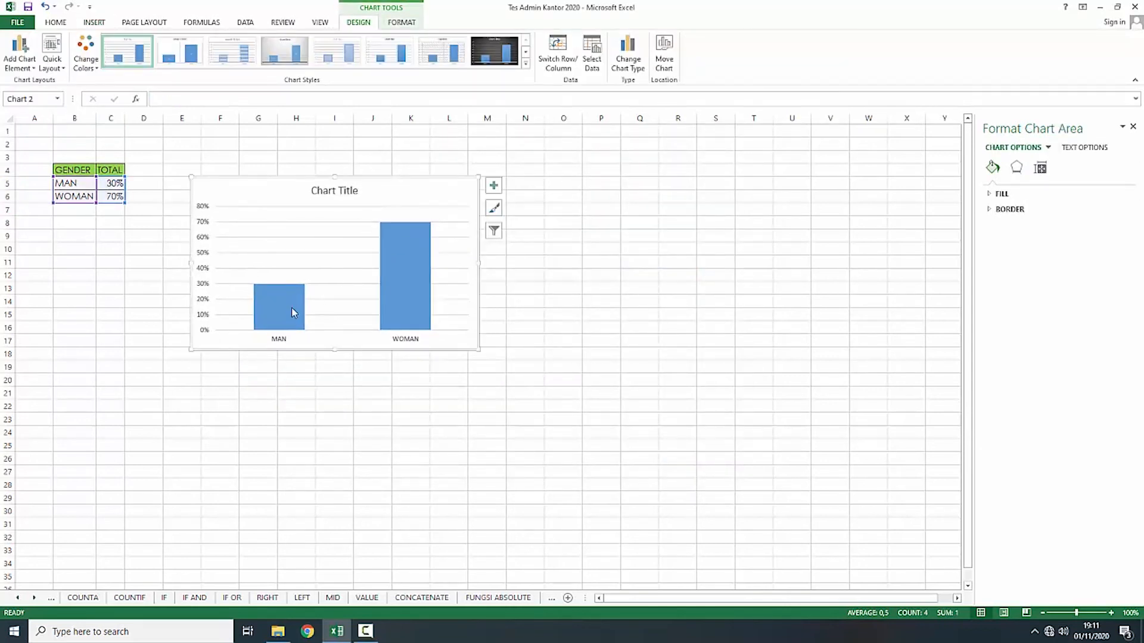
click(341, 194)
double_click(342, 193)
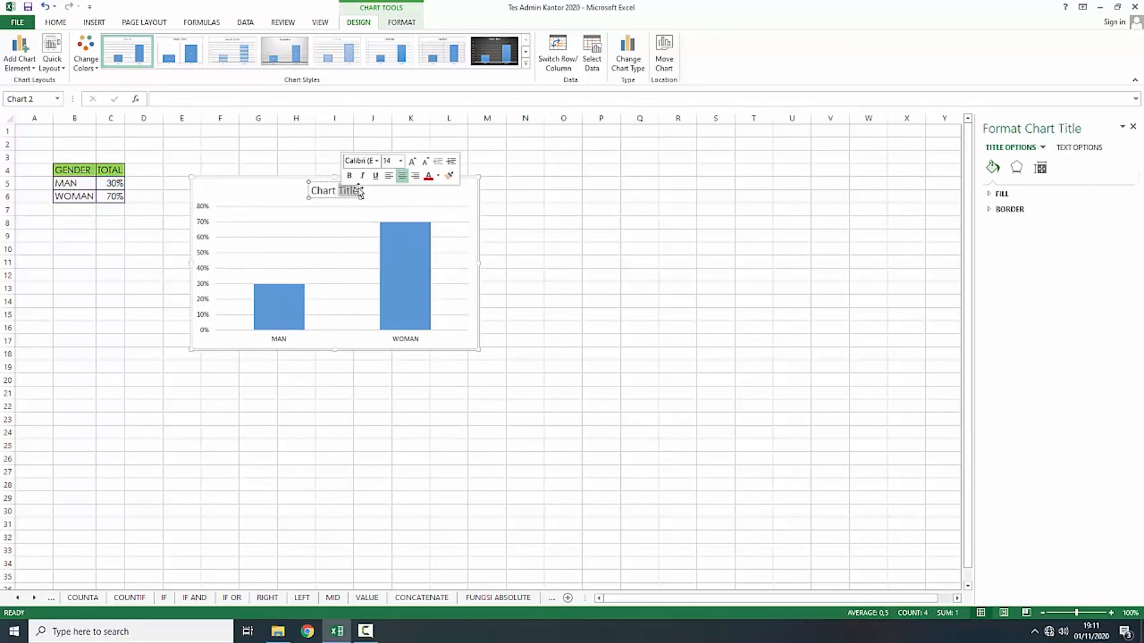
click(360, 190)
click(358, 191)
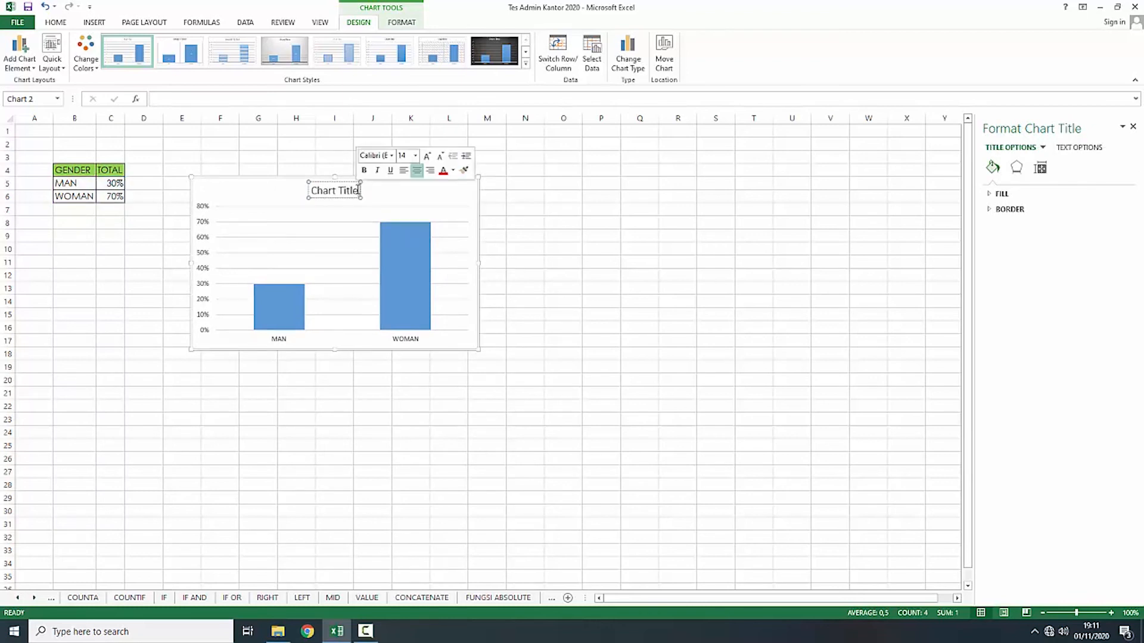
key(BackSpace)
key(BackSpace)
key(BackSpace)
key(BackSpace)
key(BackSpace)
key(BackSpace)
key(BackSpace)
key(BackSpace)
key(BackSpace)
key(BackSpace)
key(BackSpace)
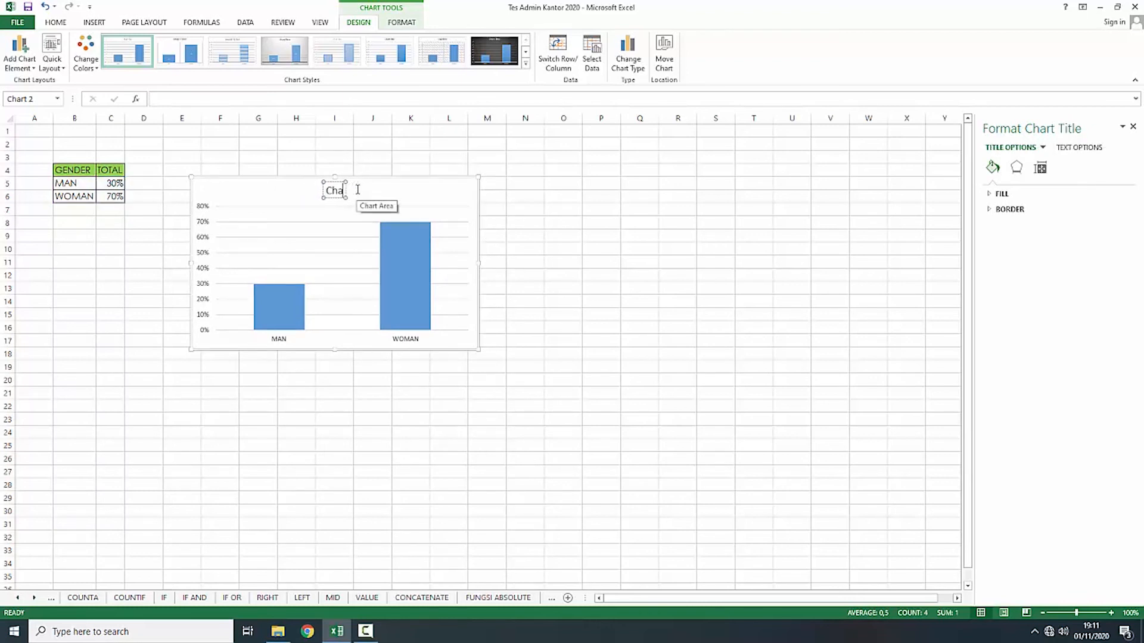
text(HASIL SURVEI PELA)
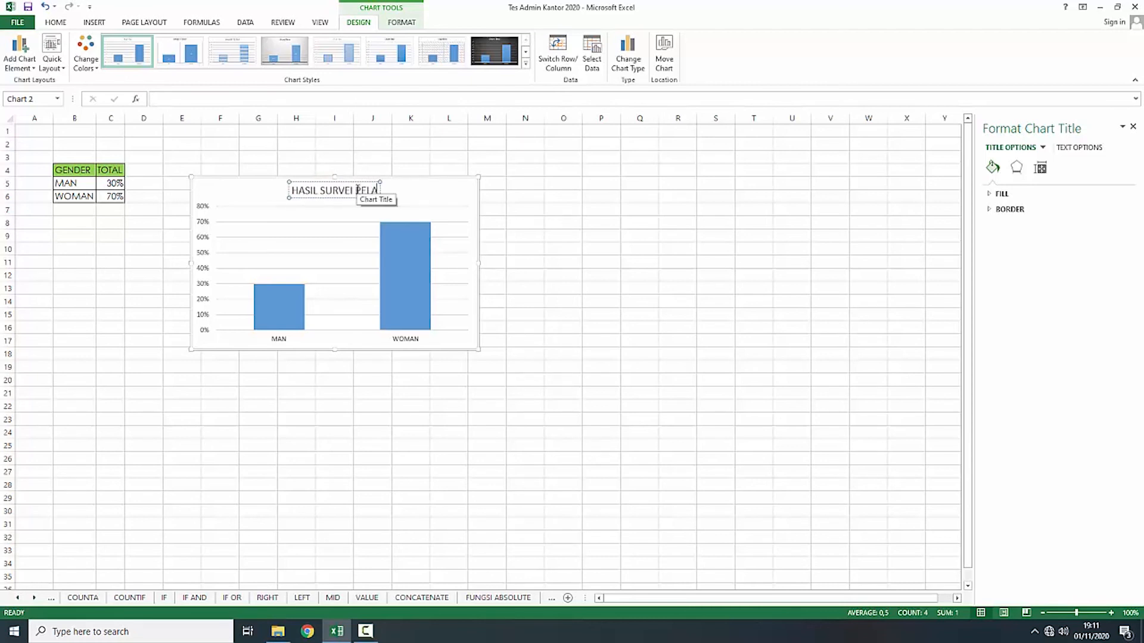
key(BackSpace)
key(BackSpace)
key(BackSpace)
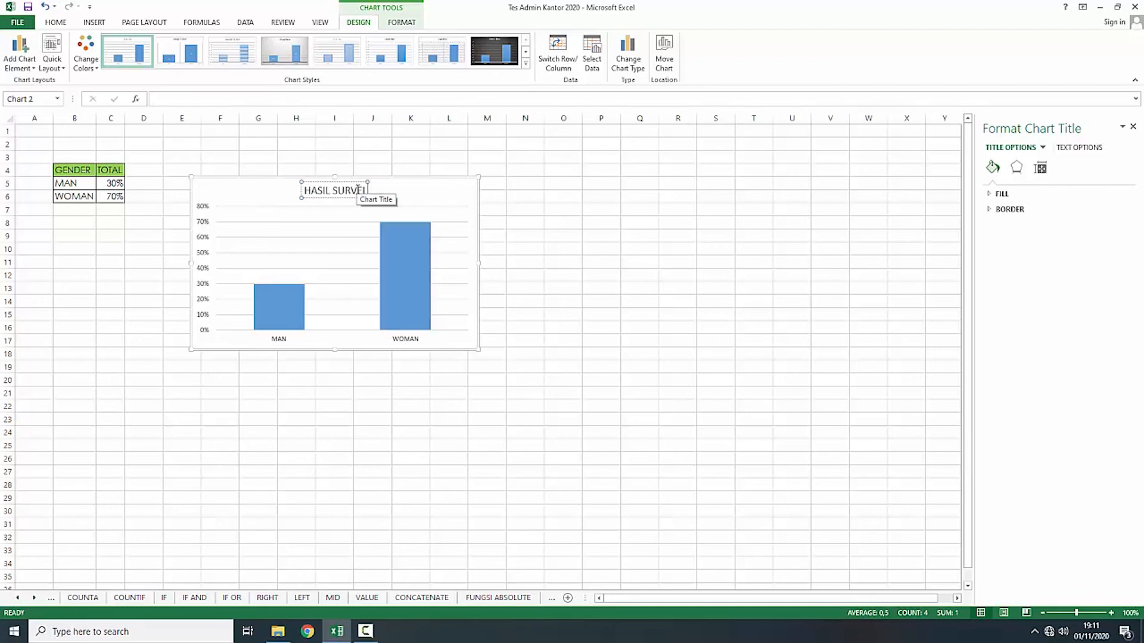
text(BUAYA TAHUN 2020)
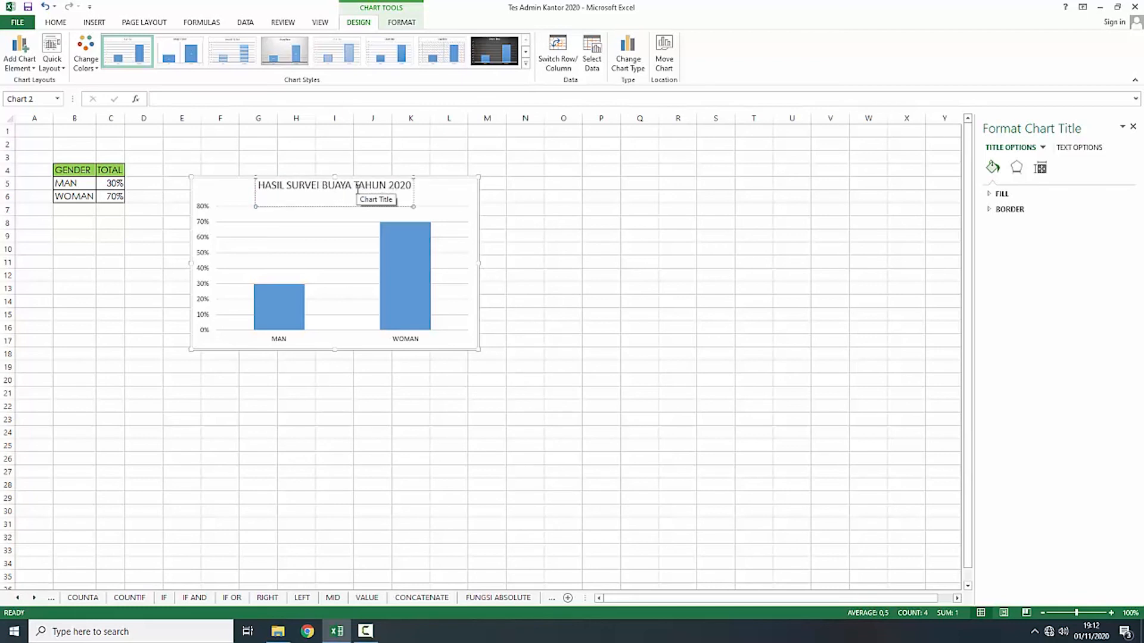
key(BackSpace)
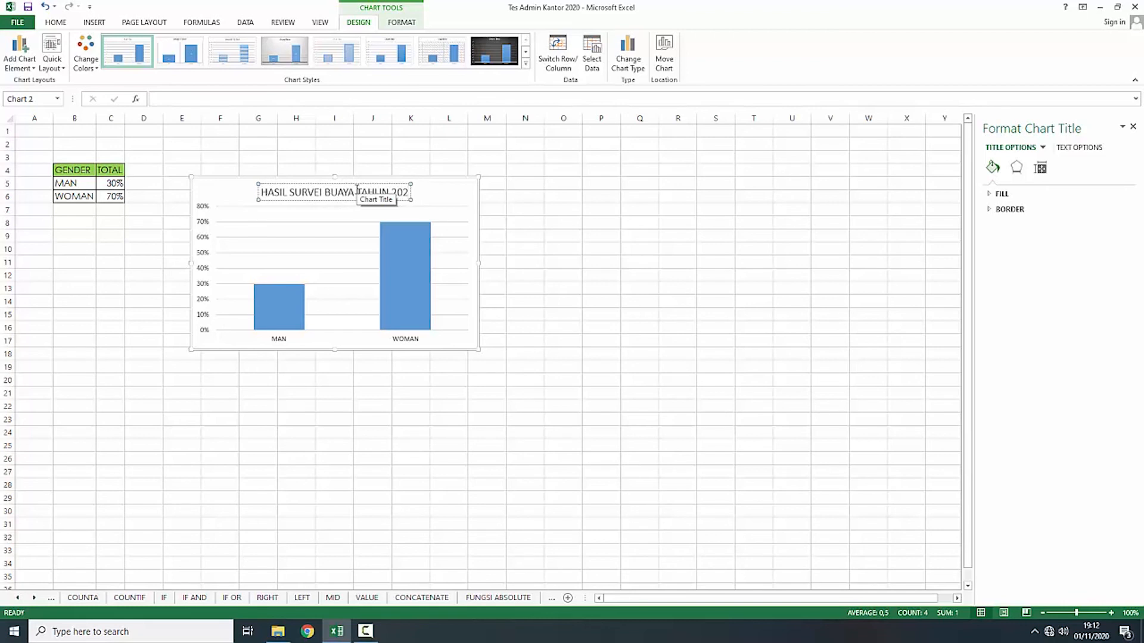
click(526, 232)
click(320, 320)
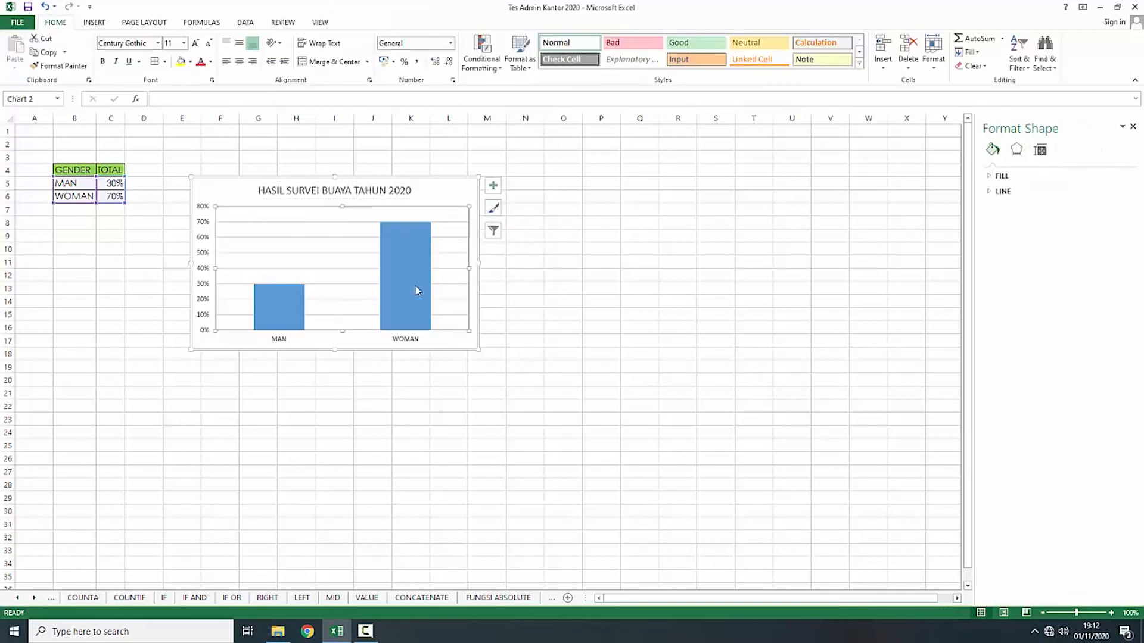
click(417, 290)
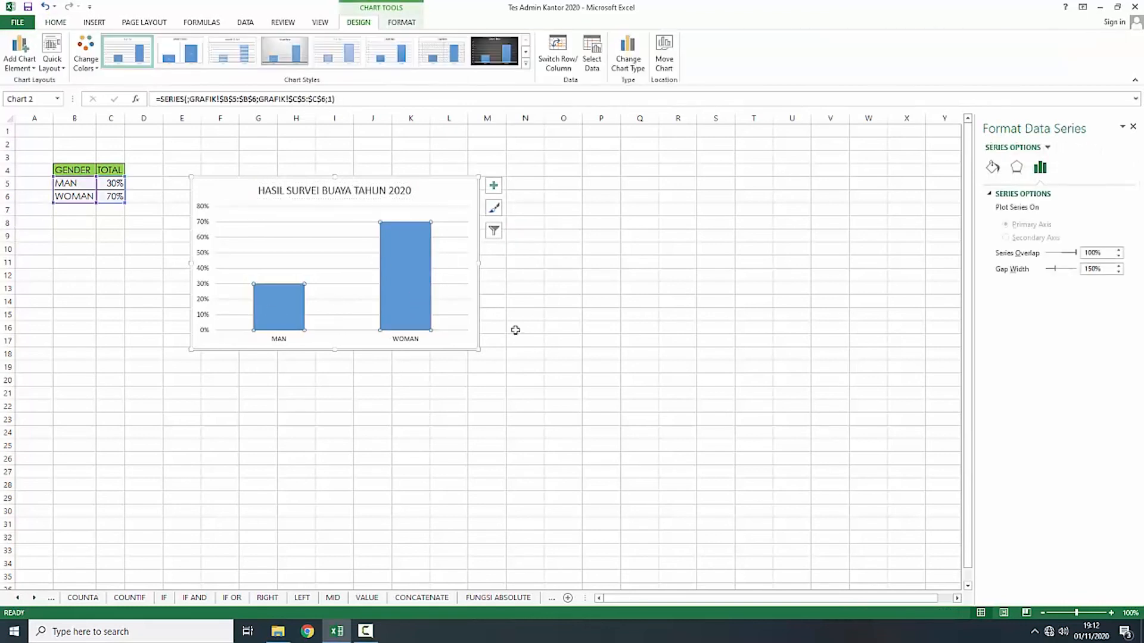
click(370, 408)
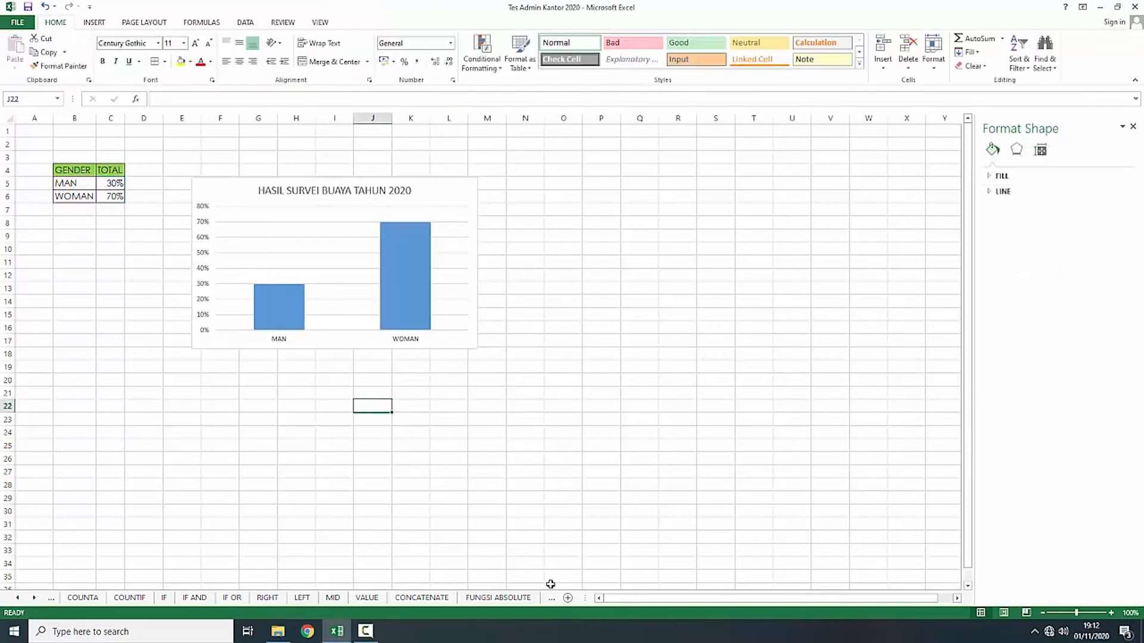
Step: Open the FILTER AND SHORT sheet and select an empty cell beside the transaction table
click(35, 599)
click(34, 599)
click(35, 599)
click(34, 599)
click(35, 599)
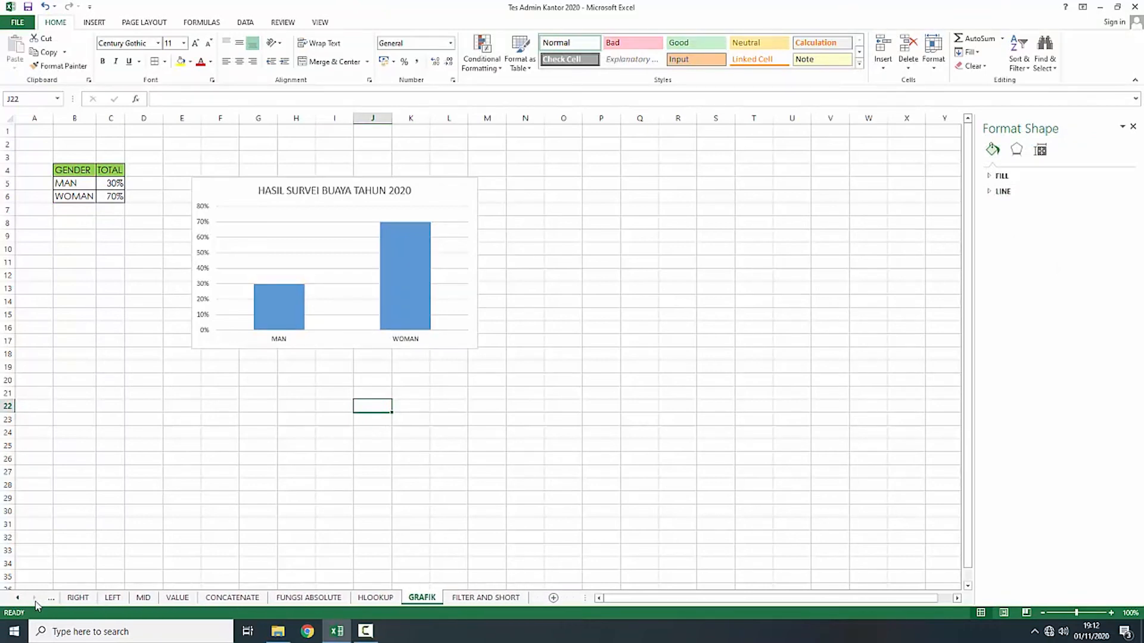
click(486, 598)
click(617, 336)
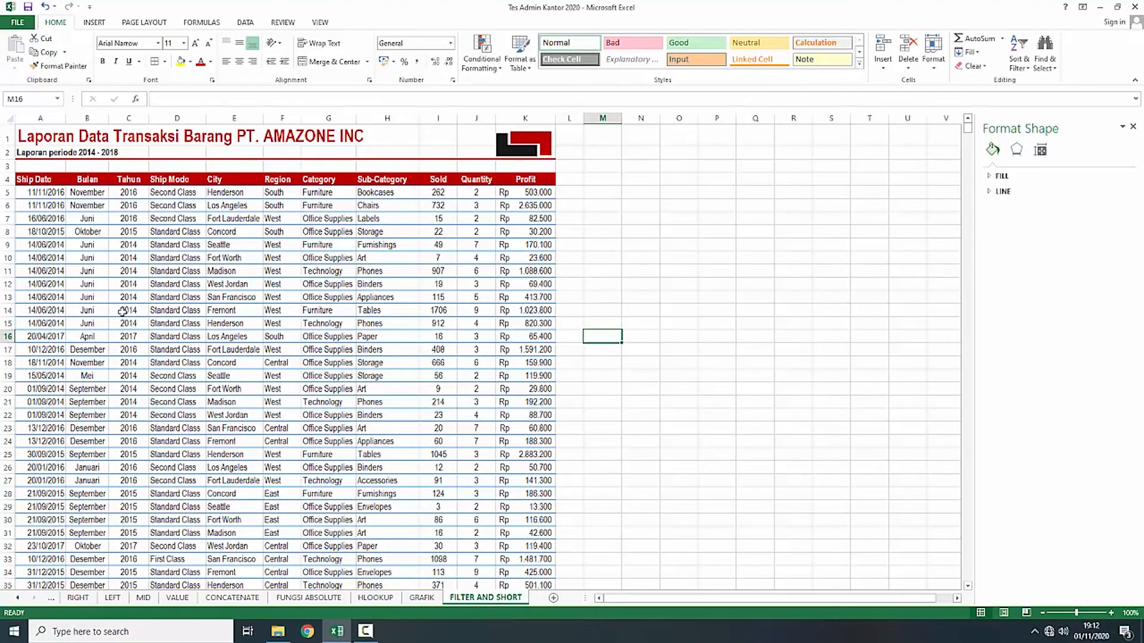
Step: Close the Format Shape pane and look through the transaction table down to its last record and back to the header
scroll(394, 372, down, 2)
scroll(317, 383, down, 20)
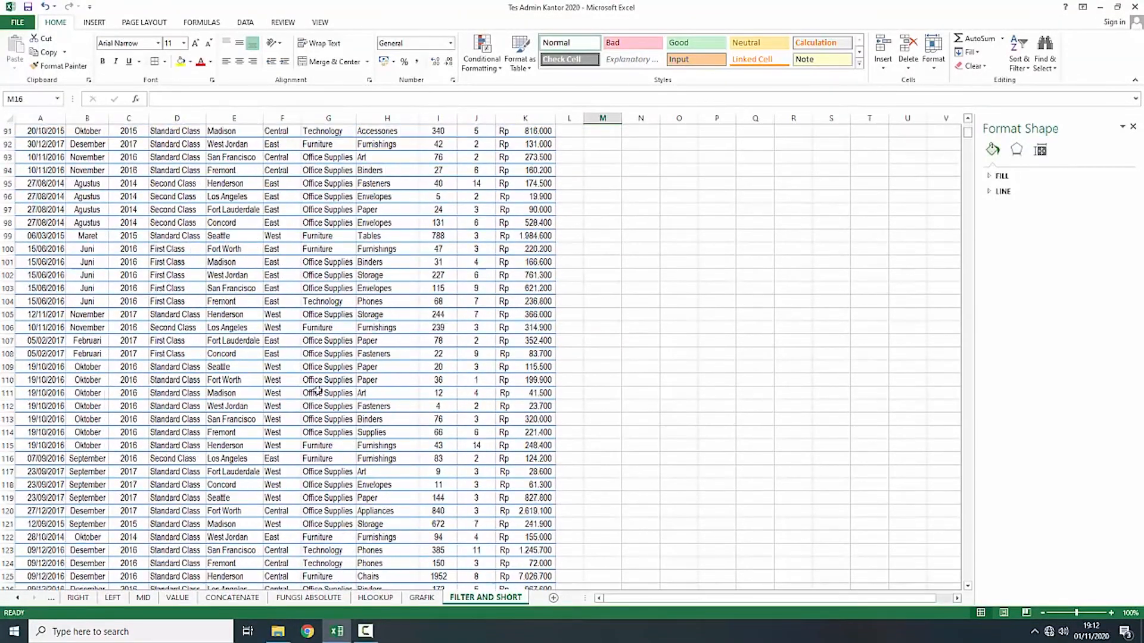
scroll(318, 383, down, 14)
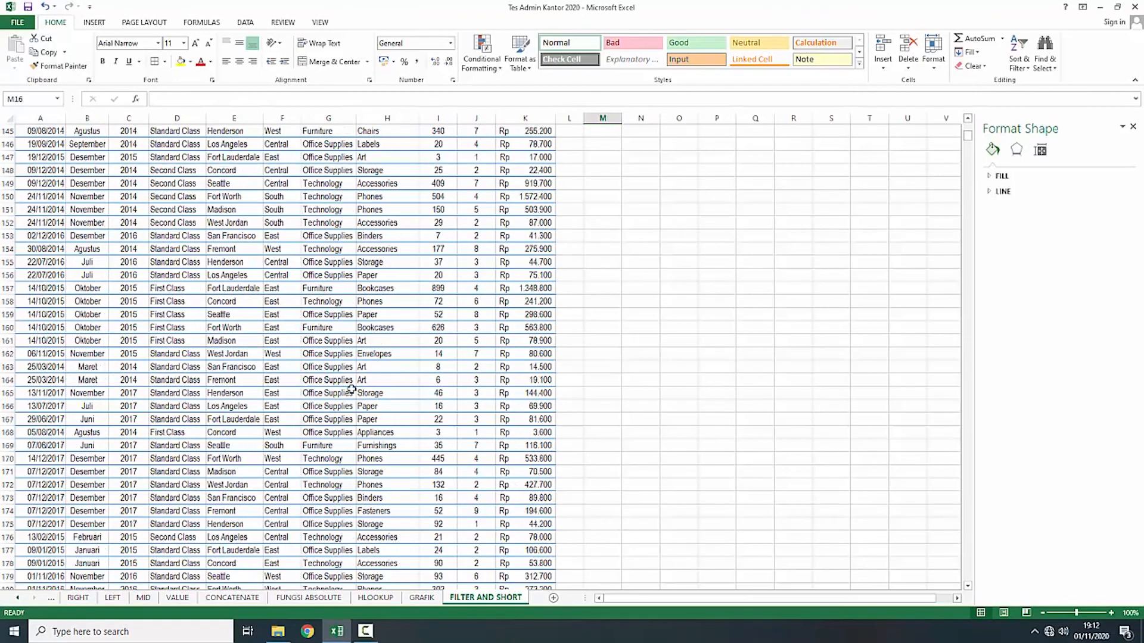
click(1134, 126)
drag(1137, 141, 1141, 587)
scroll(691, 352, down, 11)
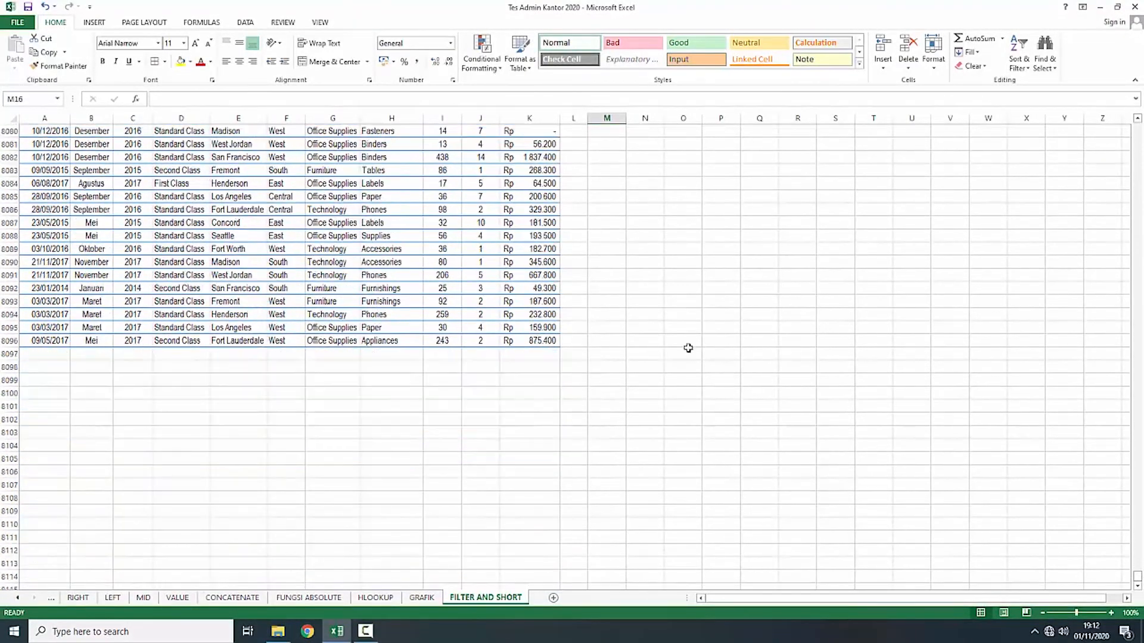
click(36, 341)
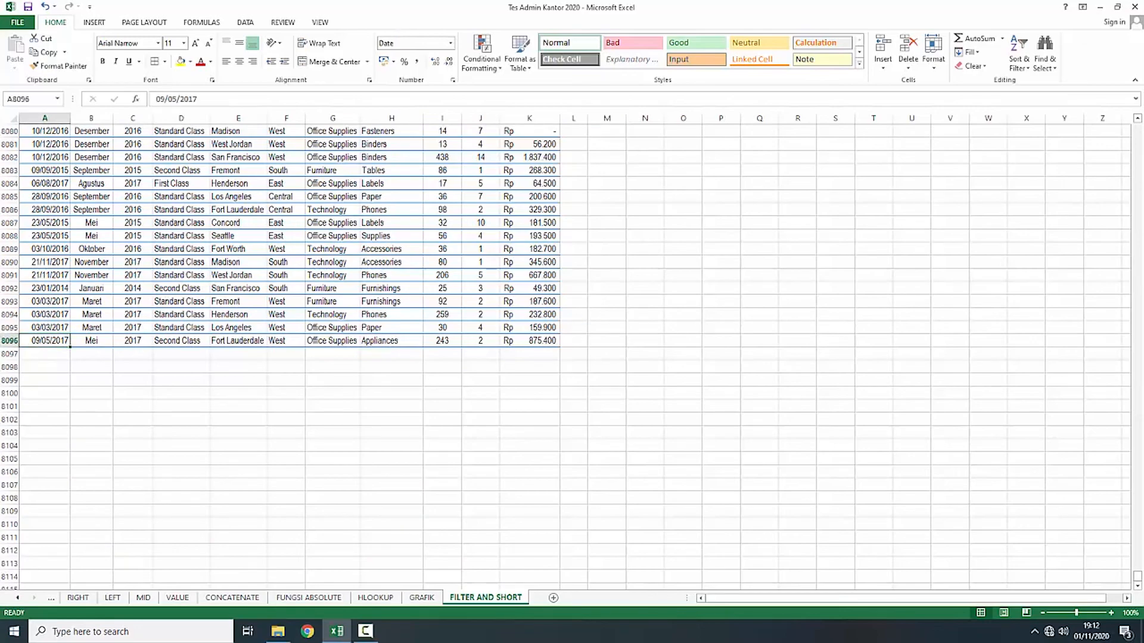
drag(1138, 581, 1095, 122)
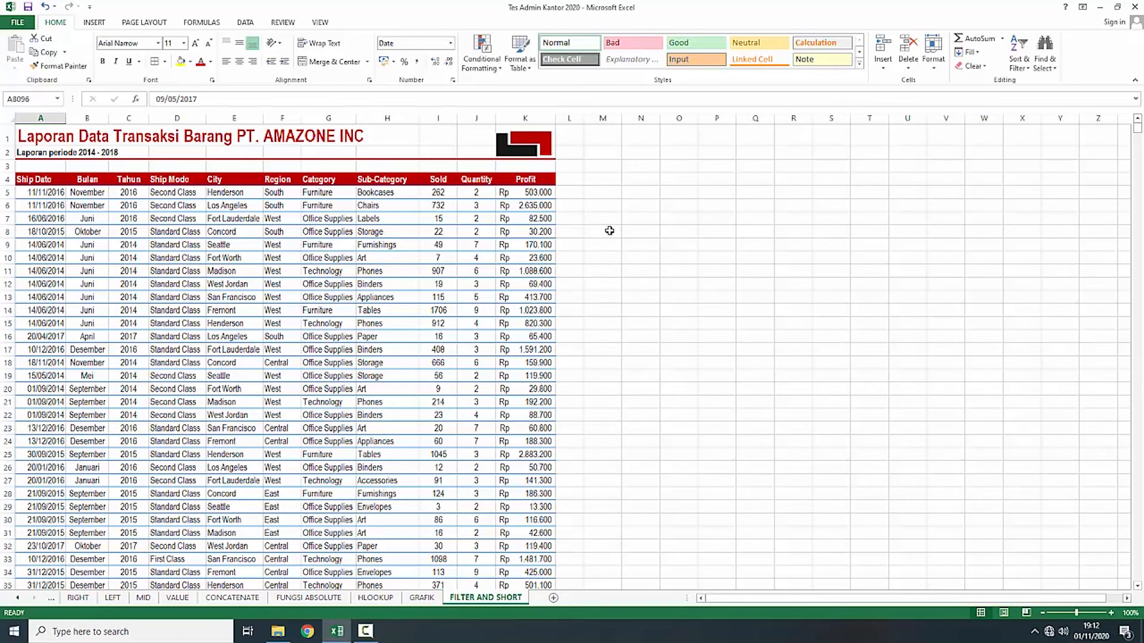
click(604, 203)
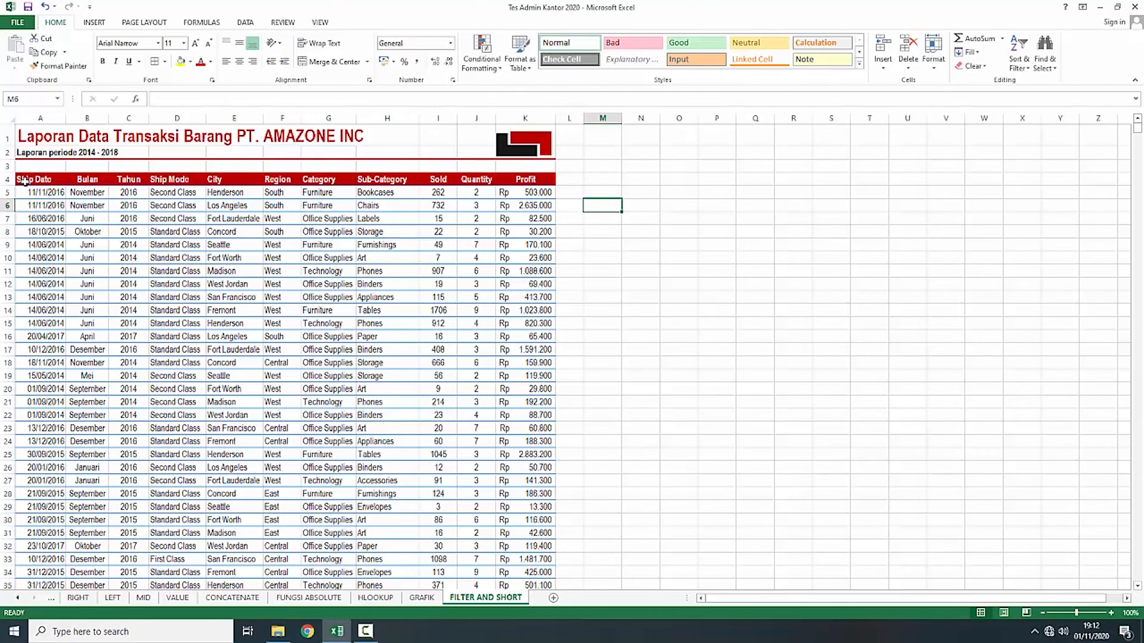
Step: Select the whole transaction table A4:K8096 and turn on filtering for its header row
drag(26, 180, 550, 640)
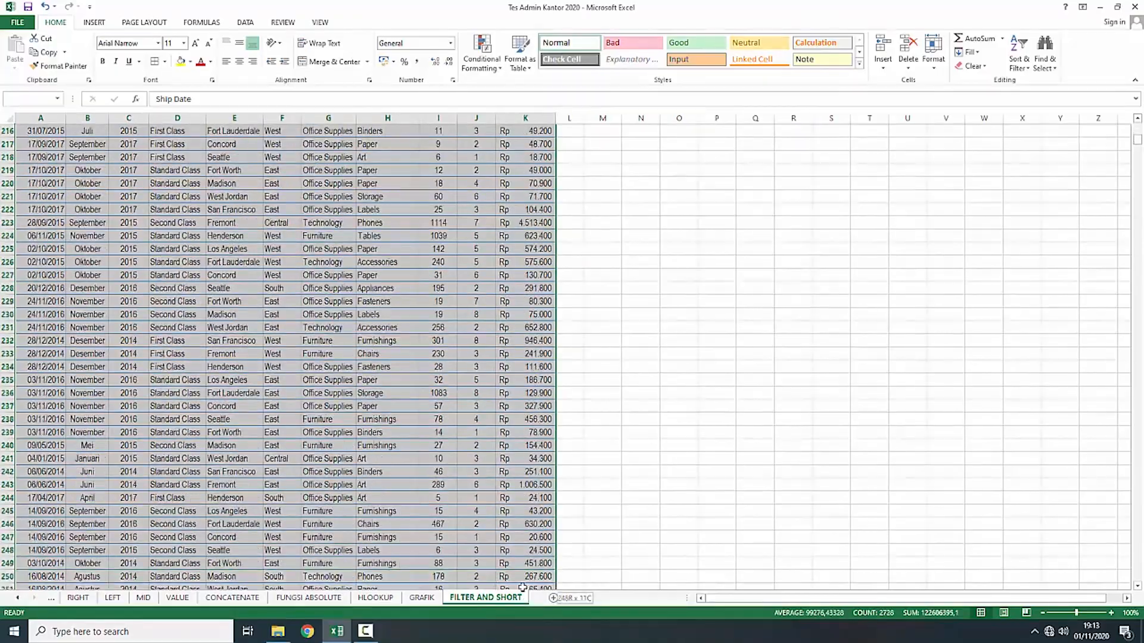
drag(522, 588, 534, 631)
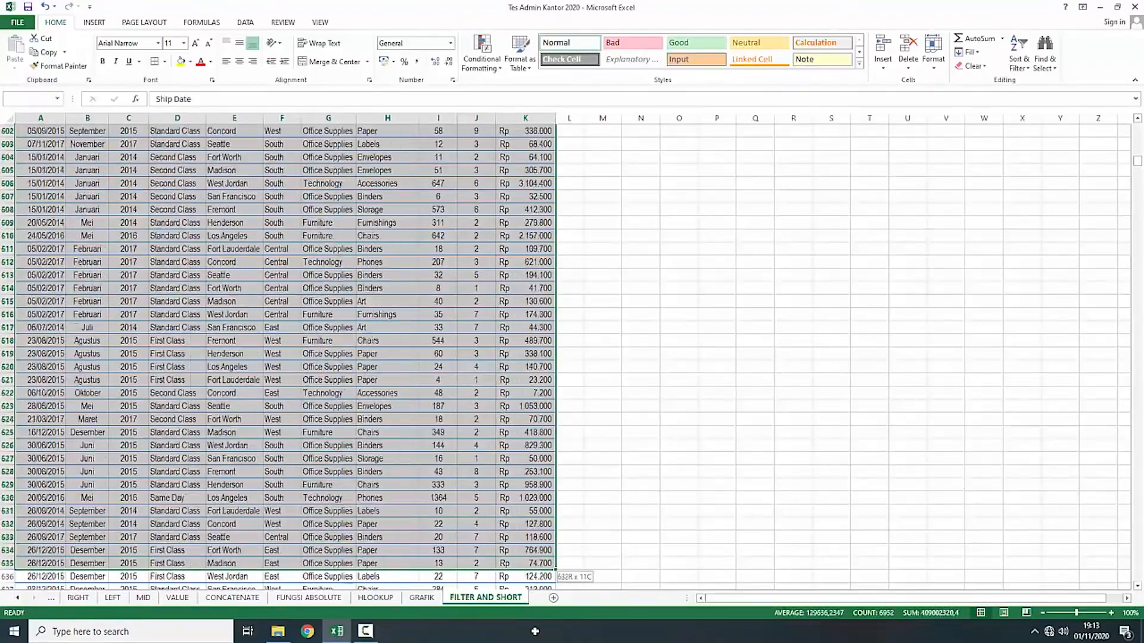
drag(536, 631, 534, 632)
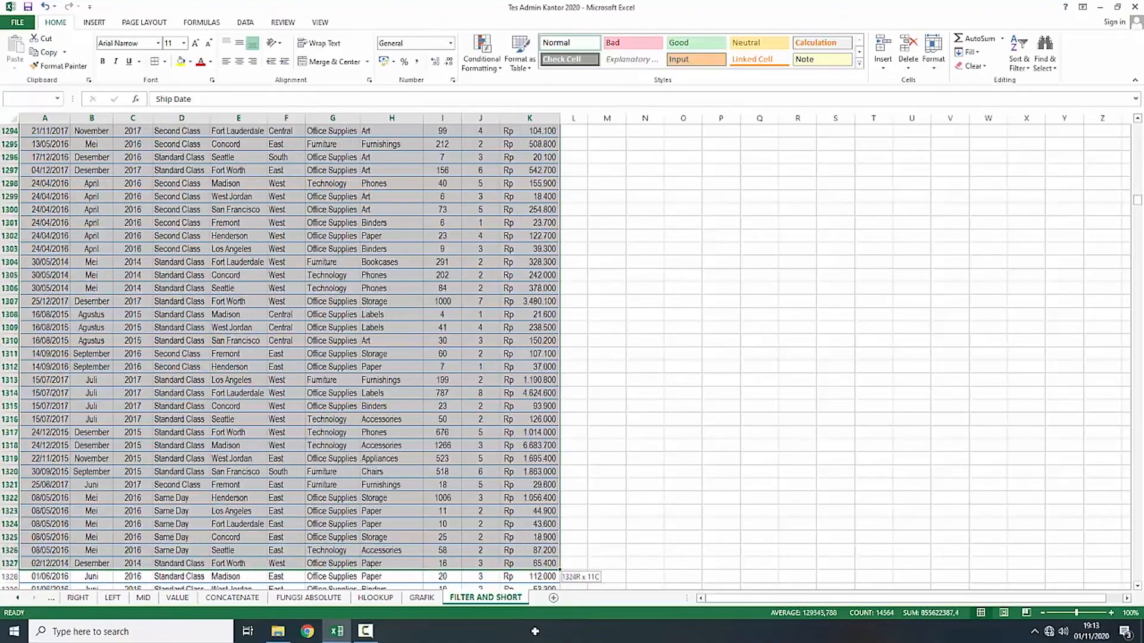
drag(535, 632, 535, 631)
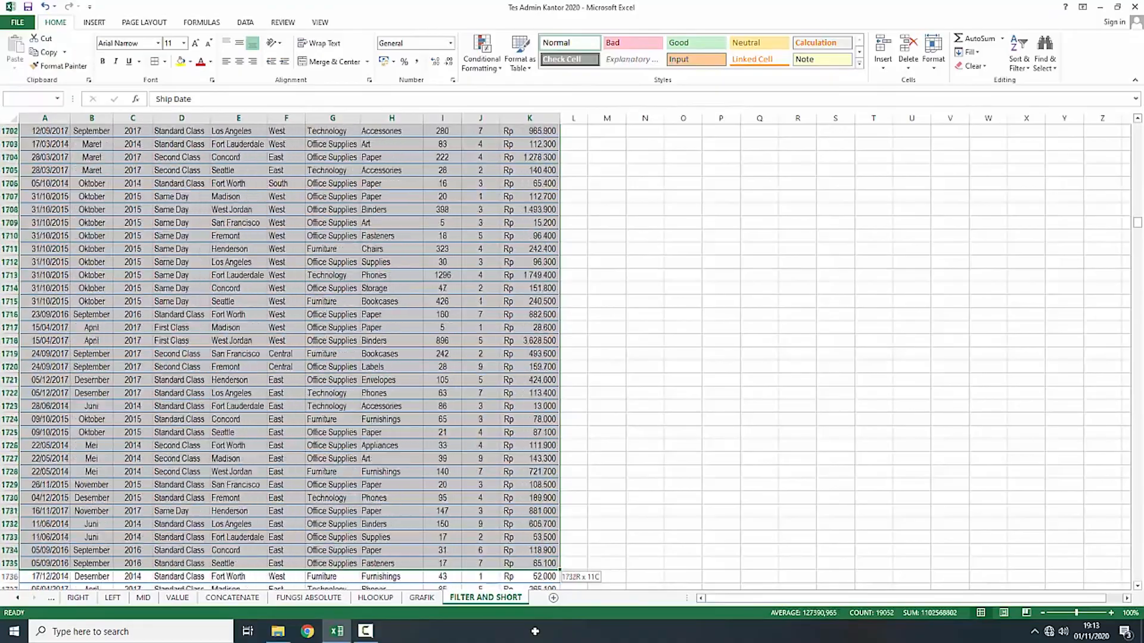
drag(536, 631, 535, 632)
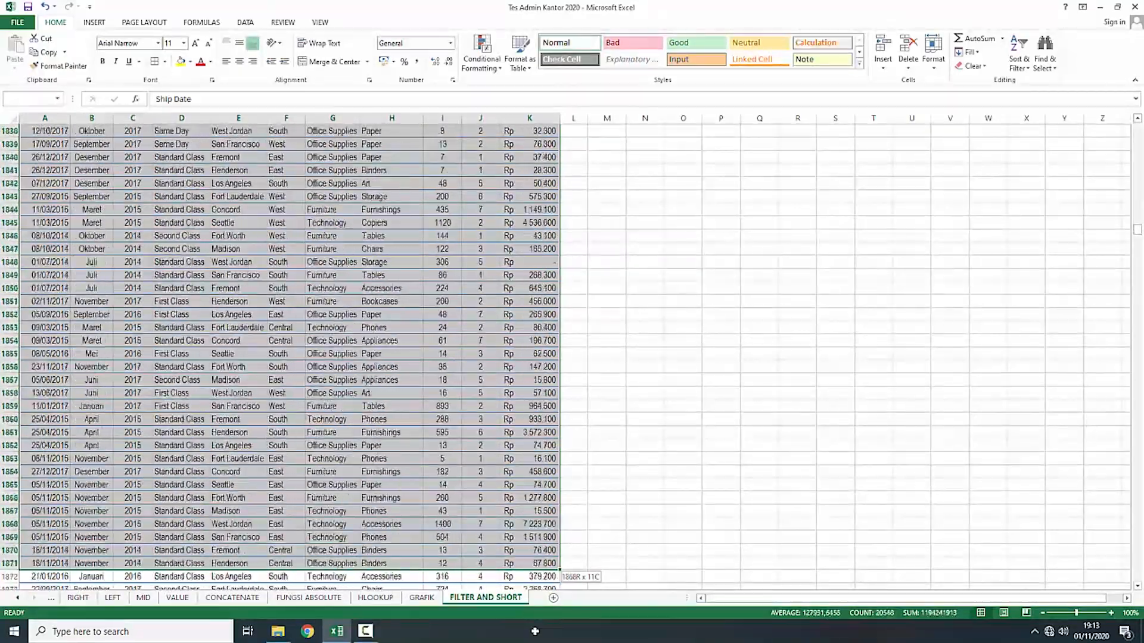
drag(535, 632, 541, 564)
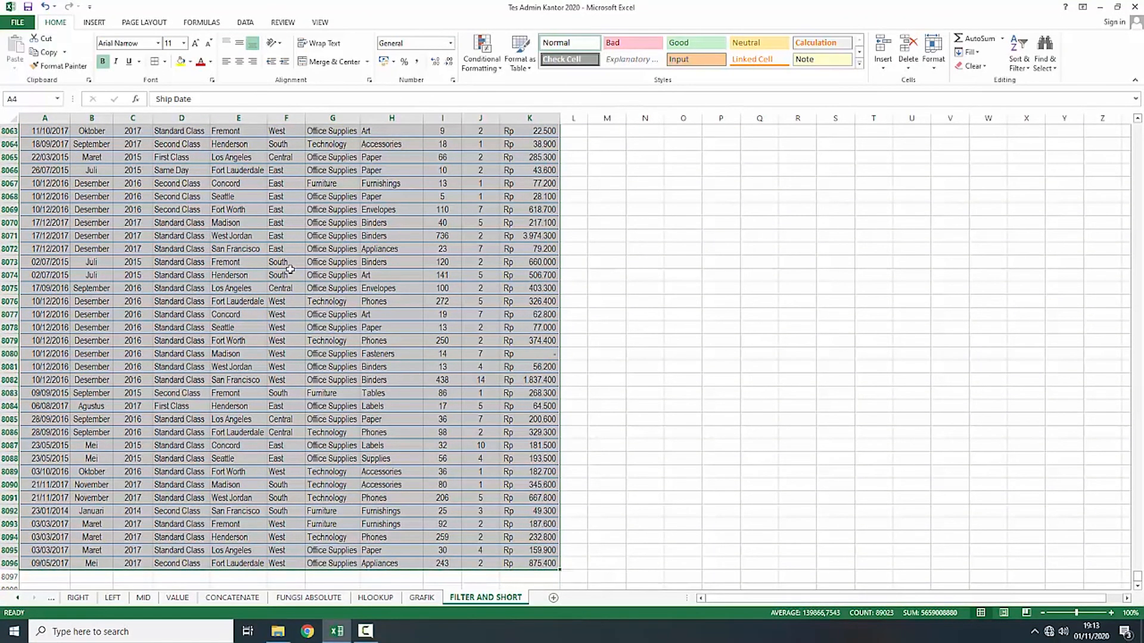
click(246, 22)
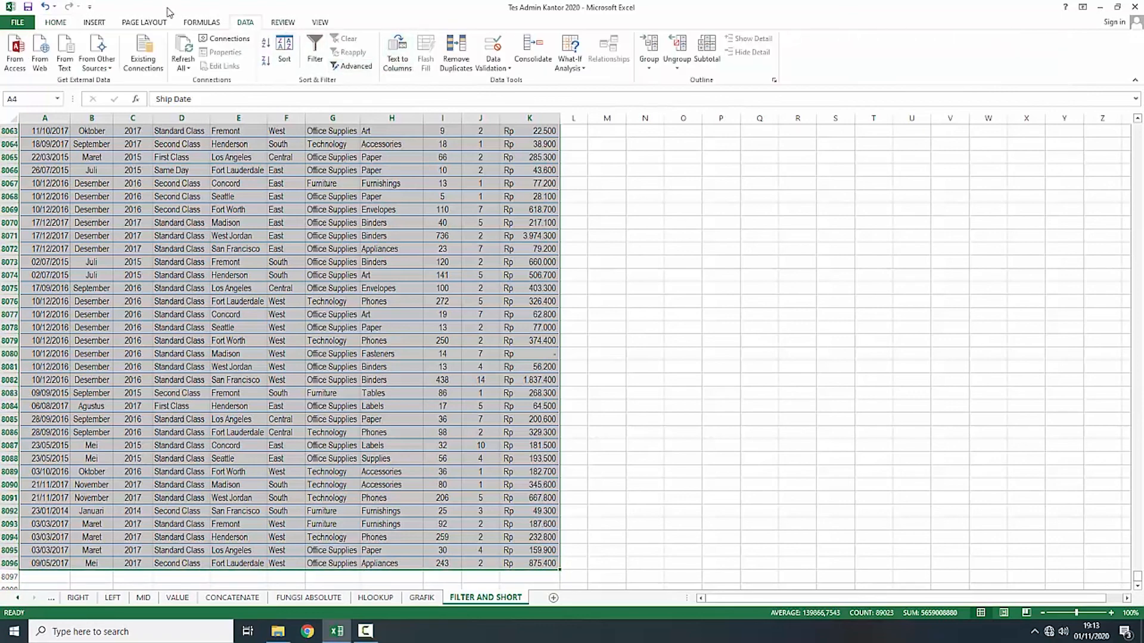
click(315, 49)
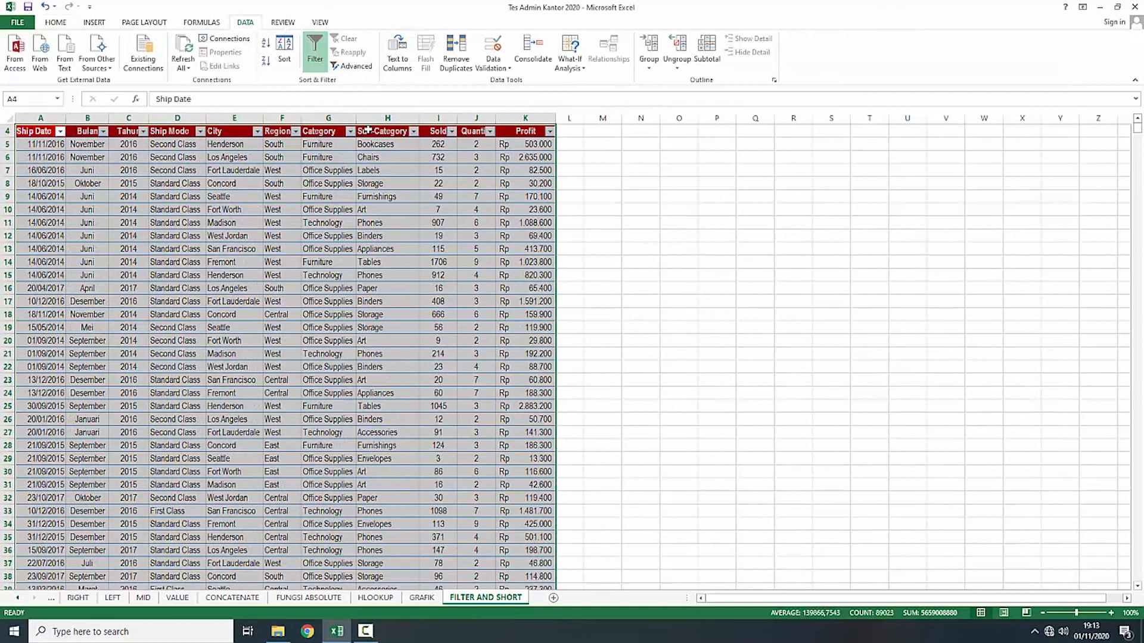
click(632, 182)
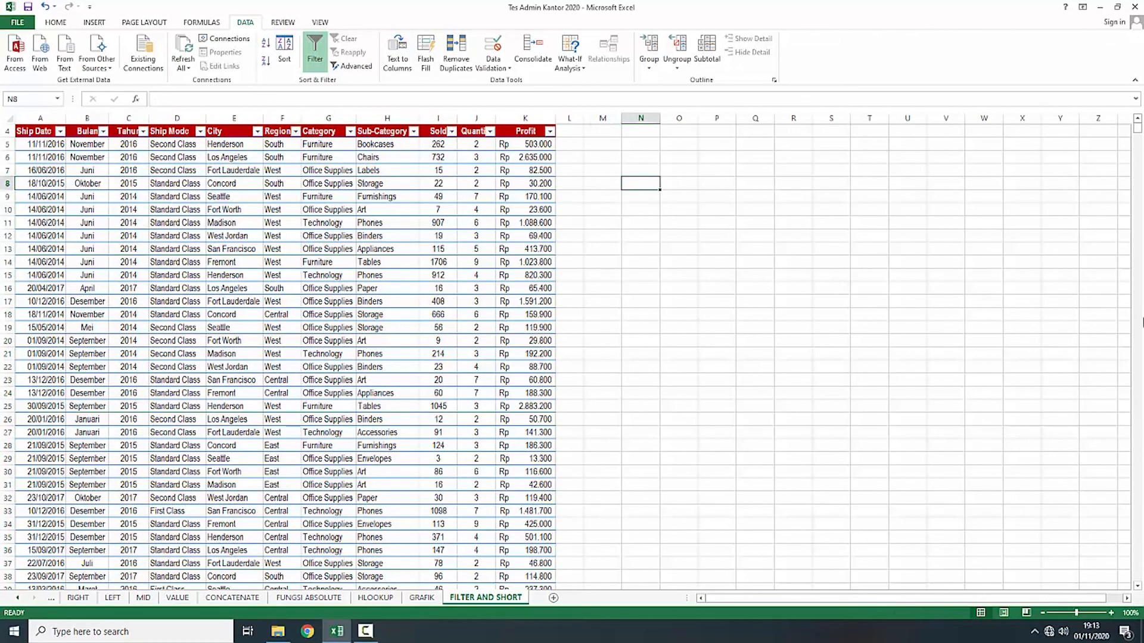
Step: Filter the Bulan column to show only Agustus records and look through the filtered rows
scroll(445, 168, up, 1)
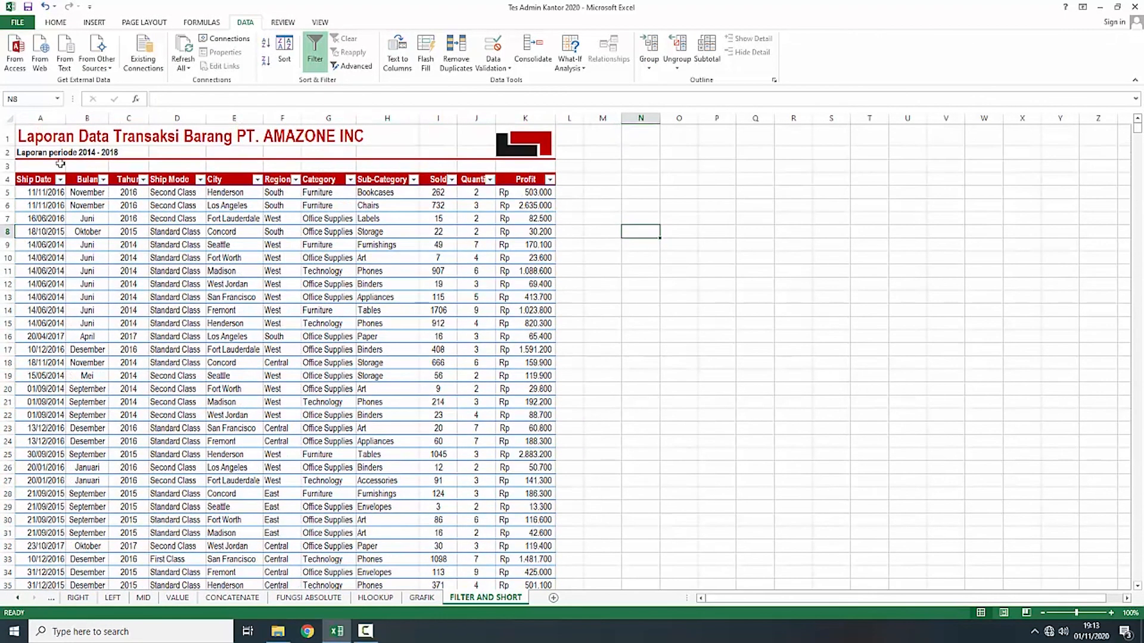
click(103, 180)
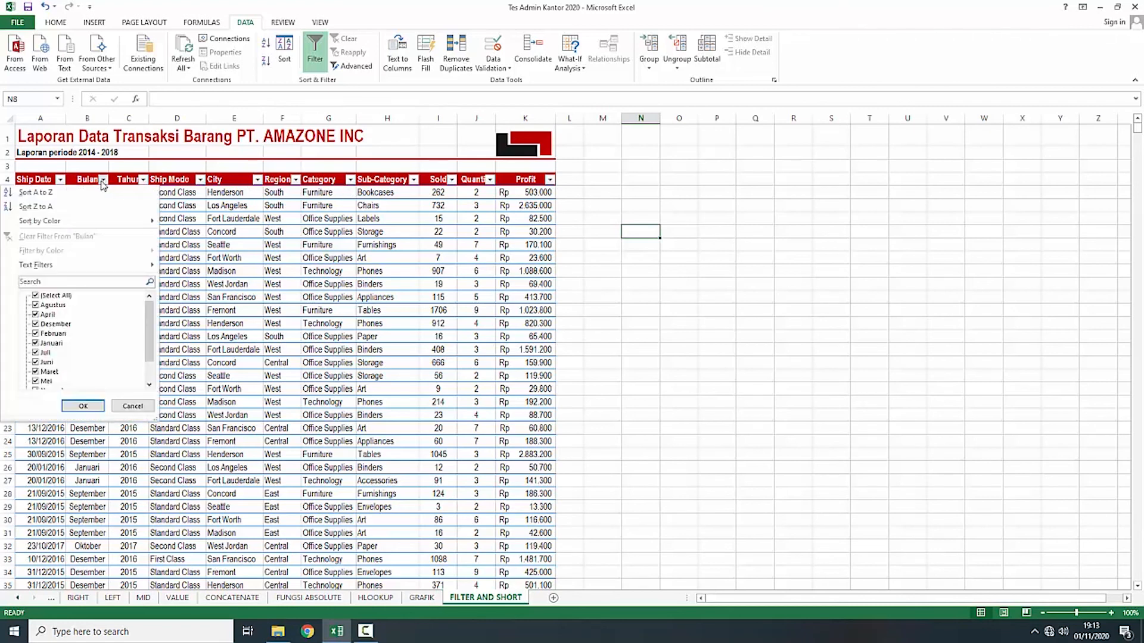
click(36, 295)
click(36, 306)
click(83, 406)
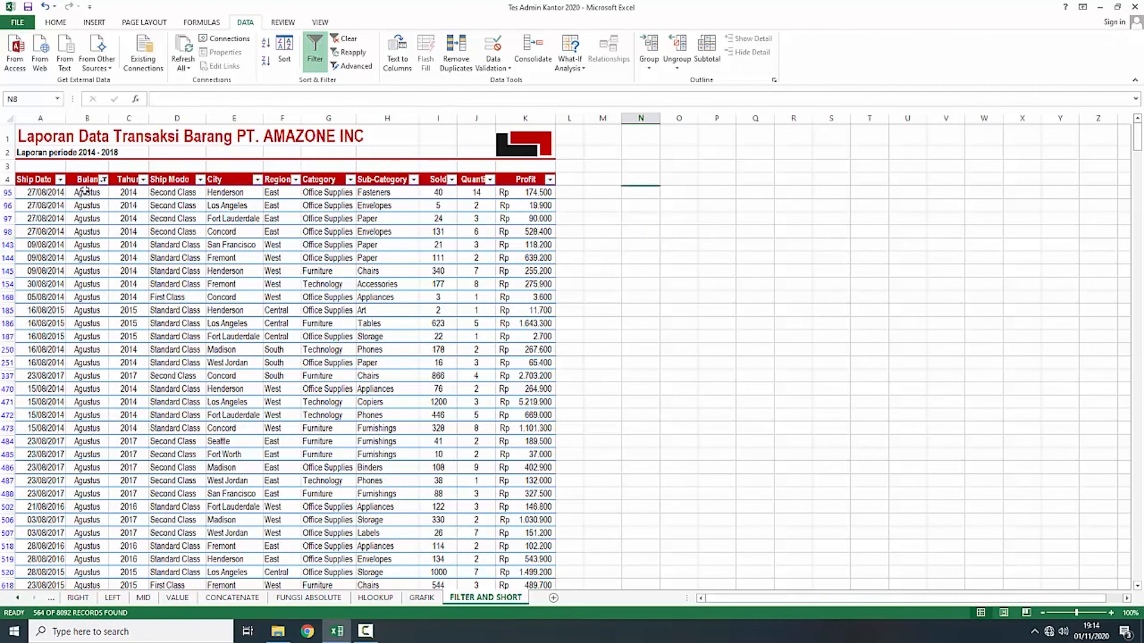
click(85, 192)
scroll(110, 220, down, 12)
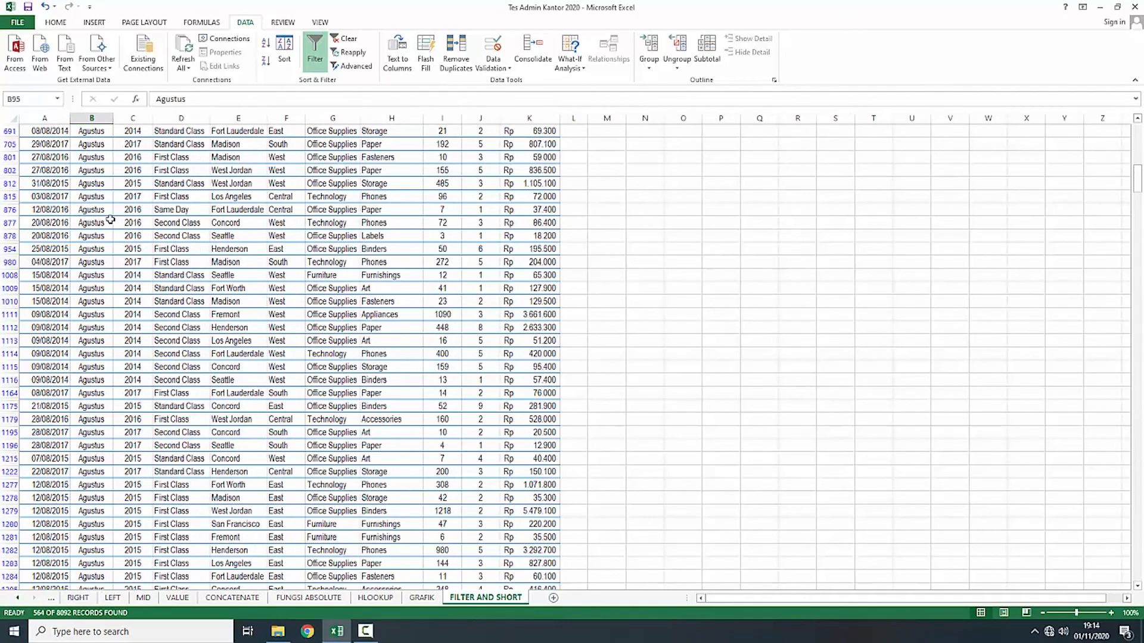
scroll(110, 220, up, 12)
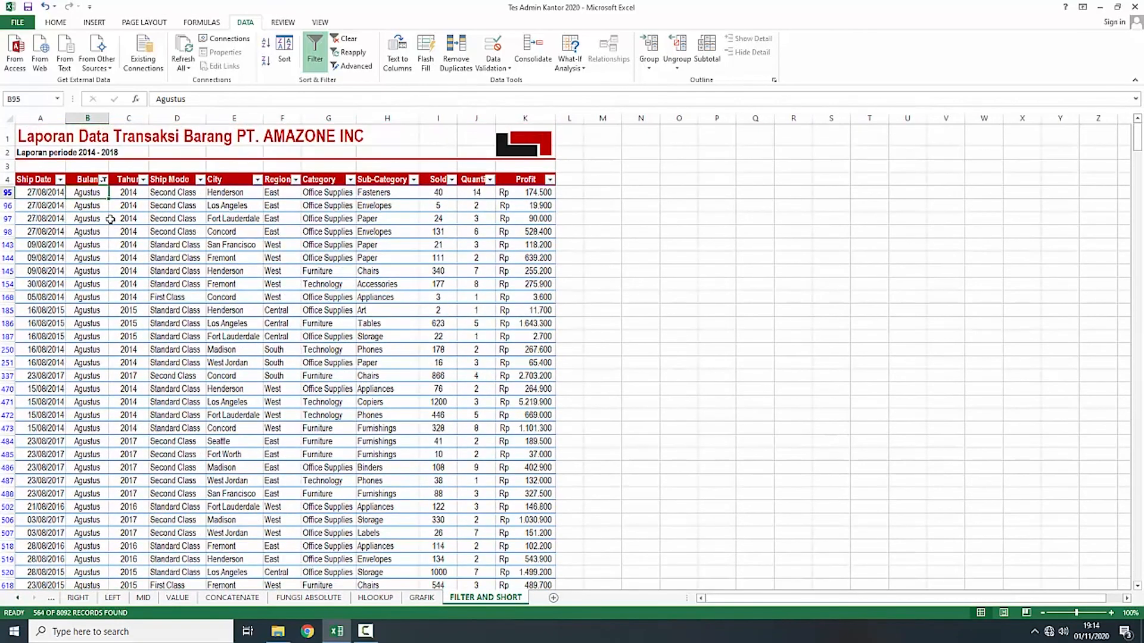
Step: Deselect and reselect Agustus in the Bulan filter, reapply it, and check the filtered records
click(104, 180)
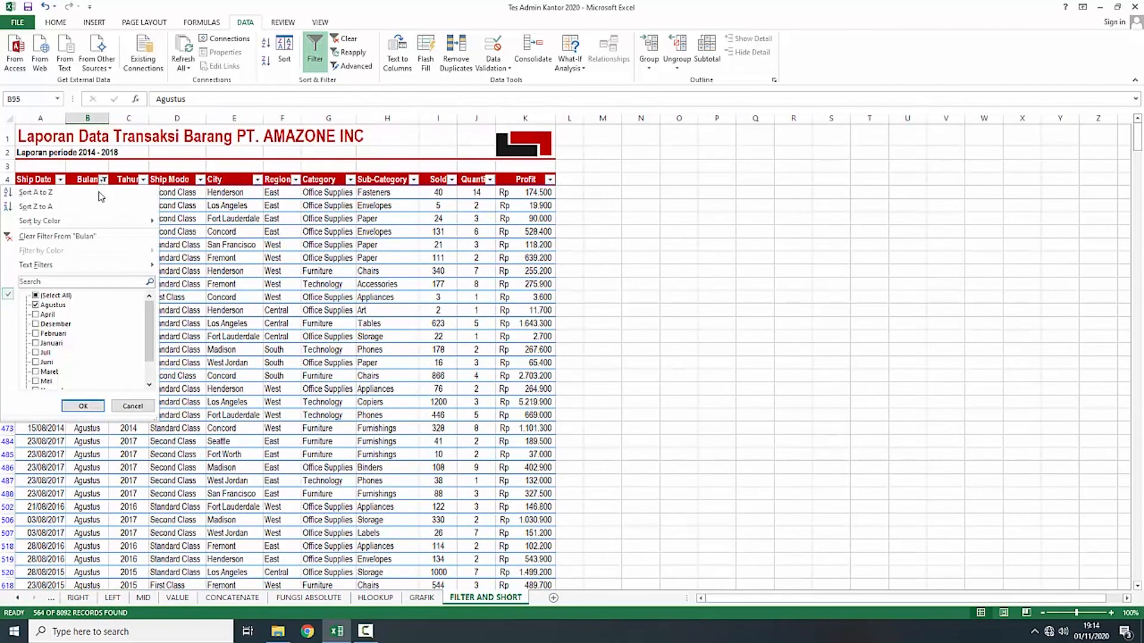
click(36, 306)
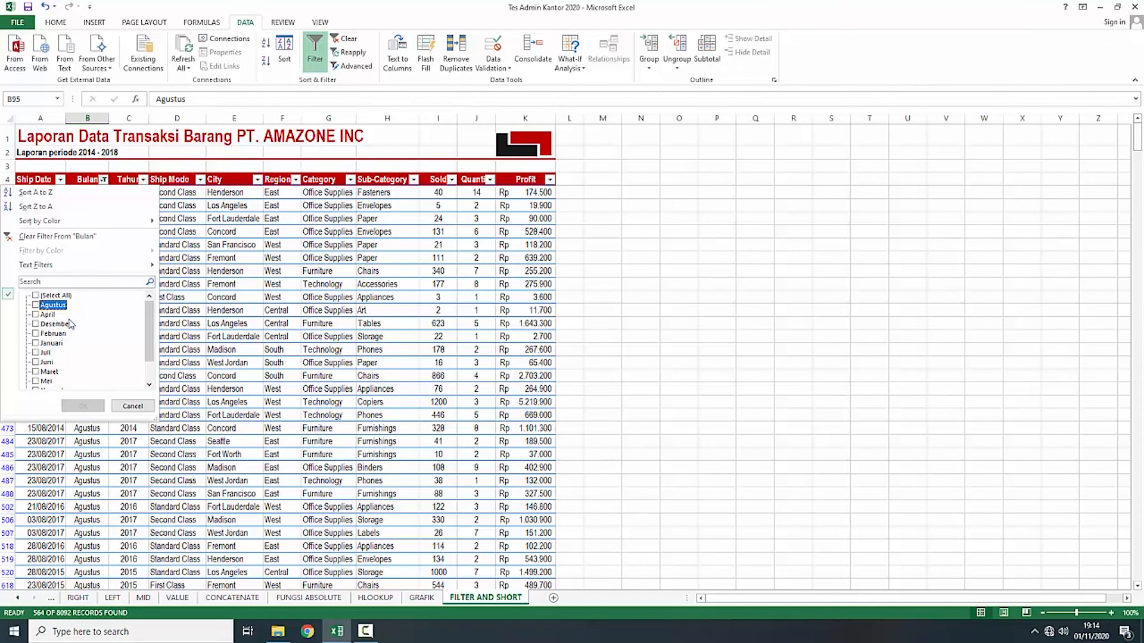
click(35, 305)
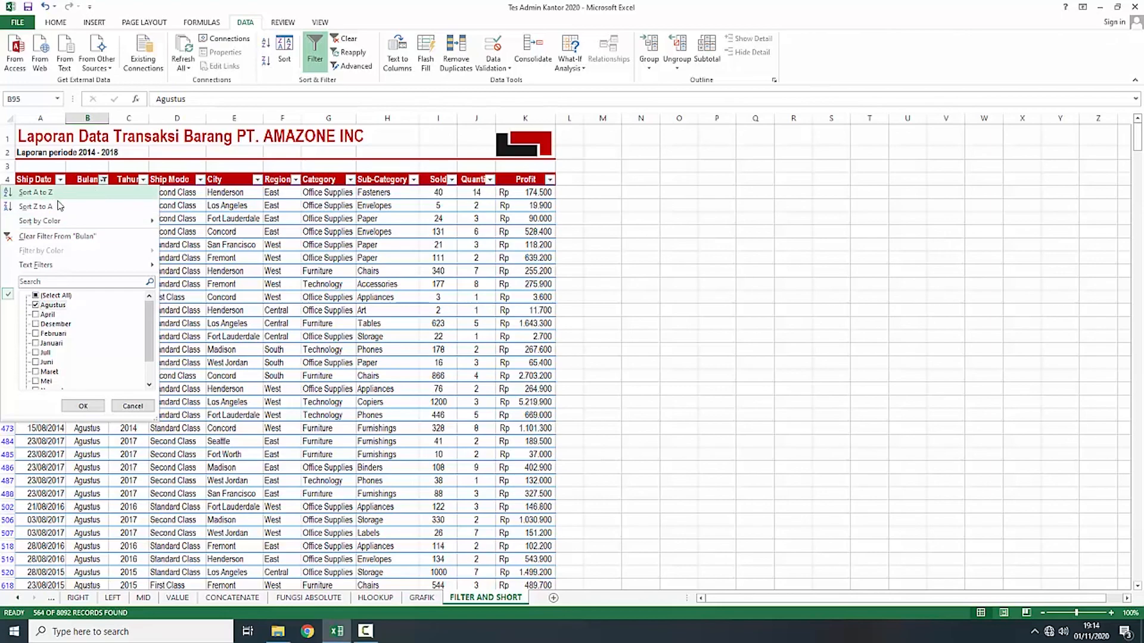
click(83, 406)
scroll(231, 312, down, 6)
scroll(231, 313, up, 7)
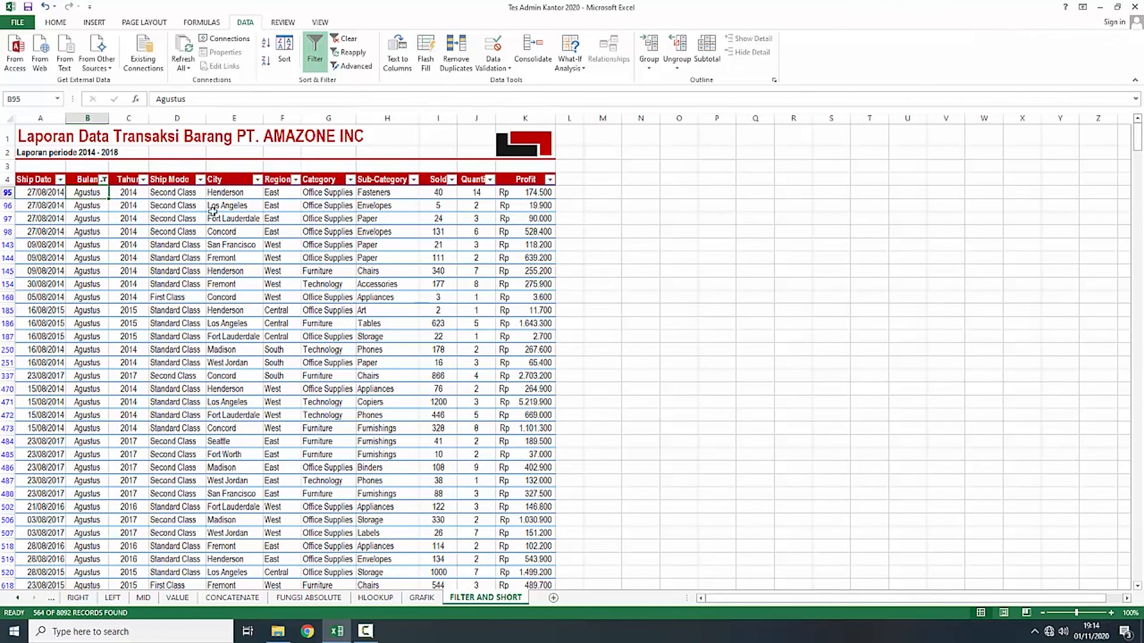
Step: Restore all months in the Bulan filter and select empty cell P7 beside the table
click(103, 179)
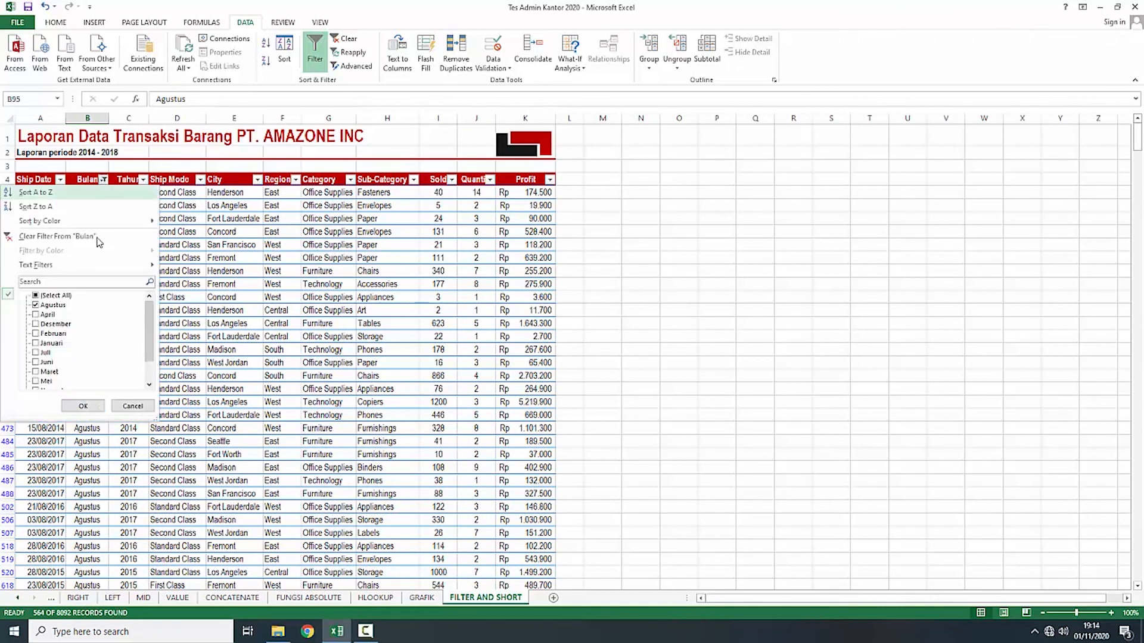
click(35, 296)
click(81, 406)
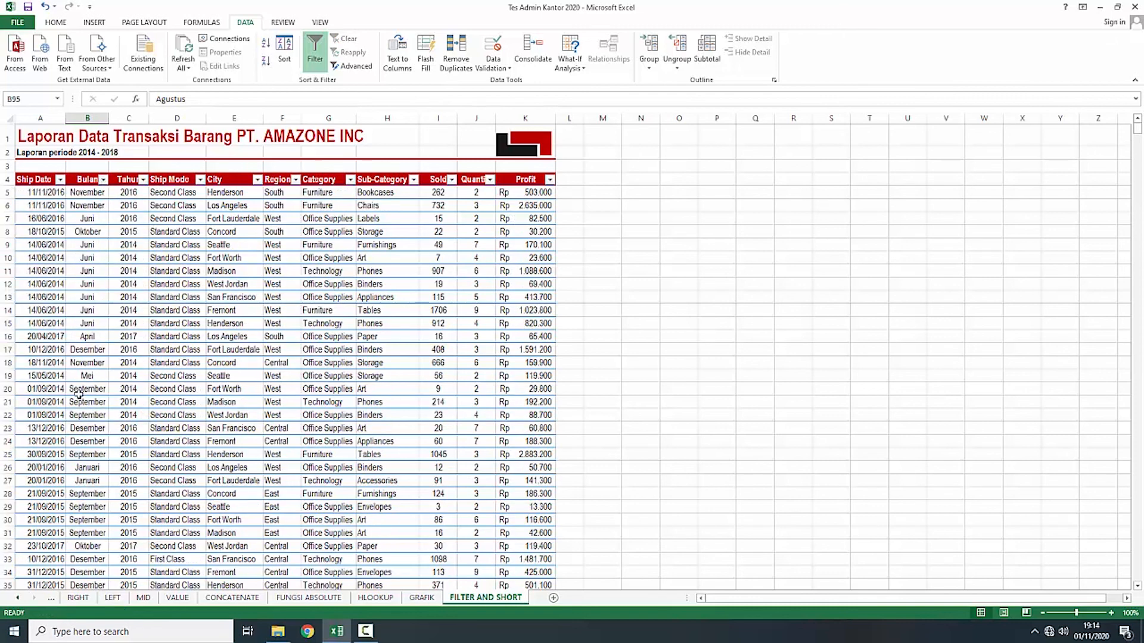
click(706, 221)
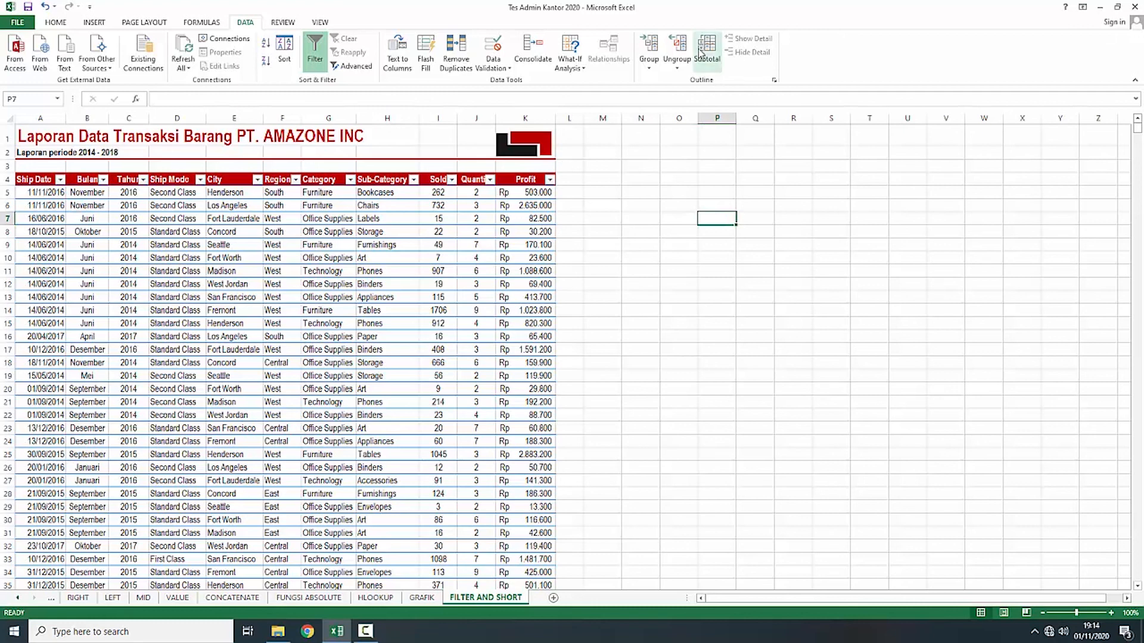
Step: Subtotal the transaction table at each change in Ship Date, using Sum on Tahun and Sold instead of Profit
click(33, 180)
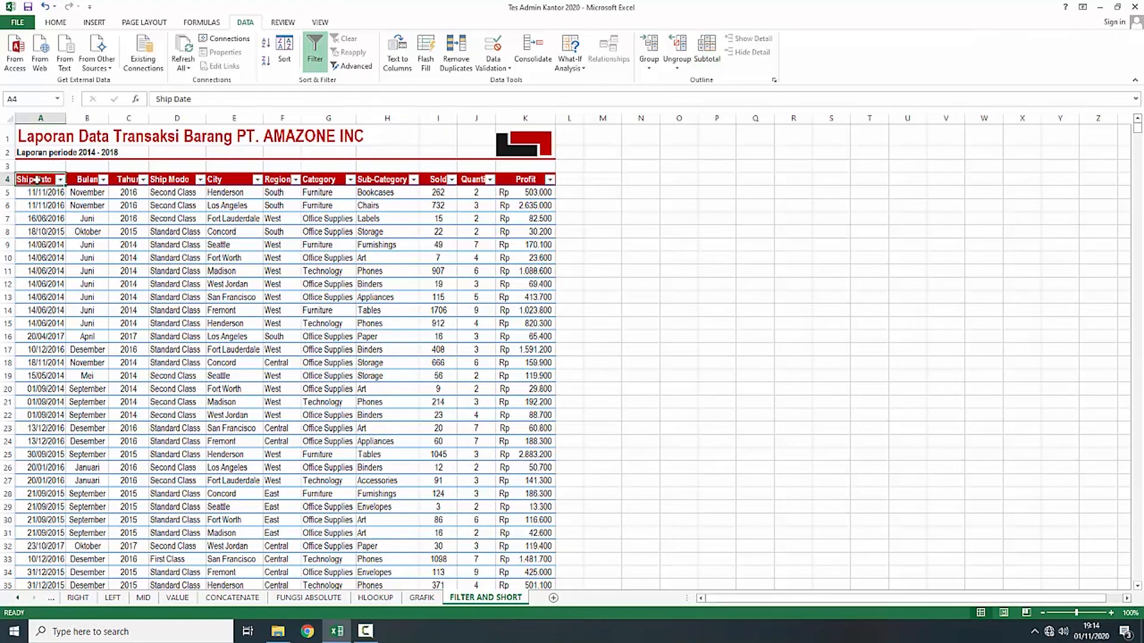
key(Right)
key(Down)
key(Down)
key(Down)
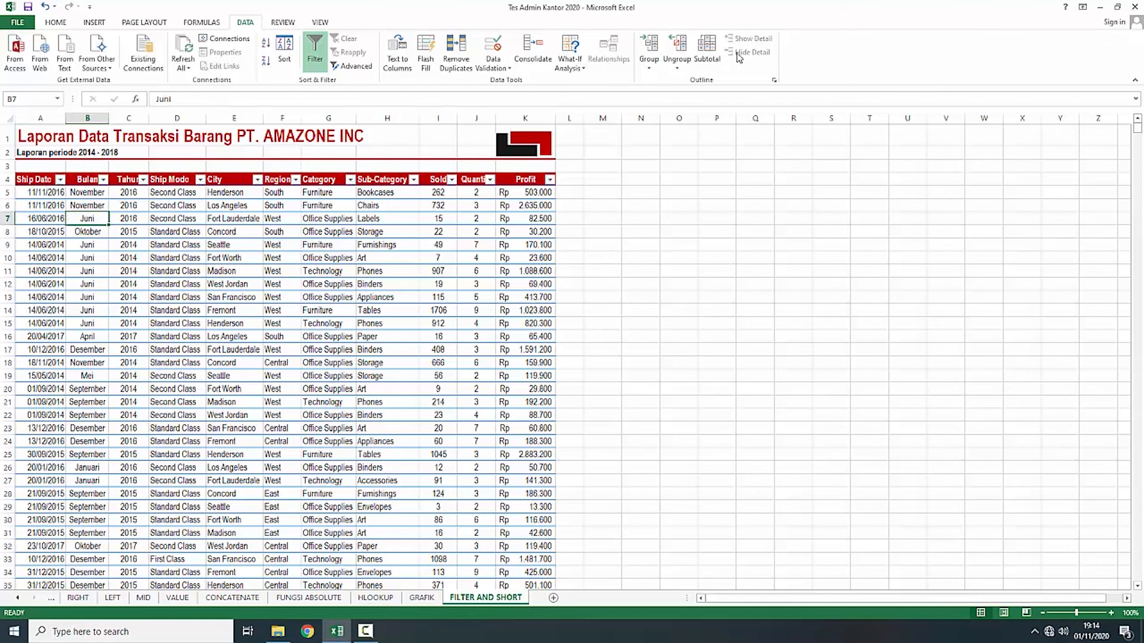
click(707, 53)
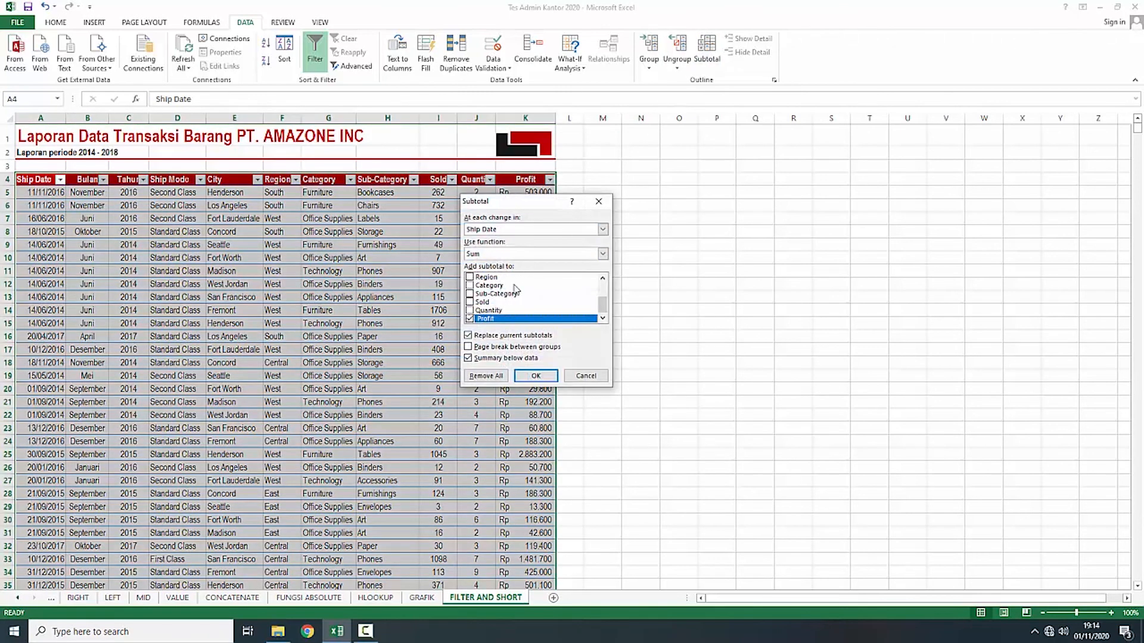
drag(540, 201, 540, 181)
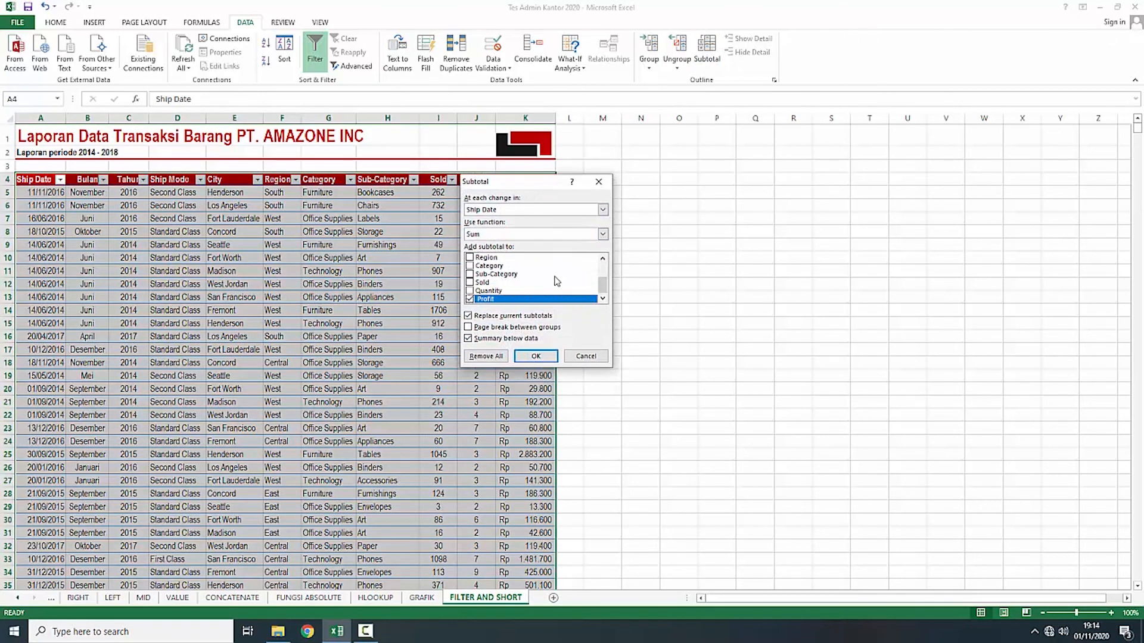
drag(601, 284, 604, 262)
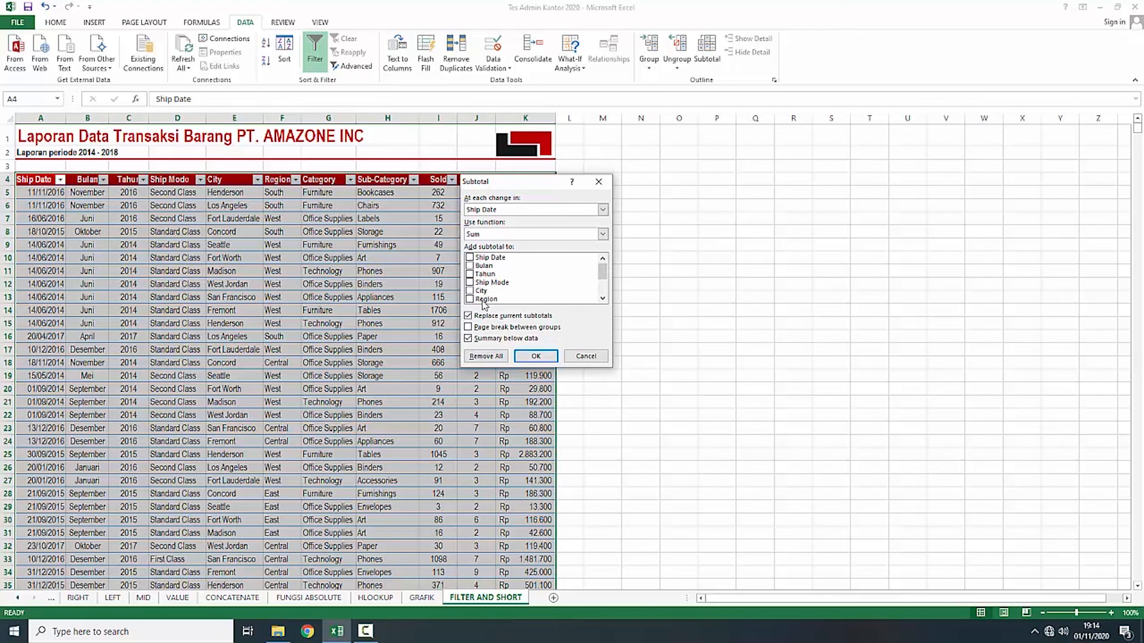
click(470, 274)
drag(602, 271, 603, 287)
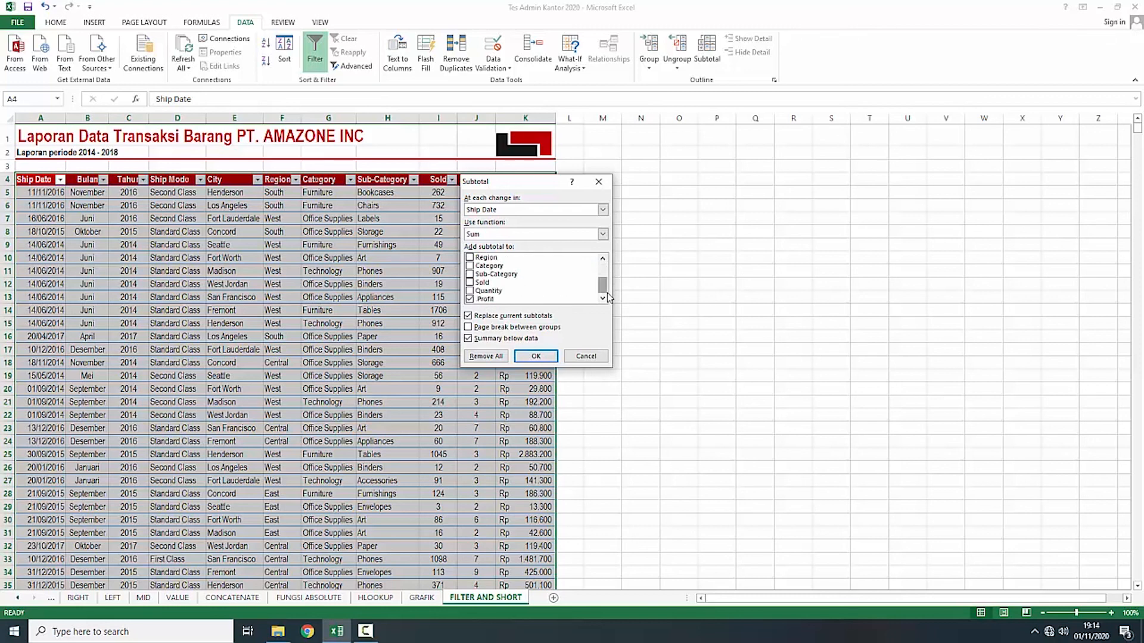
click(470, 298)
click(470, 282)
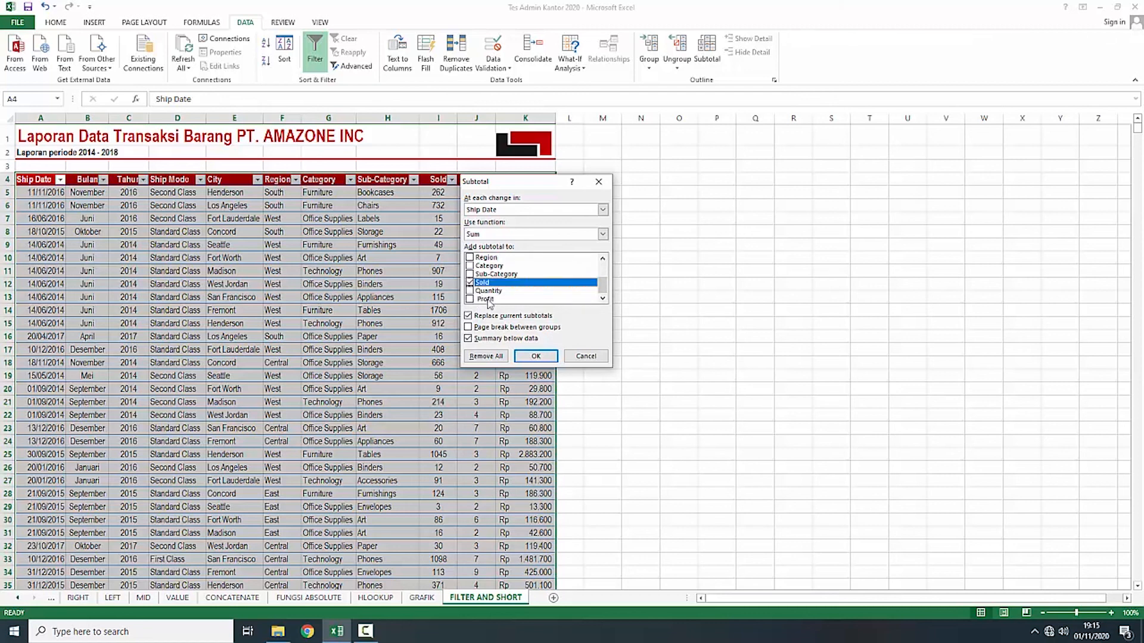
click(549, 356)
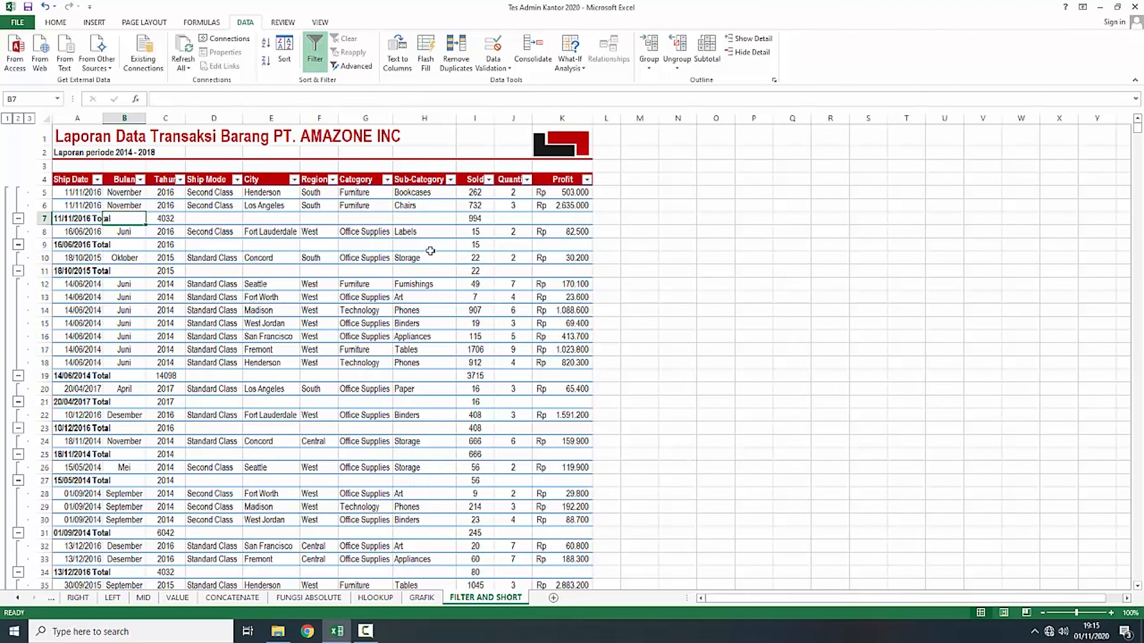
Step: Look through the Ship Date subtotal rows and check the Sold total for 11/11/2016
scroll(358, 238, down, 2)
scroll(358, 238, up, 2)
click(476, 218)
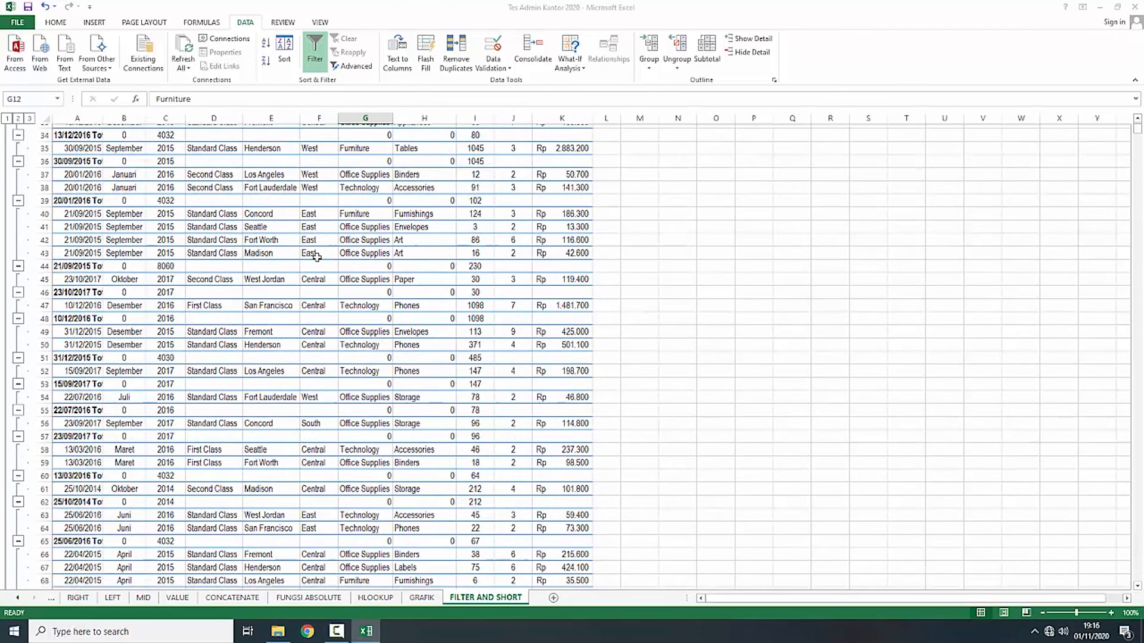
scroll(316, 258, up, 10)
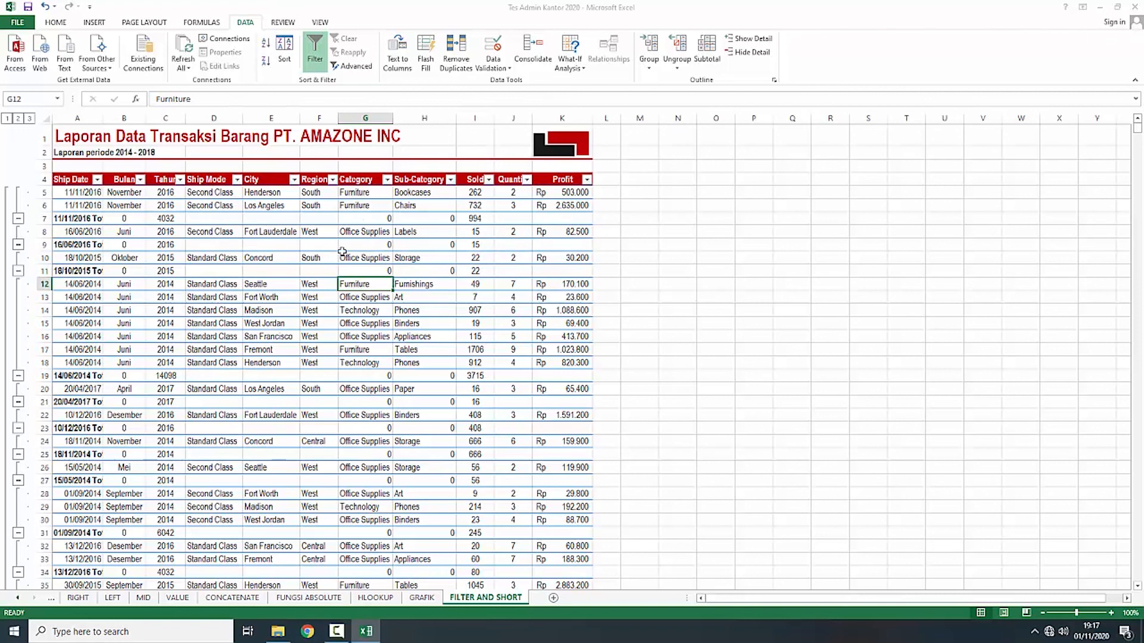
click(660, 252)
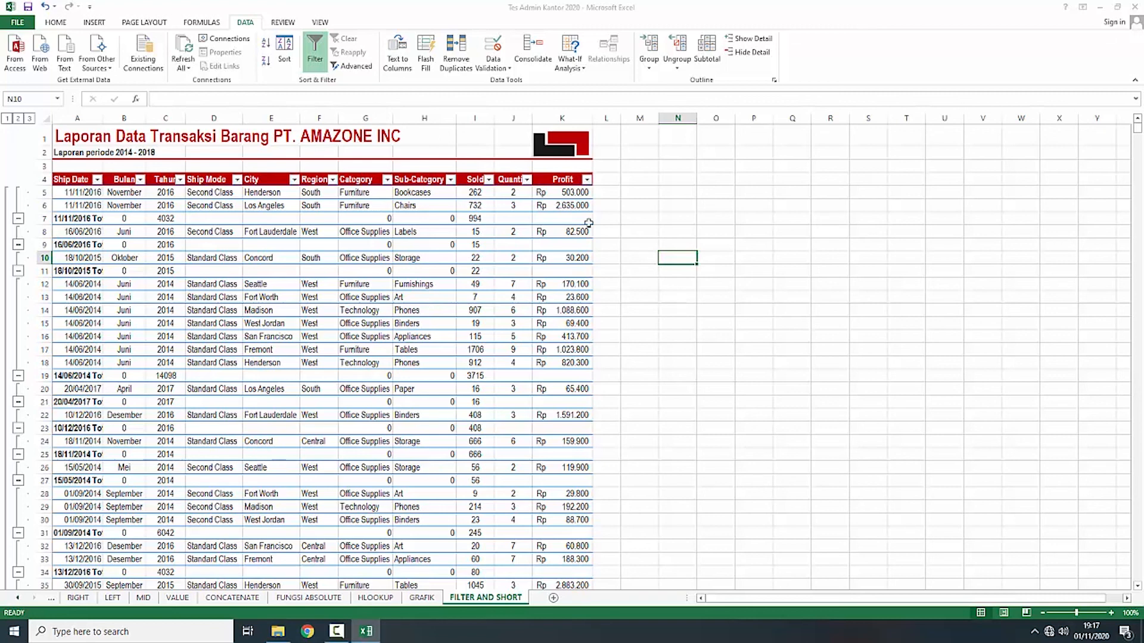
click(655, 245)
click(667, 218)
click(652, 218)
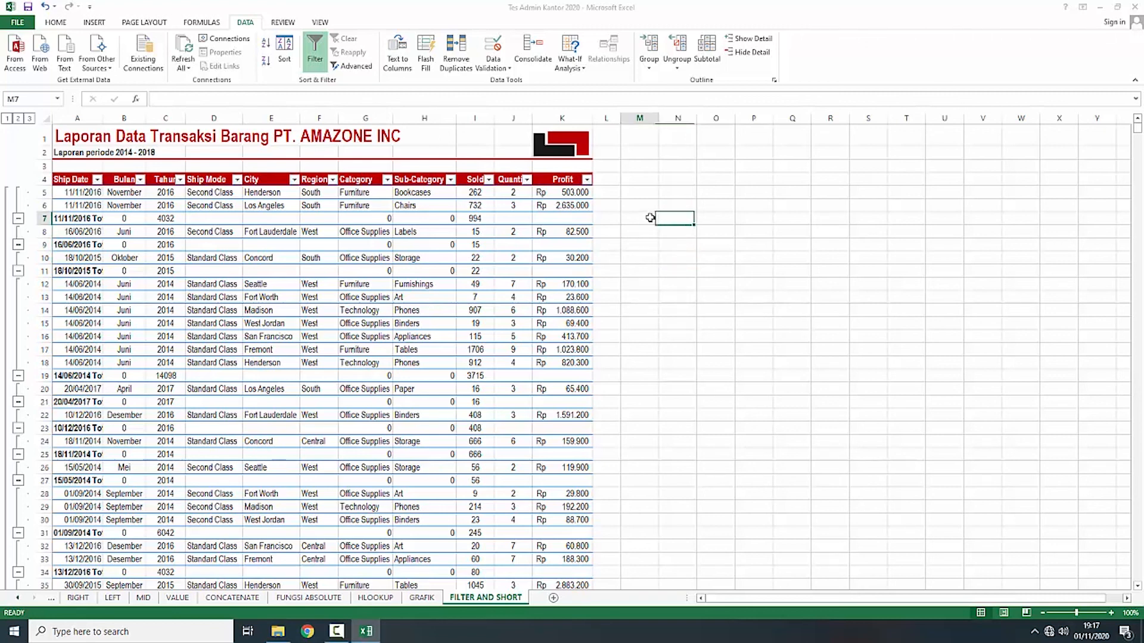
click(664, 281)
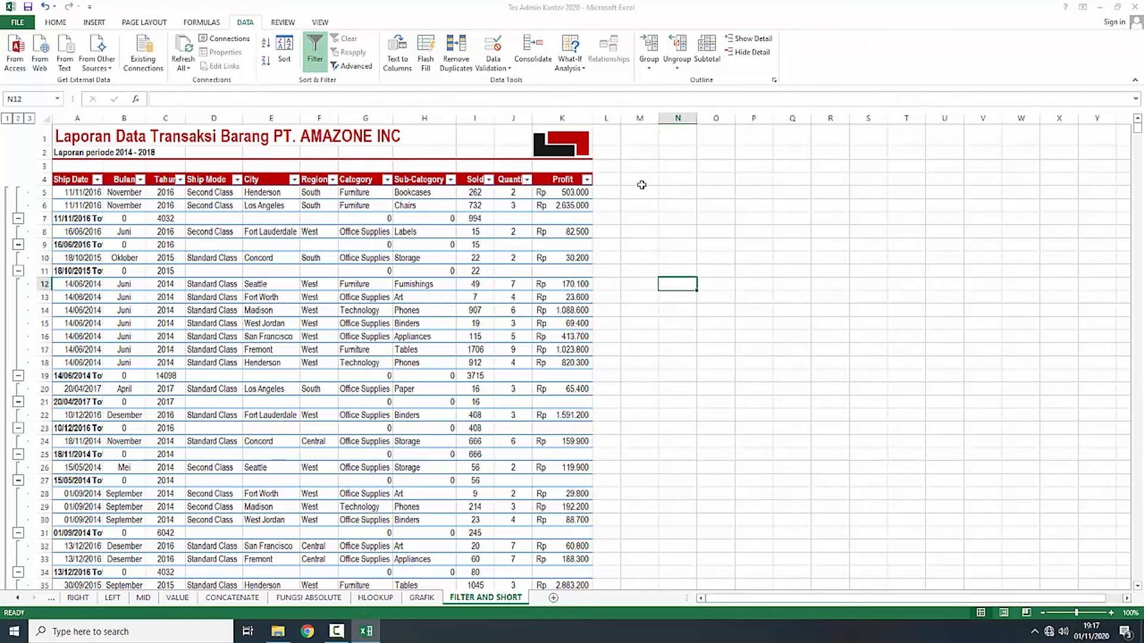
click(644, 236)
click(644, 220)
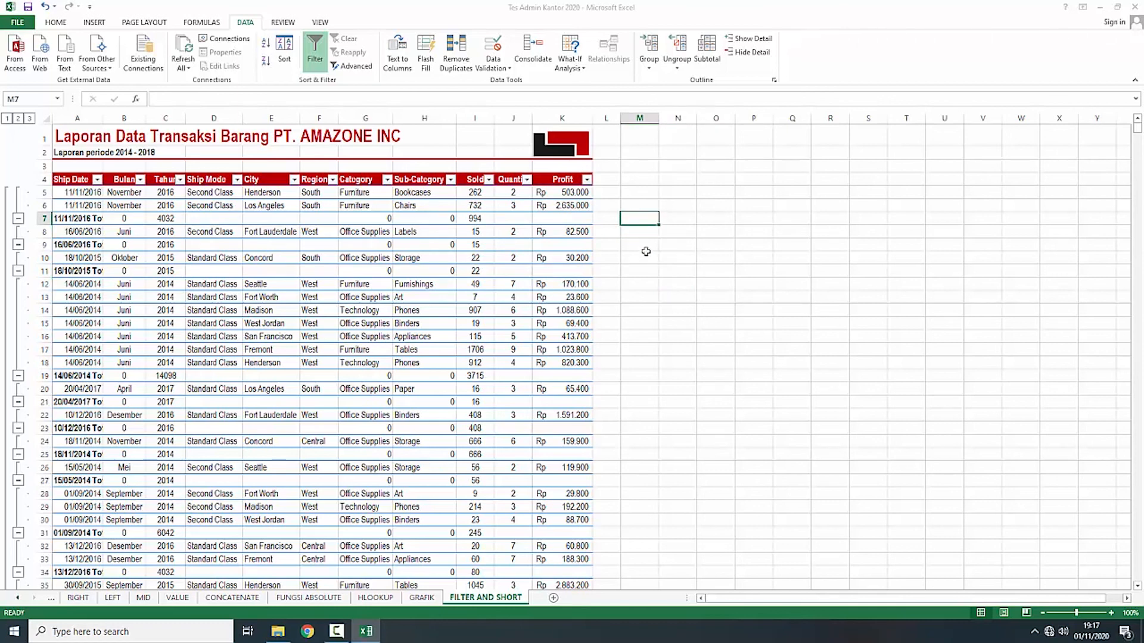